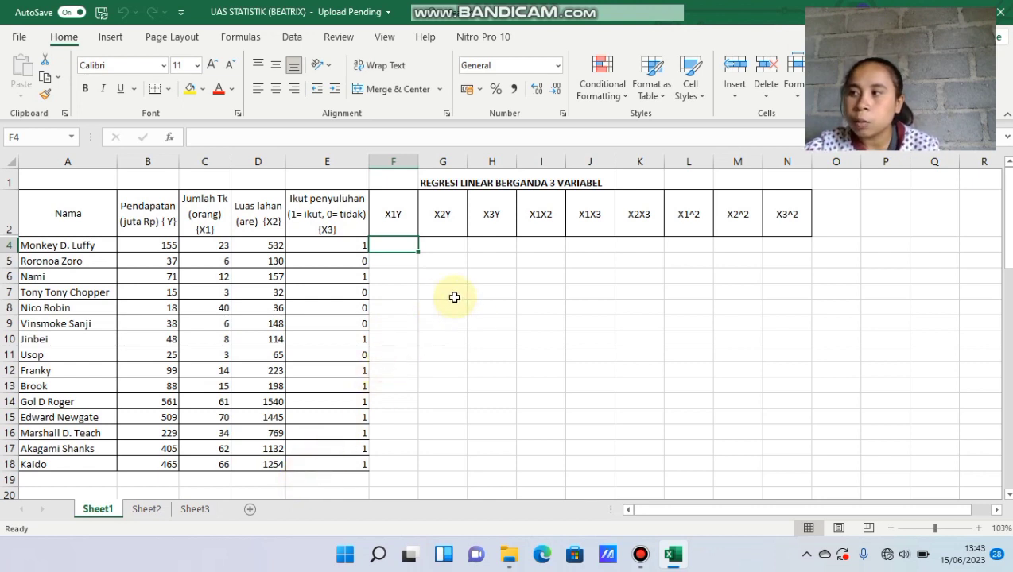
# Fill the X1Y column for all rows, F4 to F18, with the product of X1 and Y, starting from =C4*B4.
pyautogui.click(1007, 493)
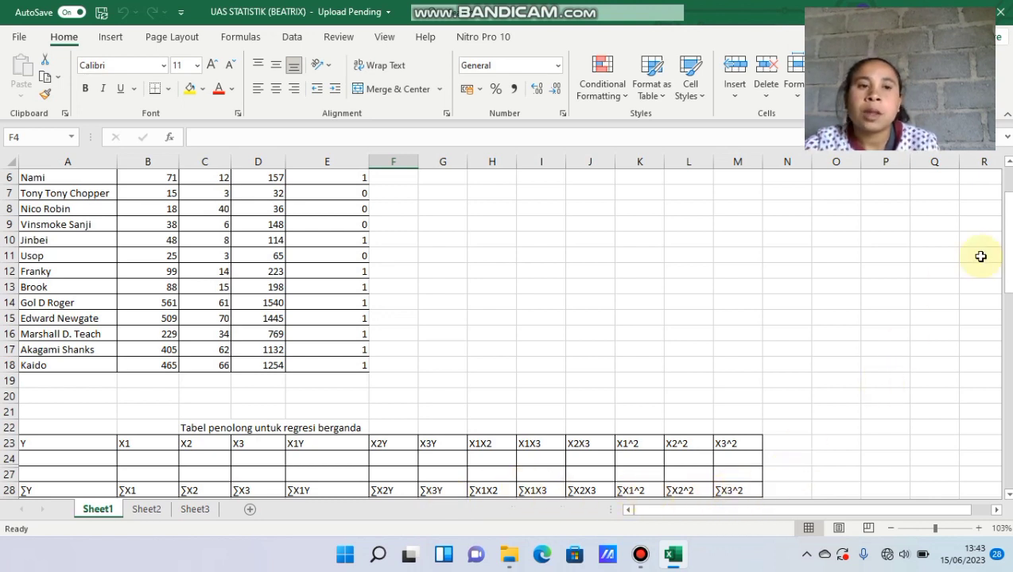
pyautogui.click(1006, 161)
pyautogui.scroll(1, 1006, 161)
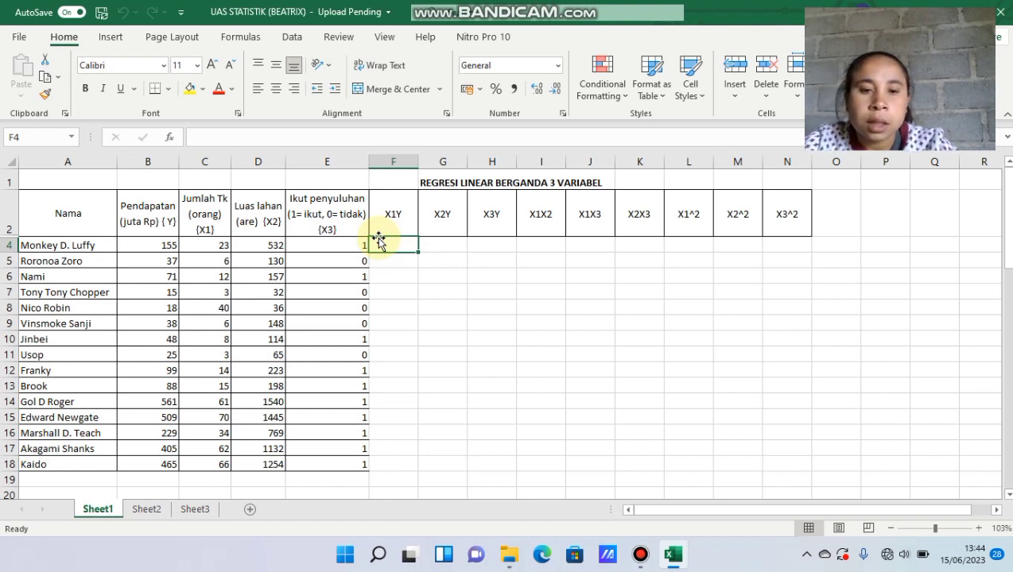
pyautogui.write('=')
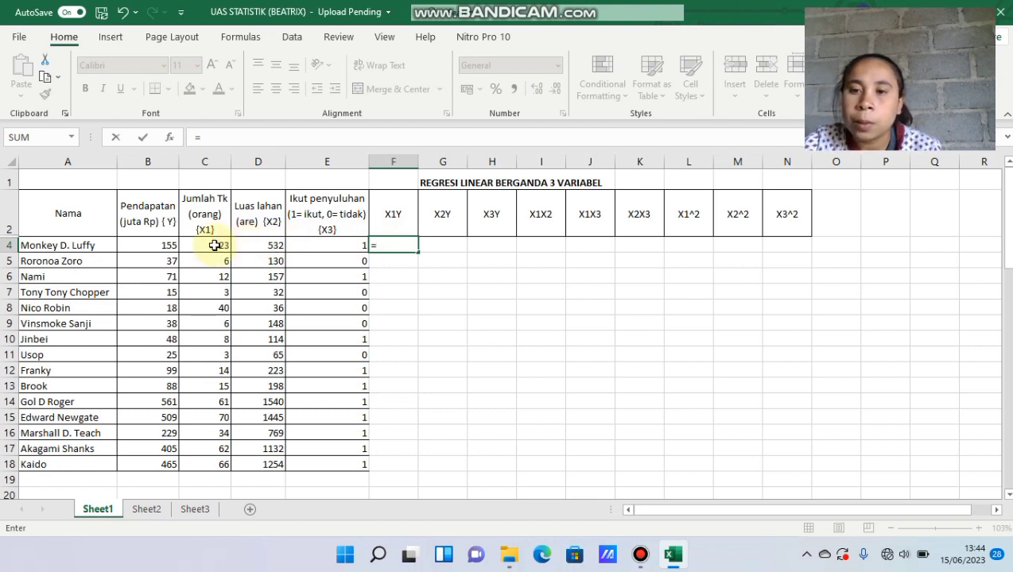
pyautogui.click(215, 245)
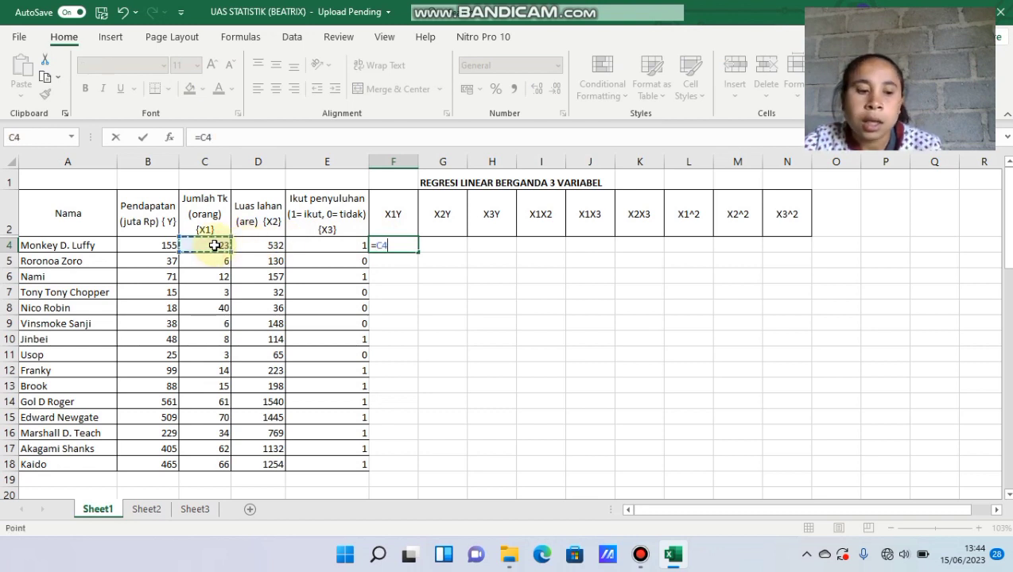
pyautogui.write('*')
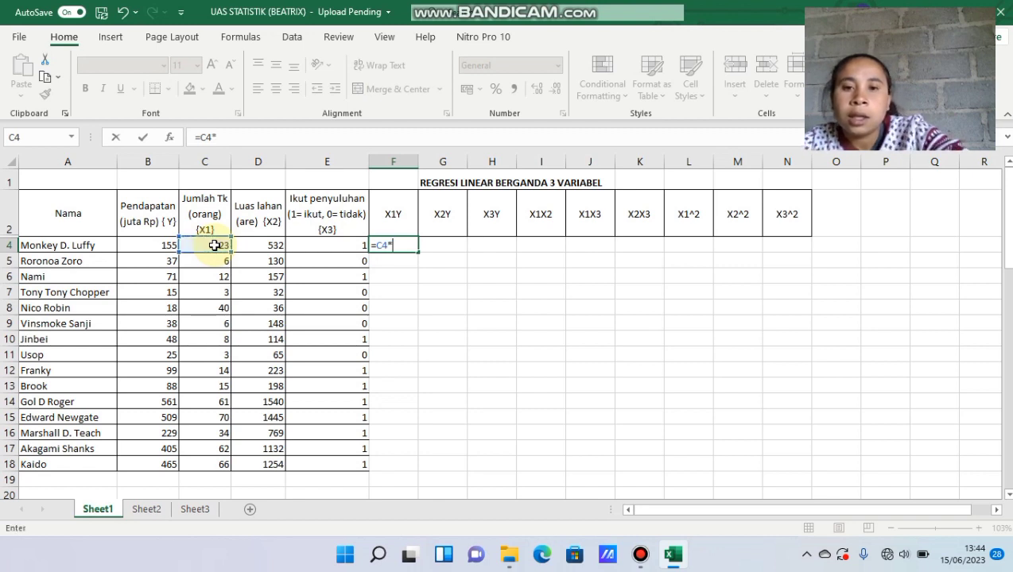
pyautogui.click(168, 245)
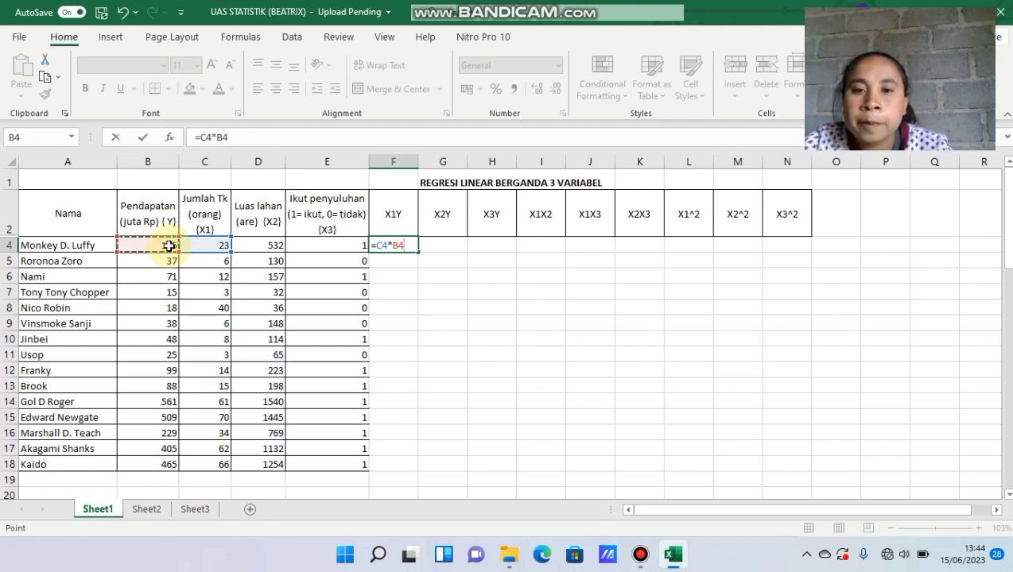
pyautogui.press('Return')
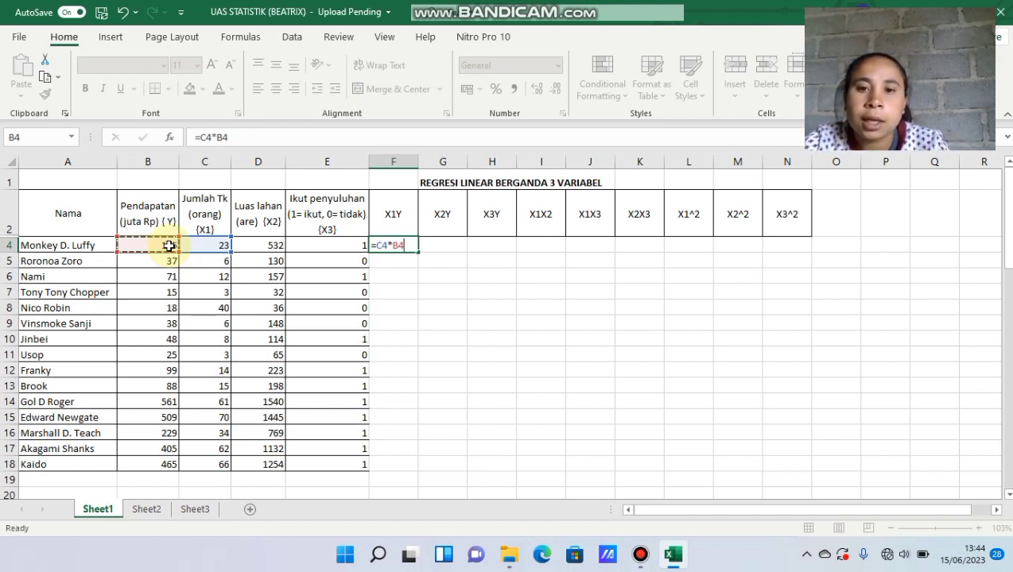
pyautogui.click(412, 242)
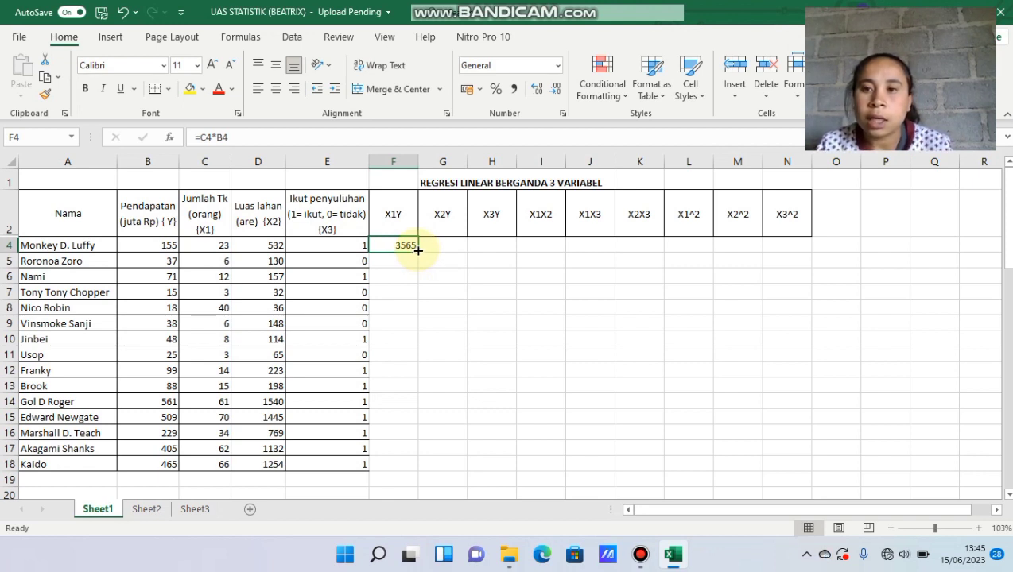
pyautogui.moveTo(418, 249); pyautogui.dragTo(406, 465)
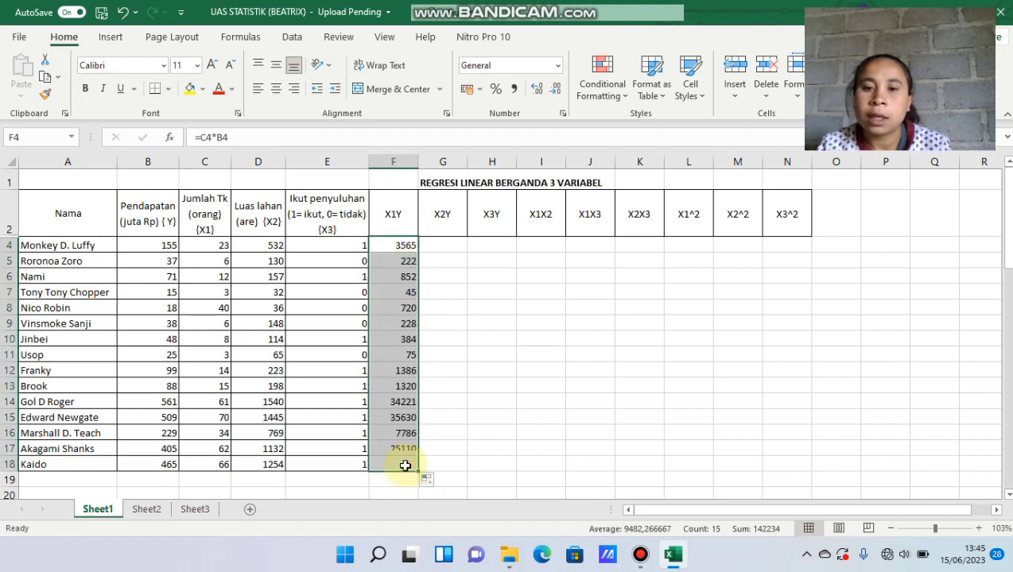
# Calculate the X2Y column by entering =D4*B4 in G4 and filling the formula down to G18.
pyautogui.click(433, 247)
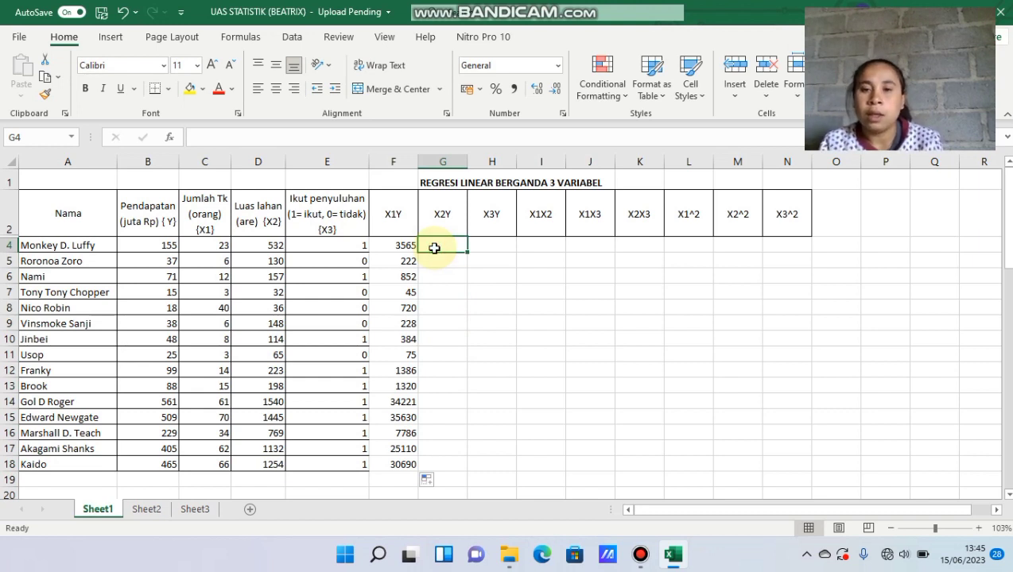
pyautogui.write('=')
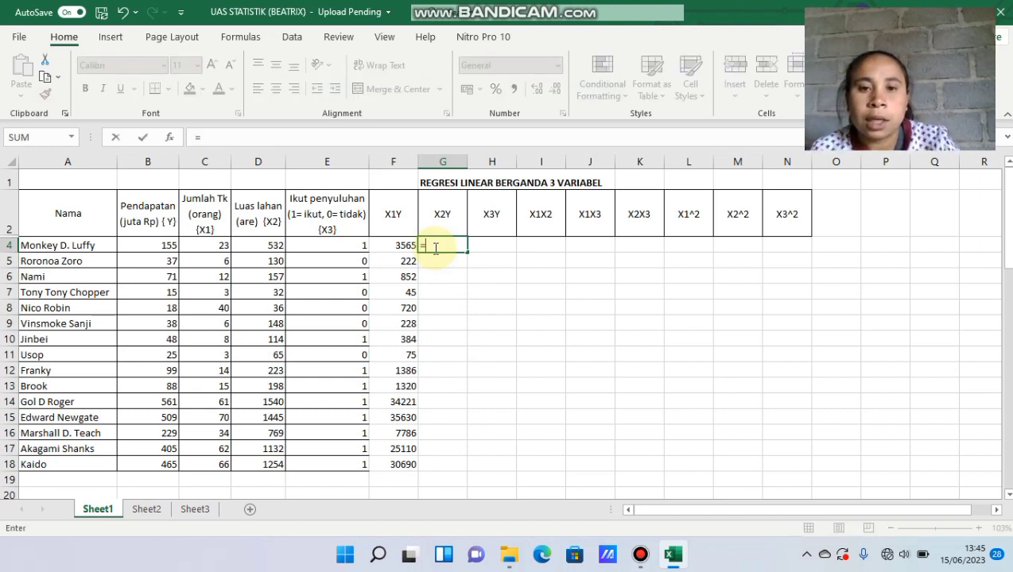
pyautogui.click(267, 245)
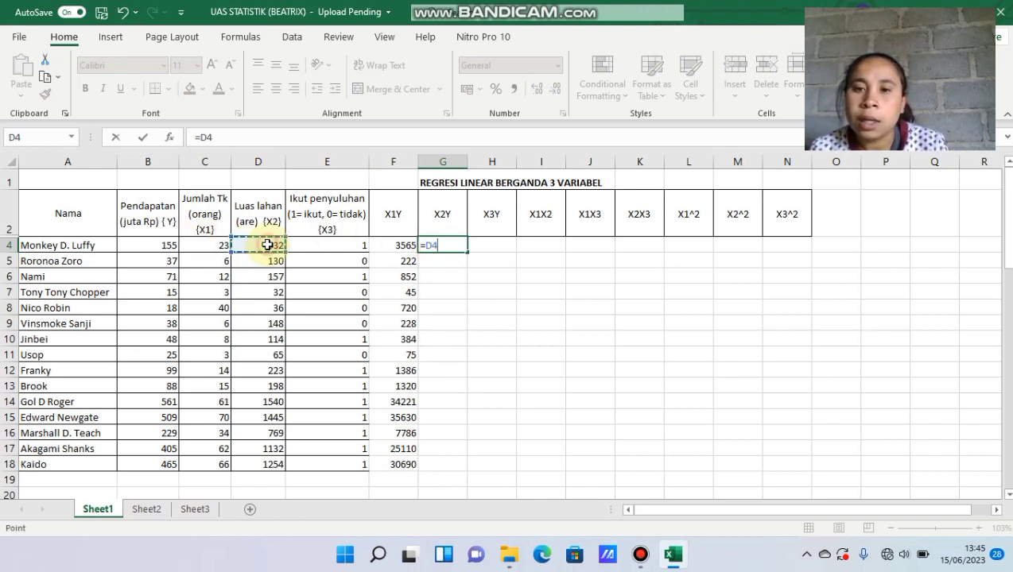
pyautogui.write('*')
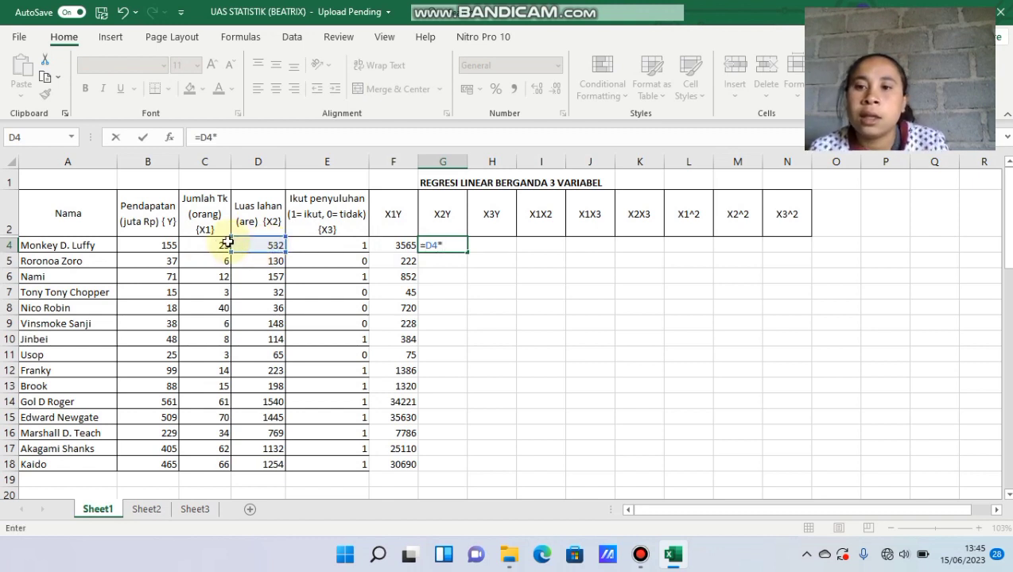
pyautogui.click(164, 242)
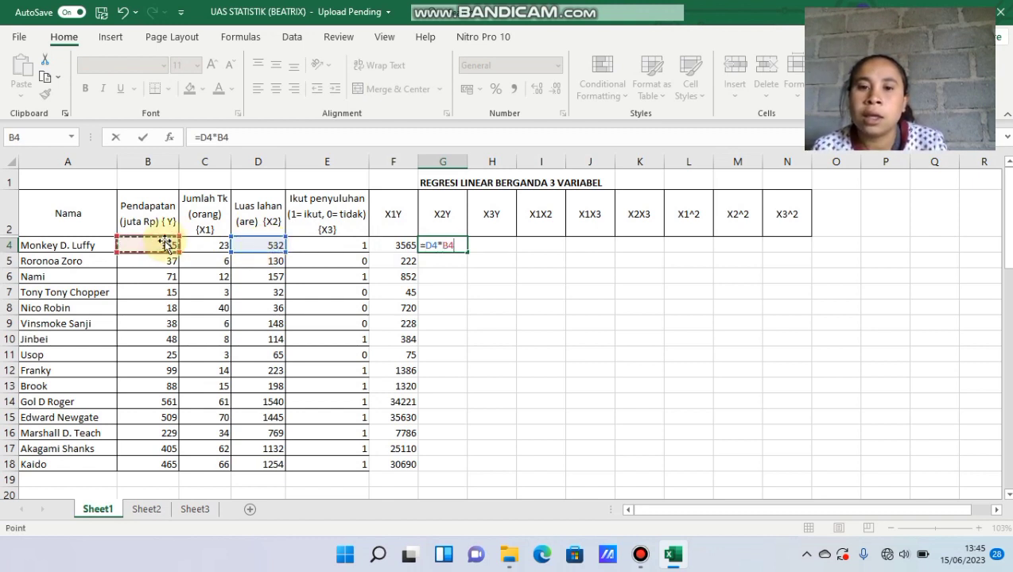
pyautogui.press('Return')
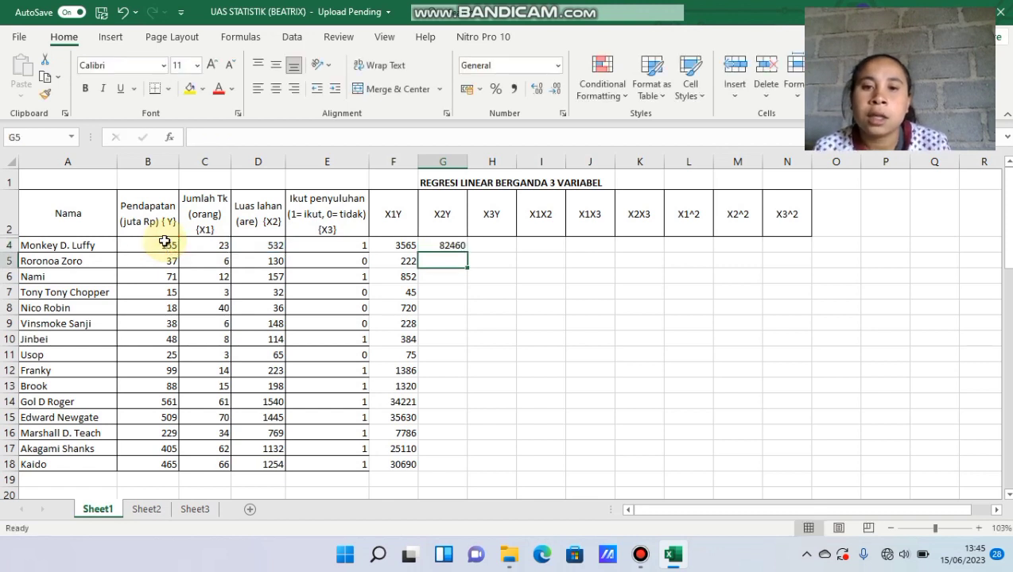
pyautogui.click(459, 246)
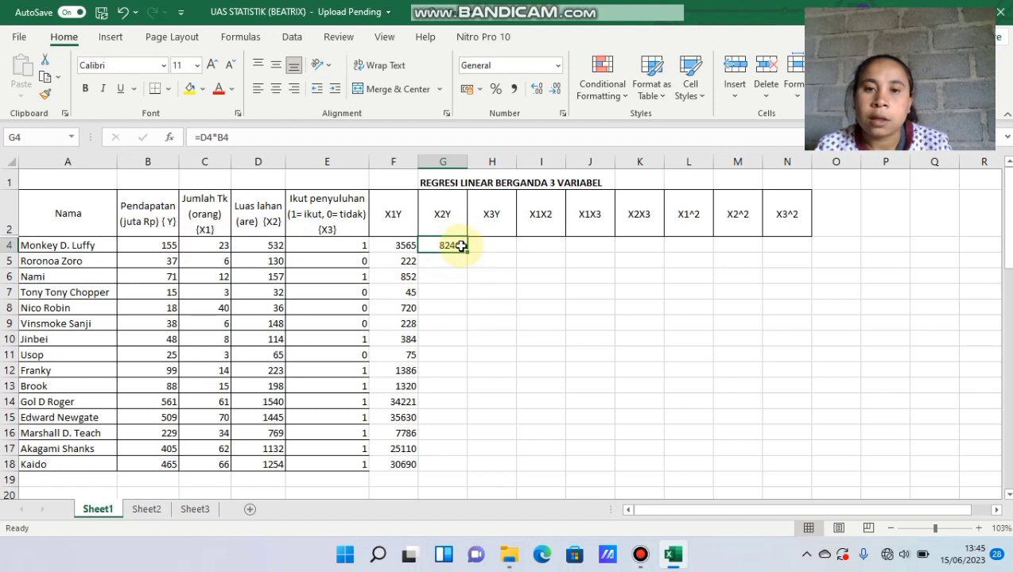
pyautogui.moveTo(466, 251); pyautogui.dragTo(464, 470)
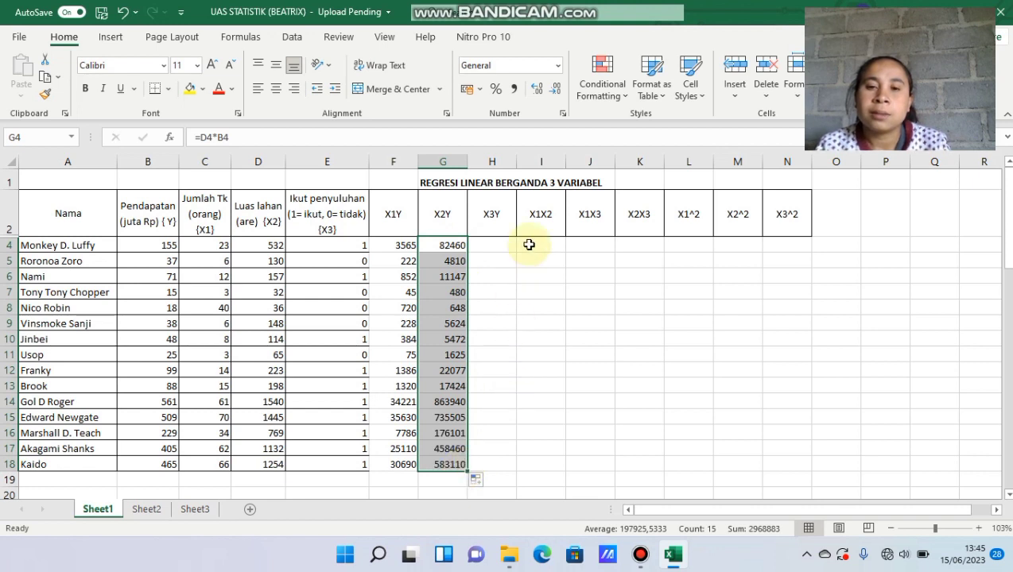
# Calculate the X3Y column by entering =E4*B4 in H4 and filling the formula down to H18.
pyautogui.click(482, 248)
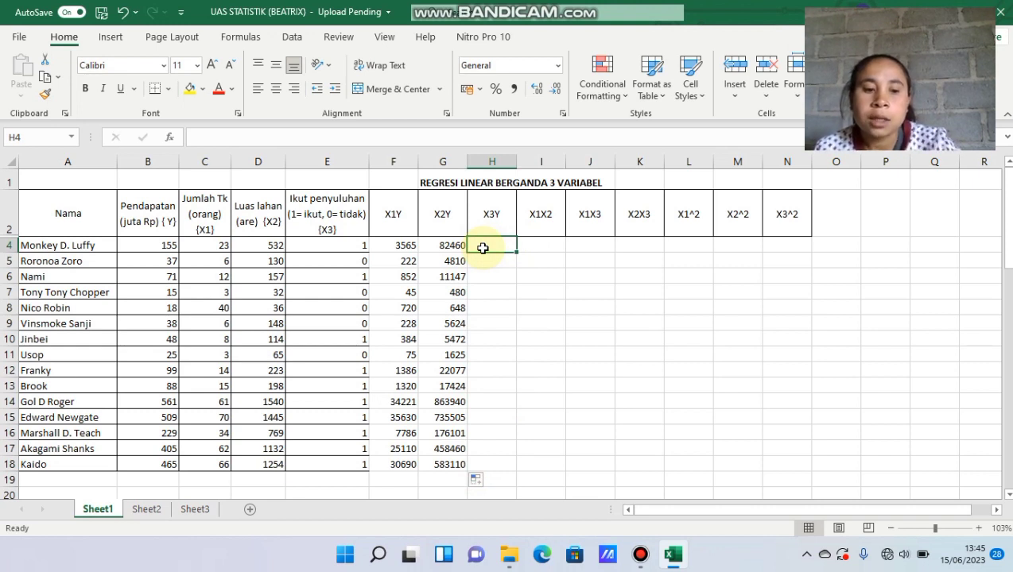
pyautogui.write('=')
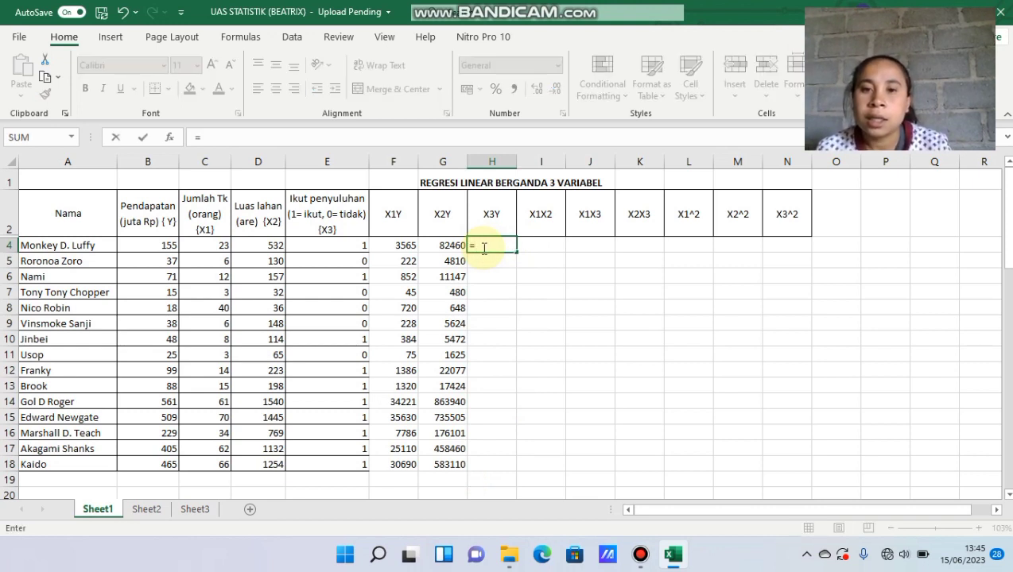
pyautogui.click(360, 248)
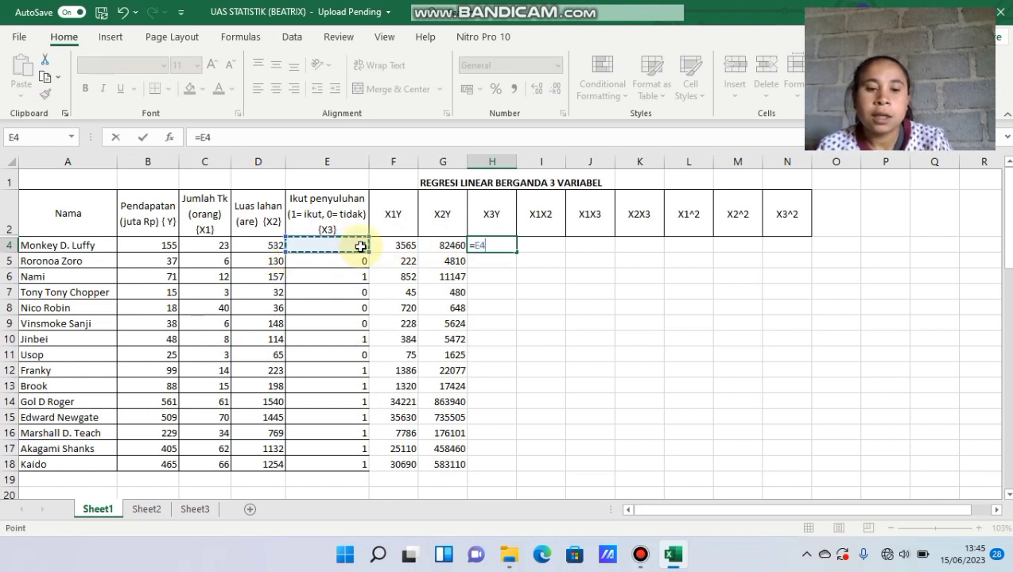
pyautogui.write('*')
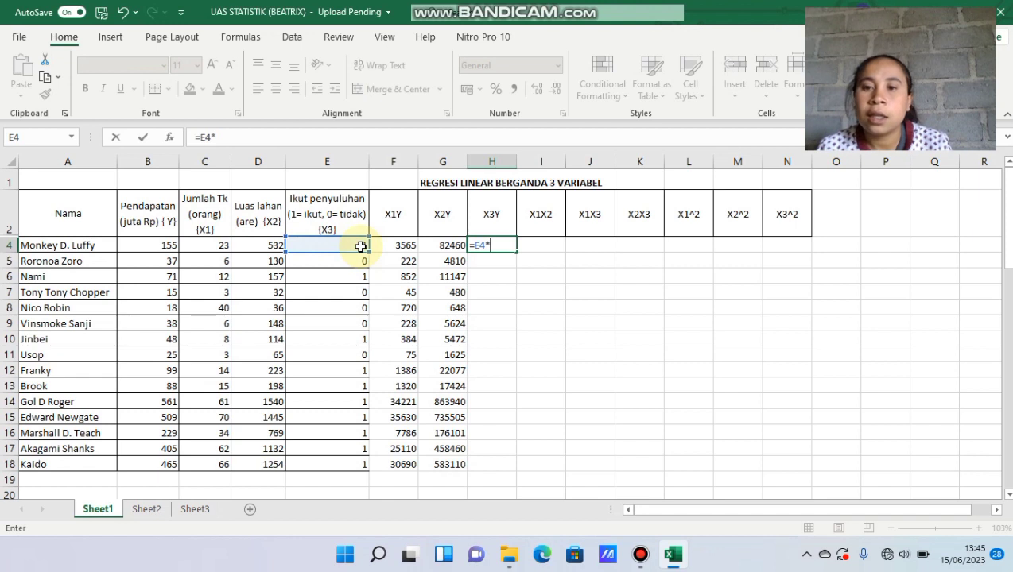
pyautogui.click(162, 246)
pyautogui.press('Return')
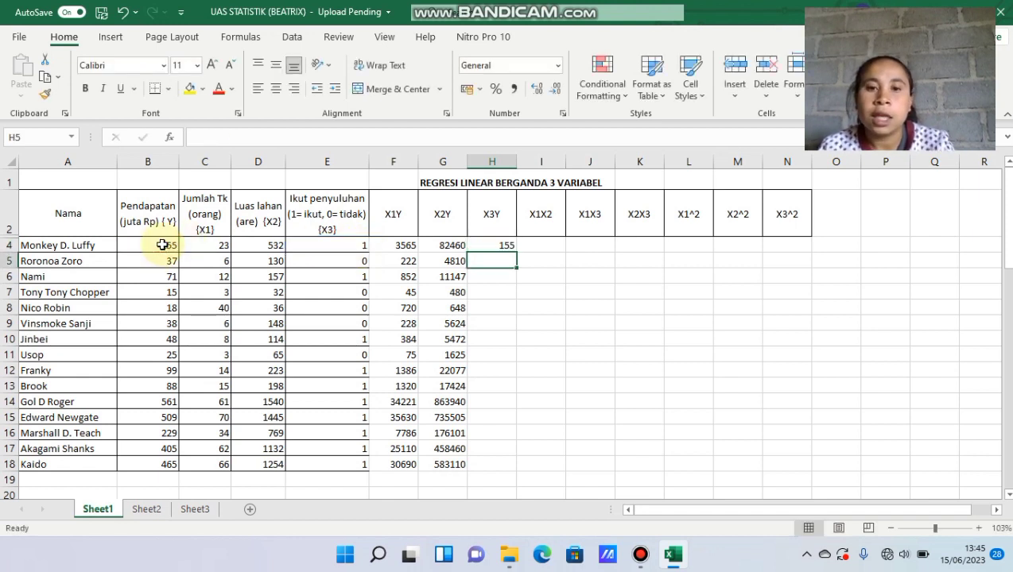
pyautogui.click(507, 243)
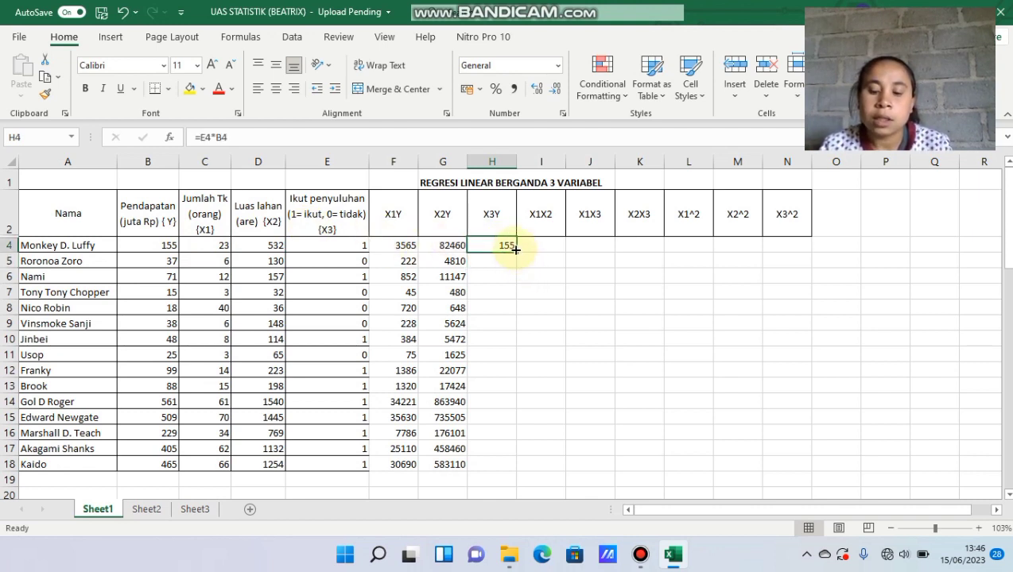
pyautogui.moveTo(515, 250); pyautogui.dragTo(509, 471)
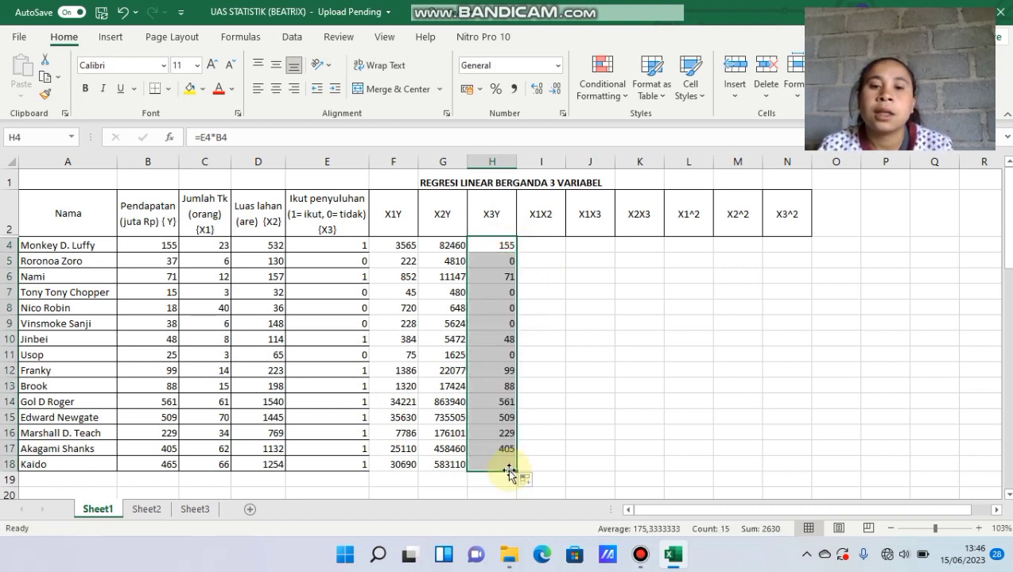
# Calculate the X1X2 column by entering =C4*D4 in I4 and filling the formula down to I18.
pyautogui.click(537, 249)
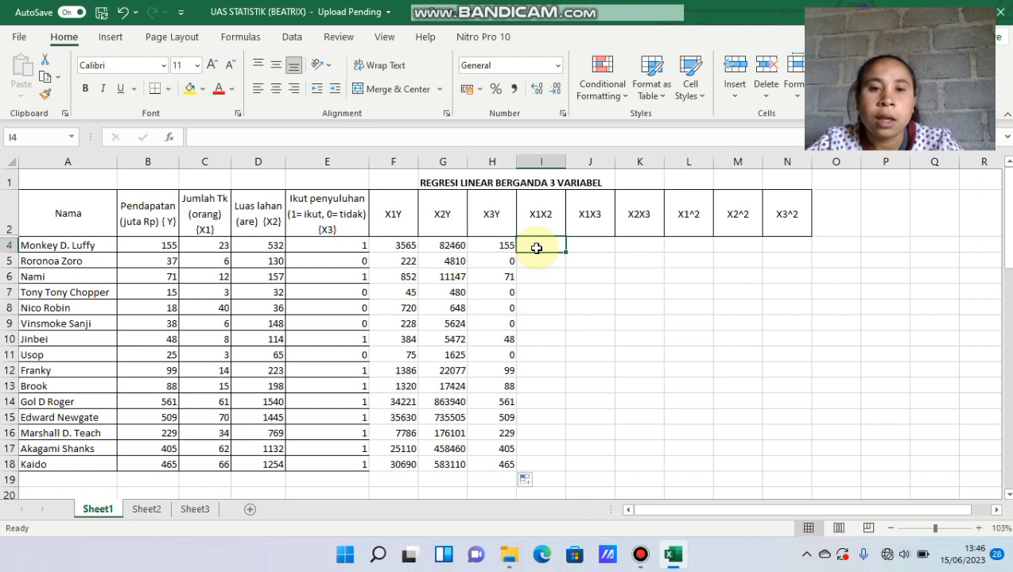
pyautogui.write('=')
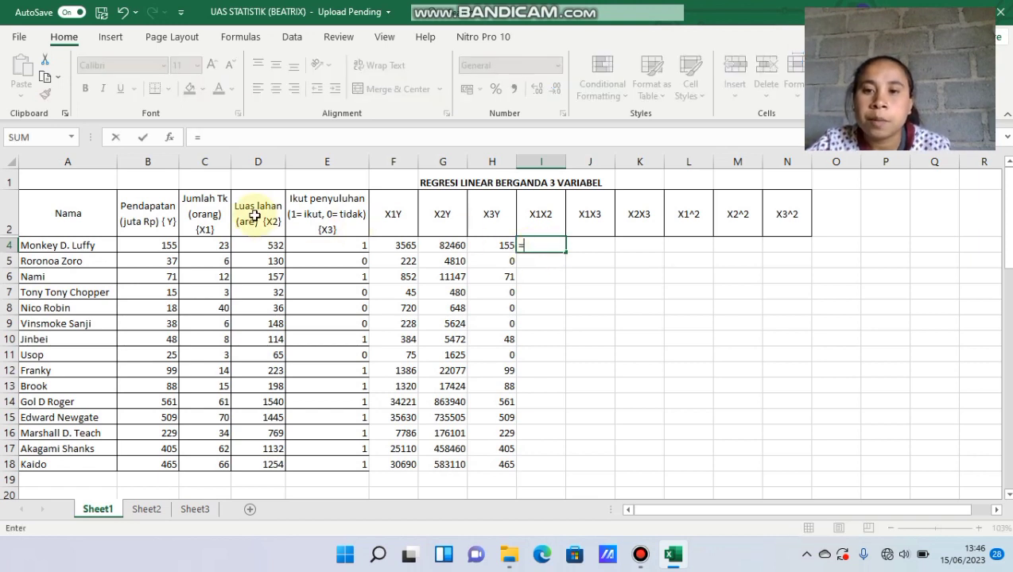
pyautogui.click(213, 249)
pyautogui.write('*')
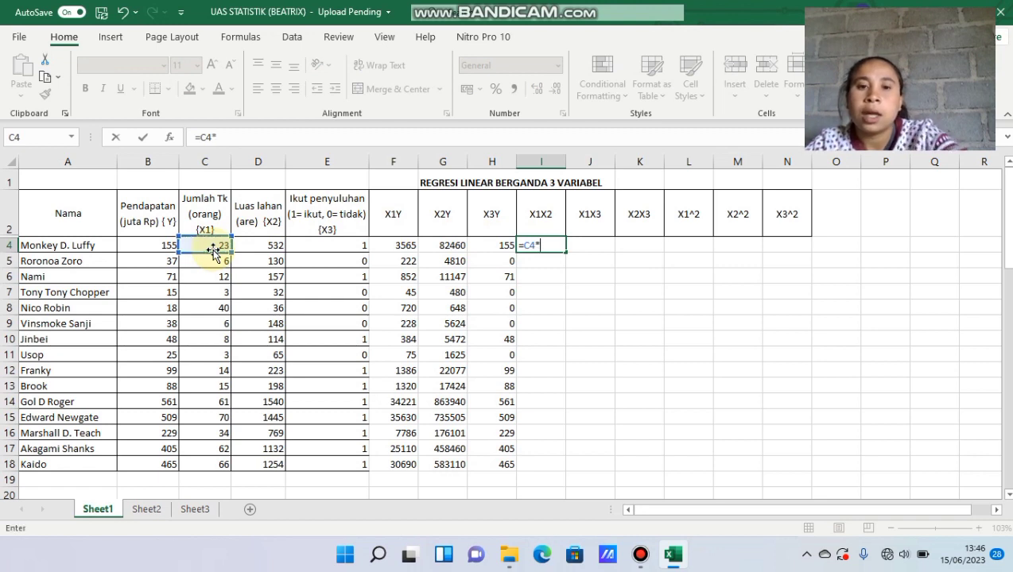
pyautogui.click(271, 243)
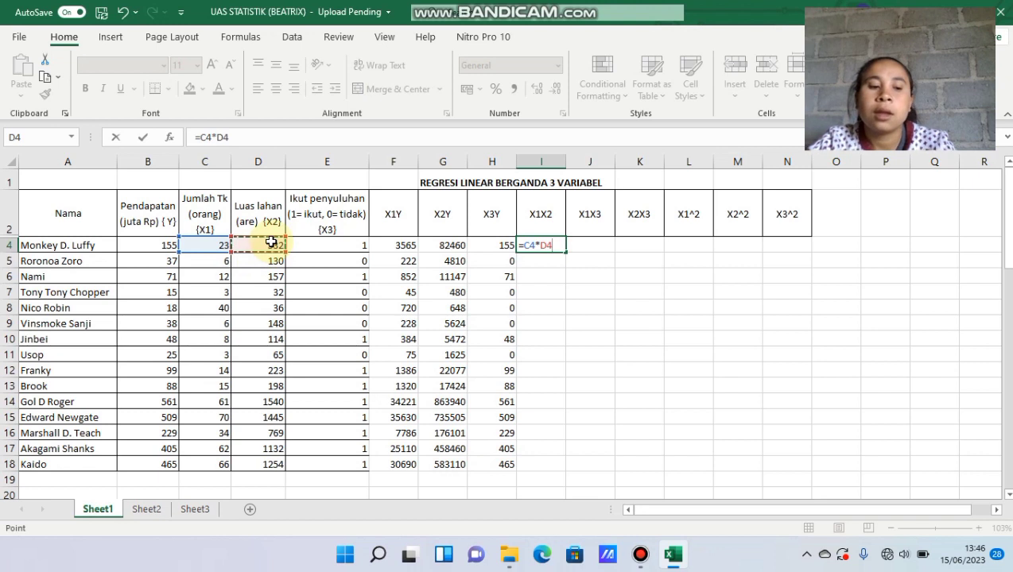
pyautogui.press('Return')
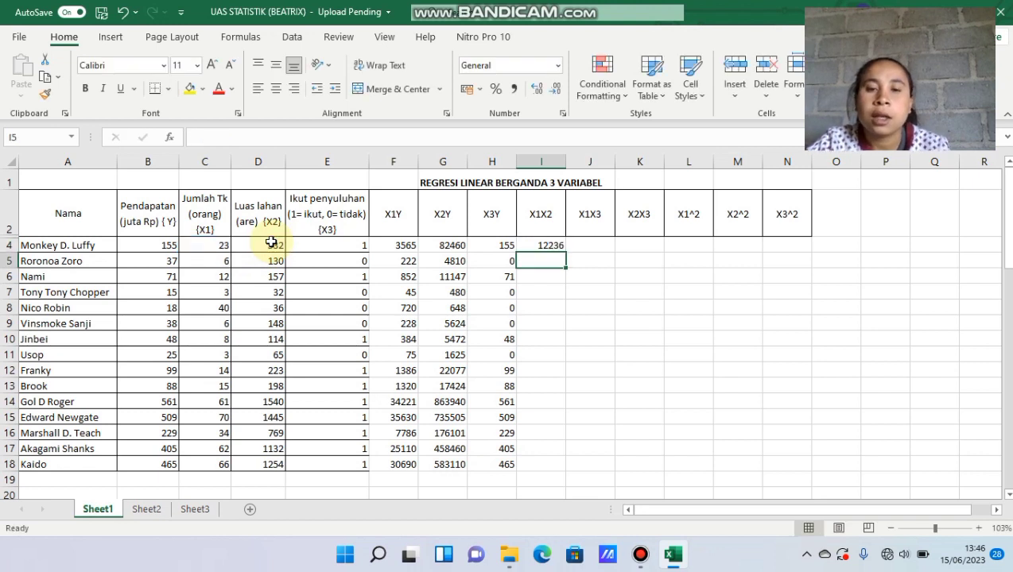
pyautogui.click(547, 245)
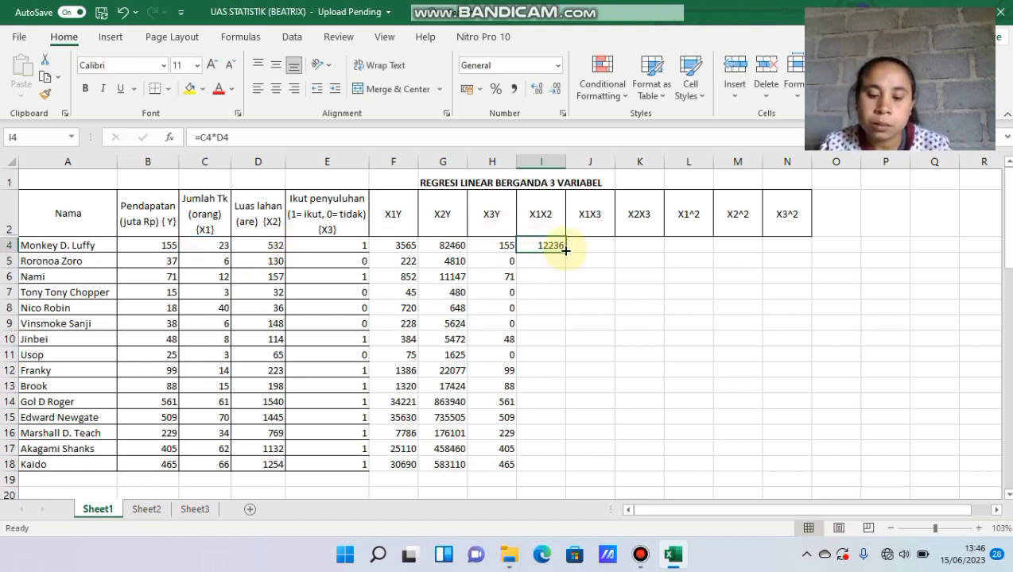
pyautogui.moveTo(564, 250); pyautogui.dragTo(570, 466)
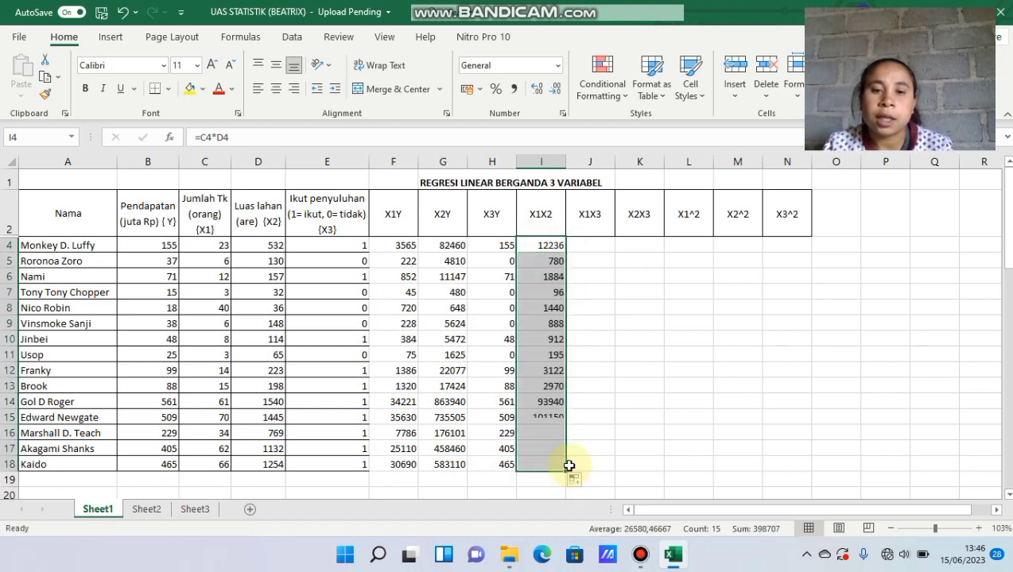
# Calculate the X1X3 column by entering =C4*E4 in J4 and filling the formula down to J18.
pyautogui.click(587, 249)
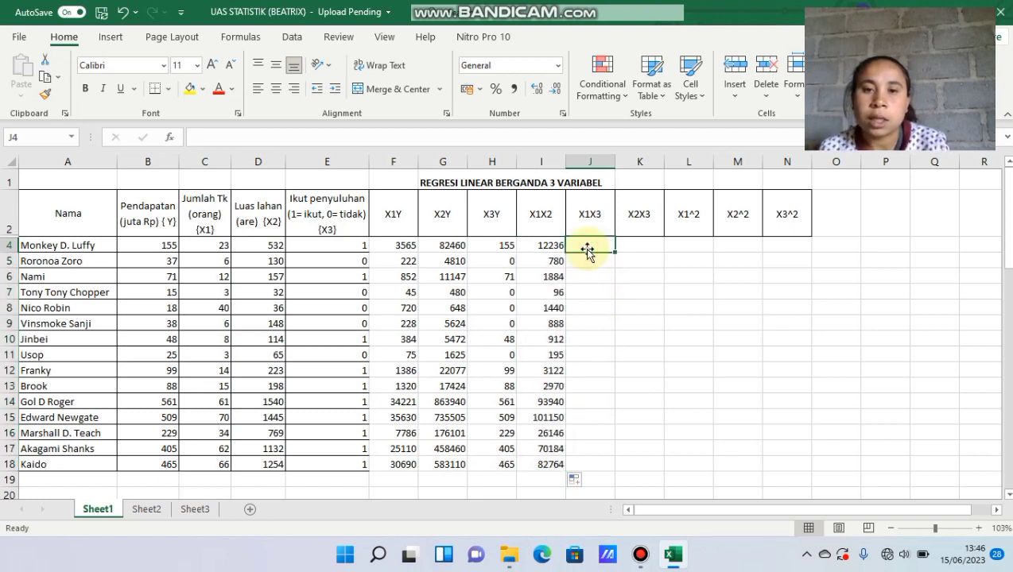
pyautogui.write('=')
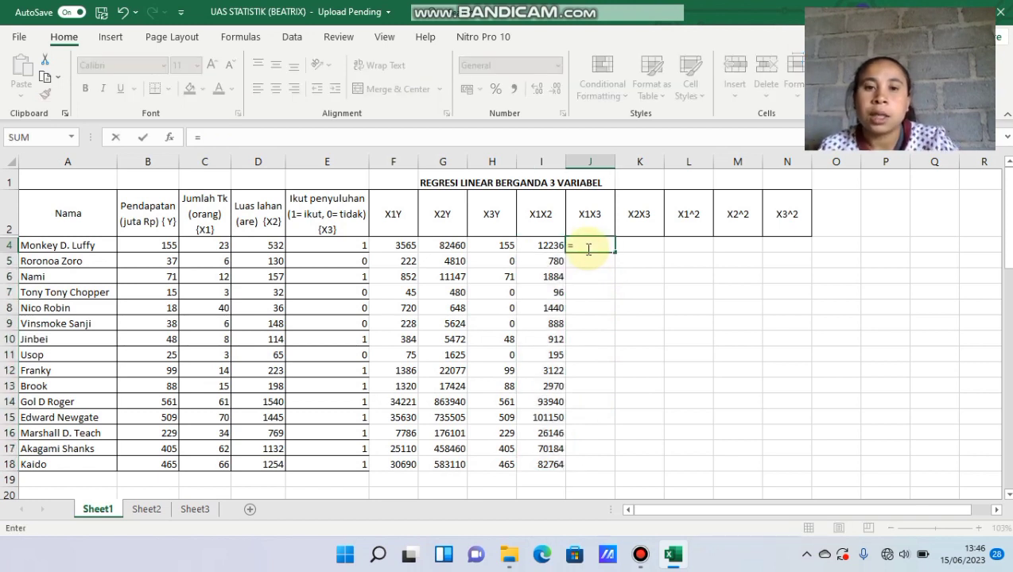
pyautogui.click(207, 247)
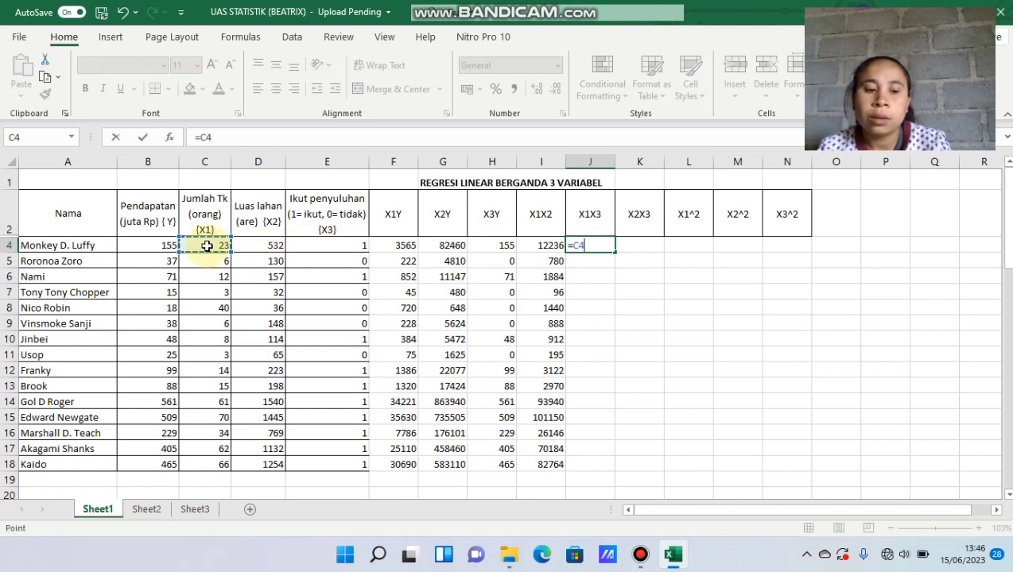
pyautogui.write('*')
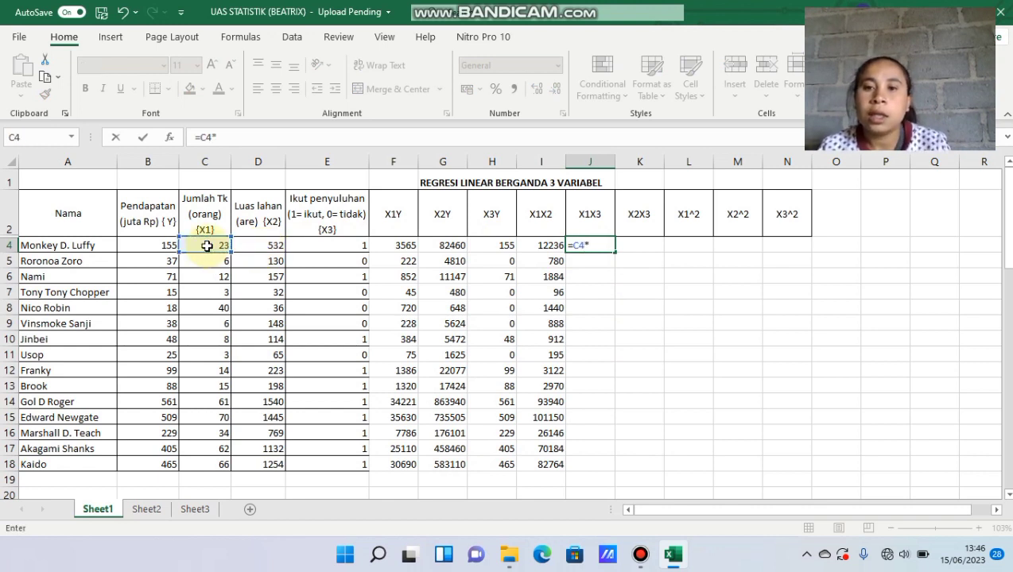
pyautogui.click(332, 250)
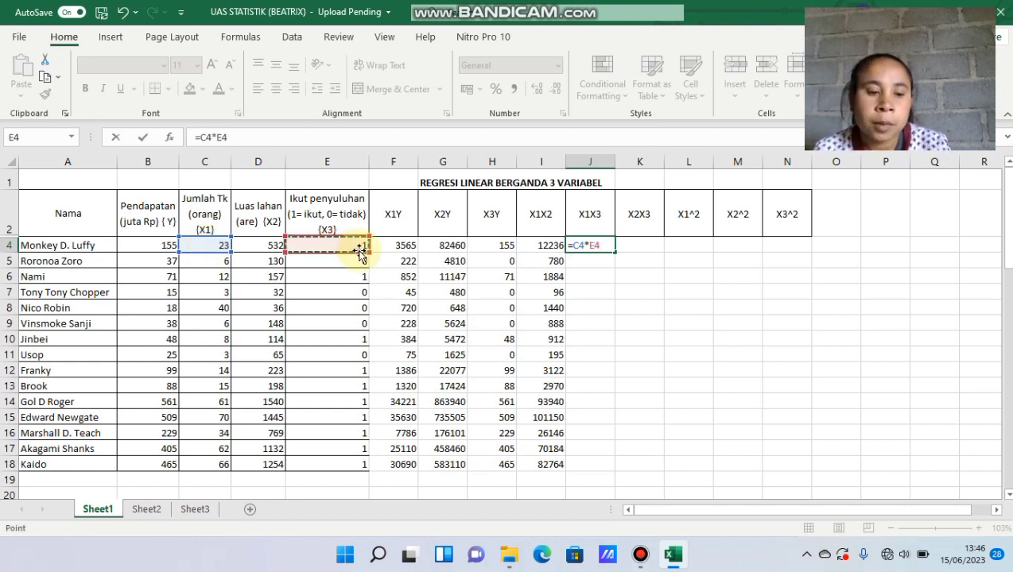
pyautogui.press('Return')
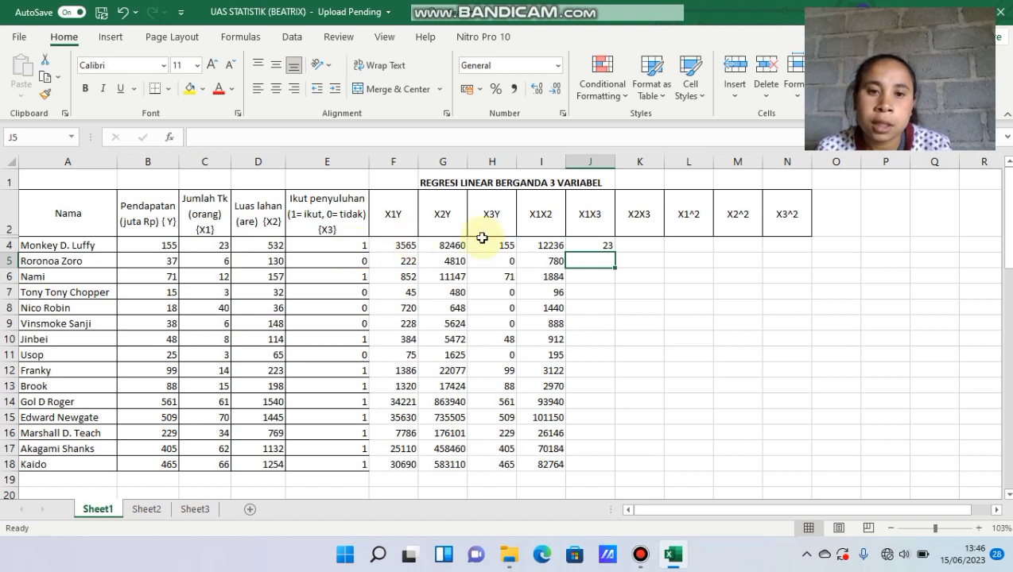
pyautogui.click(605, 243)
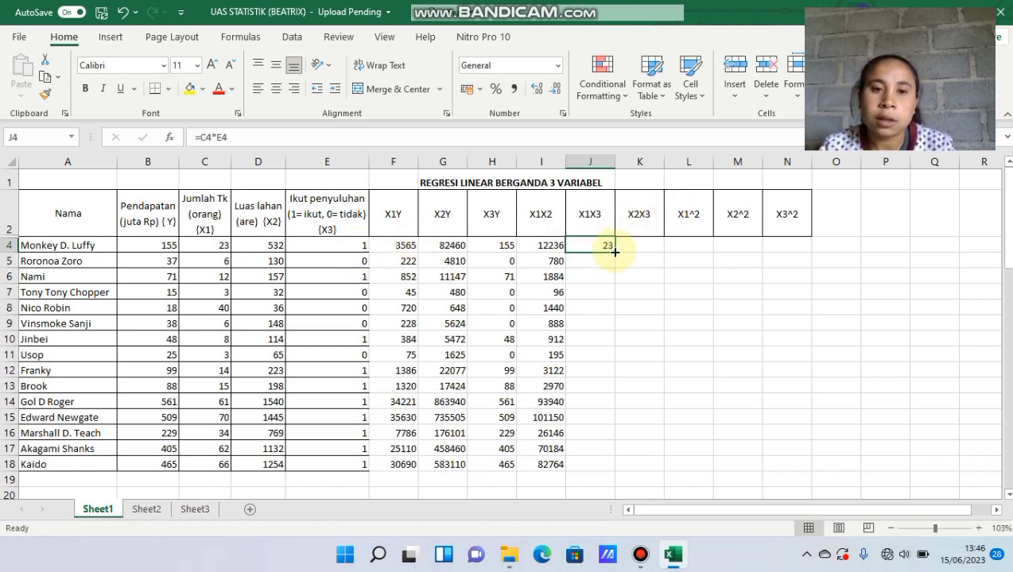
pyautogui.moveTo(615, 252); pyautogui.dragTo(618, 465)
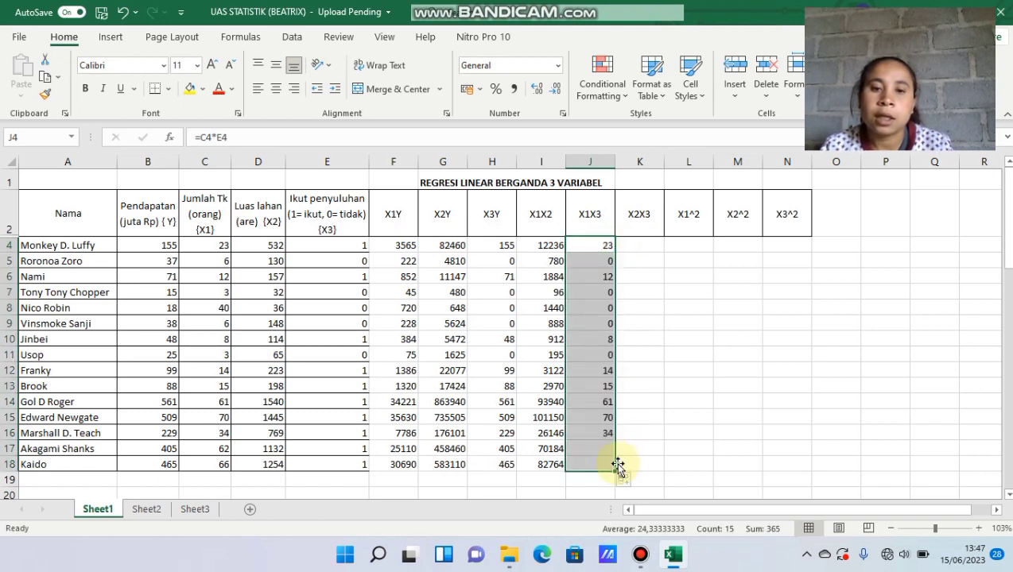
# Calculate the X2X3 column by entering =D4*E4 in K4 and filling the formula down to K18.
pyautogui.click(637, 246)
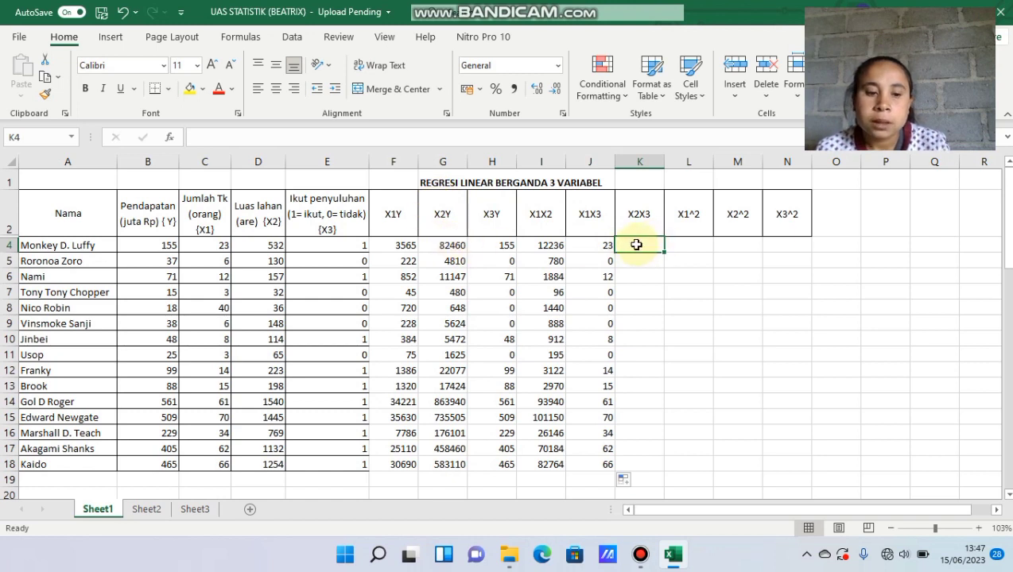
pyautogui.write('=')
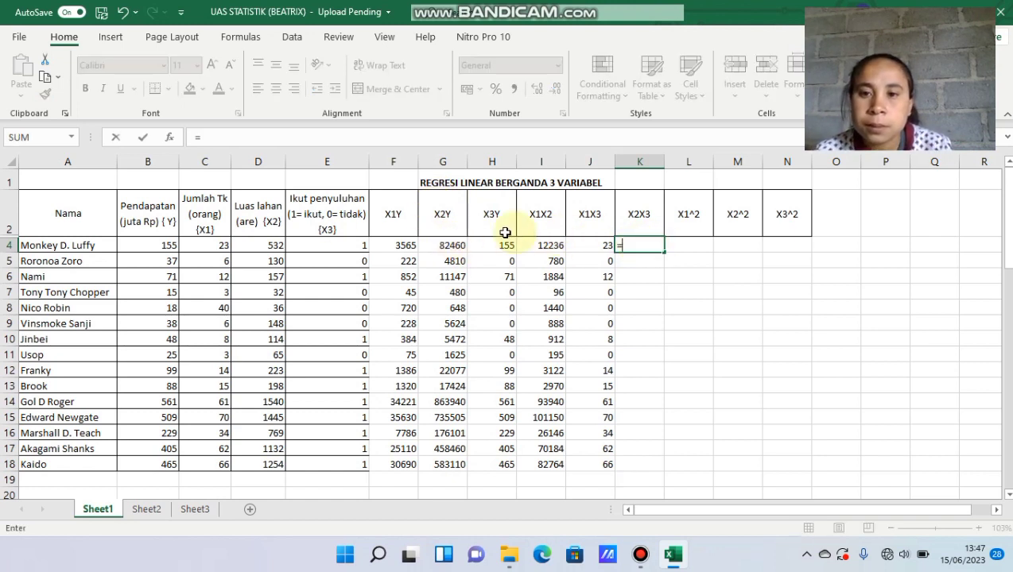
pyautogui.click(269, 245)
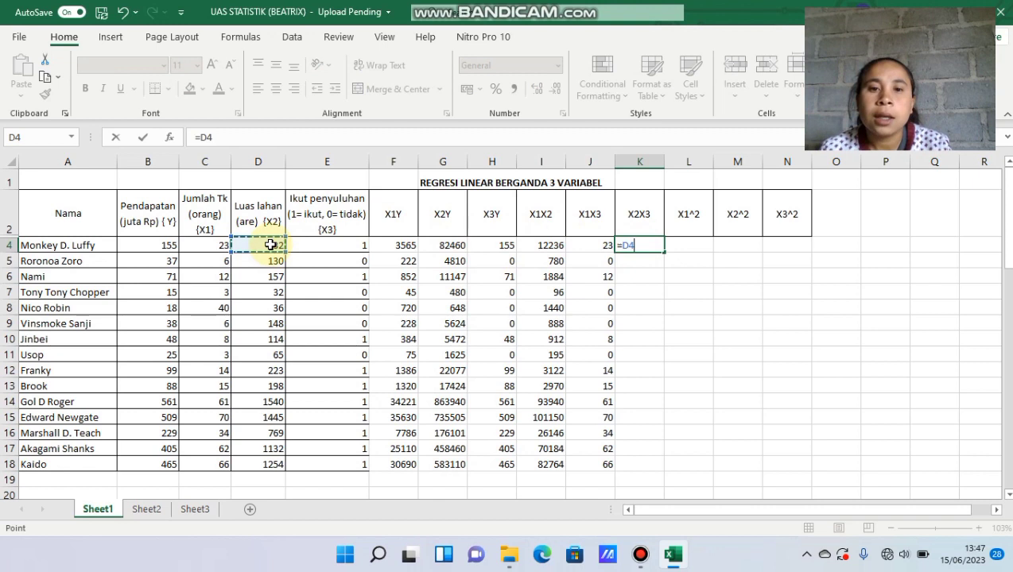
pyautogui.write('*')
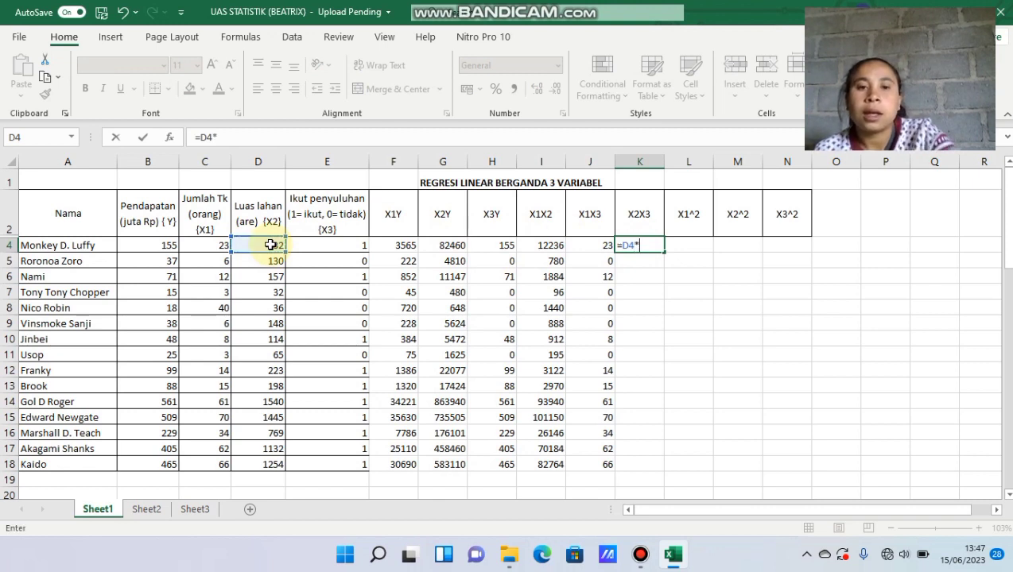
pyautogui.click(317, 245)
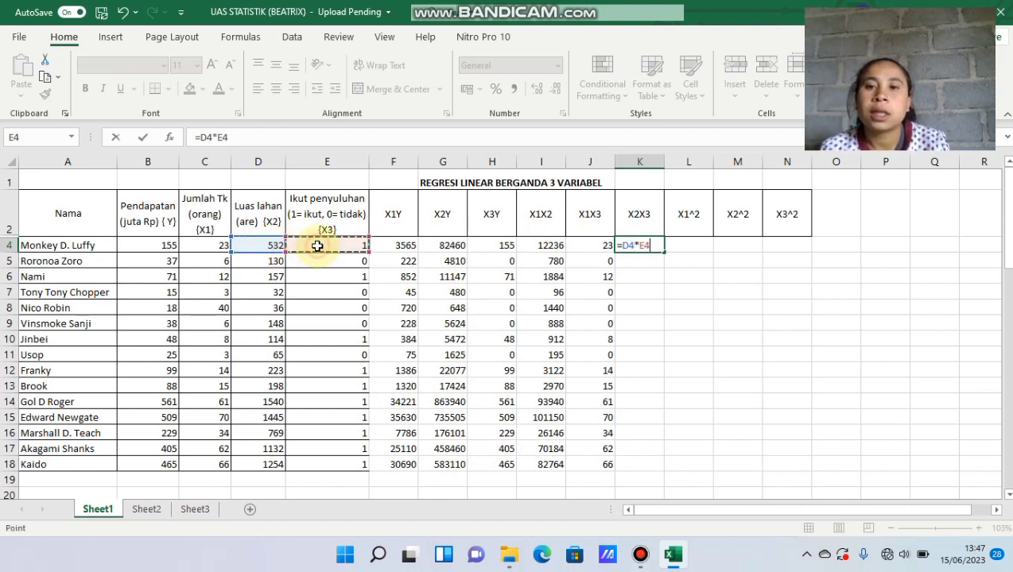
pyautogui.press('Return')
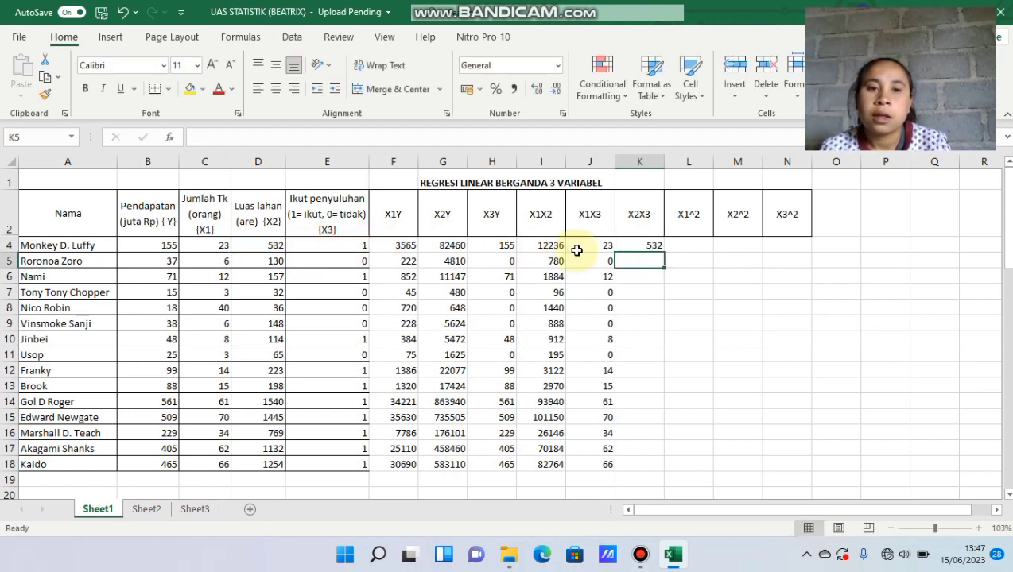
pyautogui.click(652, 246)
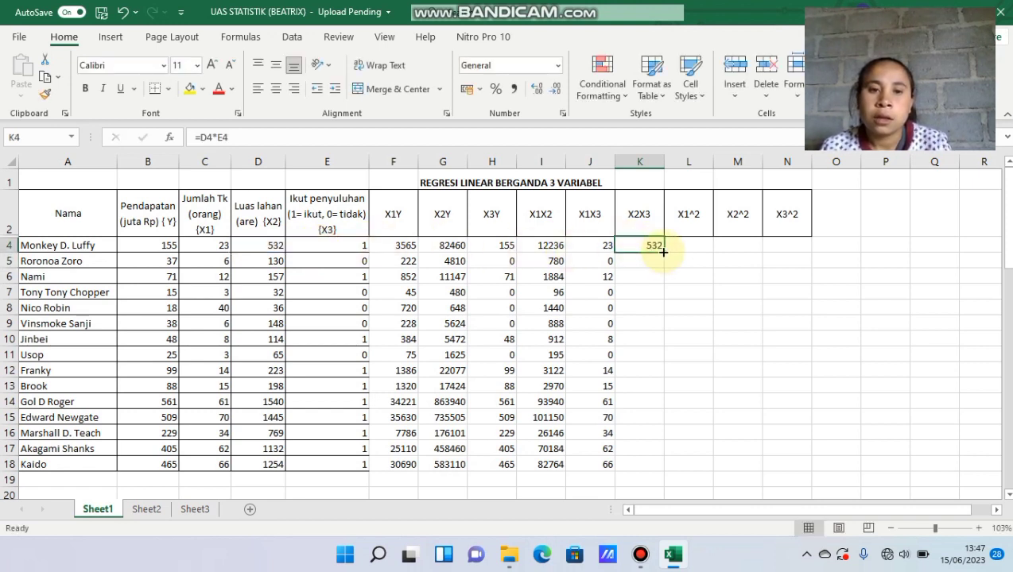
pyautogui.moveTo(664, 251); pyautogui.dragTo(661, 465)
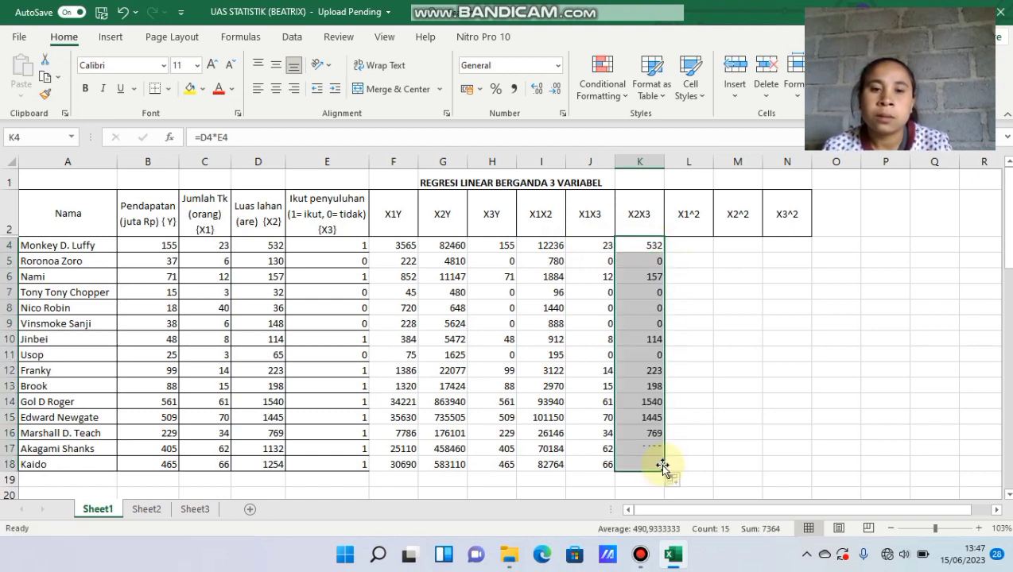
# Calculate the X1^2 column by entering =C4*C4 in L4 and filling the formula down to L18.
pyautogui.click(688, 242)
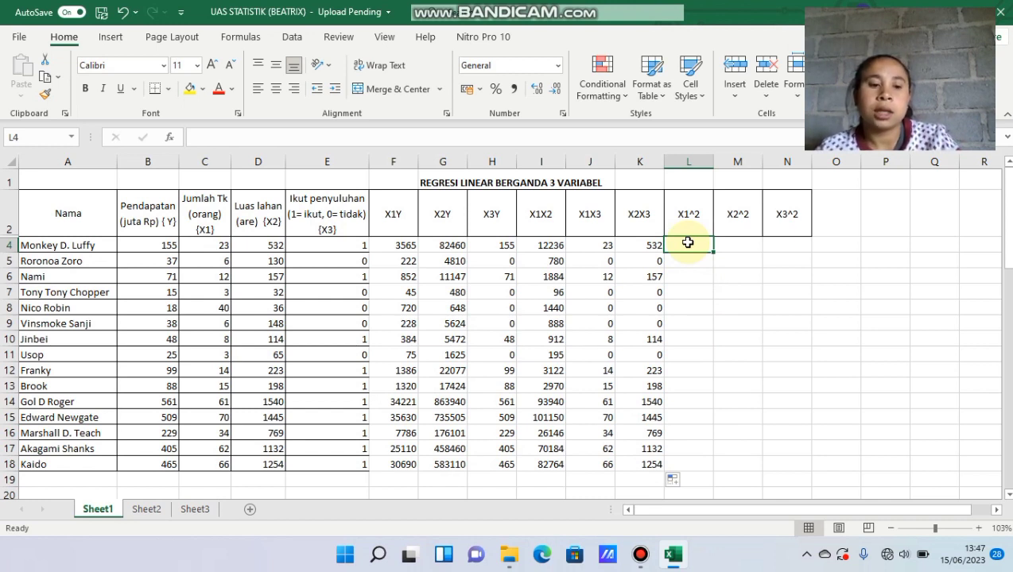
pyautogui.write('=')
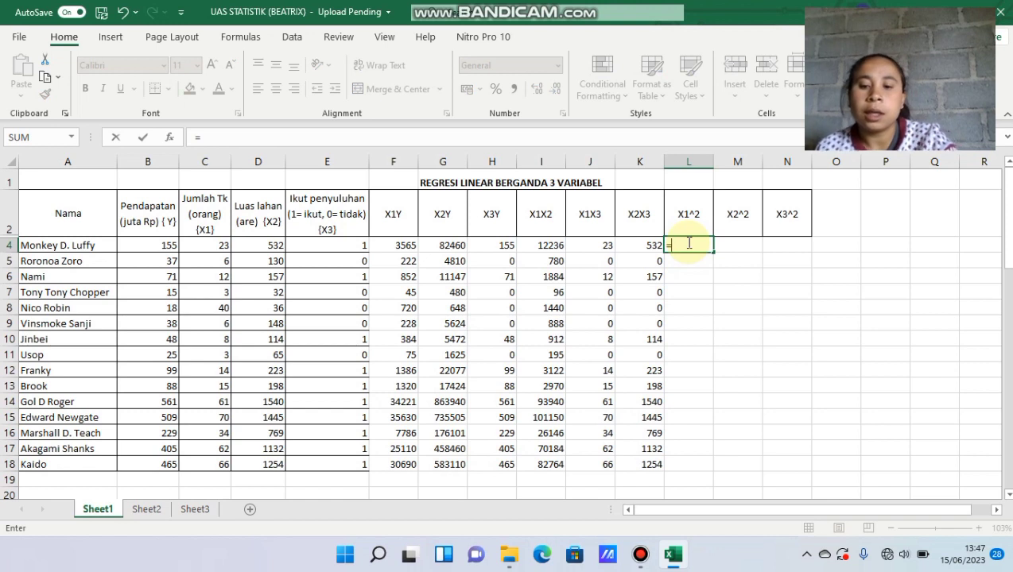
pyautogui.click(218, 248)
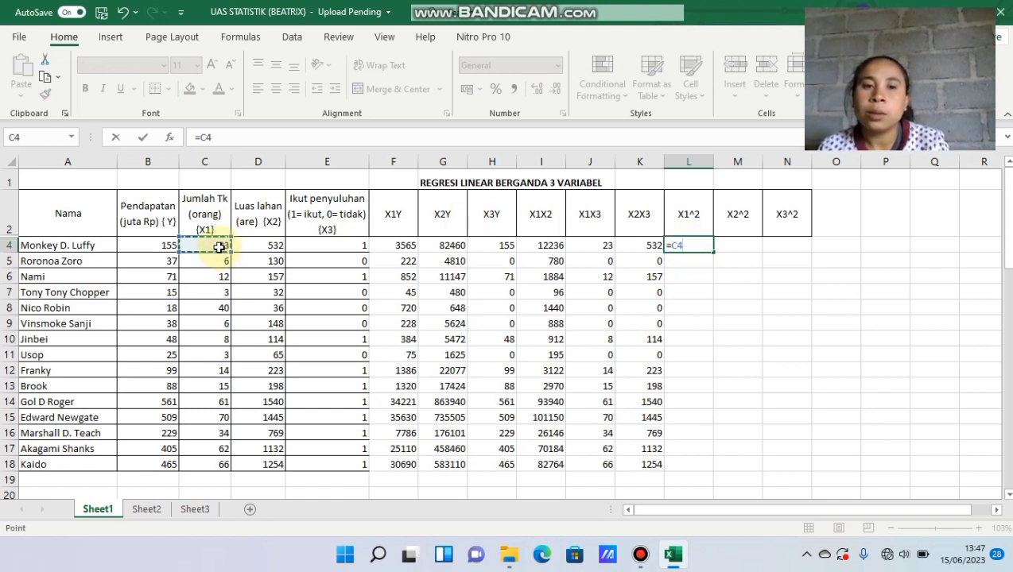
pyautogui.write('*')
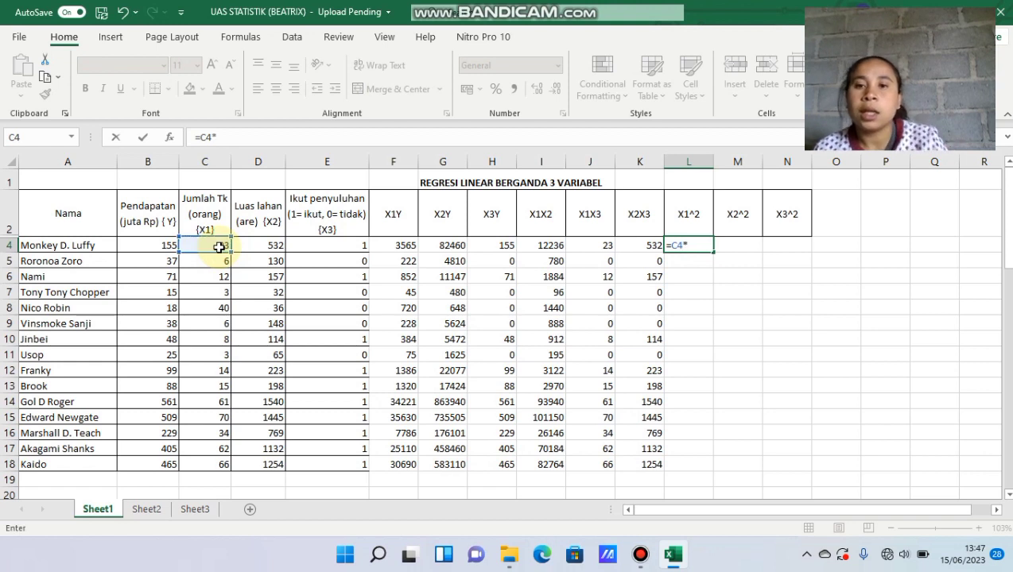
pyautogui.click(213, 244)
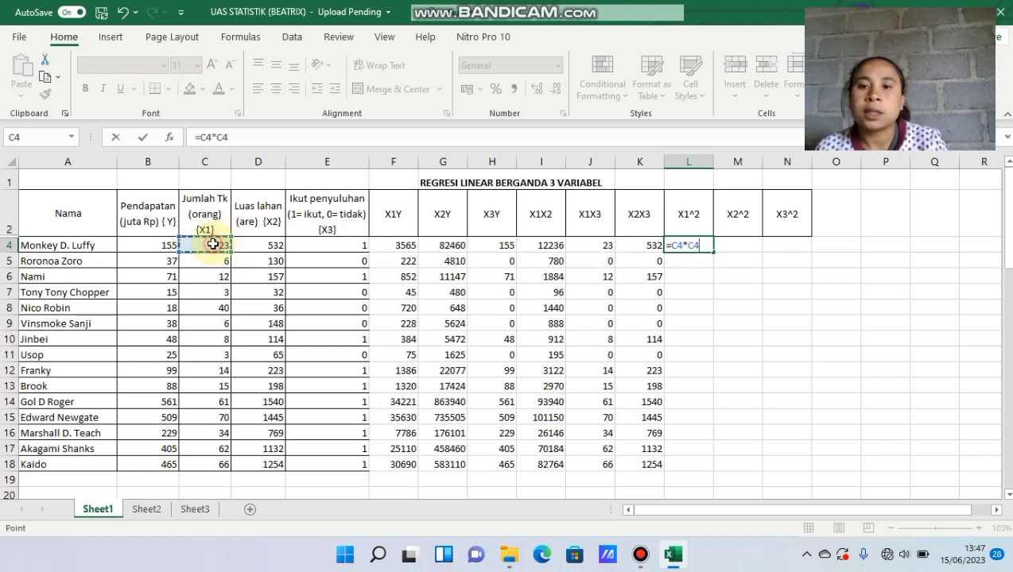
pyautogui.press('Return')
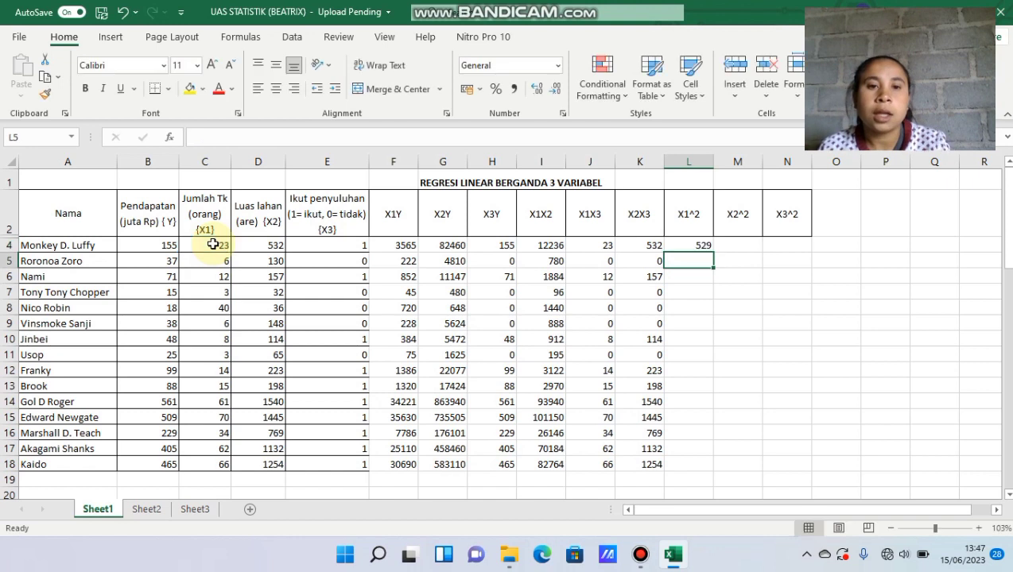
pyautogui.click(699, 245)
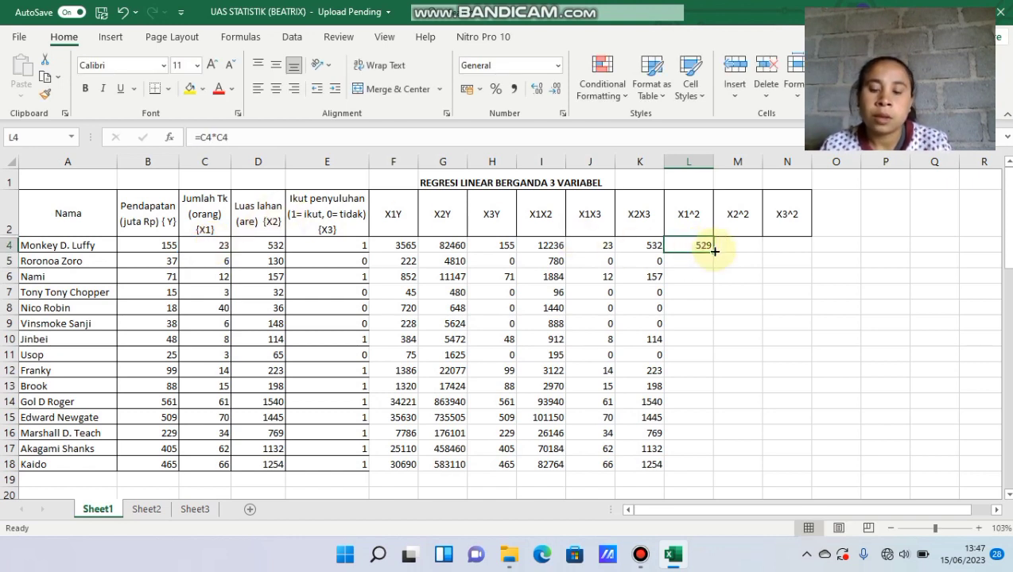
pyautogui.moveTo(714, 251); pyautogui.dragTo(703, 465)
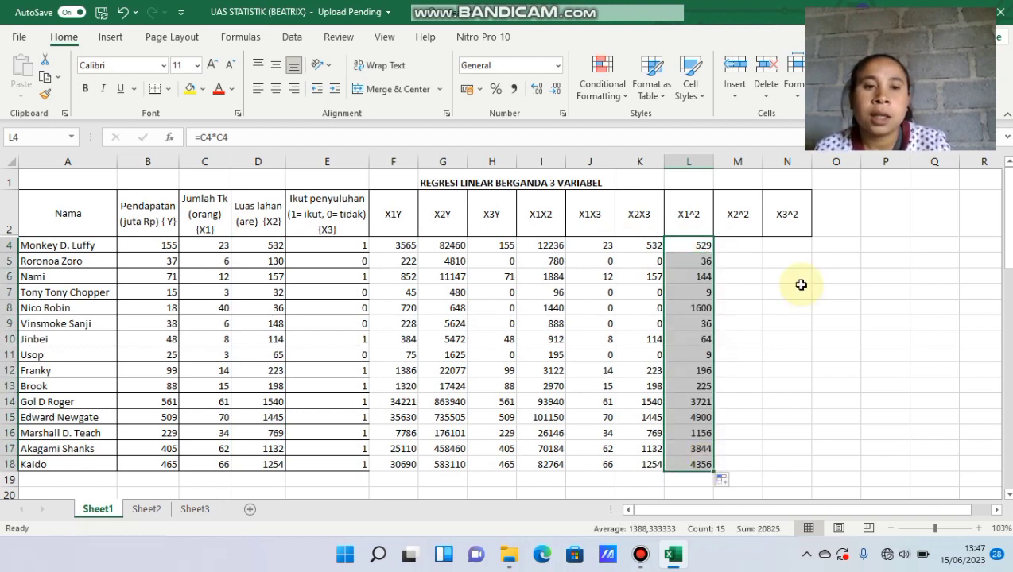
# Calculate the X2^2 column by entering =D4*D4 in M4 and filling the formula down to M18.
pyautogui.click(734, 249)
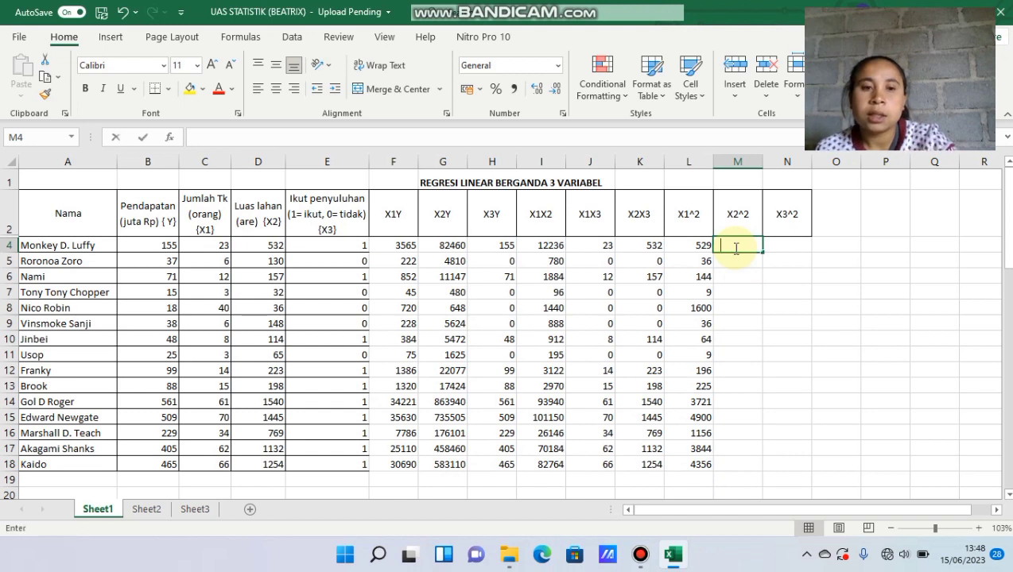
pyautogui.write('=')
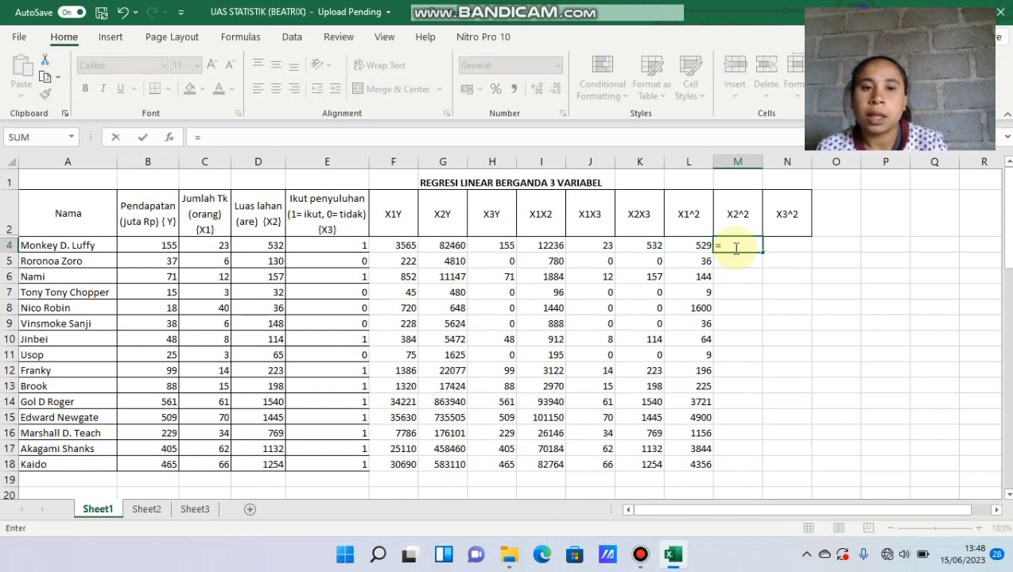
pyautogui.click(260, 246)
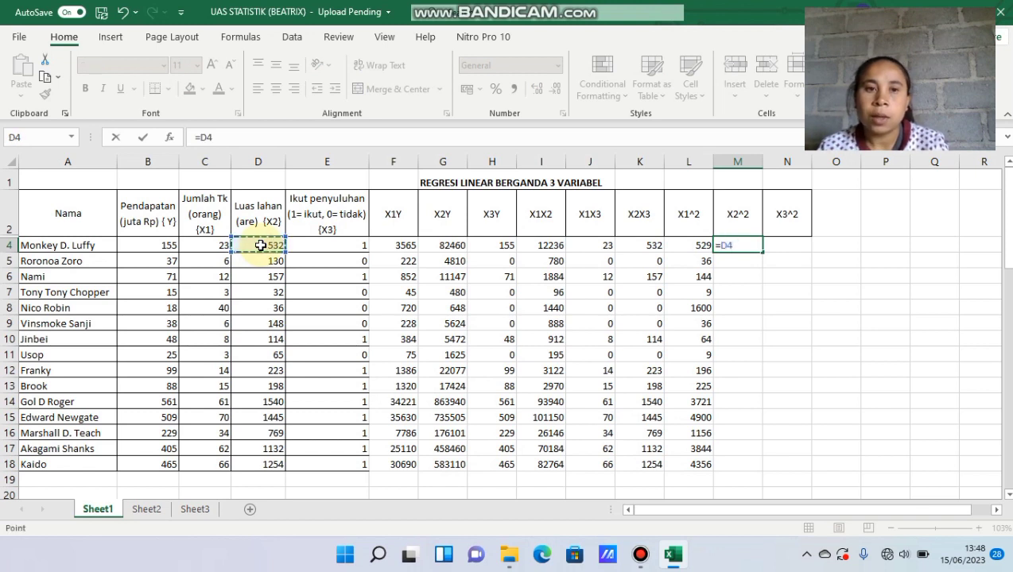
pyautogui.write('*')
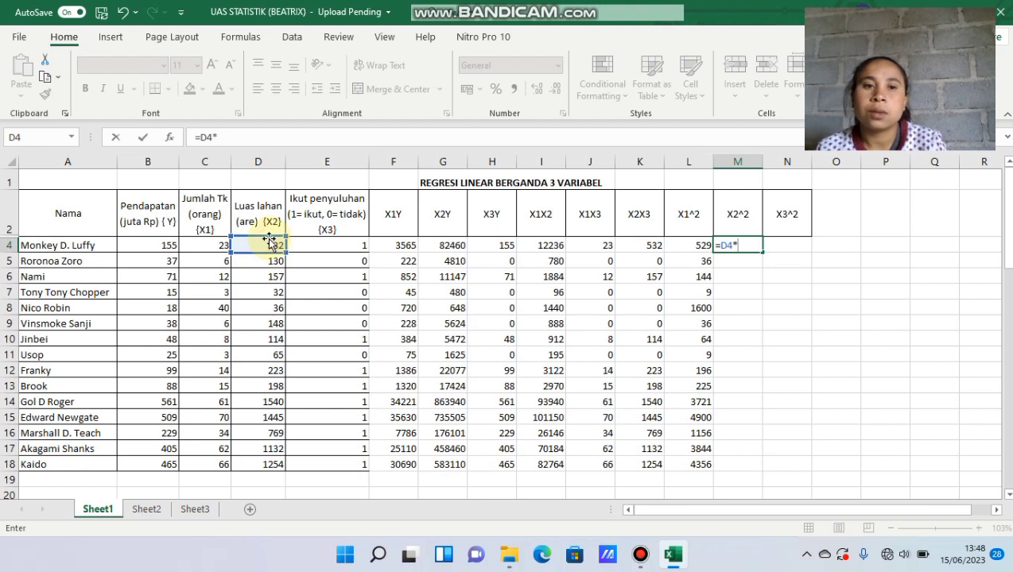
pyautogui.click(269, 245)
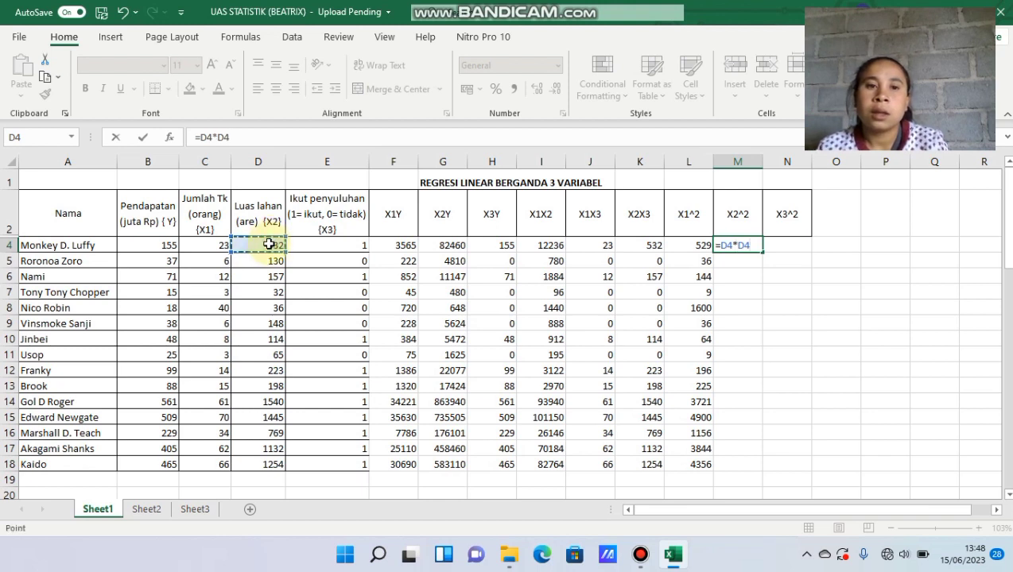
pyautogui.press('Return')
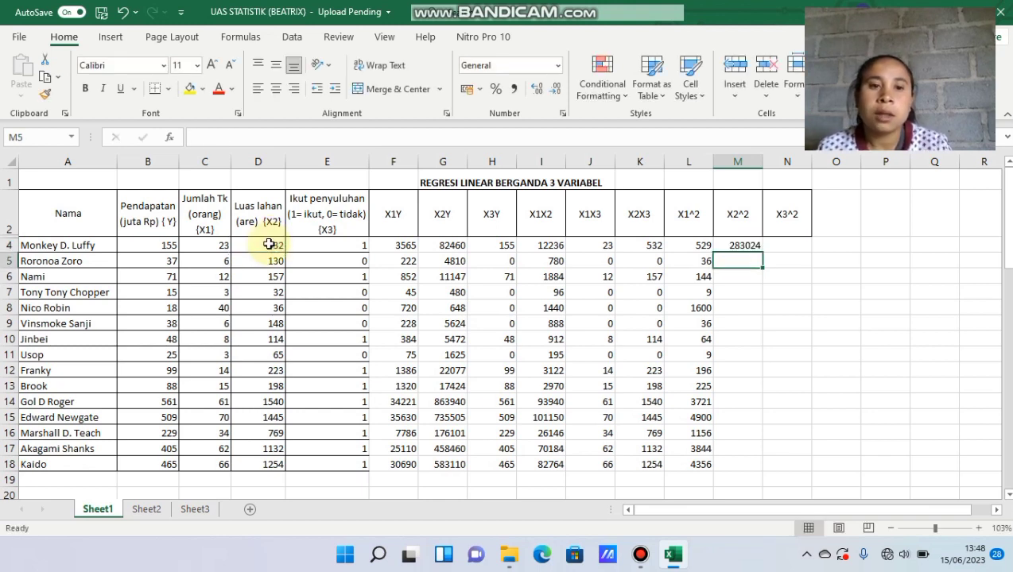
pyautogui.click(746, 245)
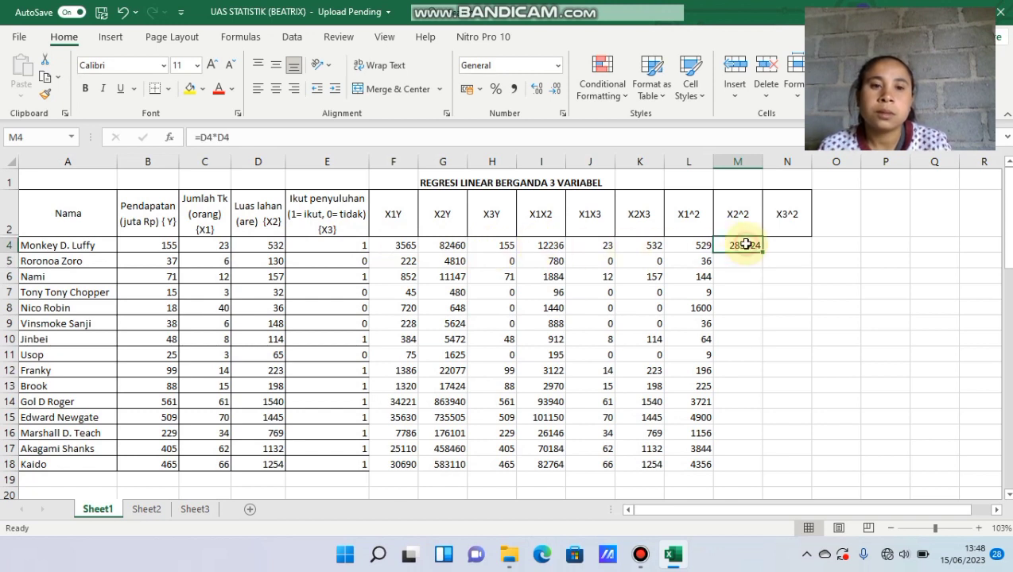
pyautogui.moveTo(762, 251); pyautogui.dragTo(767, 469)
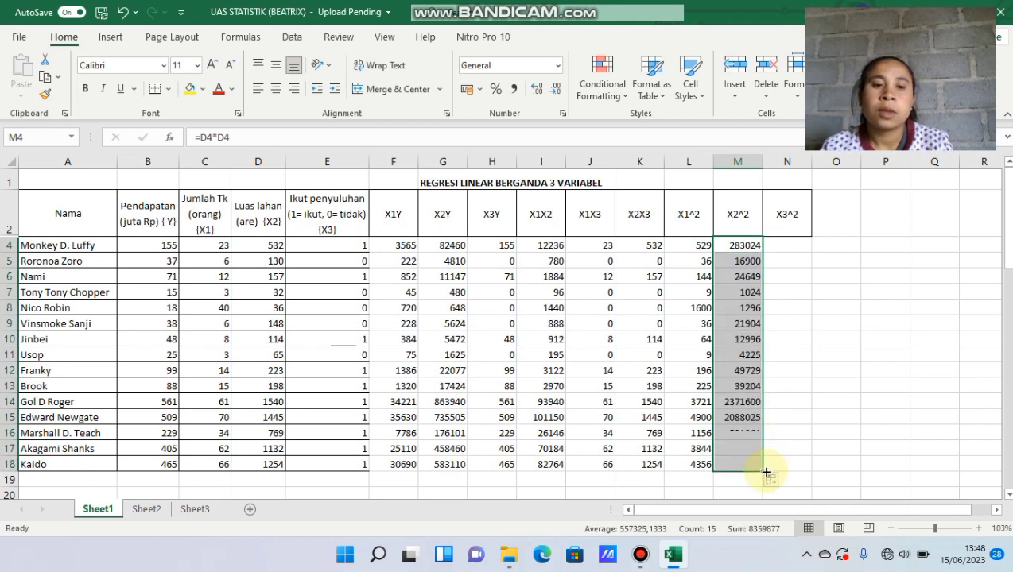
# Calculate the X3^2 column by entering =E4*E4 in N4 and filling the formula down to N18.
pyautogui.click(783, 250)
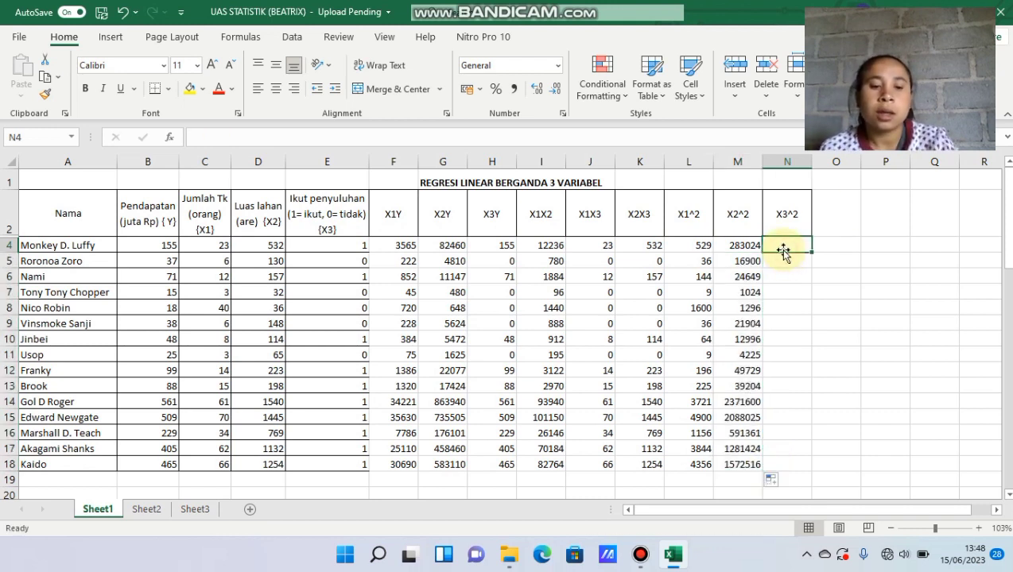
pyautogui.write('=')
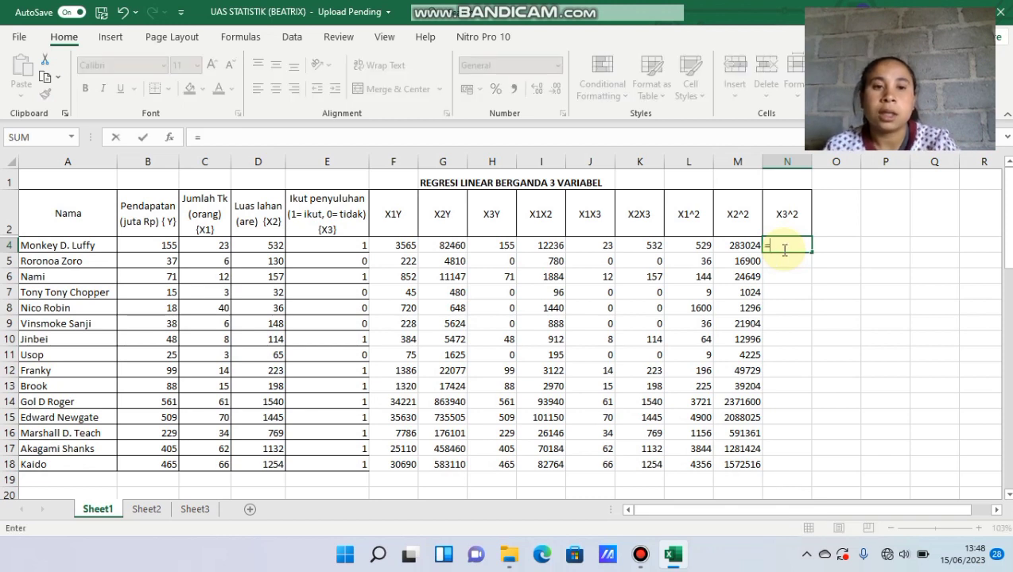
pyautogui.click(345, 245)
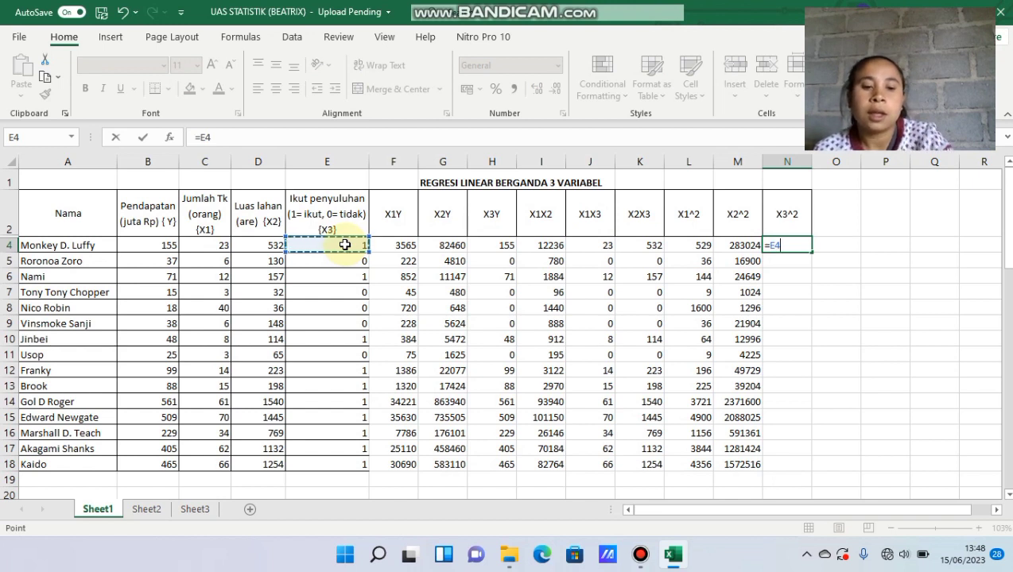
pyautogui.write('*')
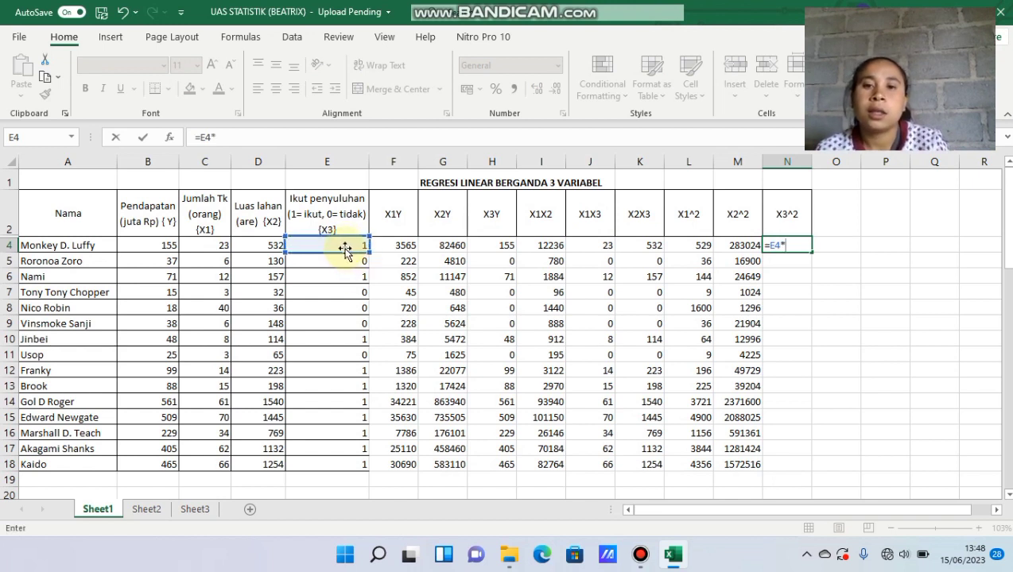
pyautogui.click(344, 246)
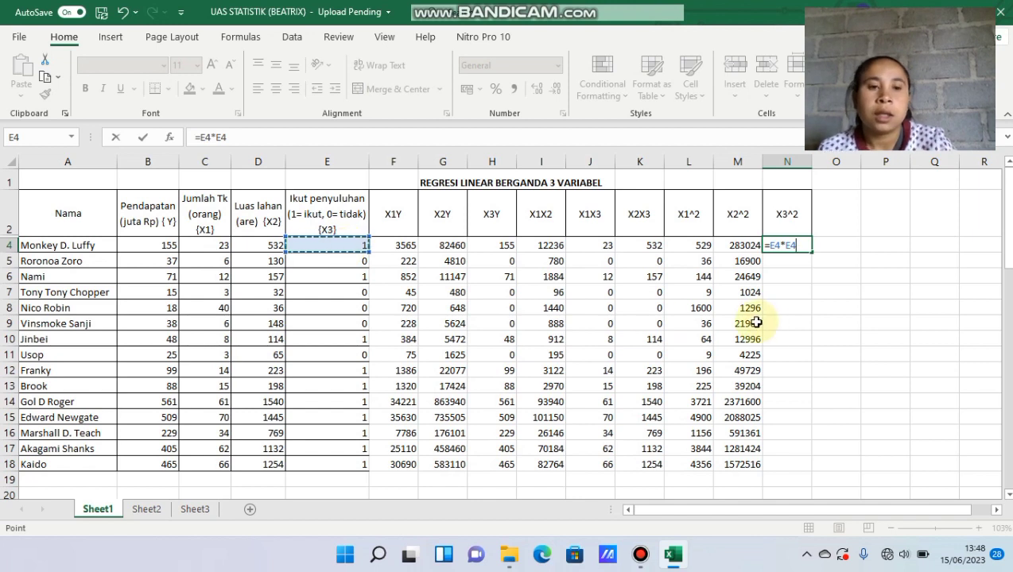
pyautogui.press('Return')
pyautogui.click(809, 246)
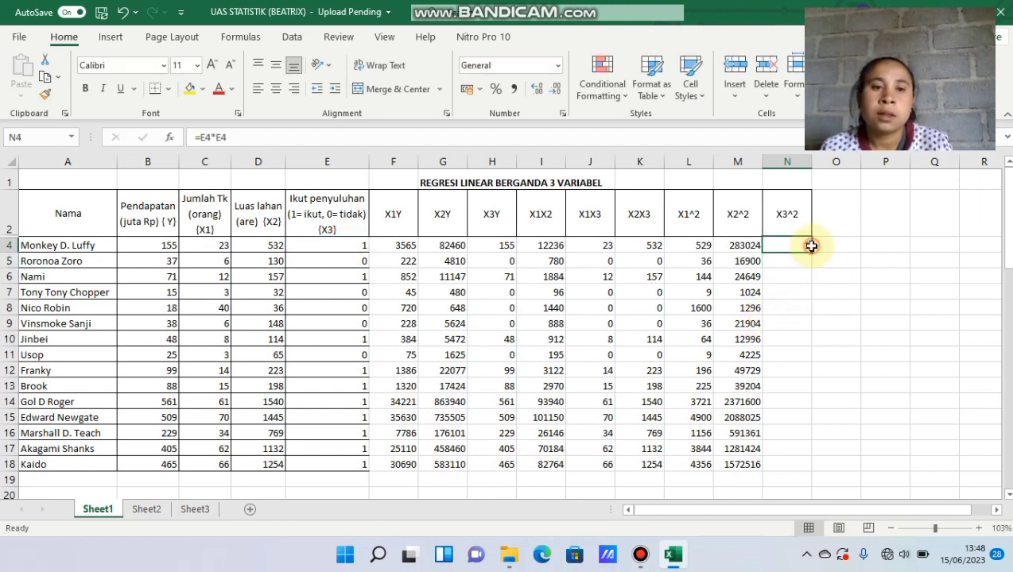
pyautogui.moveTo(812, 249); pyautogui.dragTo(810, 472)
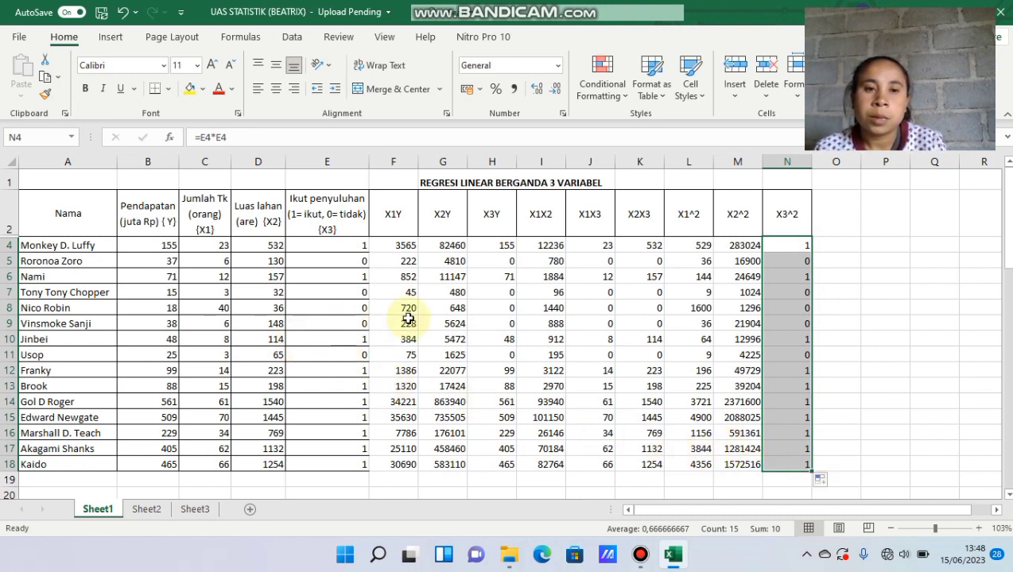
# Apply all borders to the X3^2 values in N4:N18 and to the whole range E4:N18.
pyautogui.click(170, 91)
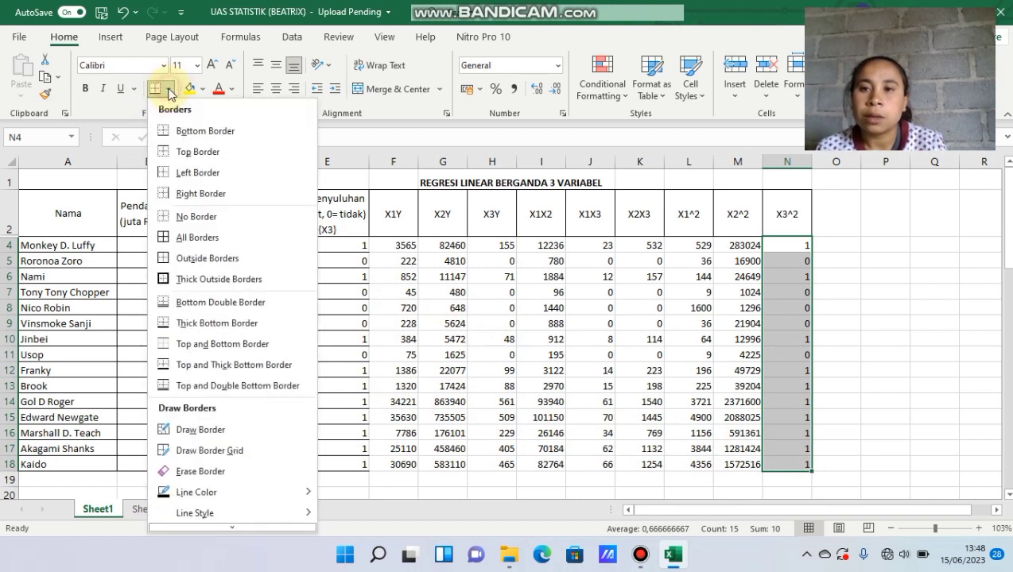
pyautogui.click(190, 238)
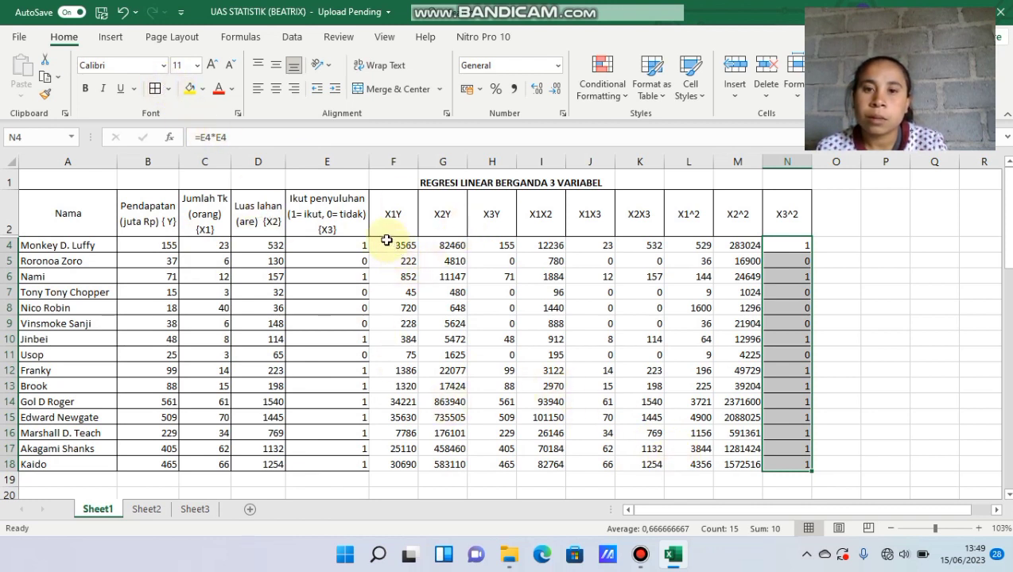
pyautogui.click(345, 243)
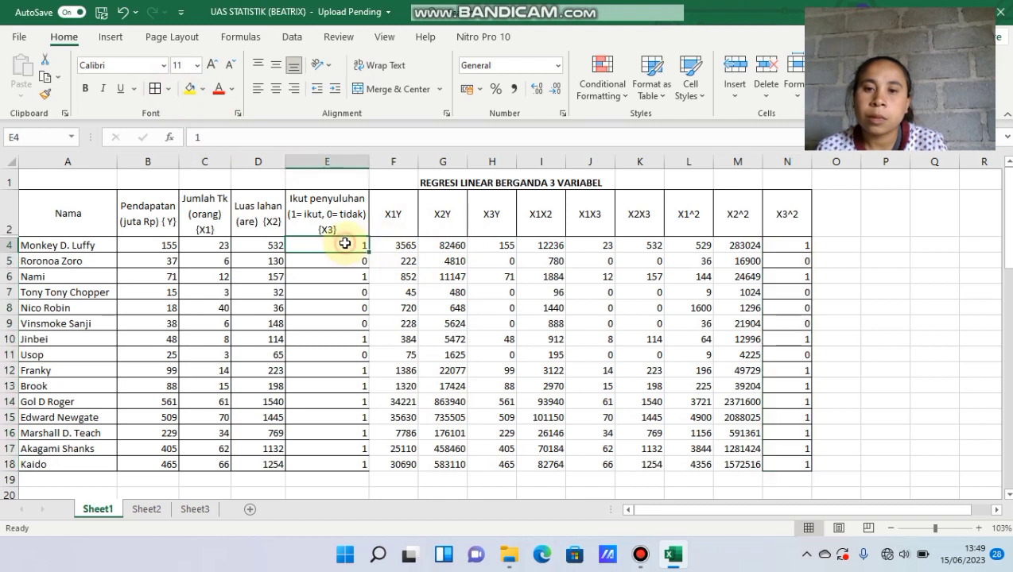
pyautogui.moveTo(345, 243); pyautogui.dragTo(802, 459)
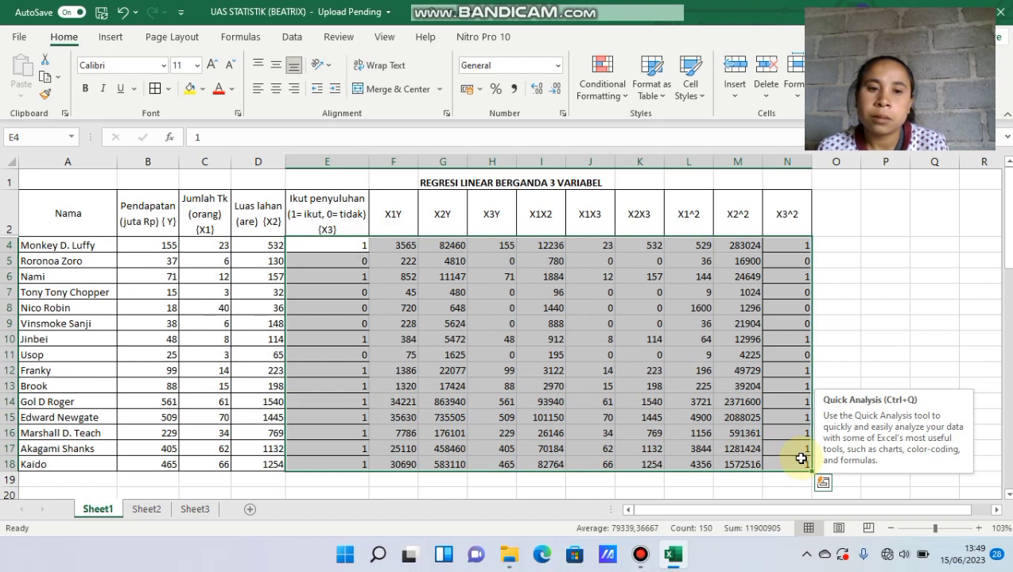
pyautogui.click(156, 89)
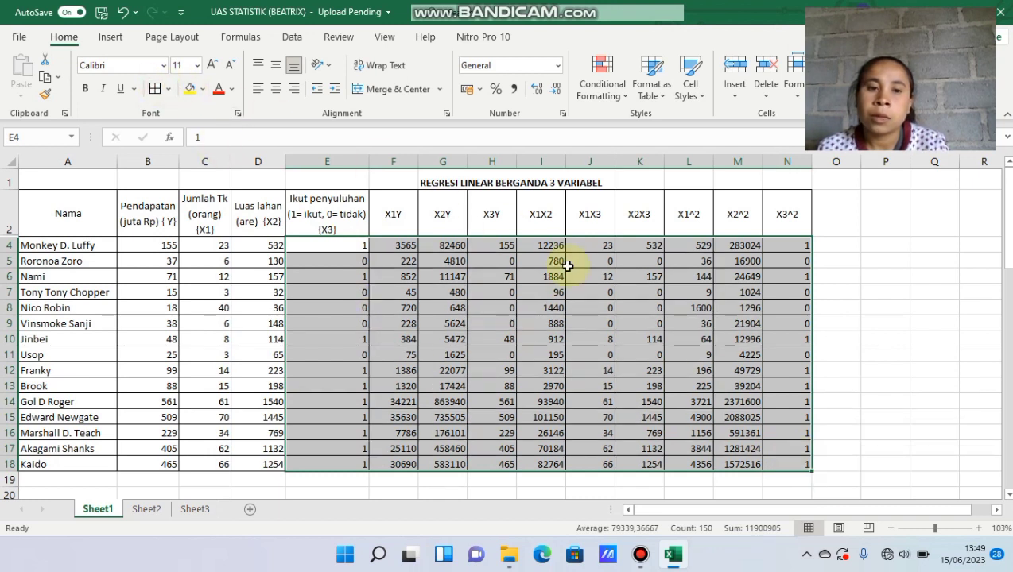
pyautogui.click(820, 426)
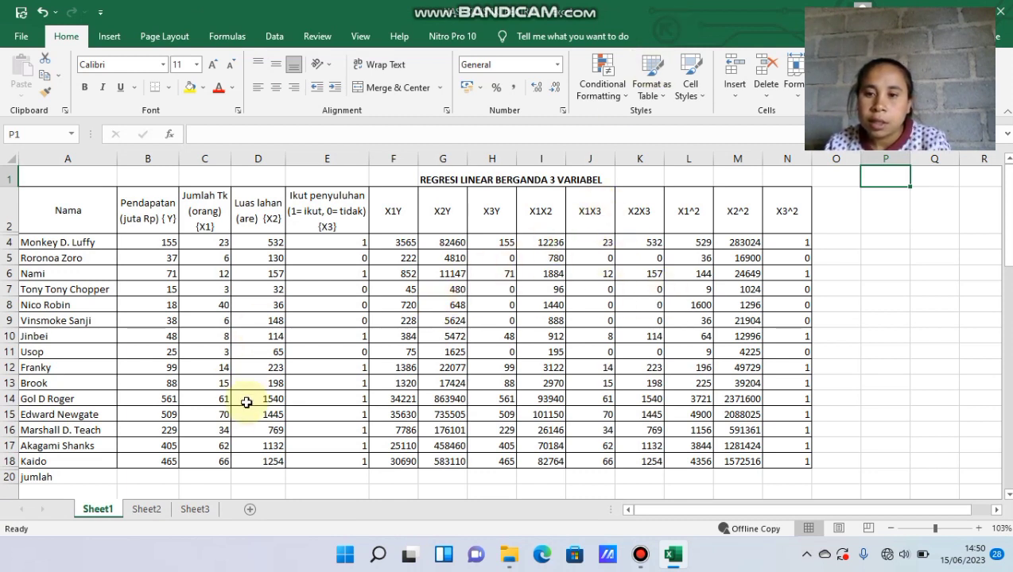
# Total the Y column in the jumlah row by entering =sum(B4:B18) in B20.
pyautogui.click(128, 479)
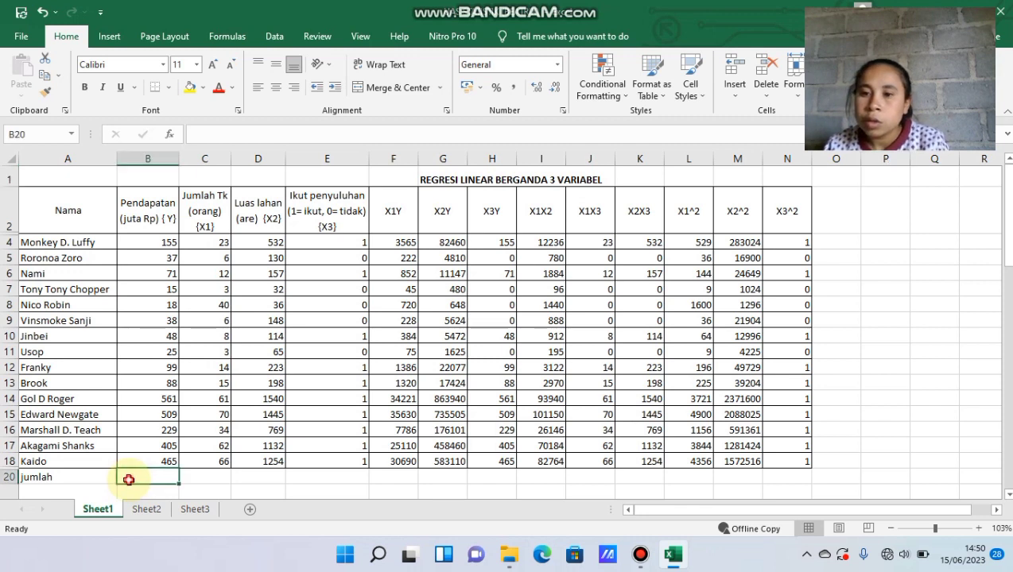
pyautogui.write('=')
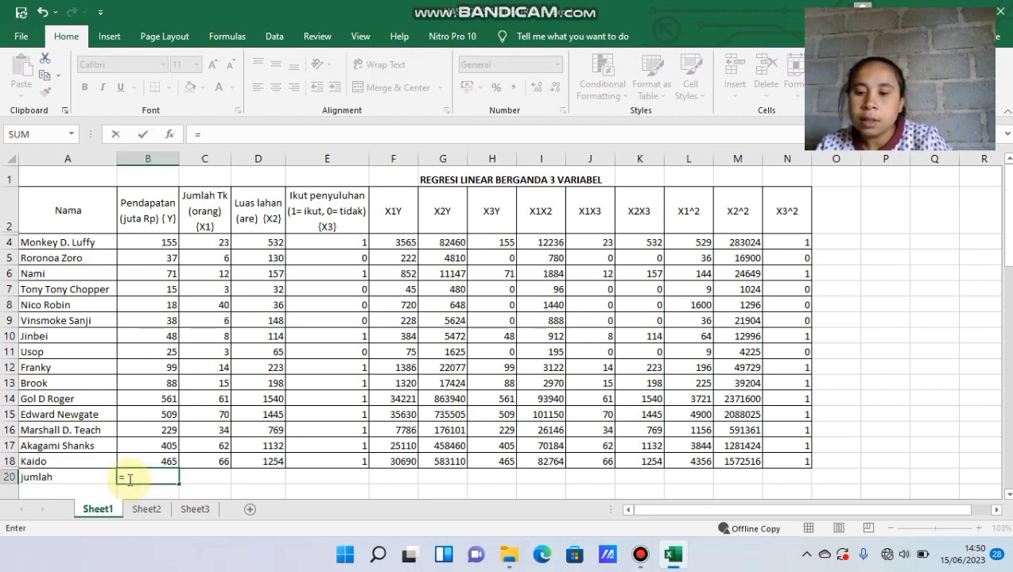
pyautogui.write('su')
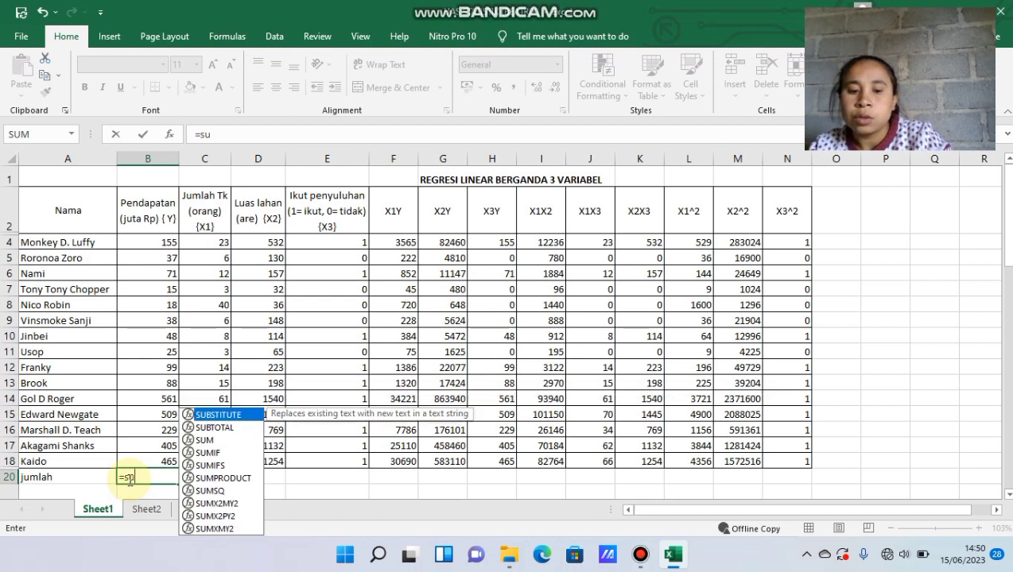
pyautogui.write('m(')
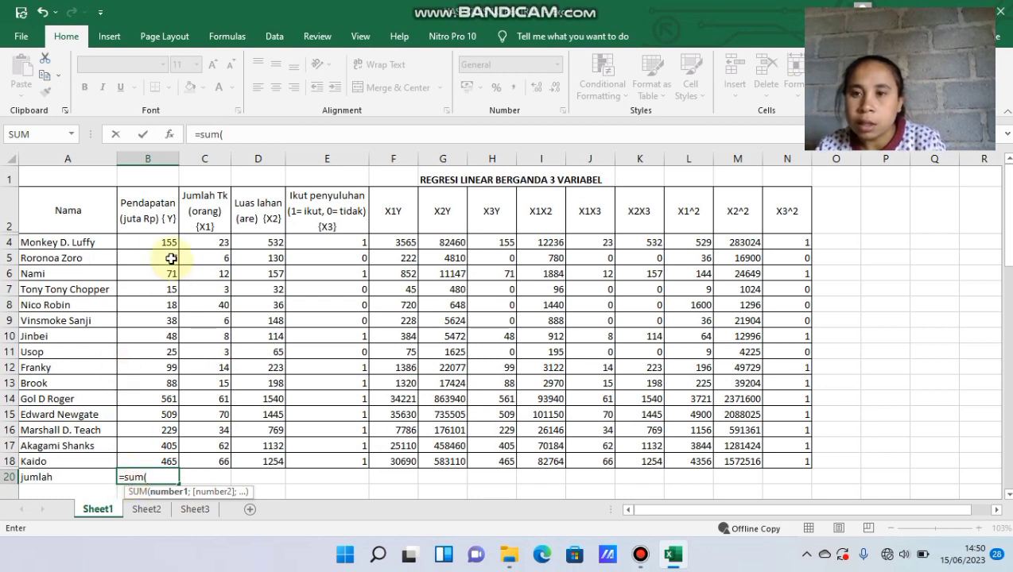
pyautogui.click(138, 243)
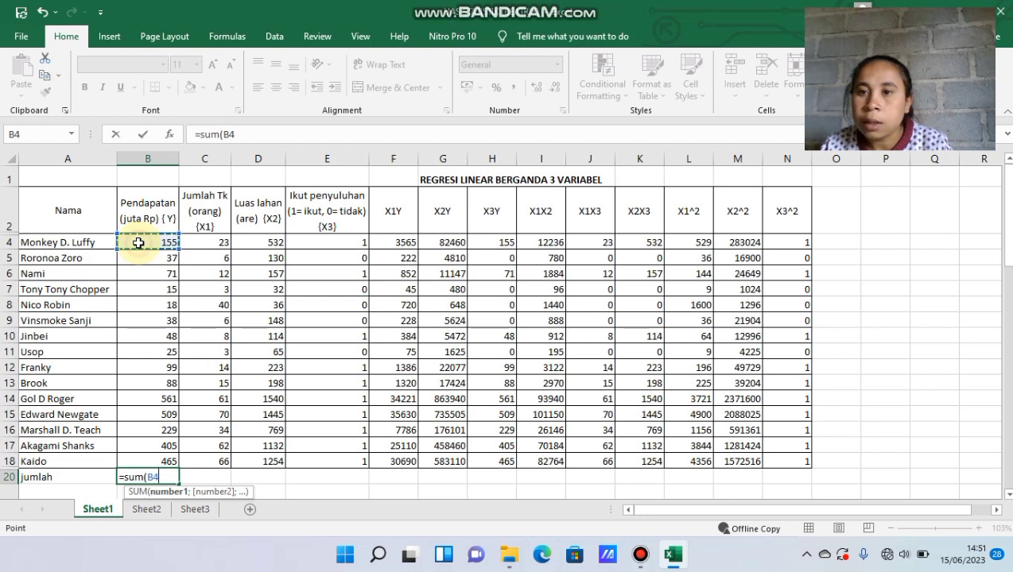
pyautogui.moveTo(141, 269); pyautogui.dragTo(164, 463)
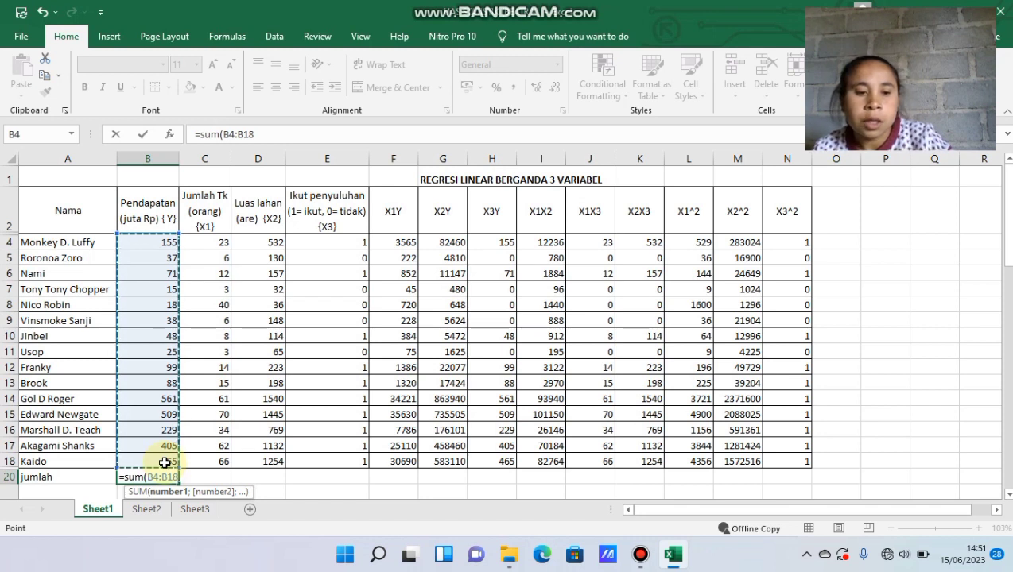
pyautogui.write(')')
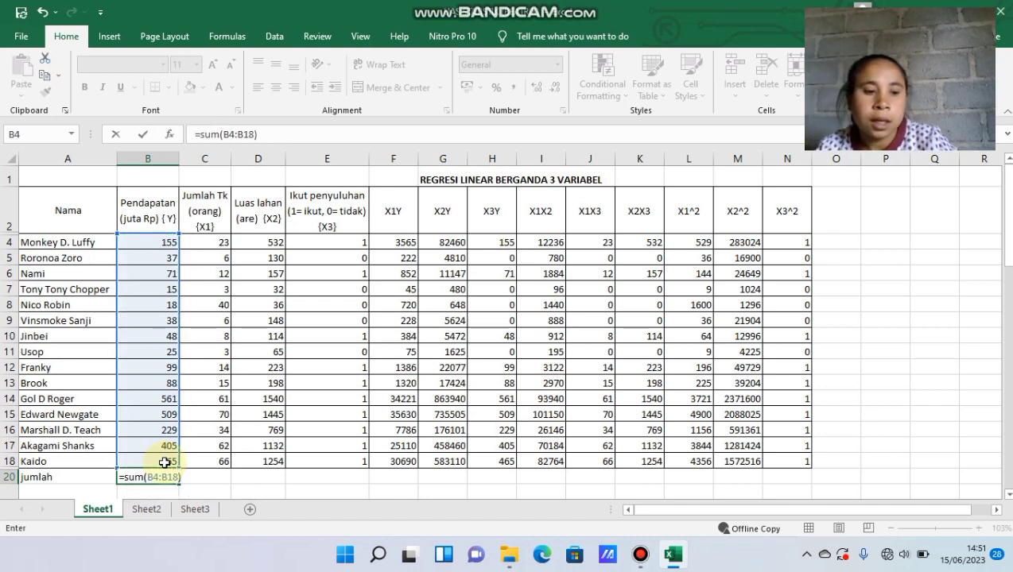
pyautogui.press('Return')
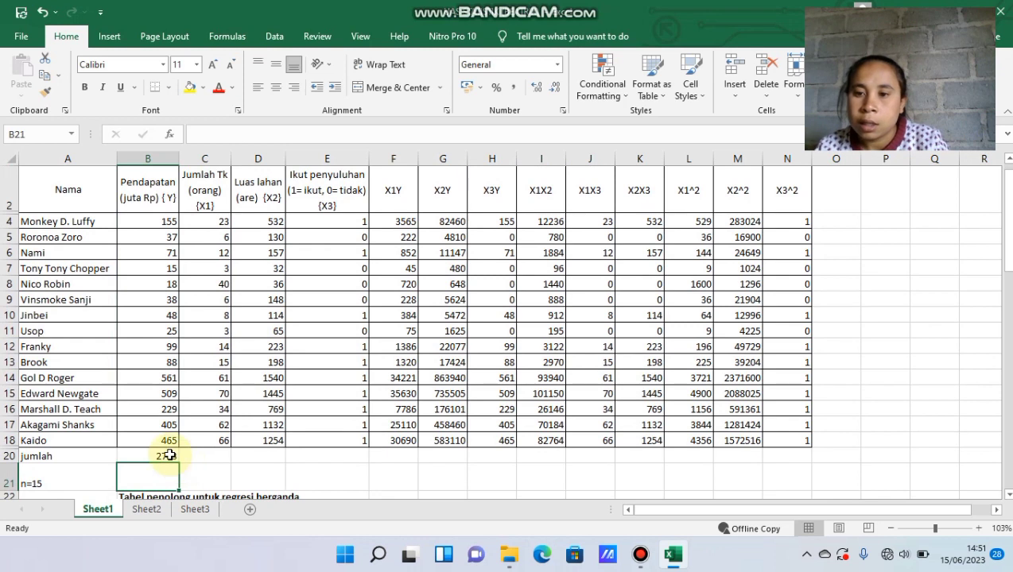
# Fill the sum formula from B20 across the jumlah row to N20.
pyautogui.click(169, 454)
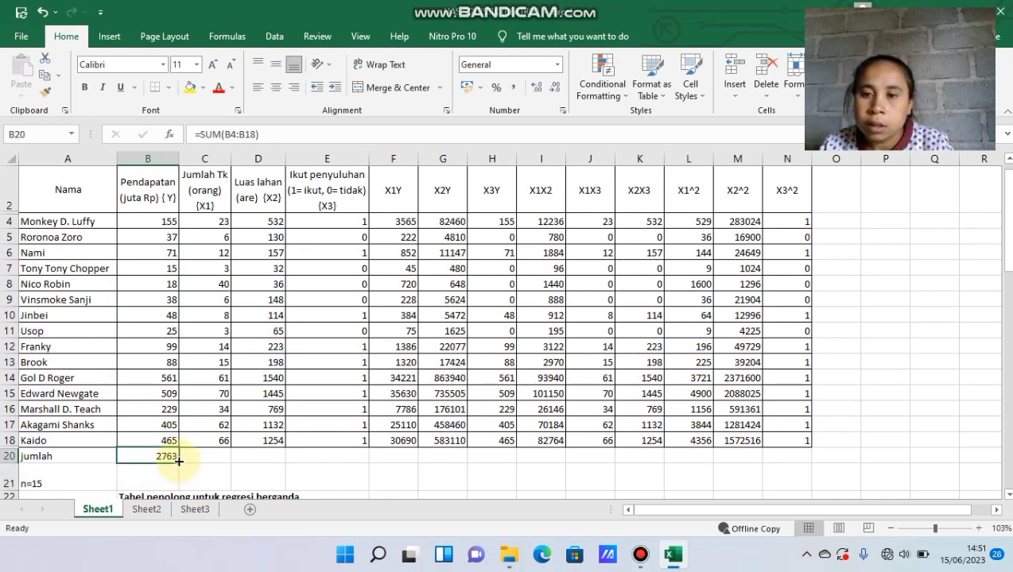
pyautogui.moveTo(179, 461); pyautogui.dragTo(802, 468)
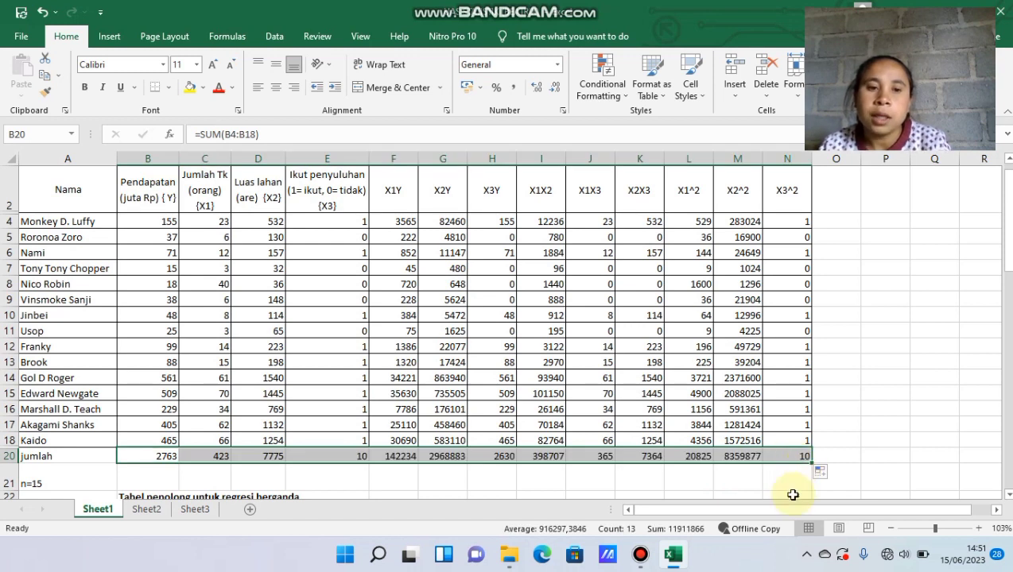
pyautogui.click(793, 487)
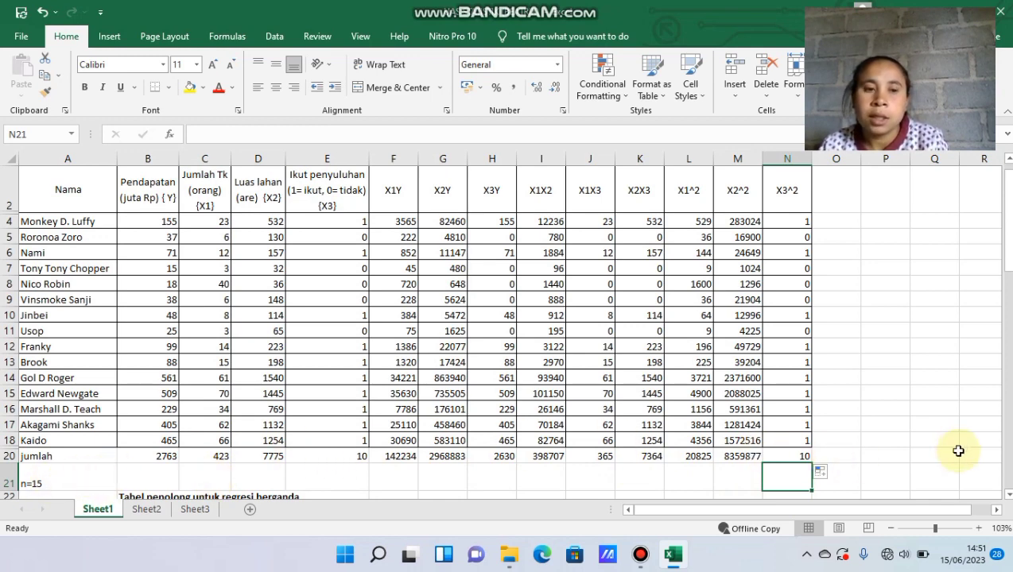
# Enter 15 for n in A46 as the first element of matrix A.
pyautogui.scroll(-3, 1007, 495)
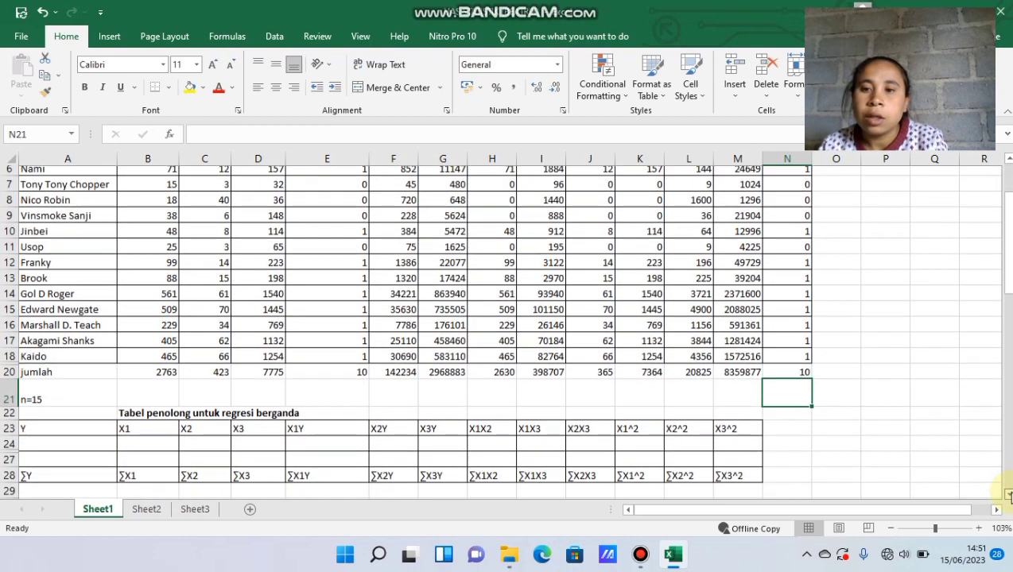
pyautogui.scroll(-4, 1007, 495)
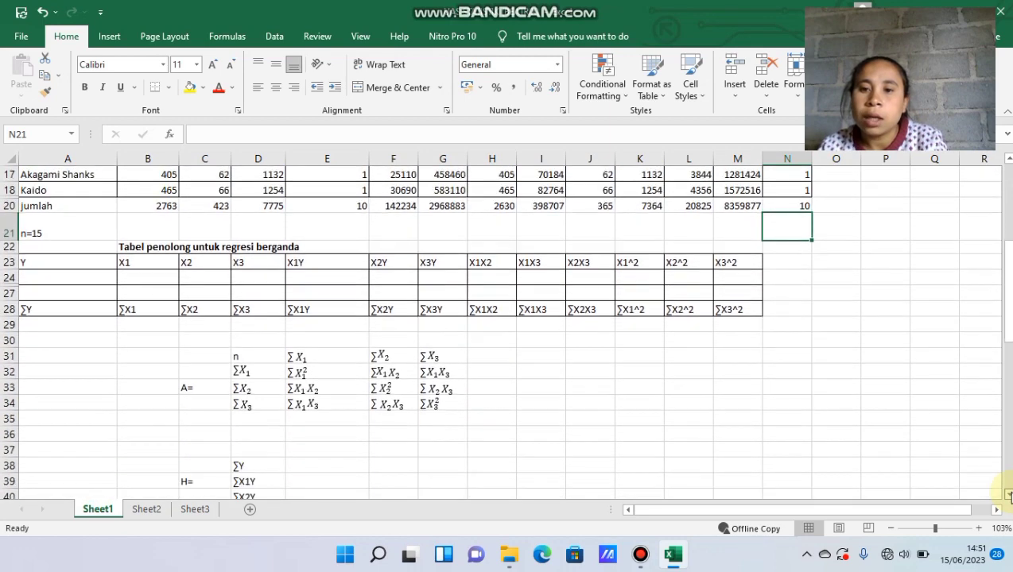
pyautogui.scroll(-3, 1007, 495)
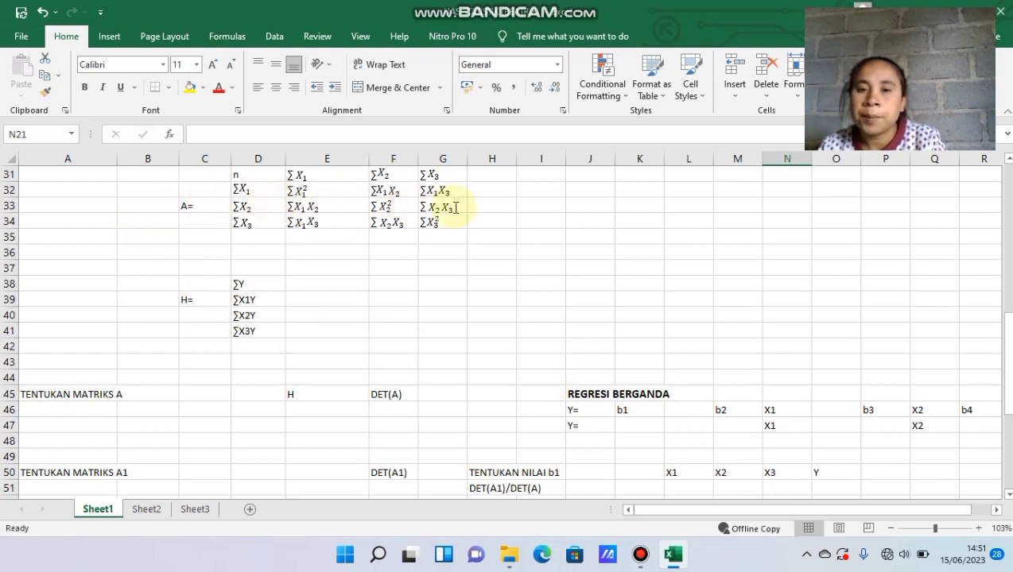
pyautogui.click(62, 410)
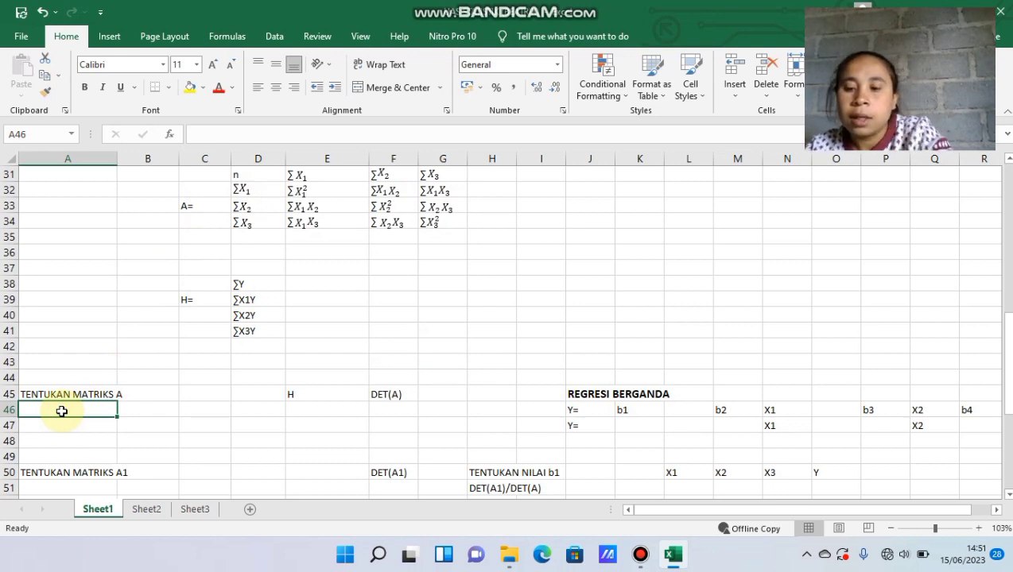
pyautogui.write('15')
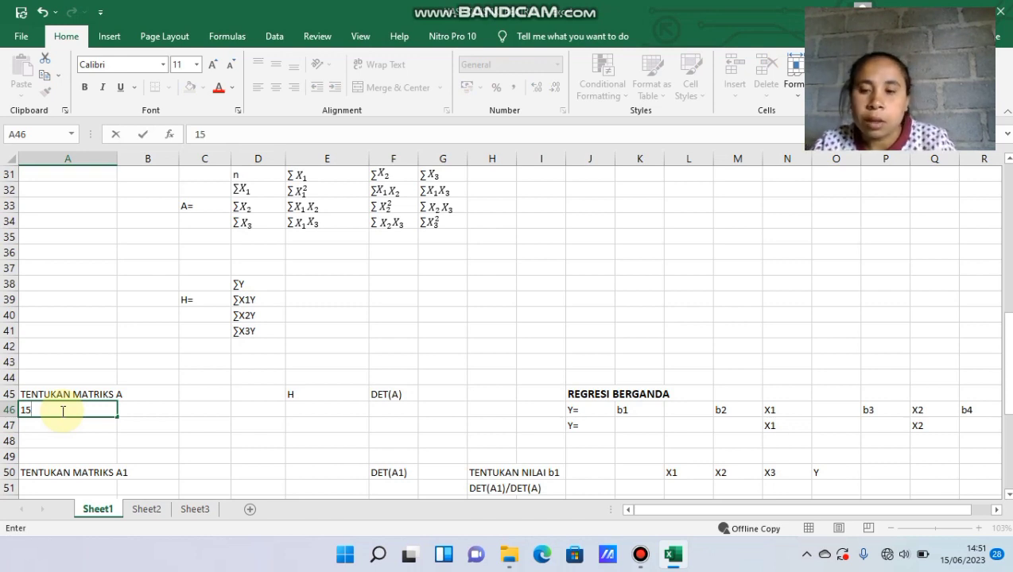
pyautogui.press('Return')
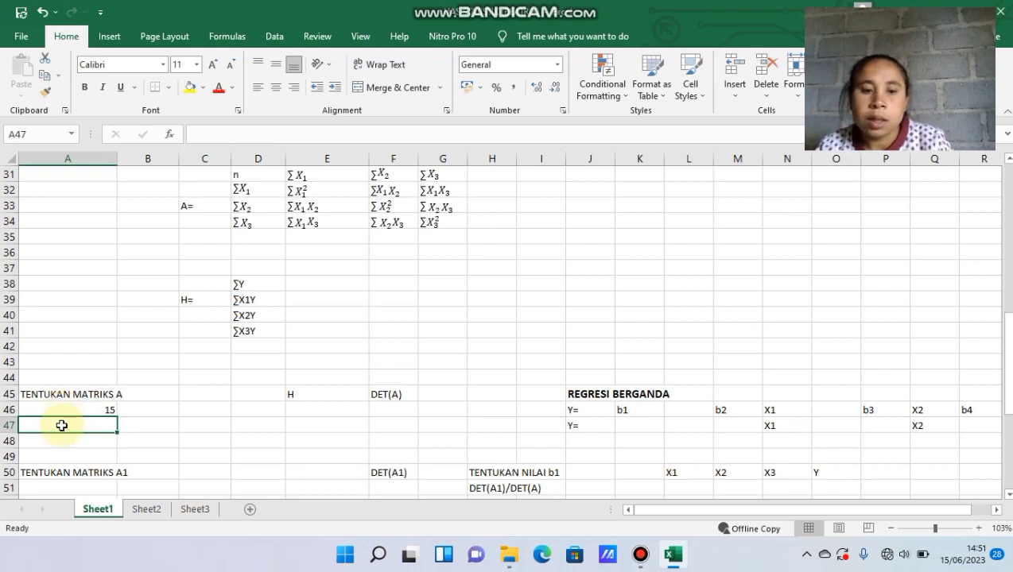
# Enter =C20 in A47 to bring the X1 total into the first column of matrix A.
pyautogui.write('=')
pyautogui.press('Up')
pyautogui.press('Up')
pyautogui.press('Up')
pyautogui.press('Up')
pyautogui.press('Up')
pyautogui.press('Up')
pyautogui.press('Up')
pyautogui.press('Up')
pyautogui.press('Up')
pyautogui.press('Up')
pyautogui.press('Up')
pyautogui.press('Up')
pyautogui.press('Up')
pyautogui.press('Up')
pyautogui.press('Up')
pyautogui.press('Up')
pyautogui.press('Up')
pyautogui.press('Up')
pyautogui.press('Up')
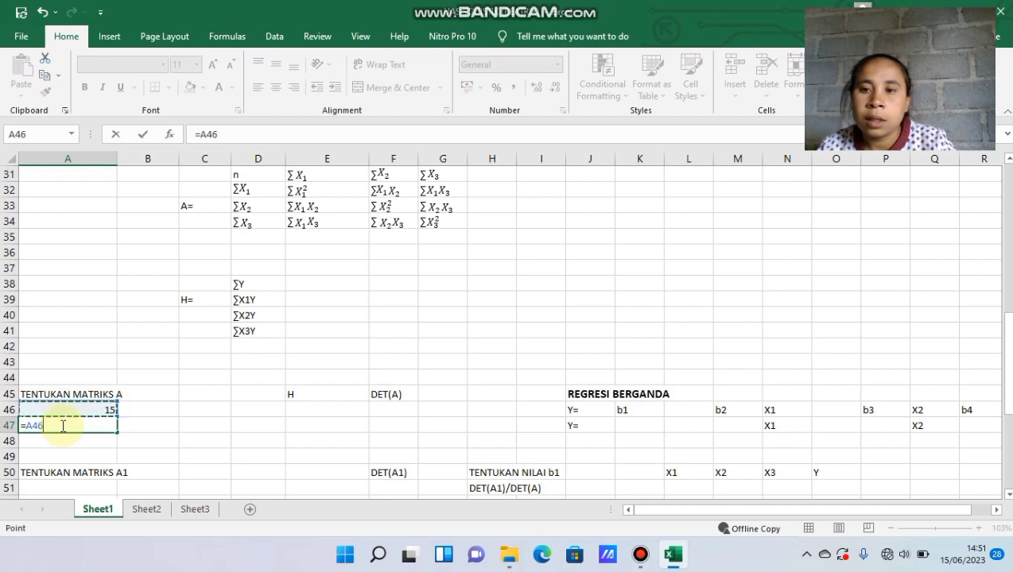
pyautogui.press('Up')
pyautogui.press('Up')
pyautogui.press('Up')
pyautogui.press('Up')
pyautogui.press('Up')
pyautogui.press('Up')
pyautogui.press('Up')
pyautogui.press('Up')
pyautogui.press('Up')
pyautogui.press('Up')
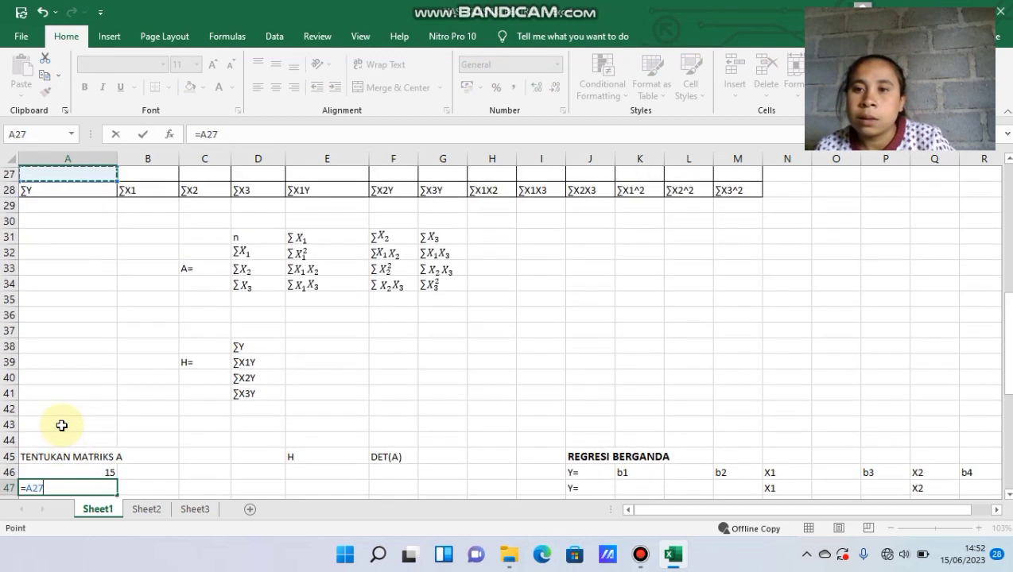
pyautogui.press('Right')
pyautogui.press('Right')
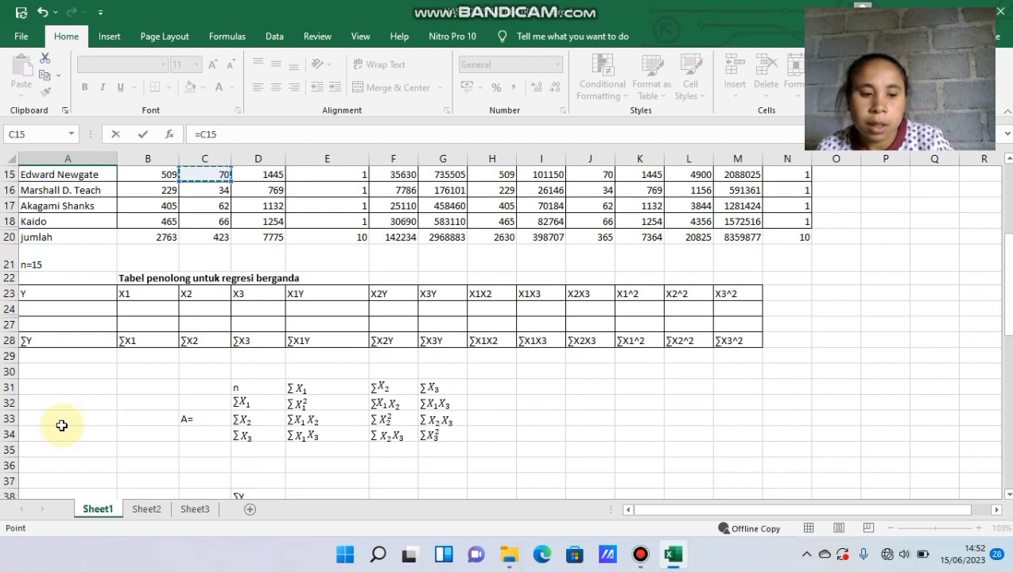
pyautogui.press('Down')
pyautogui.press('Down')
pyautogui.press('Down')
pyautogui.press('Down')
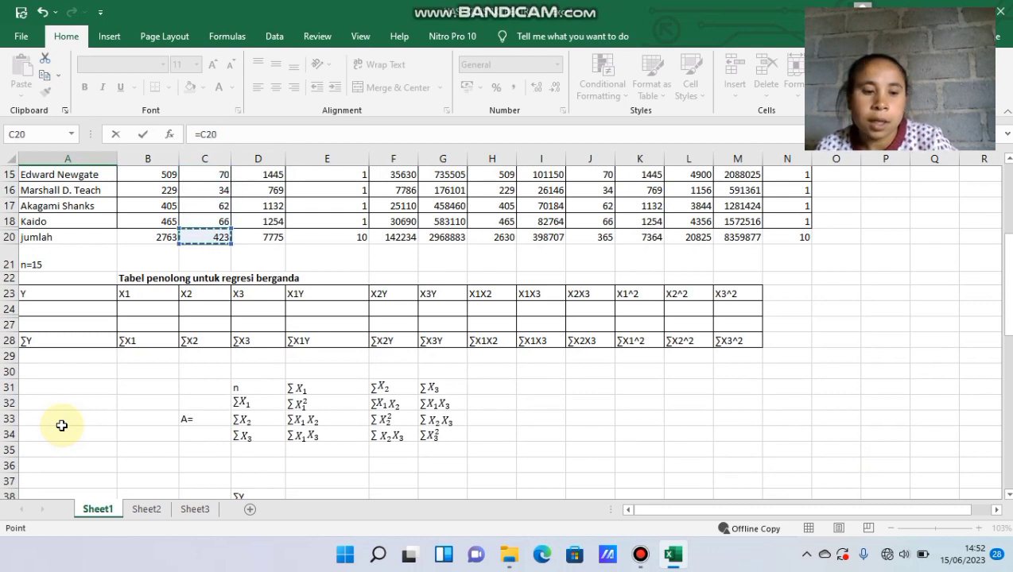
pyautogui.press('Return')
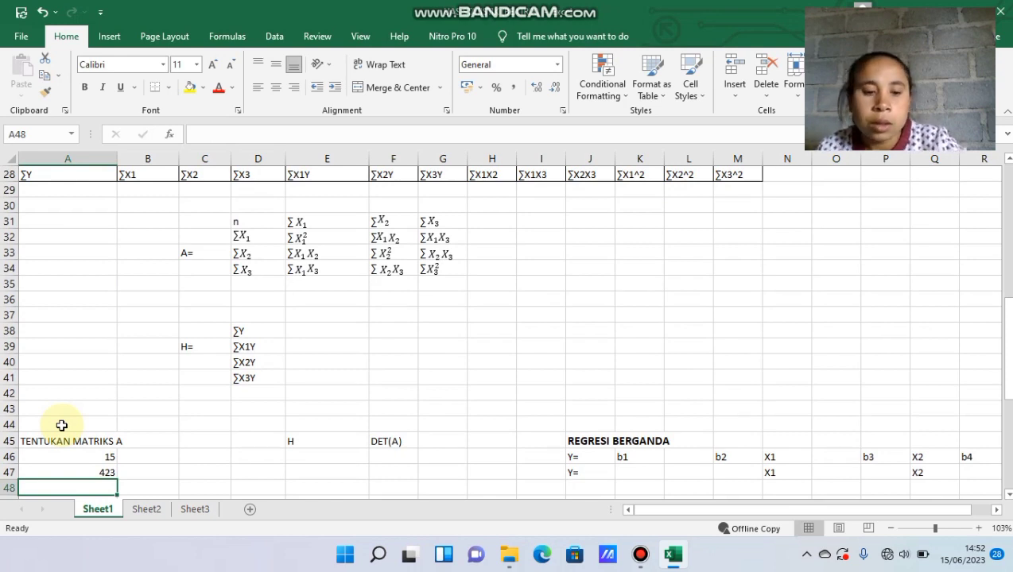
# Enter =D20 in A48 to bring the X2 total into the first column of matrix A.
pyautogui.write('=')
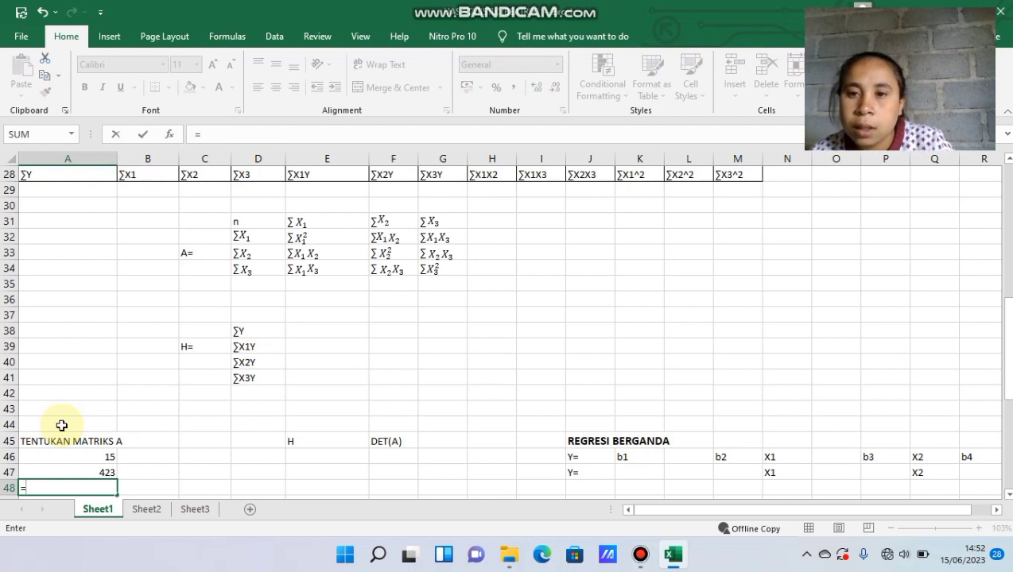
pyautogui.press('Up')
pyautogui.press('Up')
pyautogui.press('Up')
pyautogui.press('Up')
pyautogui.press('Up')
pyautogui.press('Up')
pyautogui.press('Up')
pyautogui.press('Up')
pyautogui.press('Up')
pyautogui.press('Up')
pyautogui.press('Up')
pyautogui.press('Up')
pyautogui.press('Up')
pyautogui.press('Up')
pyautogui.press('Up')
pyautogui.press('Up')
pyautogui.press('Up')
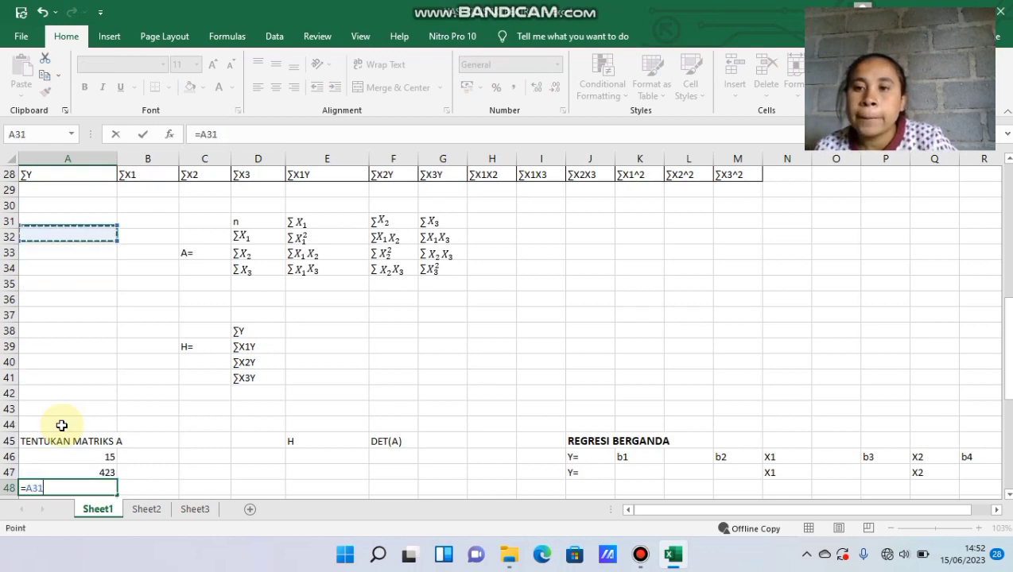
pyautogui.press('Up')
pyautogui.press('Up')
pyautogui.press('Up')
pyautogui.press('Up')
pyautogui.press('Up')
pyautogui.press('Up')
pyautogui.press('Up')
pyautogui.press('Up')
pyautogui.press('Up')
pyautogui.press('Up')
pyautogui.press('Up')
pyautogui.press('Up')
pyautogui.press('Up')
pyautogui.press('Right')
pyautogui.press('Right')
pyautogui.press('Right')
pyautogui.press('Right')
pyautogui.press('Down')
pyautogui.press('Down')
pyautogui.press('Down')
pyautogui.press('Down')
pyautogui.press('Left')
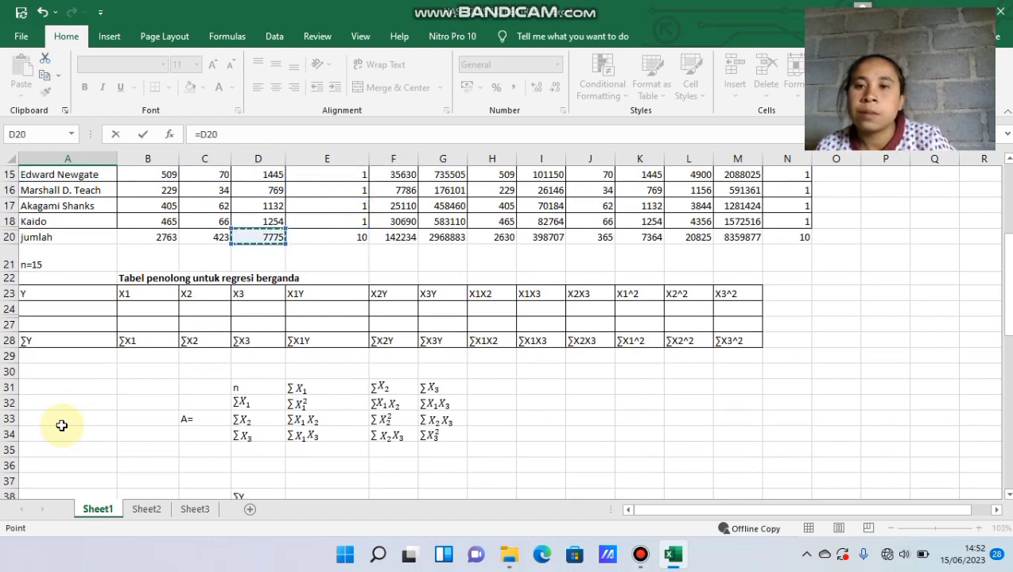
pyautogui.press('Return')
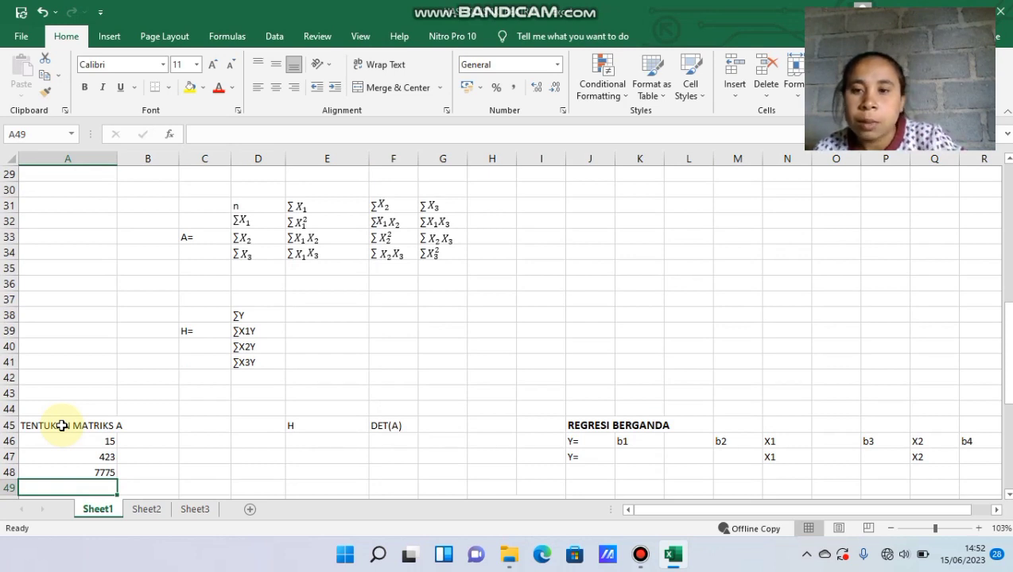
# Enter =E20 in A49 to bring the X3 total into the last row of matrix A's first column.
pyautogui.write('=')
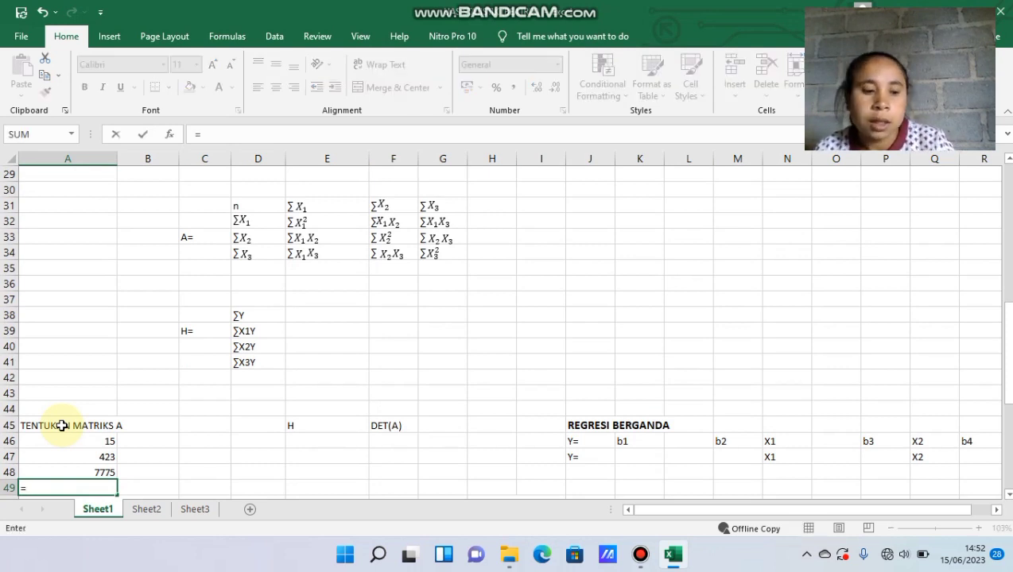
pyautogui.press('Up')
pyautogui.press('Up')
pyautogui.press('Up')
pyautogui.press('Up')
pyautogui.press('Up')
pyautogui.press('Up')
pyautogui.press('Up')
pyautogui.press('Up')
pyautogui.press('Up')
pyautogui.press('Up')
pyautogui.press('Up')
pyautogui.press('Up')
pyautogui.press('Up')
pyautogui.press('Up')
pyautogui.press('Up')
pyautogui.press('Up')
pyautogui.press('Up')
pyautogui.press('Up')
pyautogui.press('Up')
pyautogui.press('Up')
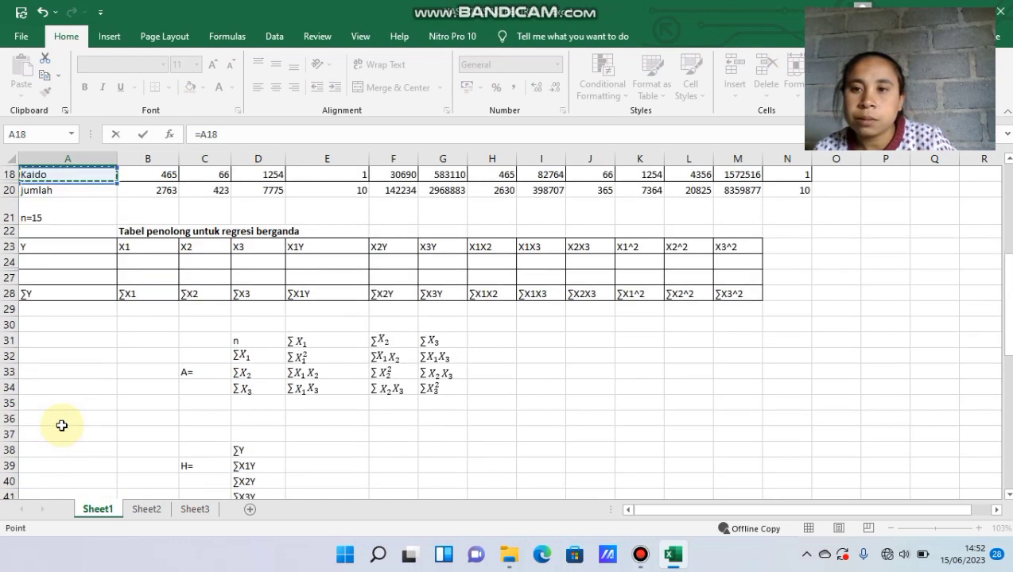
pyautogui.press('Right')
pyautogui.press('Right')
pyautogui.press('Right')
pyautogui.press('Right')
pyautogui.press('Right')
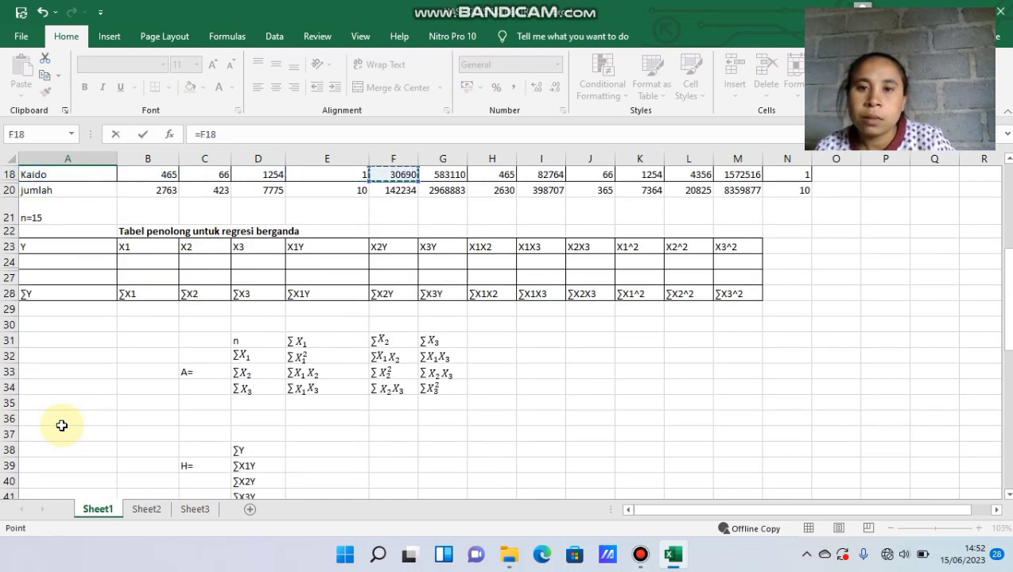
pyautogui.press('Down')
pyautogui.press('Left')
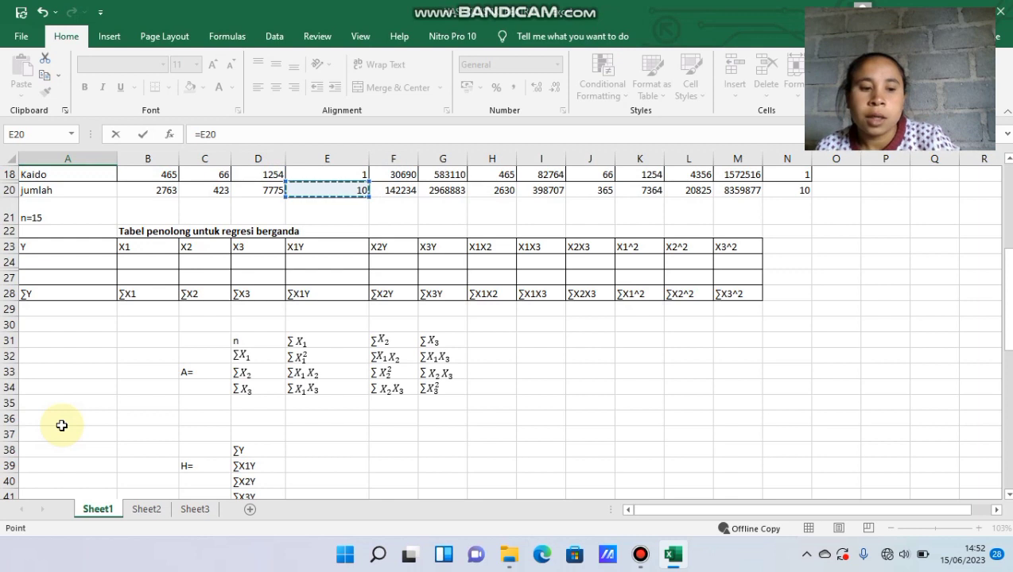
pyautogui.press('Return')
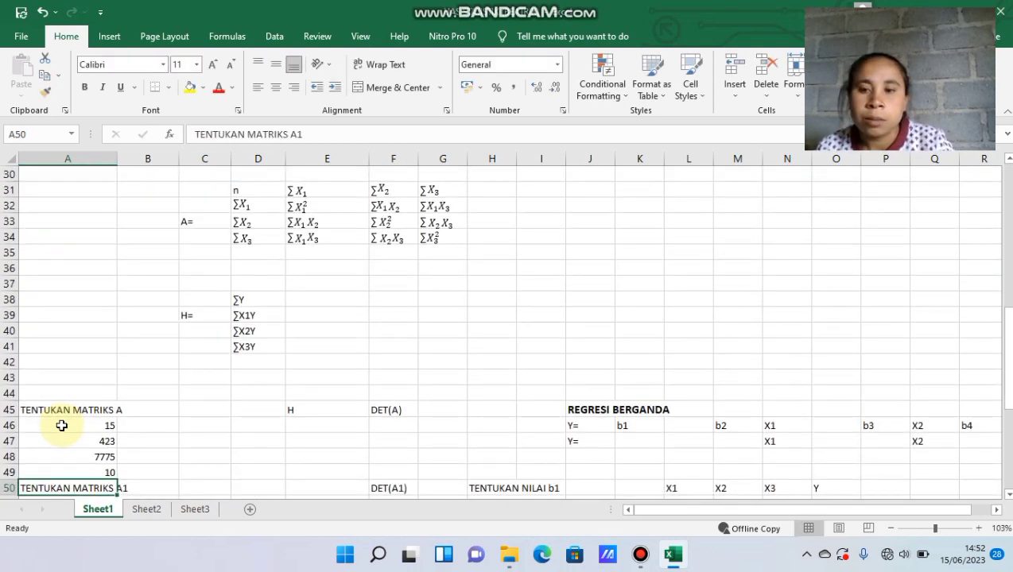
# Enter =C20 in B46 to place the X1 total at the head of matrix A's second column.
pyautogui.click(159, 431)
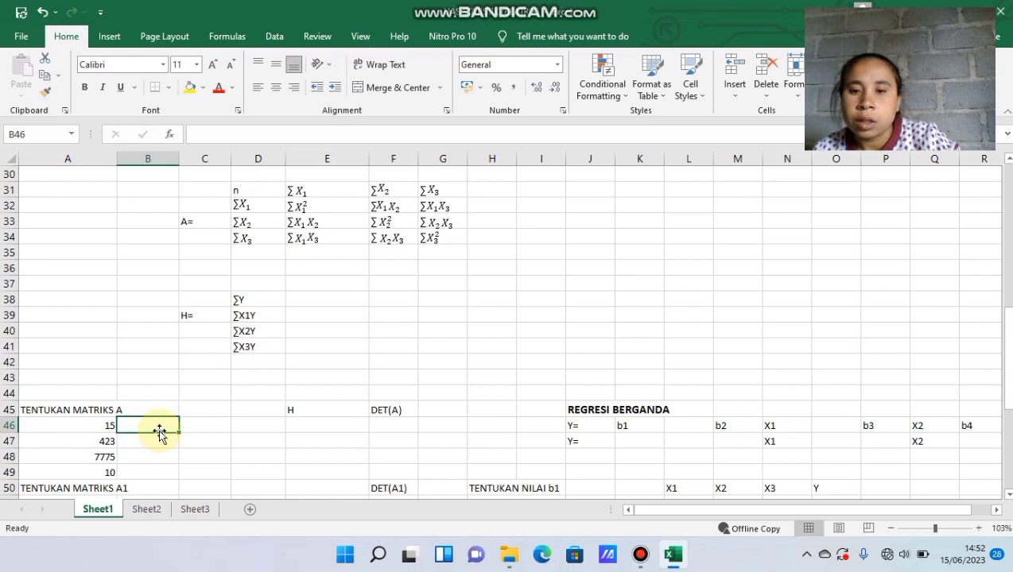
pyautogui.write('=')
pyautogui.press('Up')
pyautogui.press('Up')
pyautogui.press('Up')
pyautogui.press('Up')
pyautogui.press('Up')
pyautogui.press('Up')
pyautogui.press('Up')
pyautogui.press('Up')
pyautogui.press('Up')
pyautogui.press('Up')
pyautogui.press('Up')
pyautogui.press('Up')
pyautogui.press('Up')
pyautogui.press('Up')
pyautogui.press('Up')
pyautogui.press('Up')
pyautogui.press('Up')
pyautogui.press('Up')
pyautogui.press('Up')
pyautogui.press('Up')
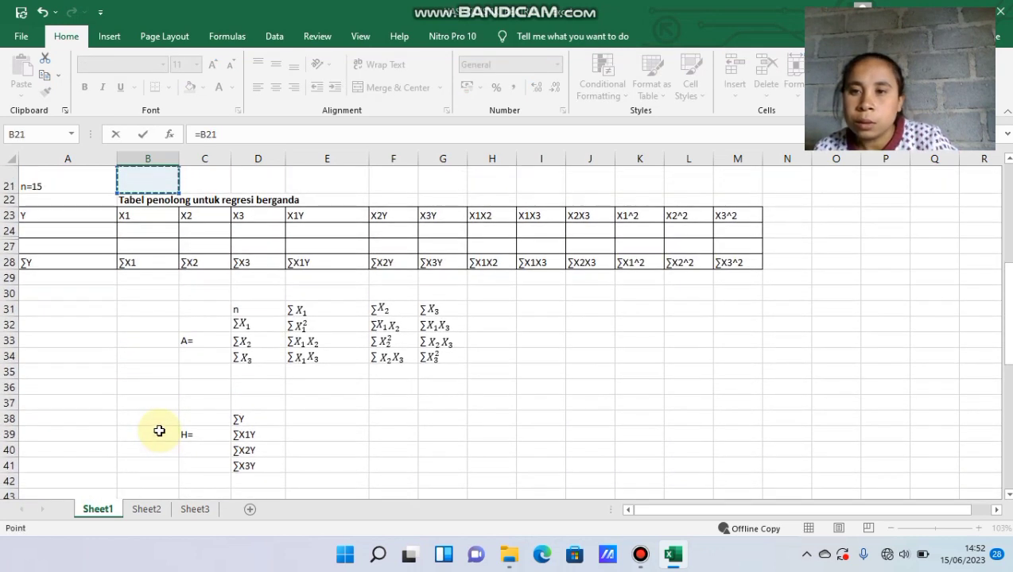
pyautogui.press('Up')
pyautogui.press('Up')
pyautogui.press('Up')
pyautogui.press('Up')
pyautogui.press('Up')
pyautogui.press('Up')
pyautogui.press('Up')
pyautogui.press('Up')
pyautogui.press('Up')
pyautogui.press('Up')
pyautogui.press('Up')
pyautogui.press('Up')
pyautogui.press('Right')
pyautogui.press('Right')
pyautogui.press('Down')
pyautogui.press('Down')
pyautogui.press('Down')
pyautogui.press('Down')
pyautogui.press('Down')
pyautogui.press('Down')
pyautogui.press('Down')
pyautogui.press('Down')
pyautogui.press('Down')
pyautogui.press('Down')
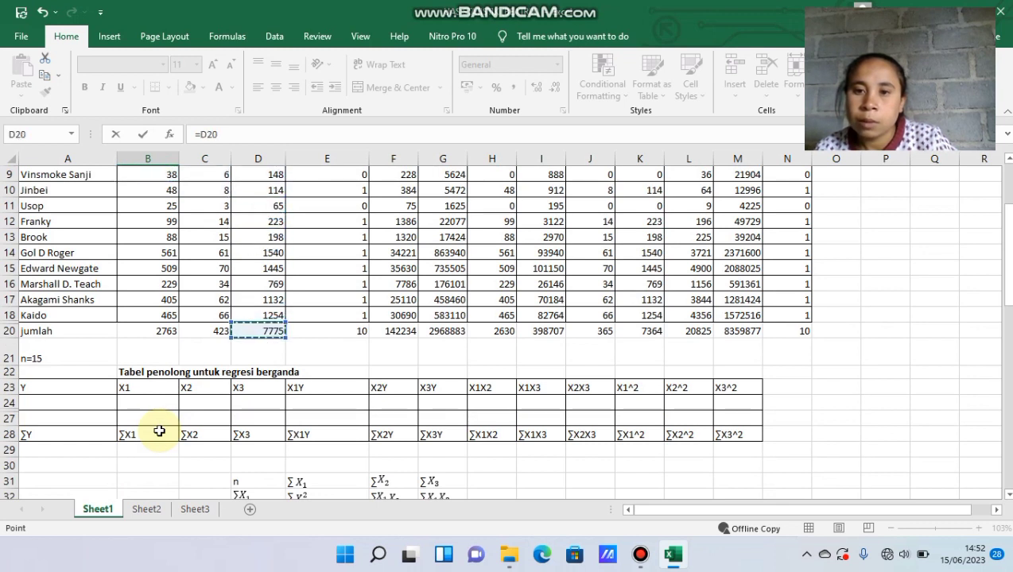
pyautogui.press('Left')
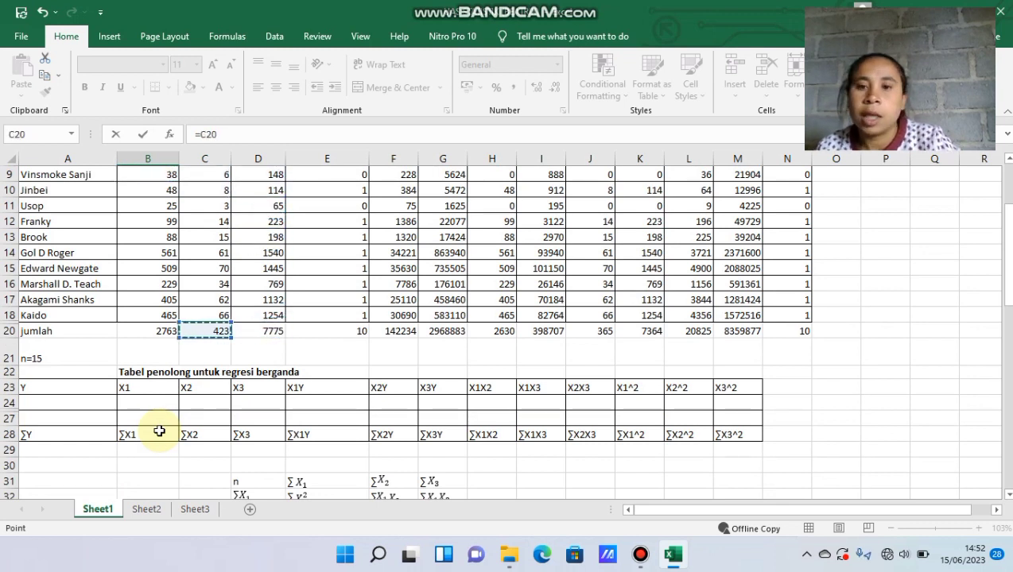
pyautogui.press('Tab')
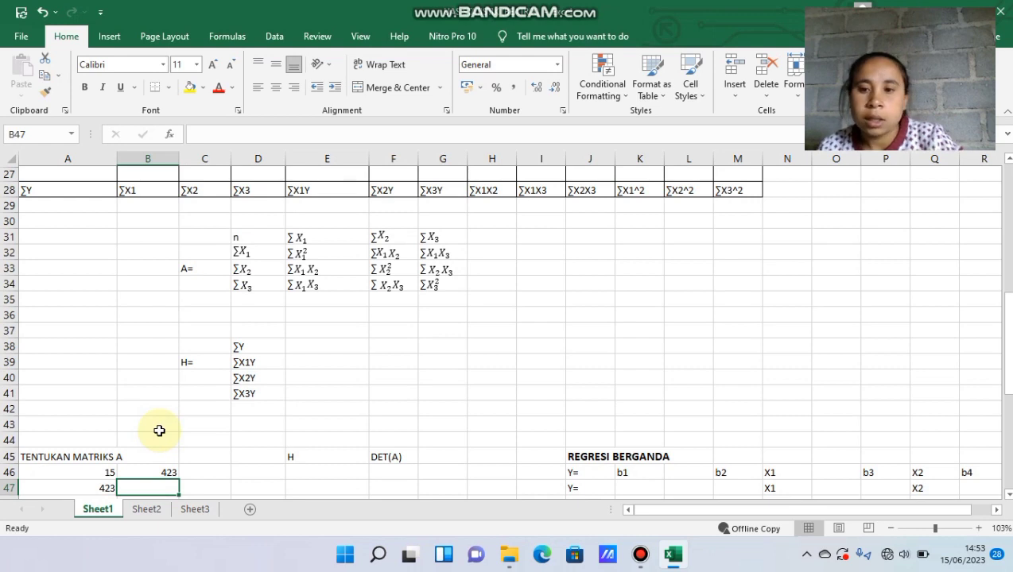
# Enter =L20 in B47 to bring the X1^2 total into the second row of matrix A's second column.
pyautogui.write('=')
pyautogui.press('Right')
pyautogui.press('Right')
pyautogui.press('Right')
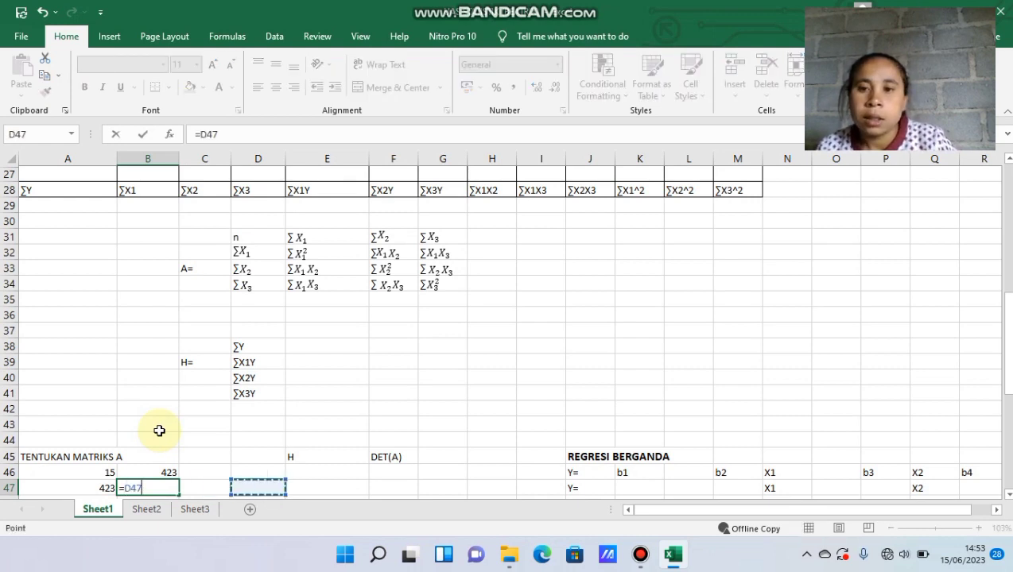
pyautogui.press('Up')
pyautogui.press('Up')
pyautogui.press('Up')
pyautogui.press('Up')
pyautogui.press('Up')
pyautogui.press('Up')
pyautogui.press('Up')
pyautogui.press('Up')
pyautogui.press('Up')
pyautogui.press('Up')
pyautogui.press('Up')
pyautogui.press('Up')
pyautogui.press('Up')
pyautogui.press('Up')
pyautogui.press('Up')
pyautogui.press('Up')
pyautogui.press('Up')
pyautogui.press('Up')
pyautogui.press('Up')
pyautogui.press('Up')
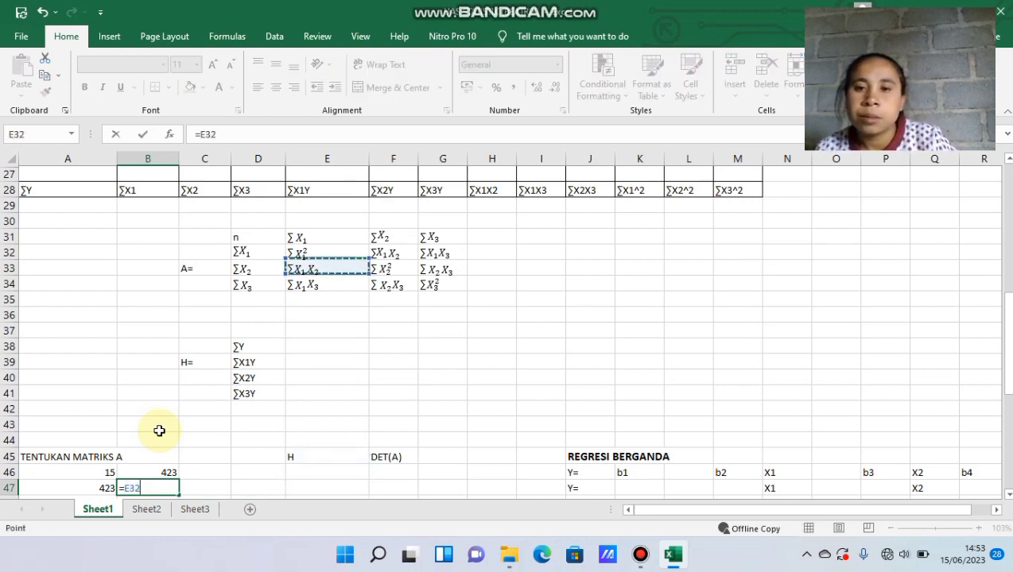
pyautogui.press('Up')
pyautogui.press('Up')
pyautogui.press('Up')
pyautogui.press('Up')
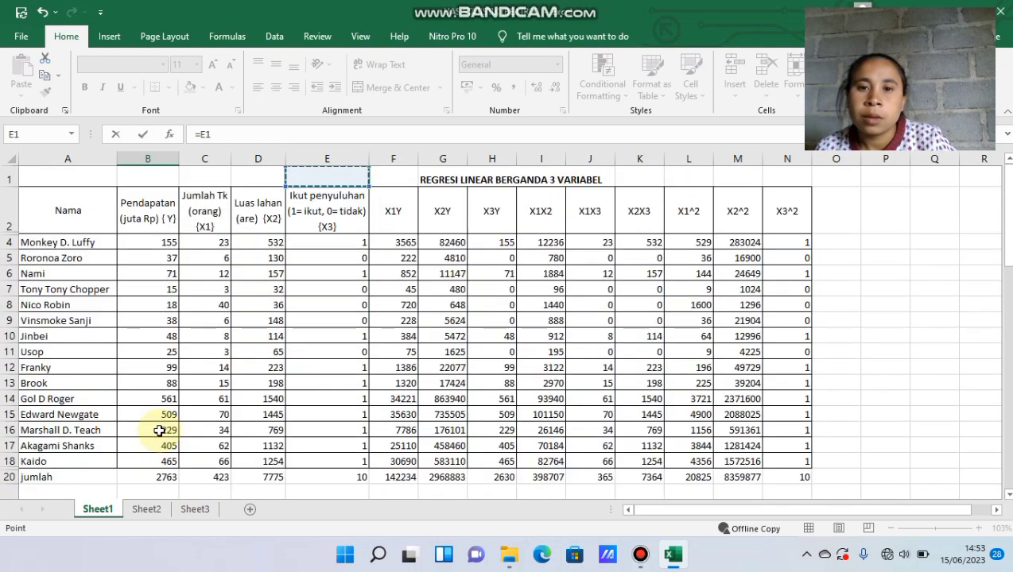
pyautogui.press('Right')
pyautogui.press('Right')
pyautogui.press('Right')
pyautogui.press('Right')
pyautogui.press('Right')
pyautogui.press('Right')
pyautogui.press('Right')
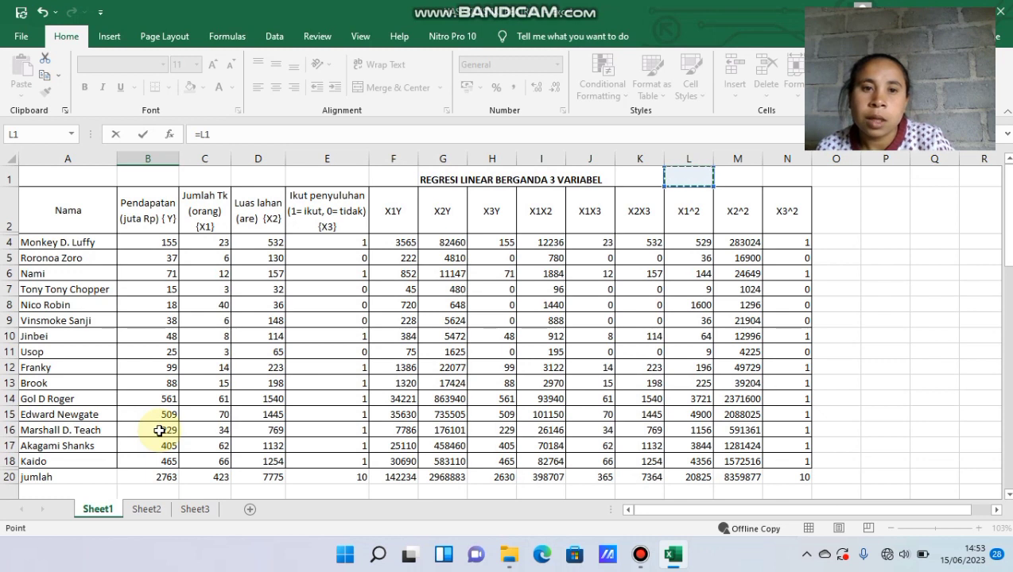
pyautogui.press('Down')
pyautogui.press('Down')
pyautogui.press('Down')
pyautogui.press('Down')
pyautogui.press('Down')
pyautogui.press('Down')
pyautogui.press('Down')
pyautogui.press('Down')
pyautogui.press('Down')
pyautogui.press('Down')
pyautogui.press('Down')
pyautogui.press('Down')
pyautogui.press('Down')
pyautogui.press('Down')
pyautogui.press('Down')
pyautogui.press('Down')
pyautogui.press('Down')
pyautogui.press('Down')
pyautogui.press('Down')
pyautogui.press('Down')
pyautogui.press('Up')
pyautogui.press('Up')
pyautogui.press('Up')
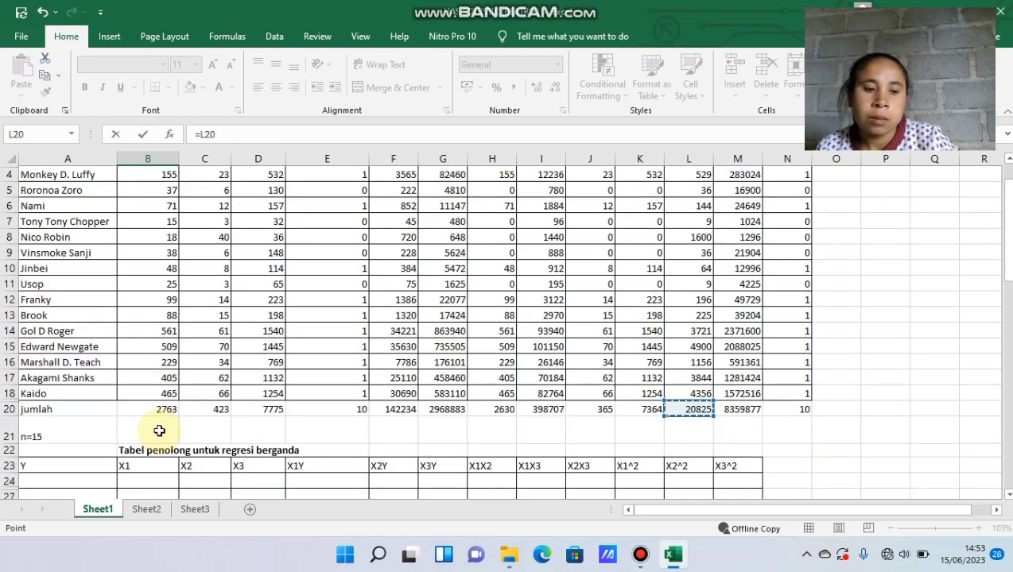
pyautogui.press('Return')
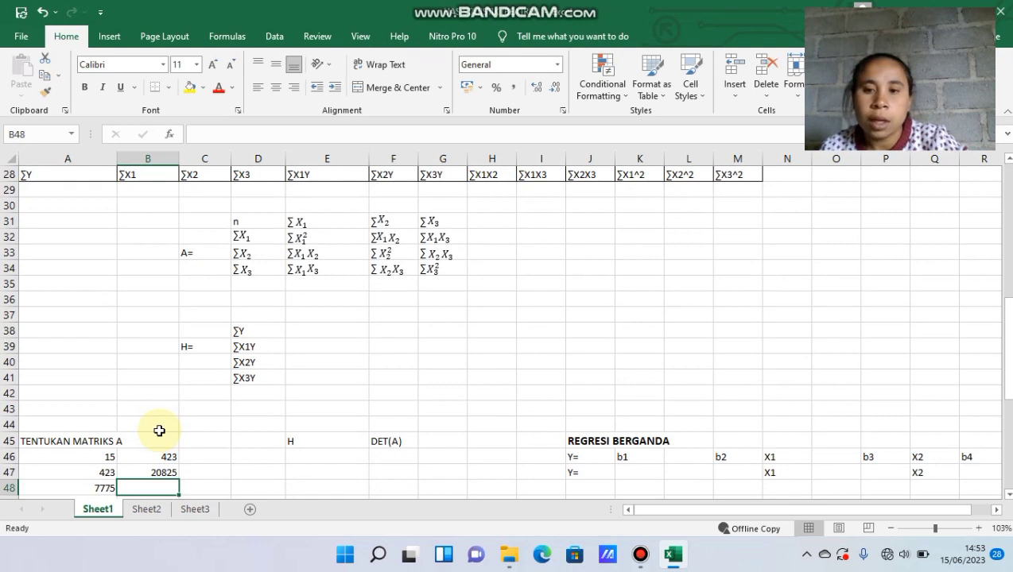
# Enter =I20 in B48 to bring the X1X2 total into the third row of matrix A's second column.
pyautogui.write('=')
pyautogui.press('Up')
pyautogui.press('Up')
pyautogui.press('Up')
pyautogui.press('Up')
pyautogui.press('Up')
pyautogui.press('Up')
pyautogui.press('Up')
pyautogui.press('Up')
pyautogui.press('Up')
pyautogui.press('Up')
pyautogui.press('Up')
pyautogui.press('Up')
pyautogui.press('Up')
pyautogui.press('Up')
pyautogui.press('Up')
pyautogui.press('Up')
pyautogui.press('Up')
pyautogui.press('Up')
pyautogui.press('Up')
pyautogui.press('Up')
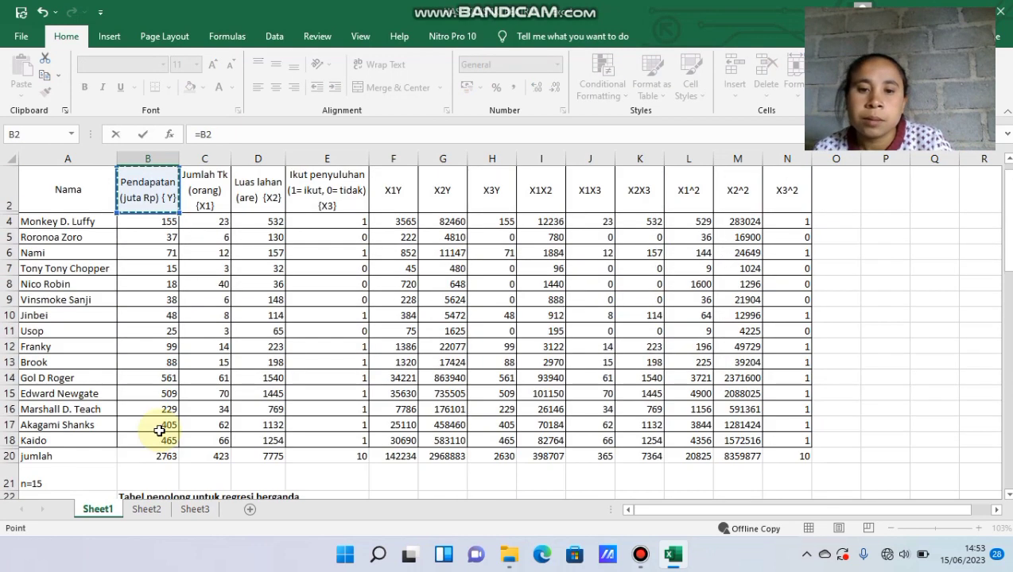
pyautogui.press('Right')
pyautogui.press('Right')
pyautogui.press('Right')
pyautogui.press('Right')
pyautogui.press('Right')
pyautogui.press('Right')
pyautogui.press('Right')
pyautogui.press('Right')
pyautogui.press('Right')
pyautogui.press('Right')
pyautogui.press('Right')
pyautogui.press('Right')
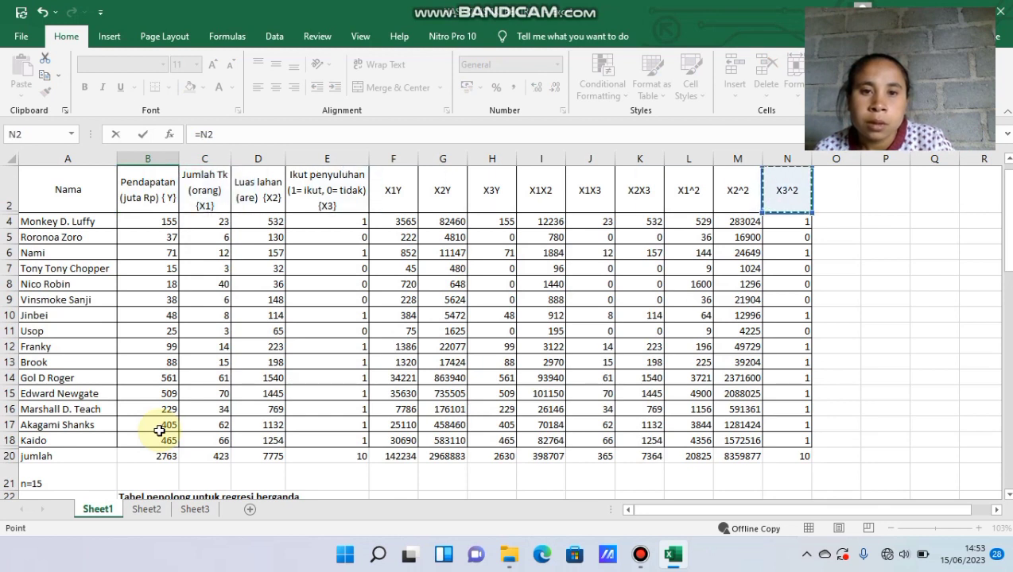
pyautogui.press('Left')
pyautogui.press('Left')
pyautogui.press('Left')
pyautogui.press('Left')
pyautogui.press('Left')
pyautogui.press('Left')
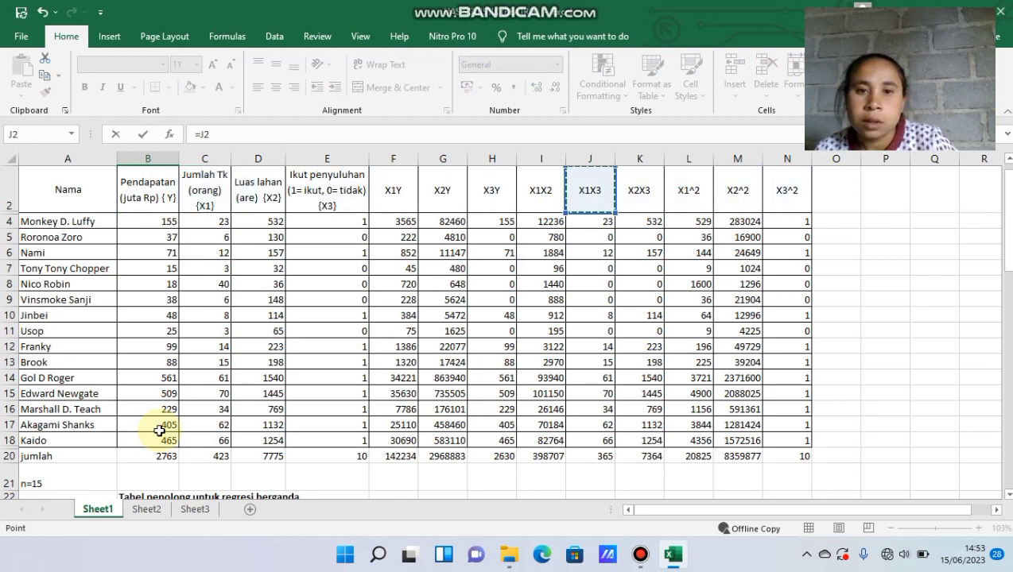
pyautogui.press('Right')
pyautogui.press('Down')
pyautogui.press('Down')
pyautogui.press('Down')
pyautogui.press('Down')
pyautogui.press('Down')
pyautogui.press('Down')
pyautogui.press('Down')
pyautogui.press('Down')
pyautogui.press('Down')
pyautogui.press('Down')
pyautogui.press('Down')
pyautogui.press('Down')
pyautogui.press('Down')
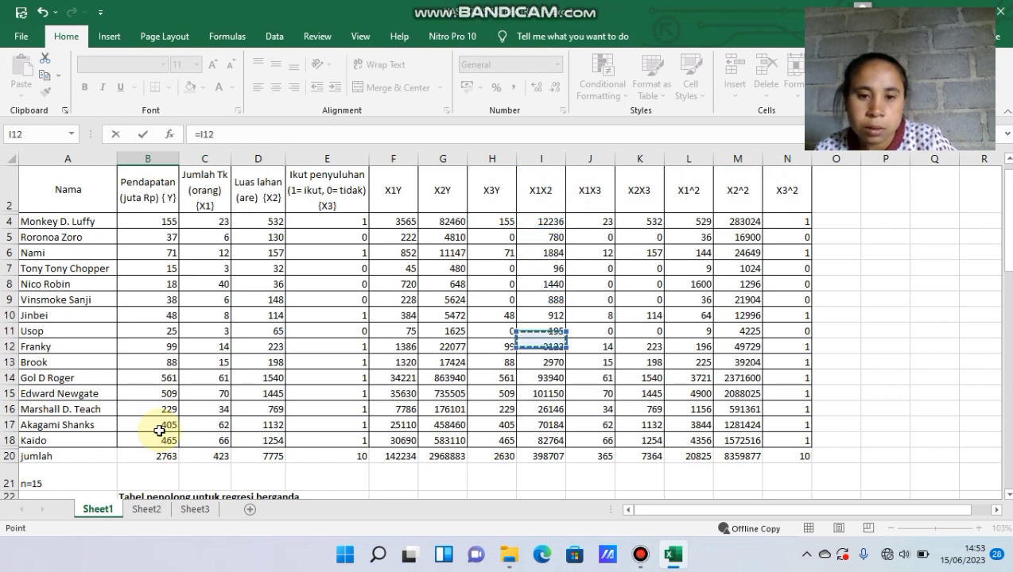
pyautogui.press('Down')
pyautogui.press('Down')
pyautogui.press('Down')
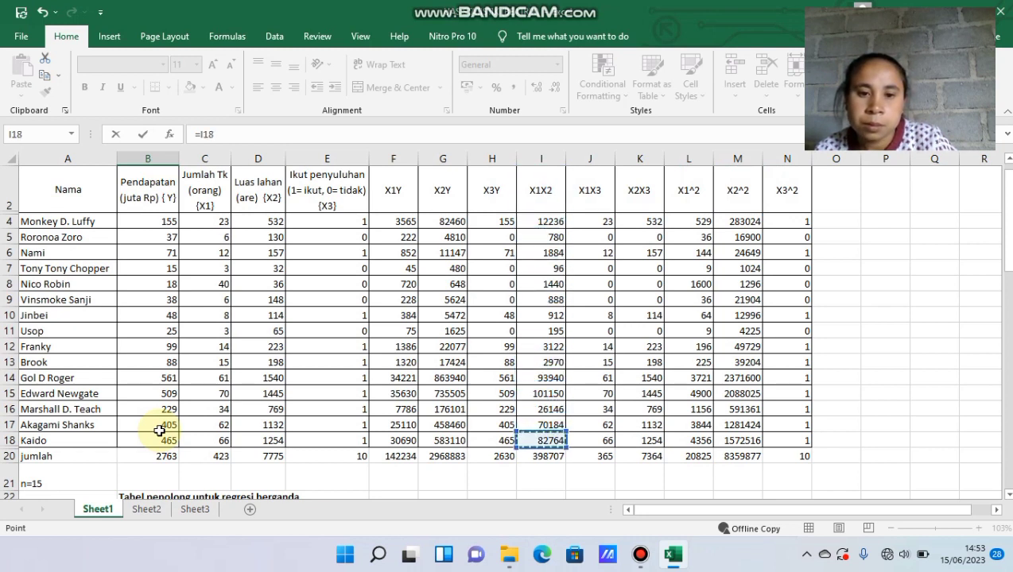
pyautogui.press('Return')
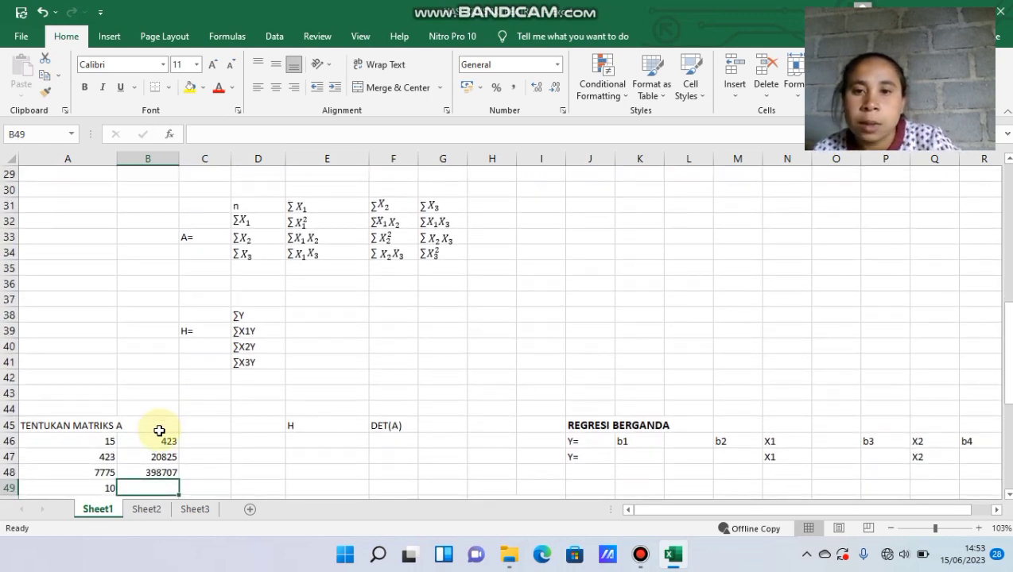
# Enter =J20 in B49 to bring the X1X3 total into the last row of matrix A's second column.
pyautogui.write('=')
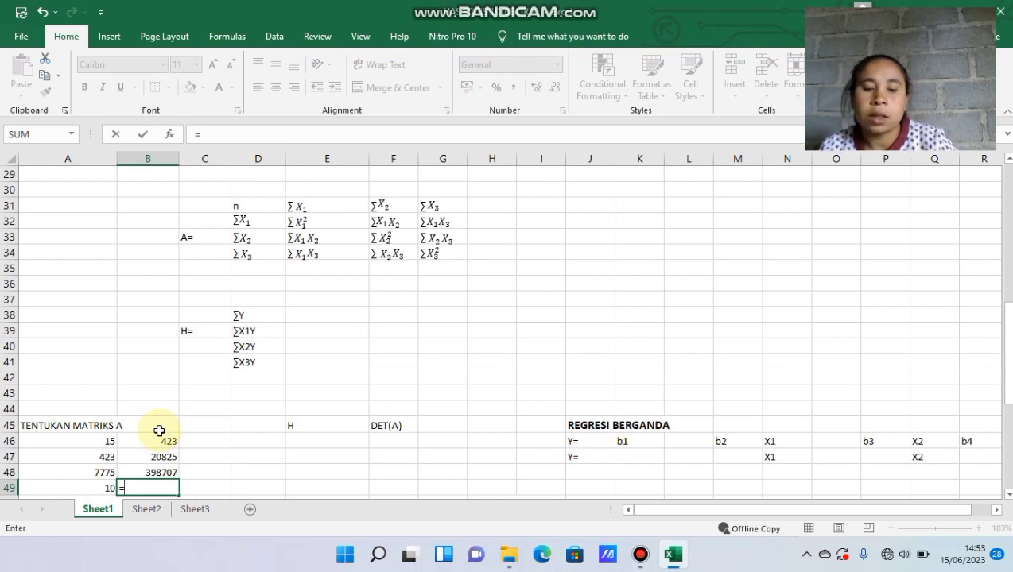
pyautogui.press('Right')
pyautogui.press('Up')
pyautogui.press('Up')
pyautogui.press('Up')
pyautogui.press('Up')
pyautogui.press('Up')
pyautogui.press('Up')
pyautogui.press('Up')
pyautogui.press('Up')
pyautogui.press('Up')
pyautogui.press('Up')
pyautogui.press('Up')
pyautogui.press('Up')
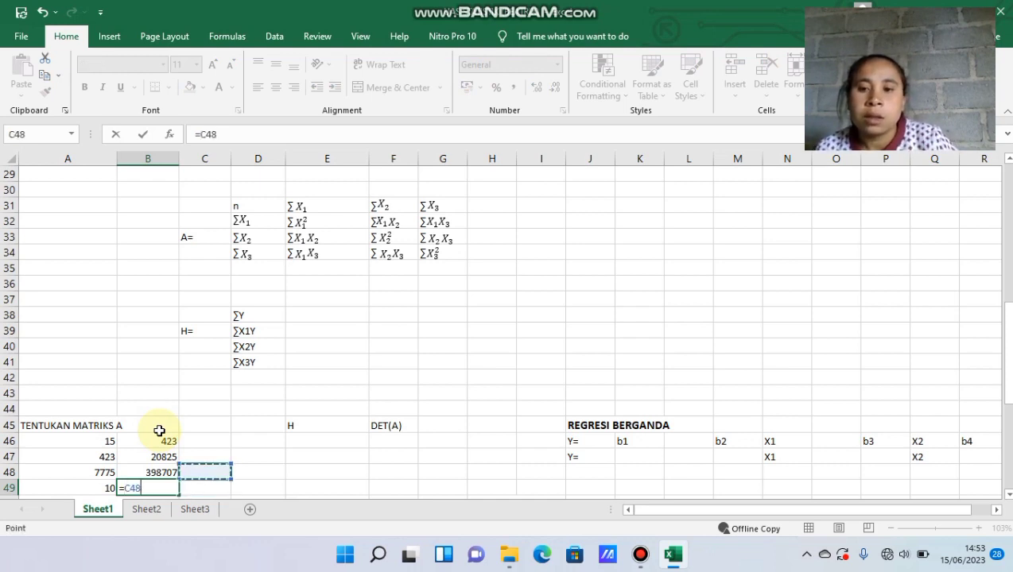
pyautogui.press('Up')
pyautogui.press('Up')
pyautogui.press('Up')
pyautogui.press('Up')
pyautogui.press('Up')
pyautogui.press('Up')
pyautogui.press('Up')
pyautogui.press('Up')
pyautogui.press('Up')
pyautogui.press('Up')
pyautogui.press('Up')
pyautogui.press('Up')
pyautogui.press('Up')
pyautogui.press('Up')
pyautogui.press('Up')
pyautogui.press('Up')
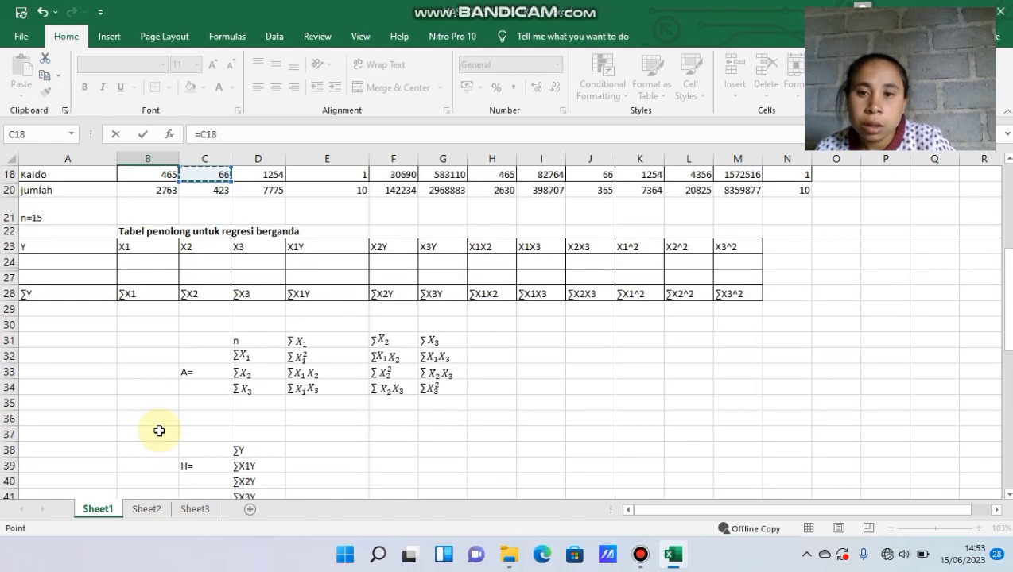
pyautogui.press('Up')
pyautogui.press('Up')
pyautogui.press('Up')
pyautogui.press('Right')
pyautogui.press('Right')
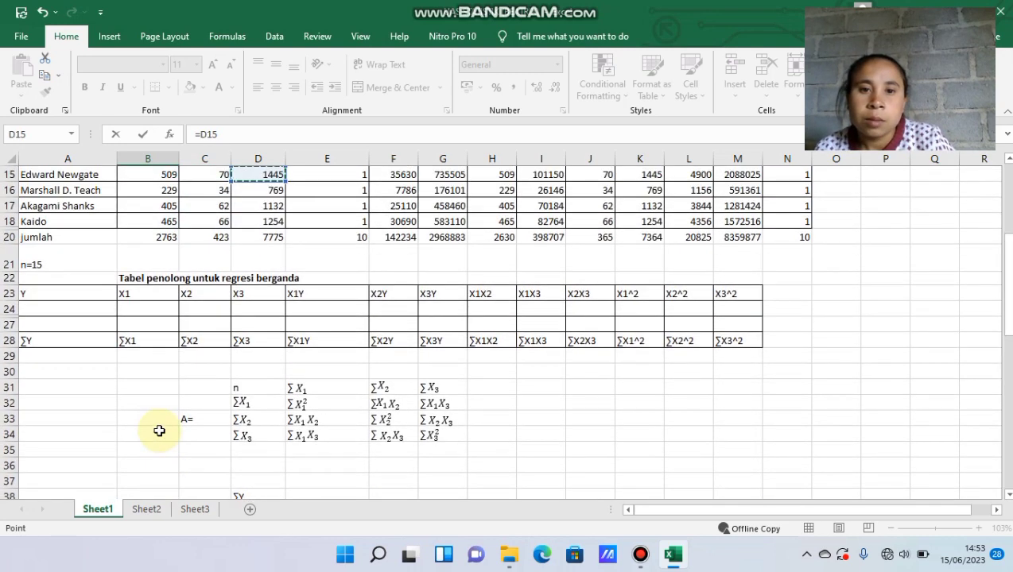
pyautogui.press('Up')
pyautogui.press('Up')
pyautogui.press('Up')
pyautogui.press('Up')
pyautogui.press('Up')
pyautogui.press('Up')
pyautogui.press('Up')
pyautogui.press('Up')
pyautogui.press('Up')
pyautogui.press('Up')
pyautogui.press('Up')
pyautogui.press('Up')
pyautogui.press('Up')
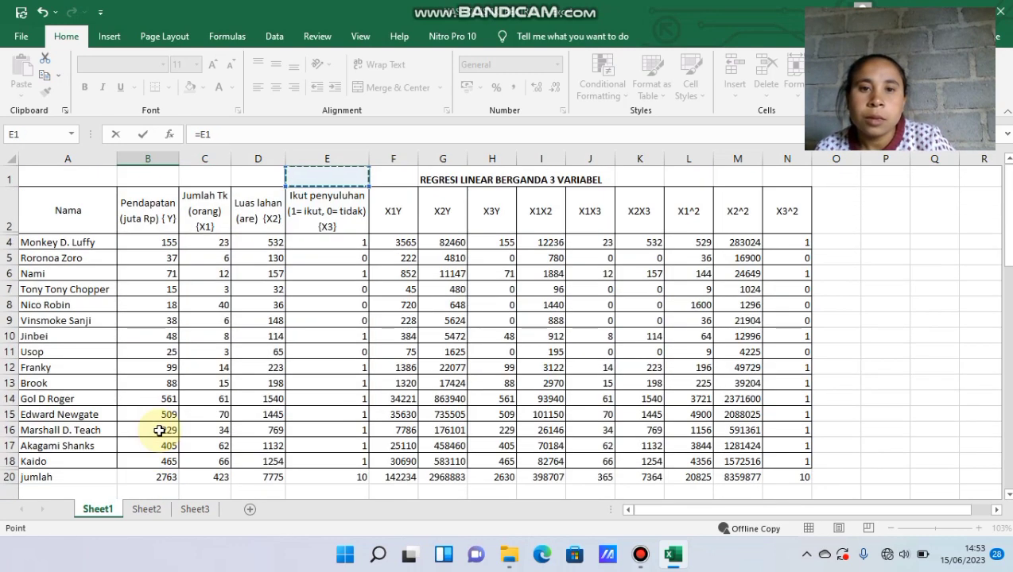
pyautogui.press('Right')
pyautogui.press('Right')
pyautogui.press('Right')
pyautogui.press('Right')
pyautogui.press('Right')
pyautogui.press('Right')
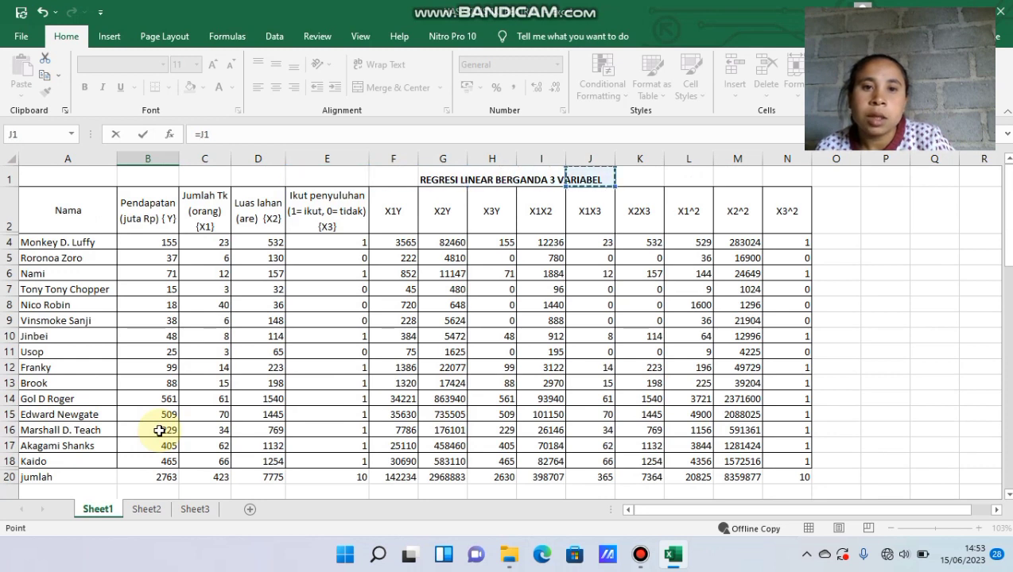
pyautogui.press('Left')
pyautogui.press('Down')
pyautogui.press('Down')
pyautogui.press('Down')
pyautogui.press('Down')
pyautogui.press('Down')
pyautogui.press('Down')
pyautogui.press('Down')
pyautogui.press('Down')
pyautogui.press('Down')
pyautogui.press('Down')
pyautogui.press('Down')
pyautogui.press('Down')
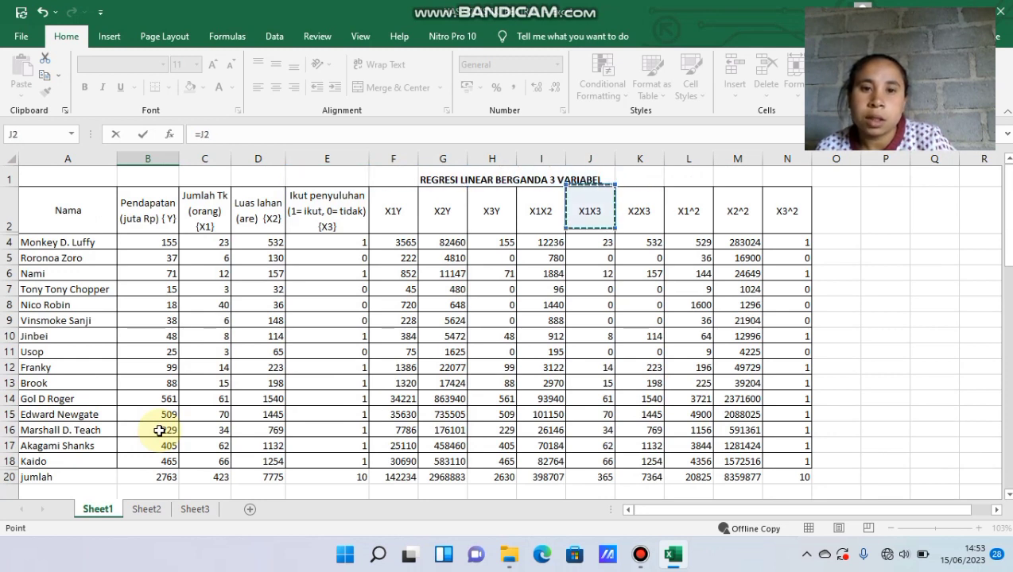
pyautogui.press('Down')
pyautogui.press('Down')
pyautogui.press('Down')
pyautogui.press('Down')
pyautogui.press('Down')
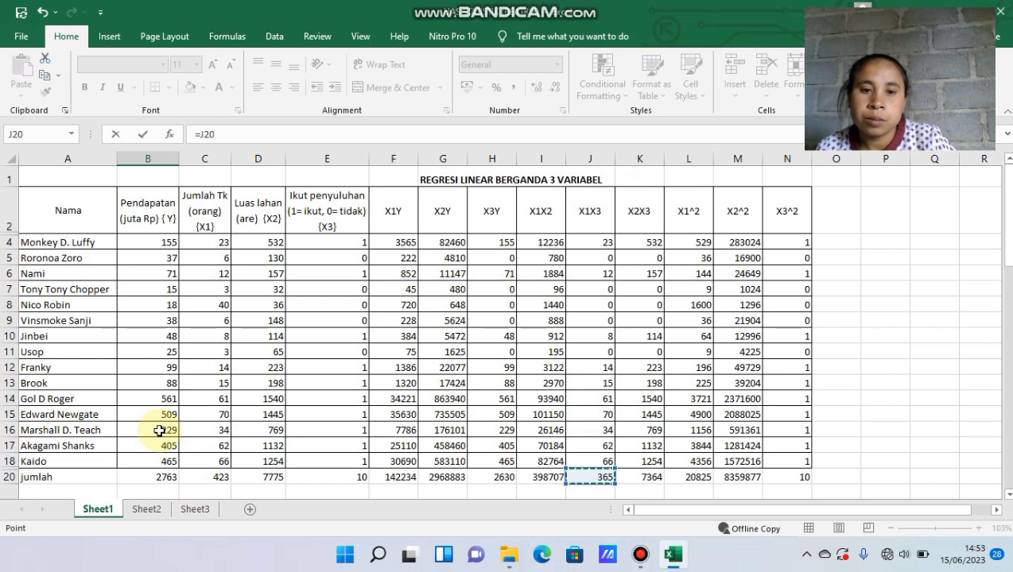
pyautogui.press('Return')
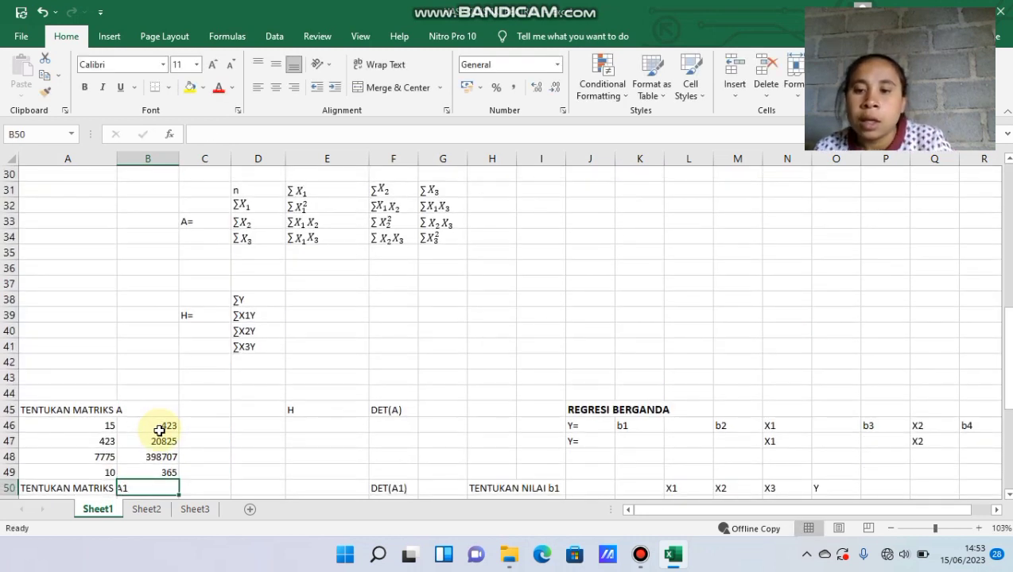
# Enter =D20 in C46 to place the X2 total at the head of matrix A's third column.
pyautogui.click(205, 423)
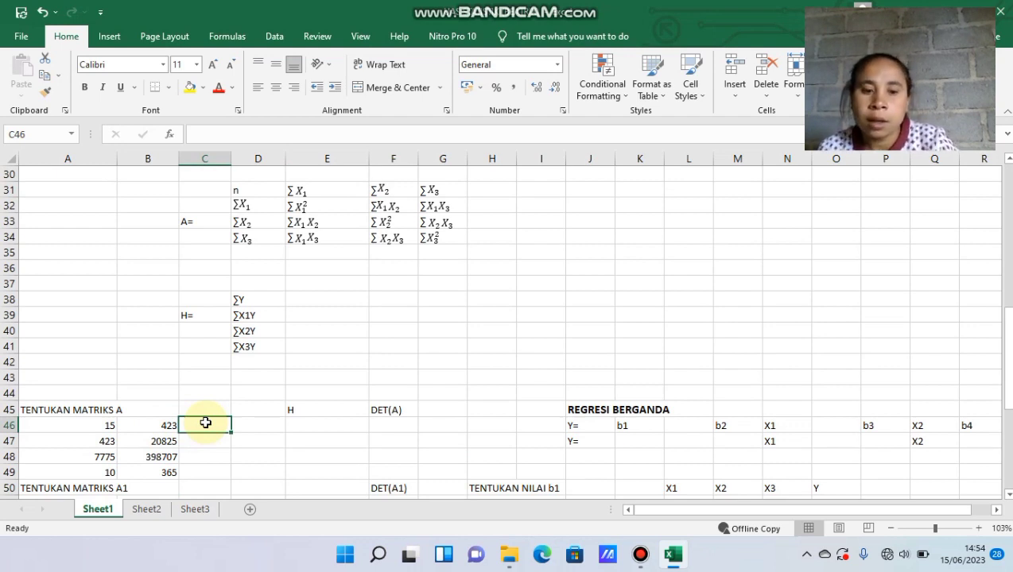
pyautogui.write('=')
pyautogui.press('Up')
pyautogui.press('Up')
pyautogui.press('Up')
pyautogui.press('Up')
pyautogui.press('Up')
pyautogui.press('Up')
pyautogui.press('Up')
pyautogui.press('Up')
pyautogui.press('Up')
pyautogui.press('Up')
pyautogui.press('Up')
pyautogui.press('Up')
pyautogui.press('Up')
pyautogui.press('Up')
pyautogui.press('Up')
pyautogui.press('Up')
pyautogui.press('Up')
pyautogui.press('Up')
pyautogui.press('Up')
pyautogui.press('Up')
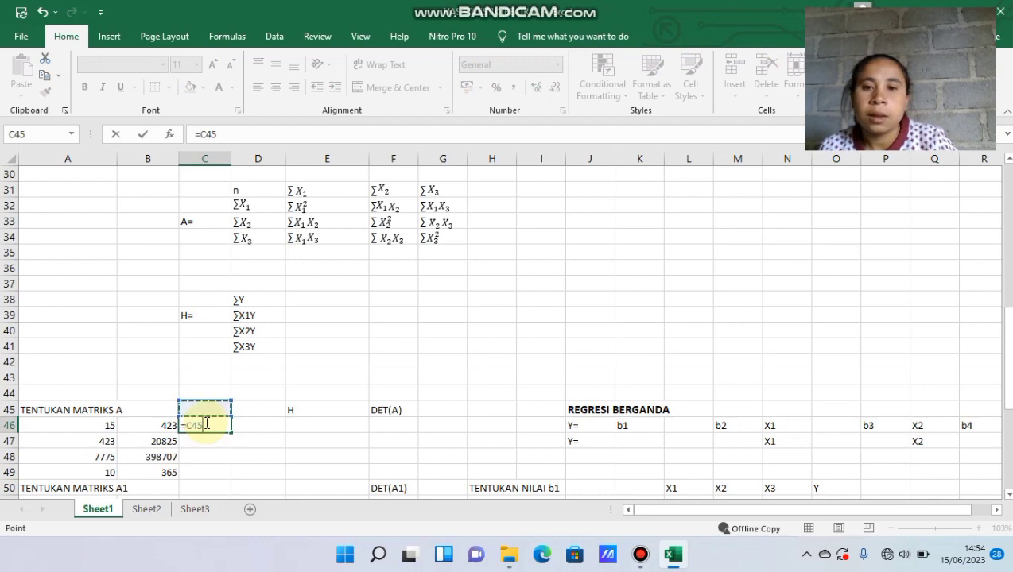
pyautogui.press('Up')
pyautogui.press('Up')
pyautogui.press('Up')
pyautogui.press('Up')
pyautogui.press('Up')
pyautogui.press('Up')
pyautogui.press('Up')
pyautogui.press('Up')
pyautogui.press('Up')
pyautogui.press('Up')
pyautogui.press('Up')
pyautogui.press('Up')
pyautogui.press('Up')
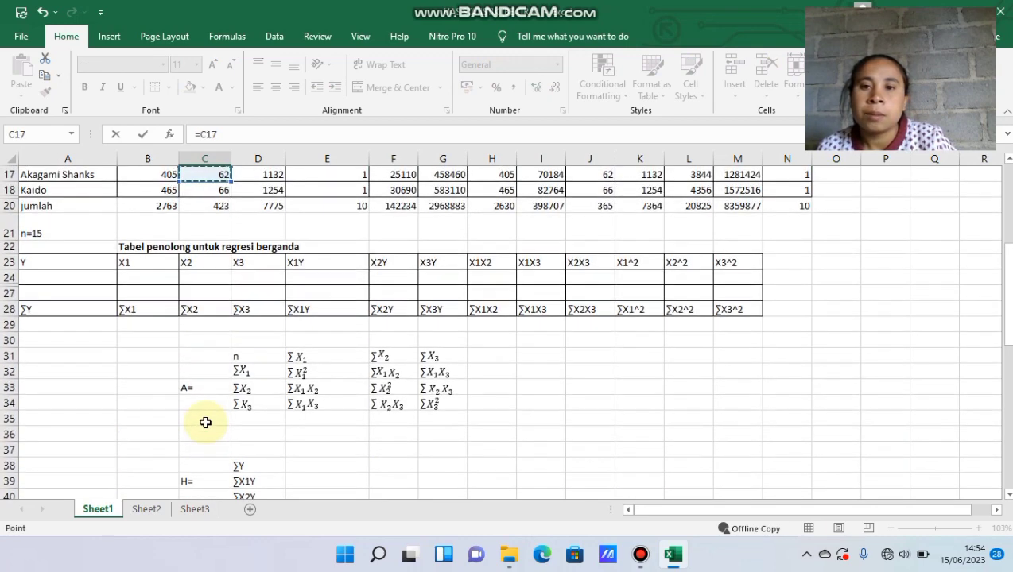
pyautogui.press('Up')
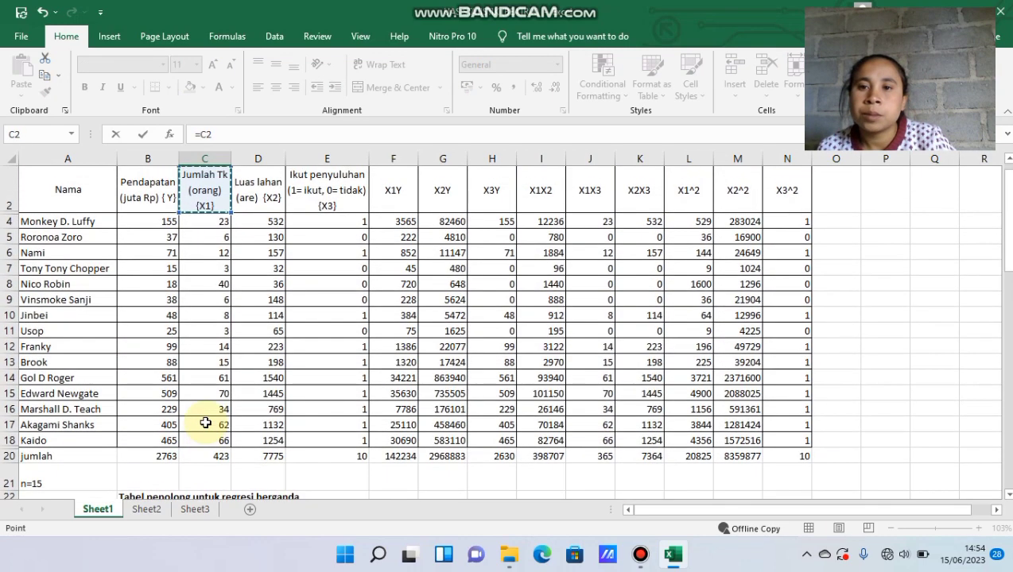
pyautogui.press('Right')
pyautogui.press('Down')
pyautogui.press('Down')
pyautogui.press('Down')
pyautogui.press('Down')
pyautogui.press('Down')
pyautogui.press('Down')
pyautogui.press('Down')
pyautogui.press('Down')
pyautogui.press('Down')
pyautogui.press('Down')
pyautogui.press('Down')
pyautogui.press('Down')
pyautogui.press('Down')
pyautogui.press('Down')
pyautogui.press('Down')
pyautogui.press('Down')
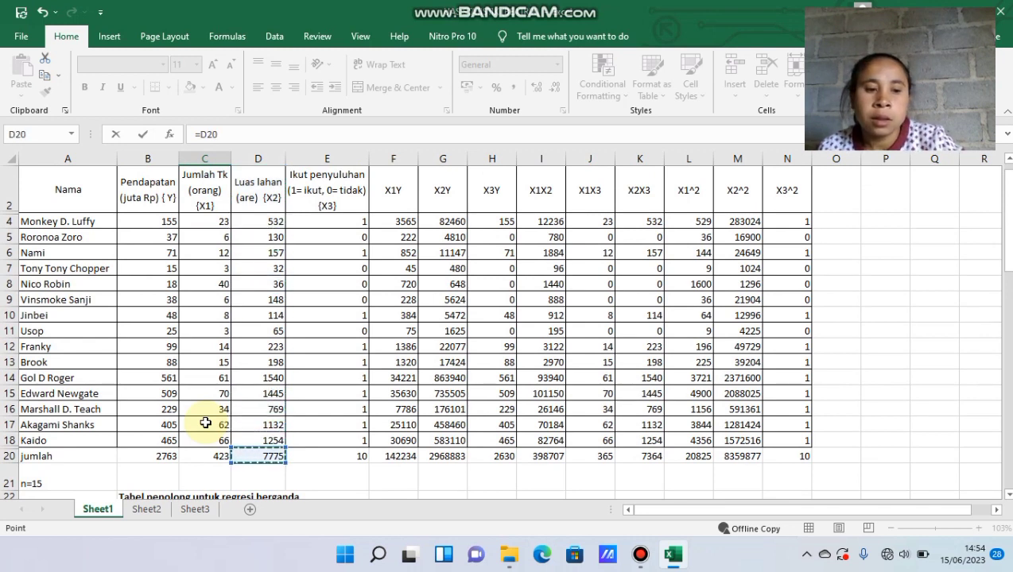
pyautogui.press('Return')
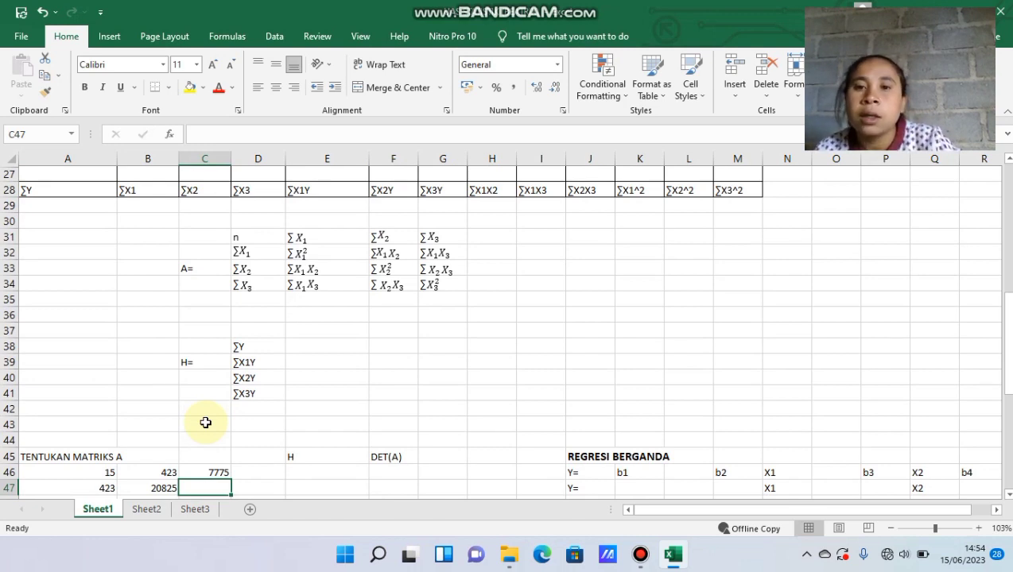
# Enter =I20 in C47 to bring the X1X2 total into the second row of matrix A's third column.
pyautogui.write('=')
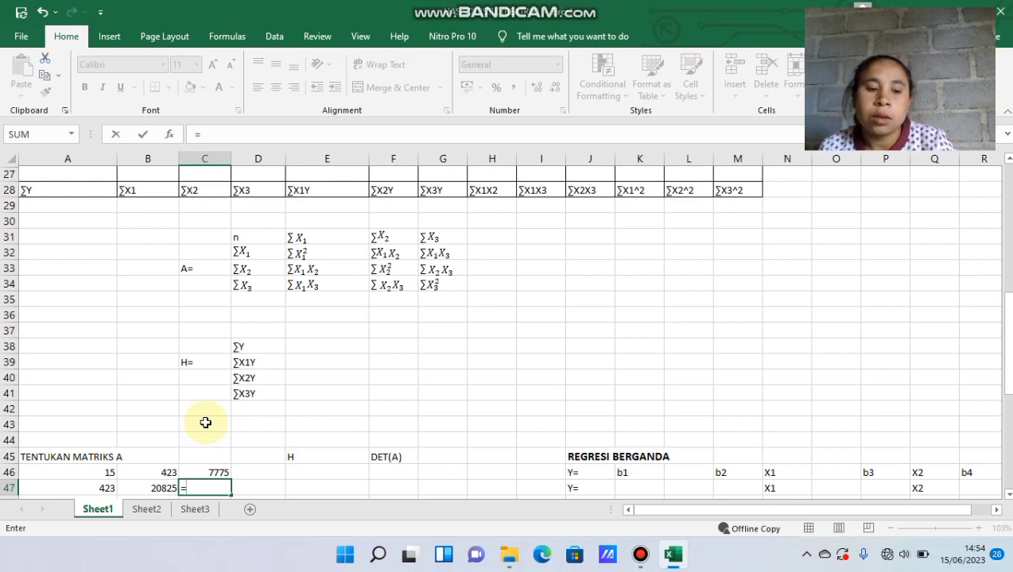
pyautogui.press('Right')
pyautogui.press('Right')
pyautogui.press('Right')
pyautogui.press('Right')
pyautogui.press('Right')
pyautogui.press('Right')
pyautogui.press('Right')
pyautogui.press('Right')
pyautogui.press('Right')
pyautogui.press('Right')
pyautogui.press('Right')
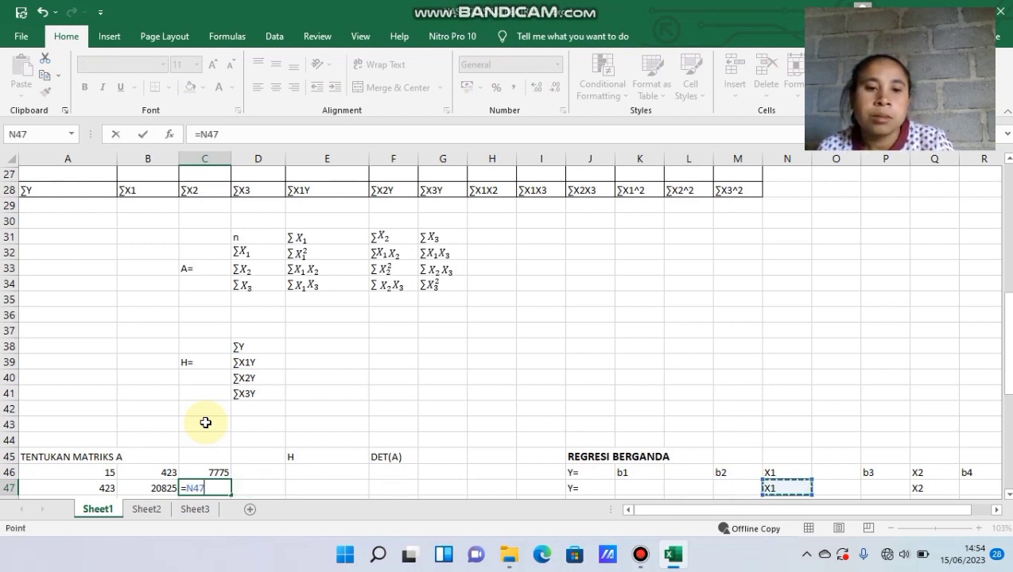
pyautogui.press('Left')
pyautogui.press('Left')
pyautogui.press('Left')
pyautogui.press('Left')
pyautogui.press('Left')
pyautogui.press('Left')
pyautogui.press('Left')
pyautogui.press('Left')
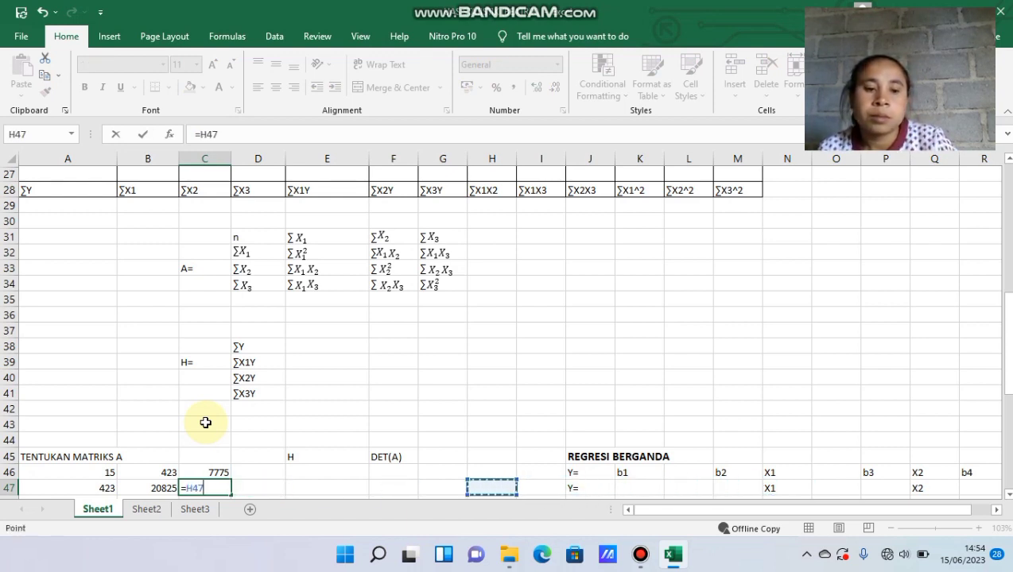
pyautogui.press('Up')
pyautogui.press('Up')
pyautogui.press('Up')
pyautogui.press('Up')
pyautogui.press('Up')
pyautogui.press('Up')
pyautogui.press('Up')
pyautogui.press('Up')
pyautogui.press('Up')
pyautogui.press('Up')
pyautogui.press('Up')
pyautogui.press('Up')
pyautogui.press('Up')
pyautogui.press('Up')
pyautogui.press('Up')
pyautogui.press('Up')
pyautogui.press('Up')
pyautogui.press('Up')
pyautogui.press('Up')
pyautogui.press('Up')
pyautogui.press('Up')
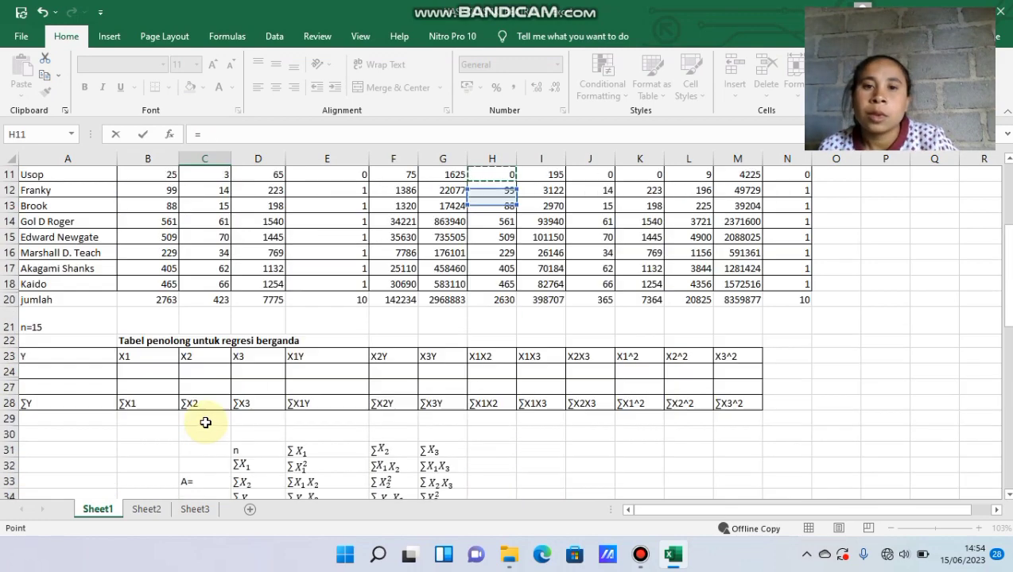
pyautogui.press('Up')
pyautogui.press('Up')
pyautogui.press('Up')
pyautogui.press('Up')
pyautogui.press('Up')
pyautogui.press('Up')
pyautogui.press('Up')
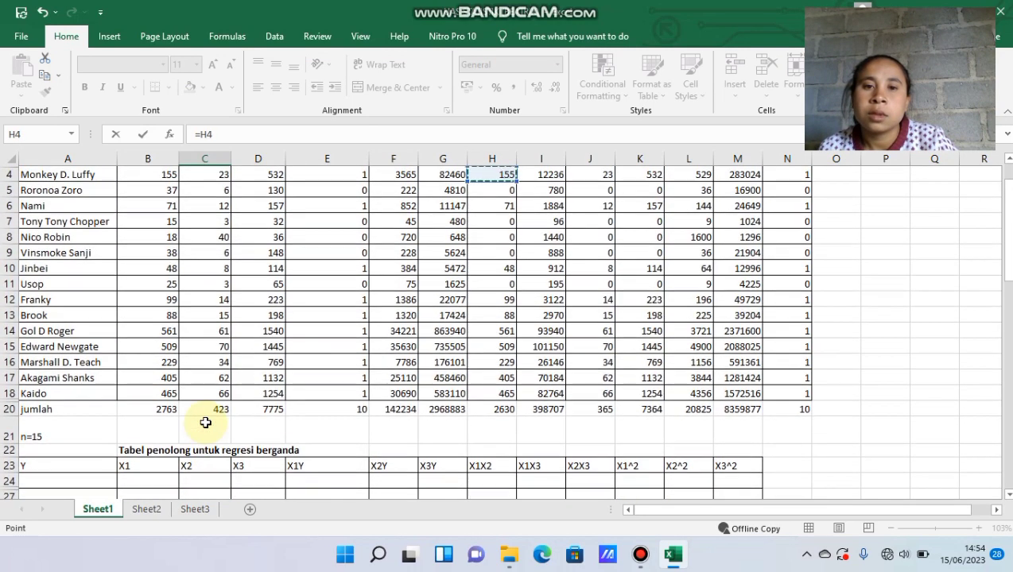
pyautogui.press('Right')
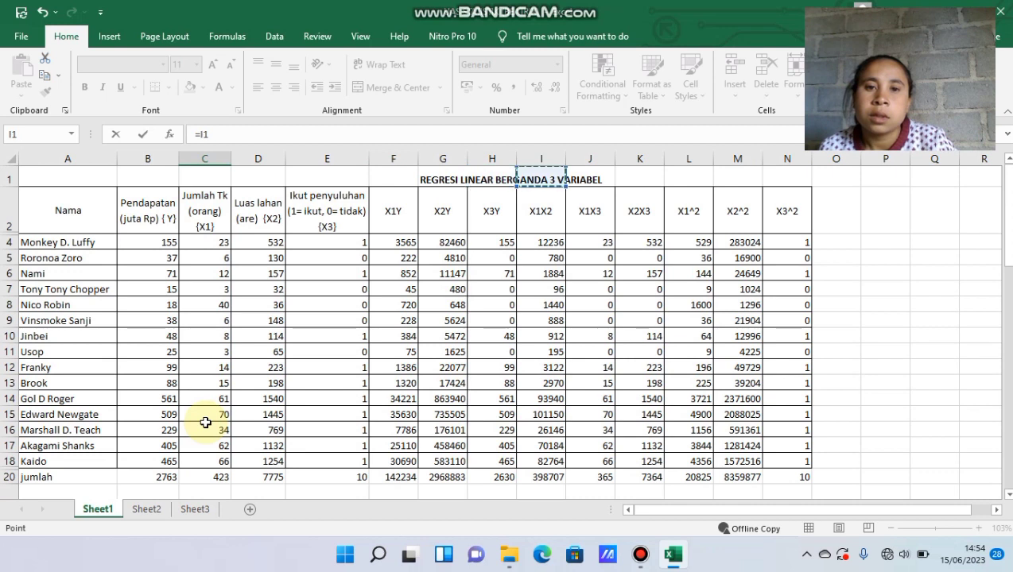
pyautogui.press('Down')
pyautogui.press('Down')
pyautogui.press('Down')
pyautogui.press('Down')
pyautogui.press('Down')
pyautogui.press('Down')
pyautogui.press('Down')
pyautogui.press('Down')
pyautogui.press('Down')
pyautogui.press('Down')
pyautogui.press('Down')
pyautogui.press('Down')
pyautogui.press('Down')
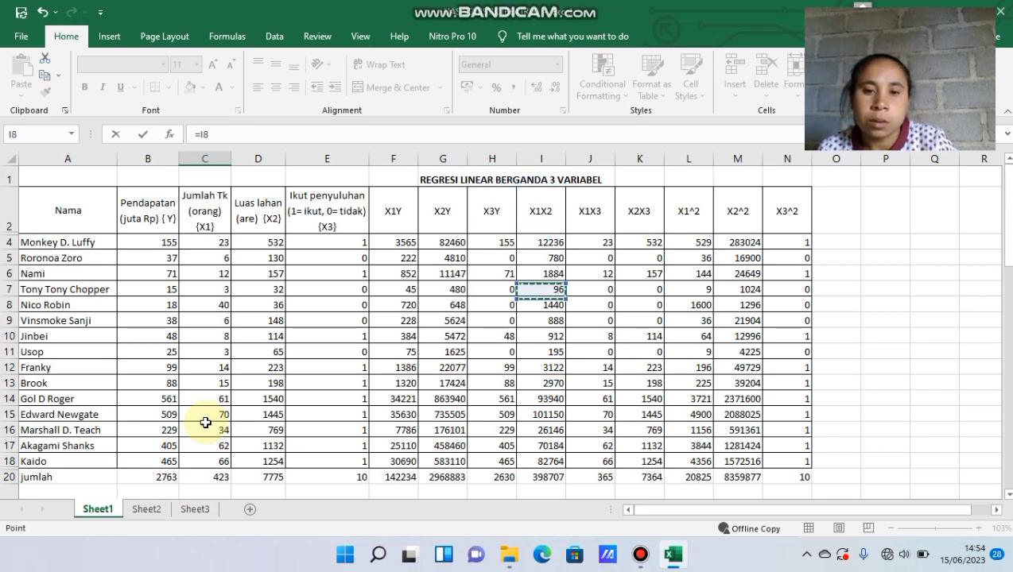
pyautogui.press('Down')
pyautogui.press('Down')
pyautogui.press('Down')
pyautogui.press('Down')
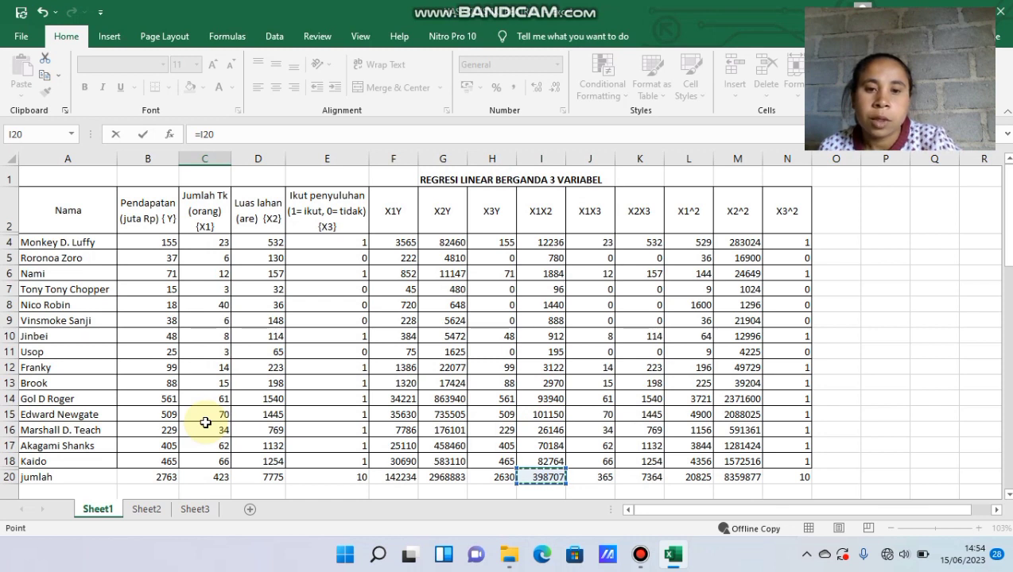
pyautogui.press('Return')
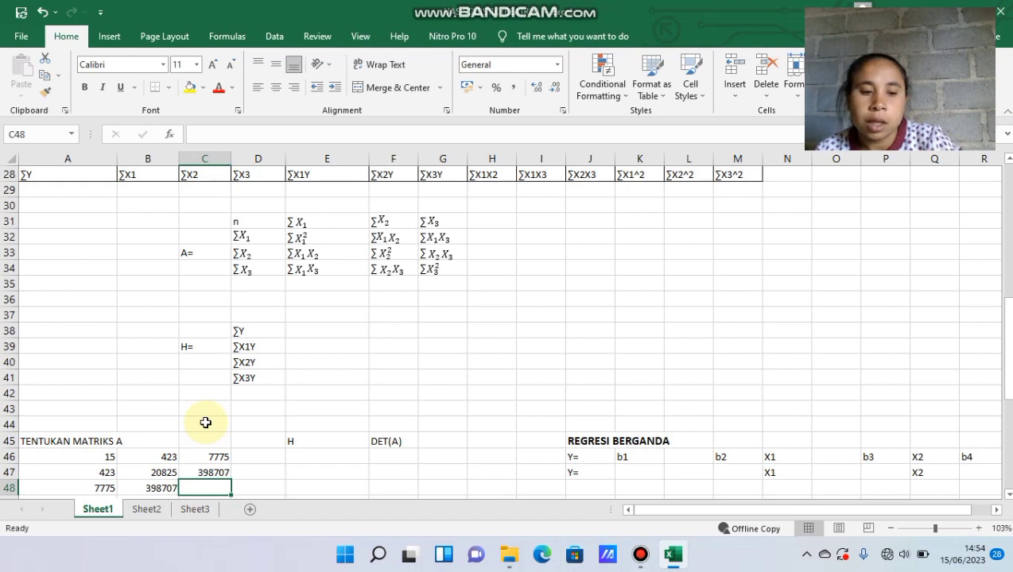
# Enter =M20 in C48 to bring the X2^2 total into the third row of matrix A's third column.
pyautogui.write('=')
pyautogui.press('Up')
pyautogui.press('Up')
pyautogui.press('Up')
pyautogui.press('Up')
pyautogui.press('Up')
pyautogui.press('Up')
pyautogui.press('Up')
pyautogui.press('Up')
pyautogui.press('Up')
pyautogui.press('Up')
pyautogui.press('Up')
pyautogui.press('Up')
pyautogui.press('Up')
pyautogui.press('Up')
pyautogui.press('Up')
pyautogui.press('Up')
pyautogui.press('Up')
pyautogui.press('Up')
pyautogui.press('Up')
pyautogui.press('Up')
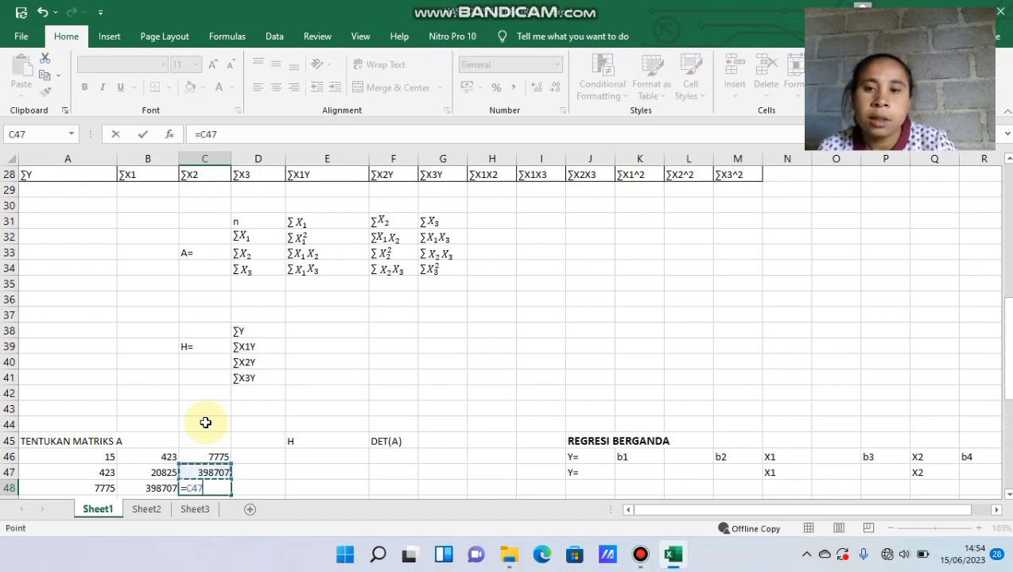
pyautogui.press('Up')
pyautogui.press('Up')
pyautogui.press('Up')
pyautogui.press('Up')
pyautogui.press('Up')
pyautogui.press('Up')
pyautogui.press('Up')
pyautogui.press('Up')
pyautogui.press('Up')
pyautogui.press('Up')
pyautogui.press('Up')
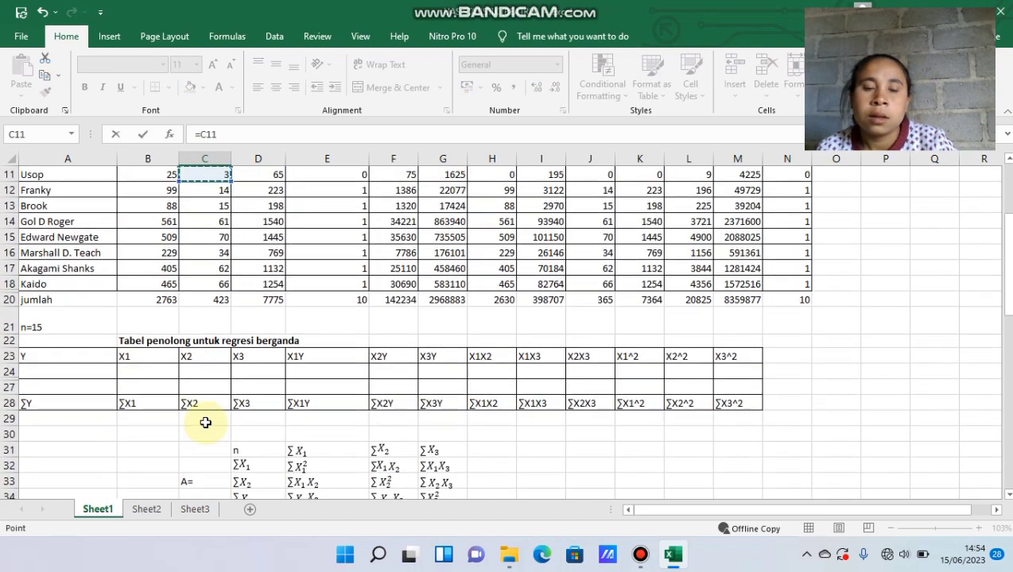
pyautogui.press('Right')
pyautogui.press('Right')
pyautogui.press('Right')
pyautogui.press('Right')
pyautogui.press('Right')
pyautogui.press('Right')
pyautogui.press('Right')
pyautogui.press('Right')
pyautogui.press('Right')
pyautogui.press('Right')
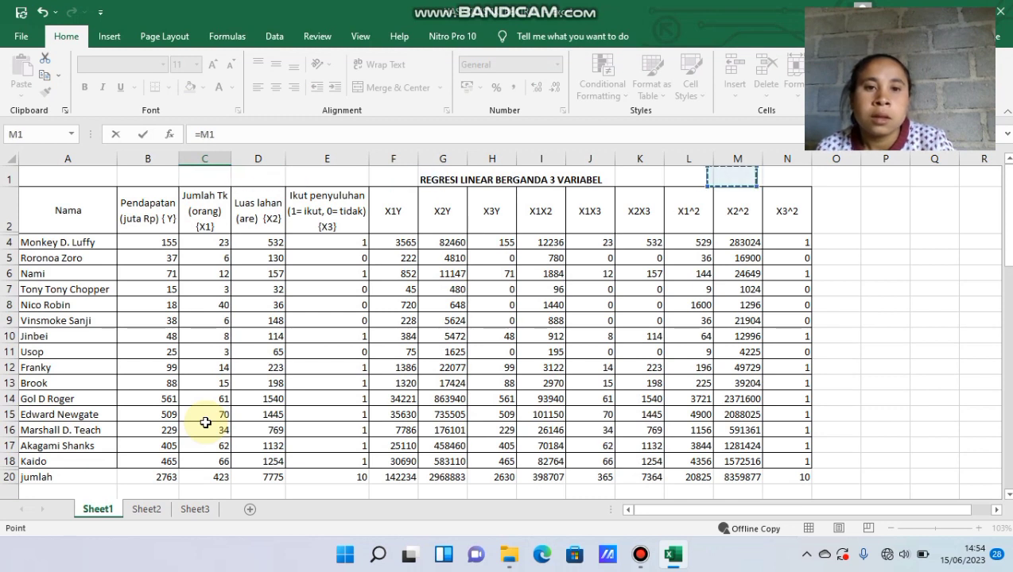
pyautogui.press('Down')
pyautogui.press('Down')
pyautogui.press('Down')
pyautogui.press('Down')
pyautogui.press('Down')
pyautogui.press('Down')
pyautogui.press('Down')
pyautogui.press('Down')
pyautogui.press('Down')
pyautogui.press('Down')
pyautogui.press('Down')
pyautogui.press('Down')
pyautogui.press('Down')
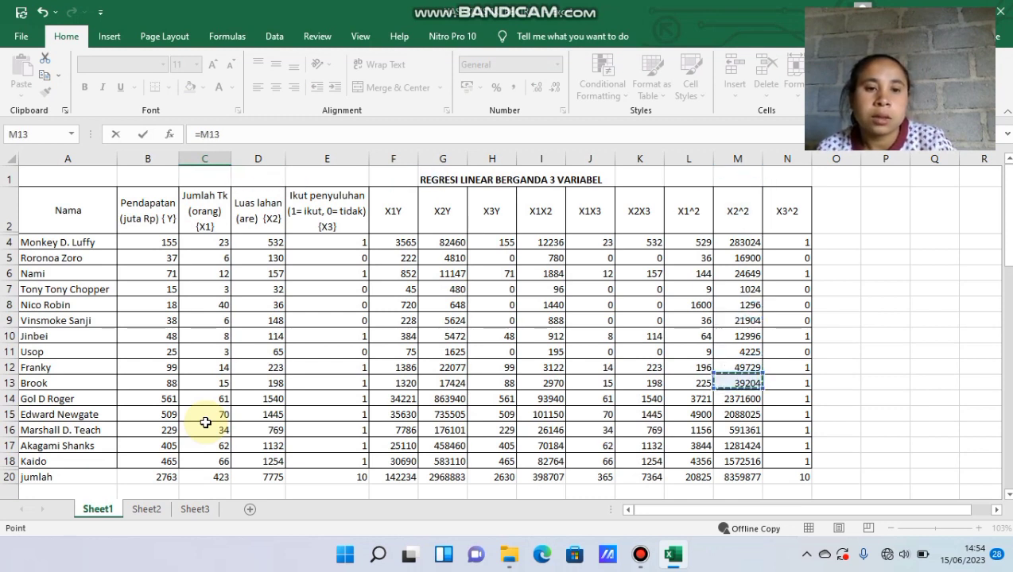
pyautogui.press('Down')
pyautogui.press('Down')
pyautogui.press('Down')
pyautogui.press('Down')
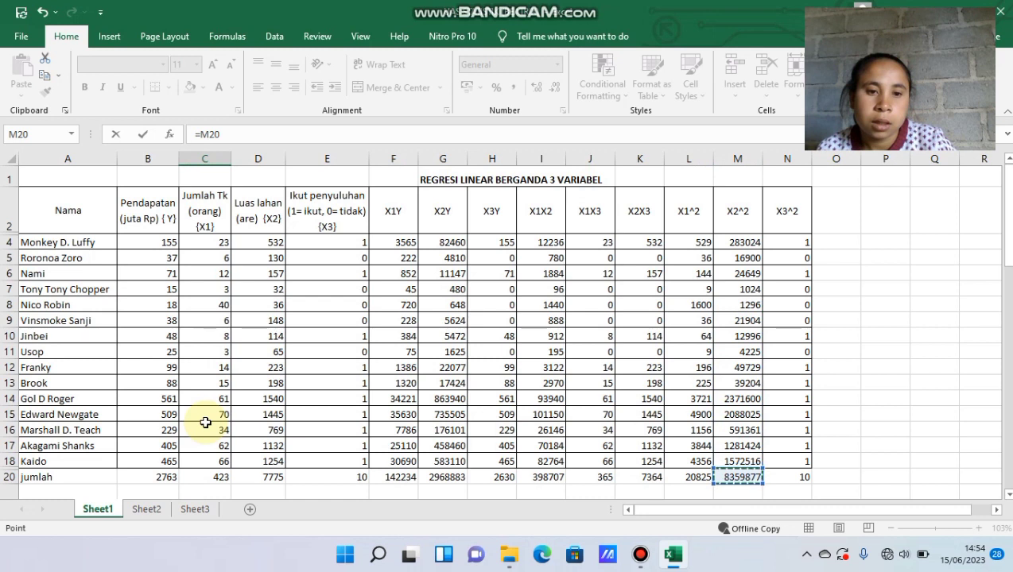
pyautogui.press('Return')
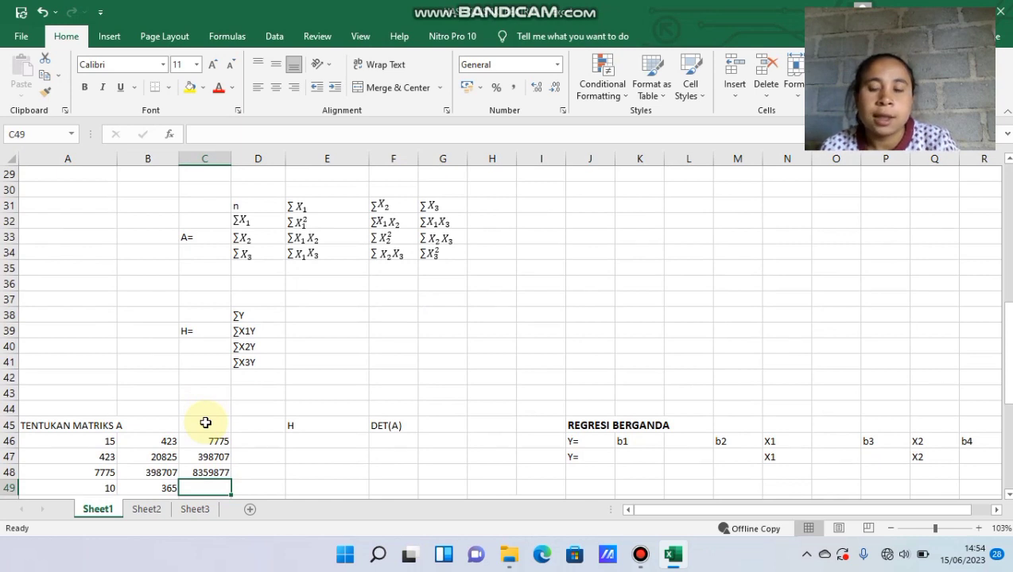
# Enter =K20 in C49 to bring the X2X3 total into the last row of matrix A's third column.
pyautogui.write('=')
pyautogui.press('Up')
pyautogui.press('Up')
pyautogui.press('Up')
pyautogui.press('Up')
pyautogui.press('Up')
pyautogui.press('Up')
pyautogui.press('Up')
pyautogui.press('Up')
pyautogui.press('Up')
pyautogui.press('Up')
pyautogui.press('Up')
pyautogui.press('Up')
pyautogui.press('Up')
pyautogui.press('Up')
pyautogui.press('Up')
pyautogui.press('Up')
pyautogui.press('Up')
pyautogui.press('Up')
pyautogui.press('Up')
pyautogui.press('Up')
pyautogui.press('Up')
pyautogui.press('Up')
pyautogui.press('Up')
pyautogui.press('Up')
pyautogui.press('Up')
pyautogui.press('Up')
pyautogui.press('Up')
pyautogui.press('Up')
pyautogui.press('Up')
pyautogui.press('Right')
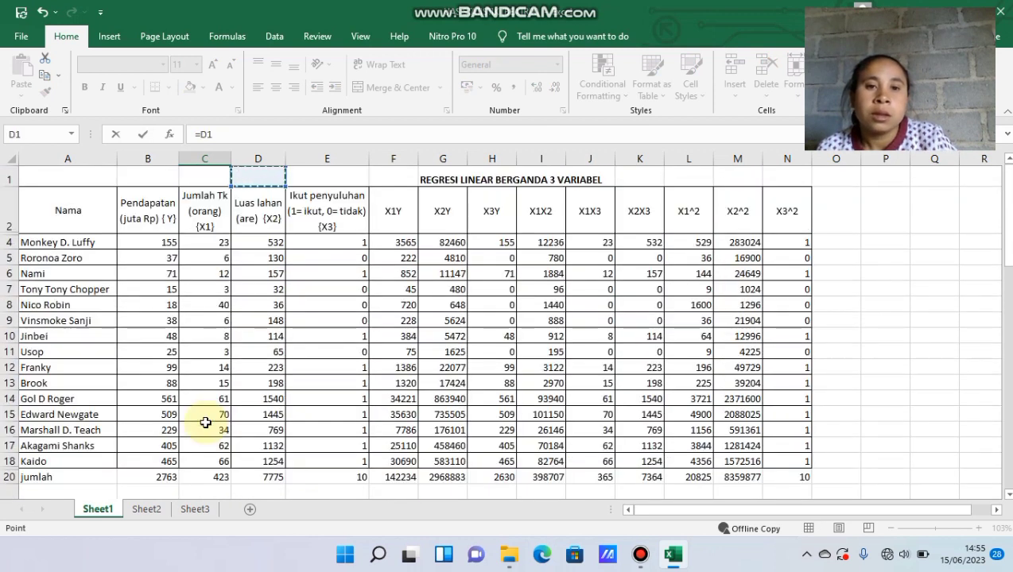
pyautogui.press('Right')
pyautogui.press('Right')
pyautogui.press('Right')
pyautogui.press('Right')
pyautogui.press('Right')
pyautogui.press('Right')
pyautogui.press('Right')
pyautogui.press('Down')
pyautogui.press('Down')
pyautogui.press('Down')
pyautogui.press('Down')
pyautogui.press('Down')
pyautogui.press('Down')
pyautogui.press('Down')
pyautogui.press('Down')
pyautogui.press('Down')
pyautogui.press('Down')
pyautogui.press('Down')
pyautogui.press('Down')
pyautogui.press('Down')
pyautogui.press('Down')
pyautogui.press('Down')
pyautogui.press('Down')
pyautogui.press('Down')
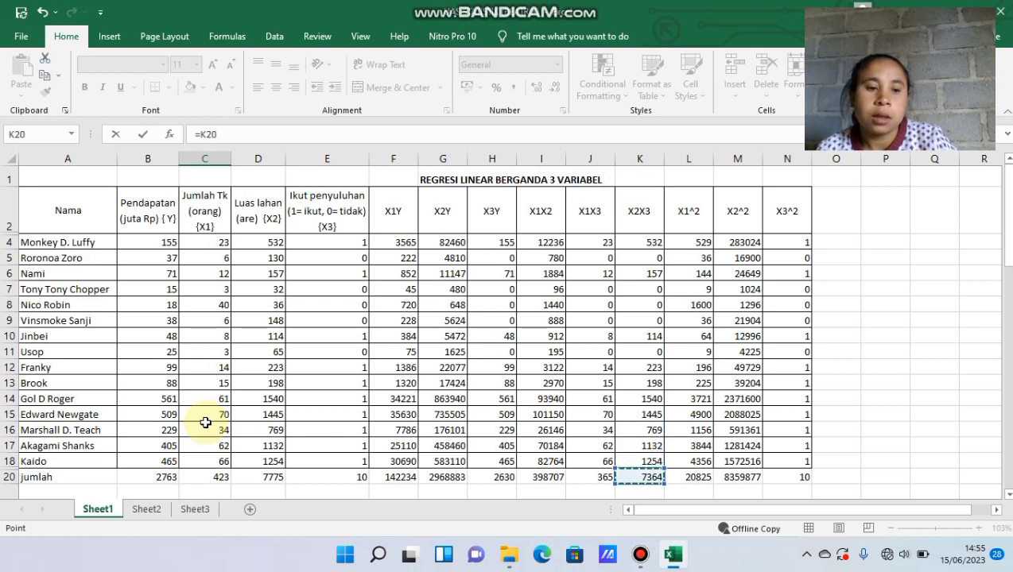
pyautogui.press('Return')
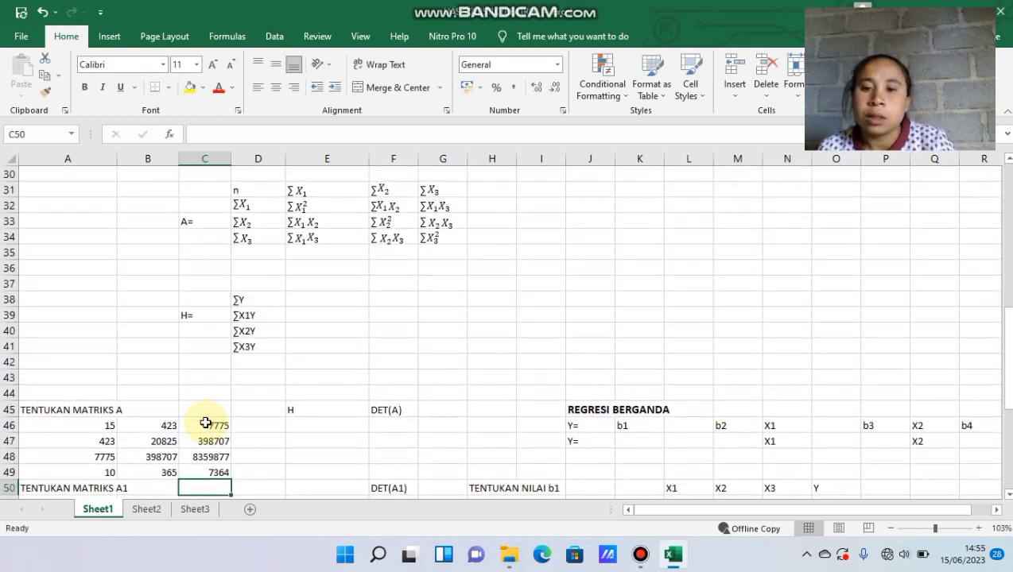
# Enter =E20 in D46 to place the X3 total at the head of matrix A's fourth column.
pyautogui.click(247, 427)
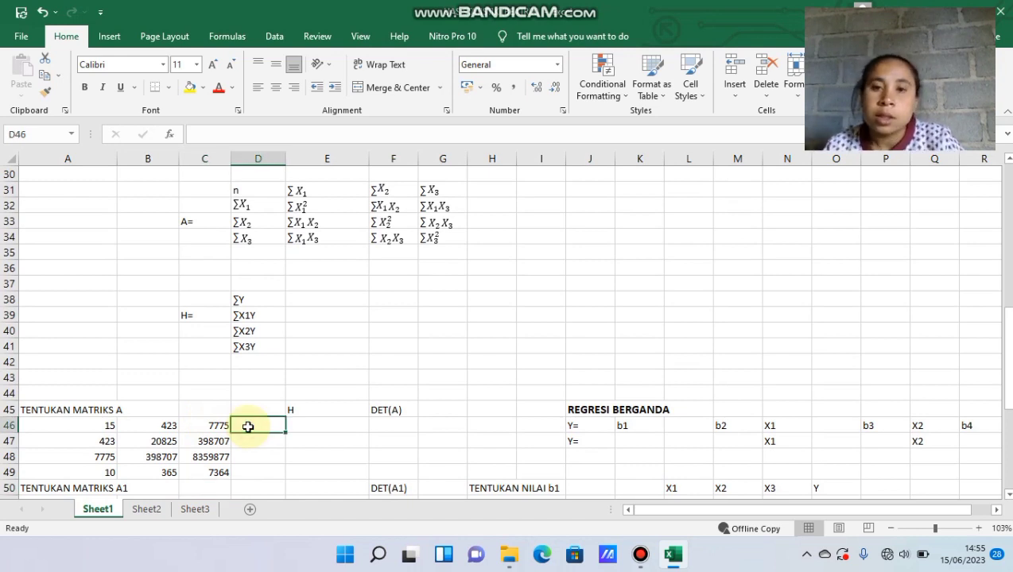
pyautogui.write('=')
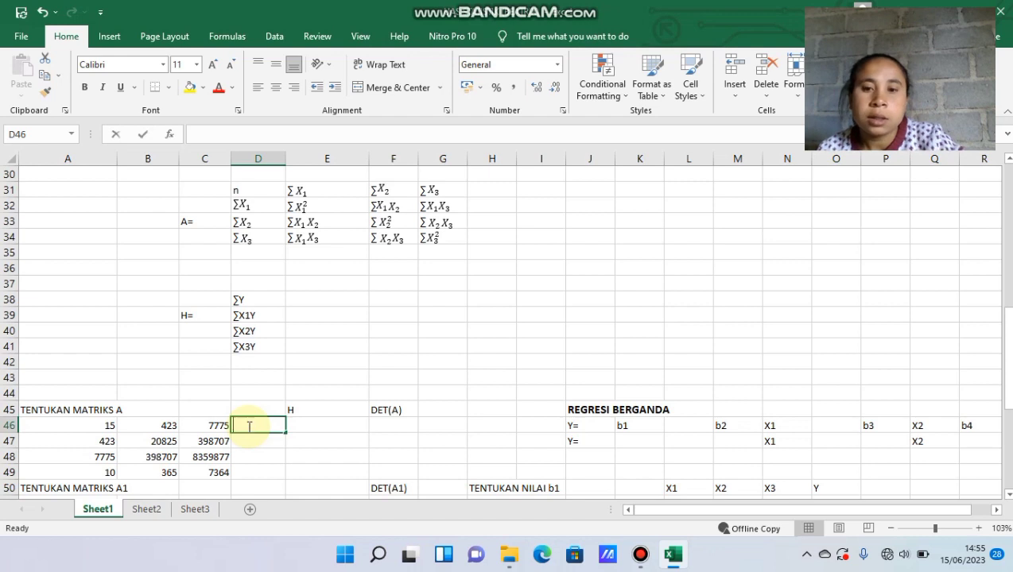
pyautogui.press('Up')
pyautogui.press('Up')
pyautogui.press('Up')
pyautogui.press('Up')
pyautogui.press('Up')
pyautogui.press('Up')
pyautogui.press('Up')
pyautogui.press('Up')
pyautogui.press('Up')
pyautogui.press('Up')
pyautogui.press('Up')
pyautogui.press('Up')
pyautogui.press('Up')
pyautogui.press('Up')
pyautogui.press('Up')
pyautogui.press('Up')
pyautogui.press('Up')
pyautogui.press('Up')
pyautogui.press('Up')
pyautogui.press('Up')
pyautogui.press('Up')
pyautogui.press('Up')
pyautogui.press('Up')
pyautogui.press('Up')
pyautogui.press('Up')
pyautogui.press('Up')
pyautogui.press('Up')
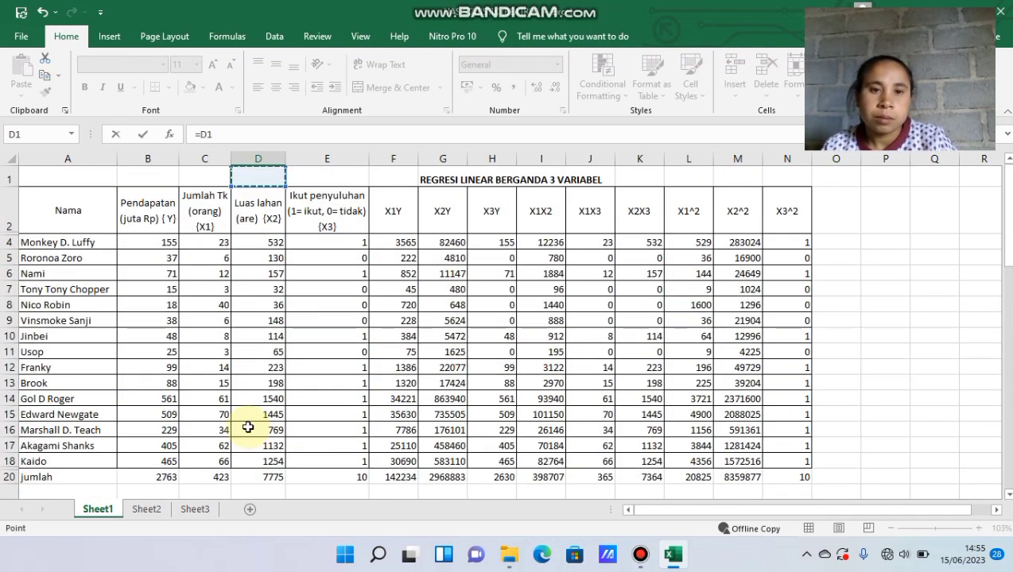
pyautogui.press('Right')
pyautogui.press('Right')
pyautogui.press('Right')
pyautogui.press('Right')
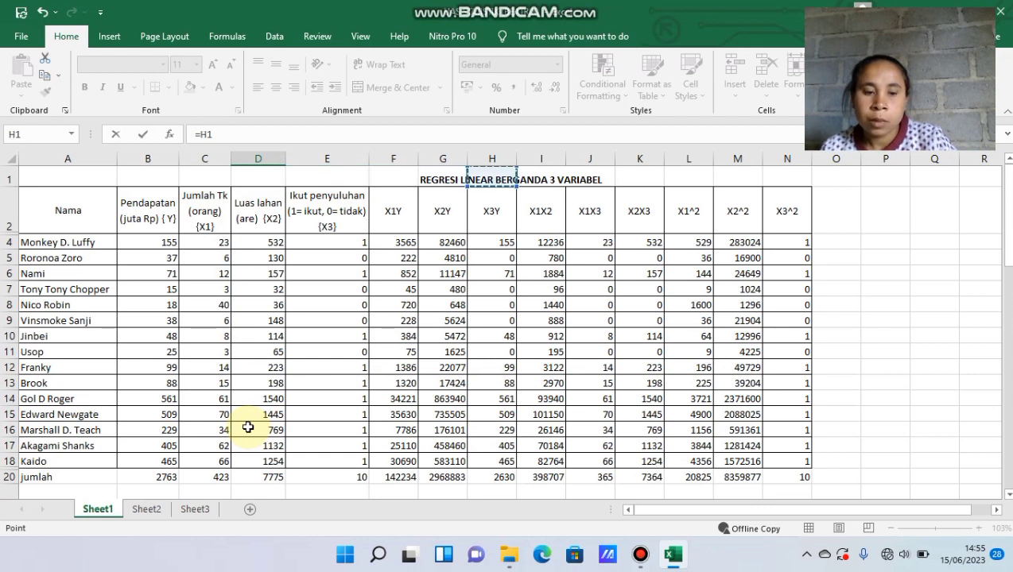
pyautogui.press('Left')
pyautogui.press('Left')
pyautogui.press('Left')
pyautogui.press('Left')
pyautogui.press('Left')
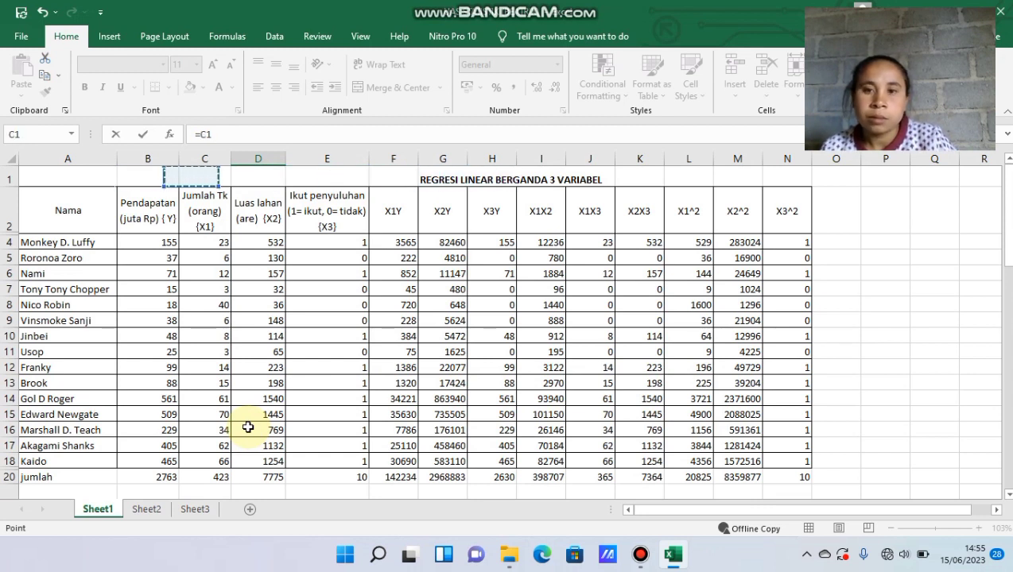
pyautogui.press('Right')
pyautogui.press('Right')
pyautogui.press('Down')
pyautogui.press('Down')
pyautogui.press('Down')
pyautogui.press('Down')
pyautogui.press('Down')
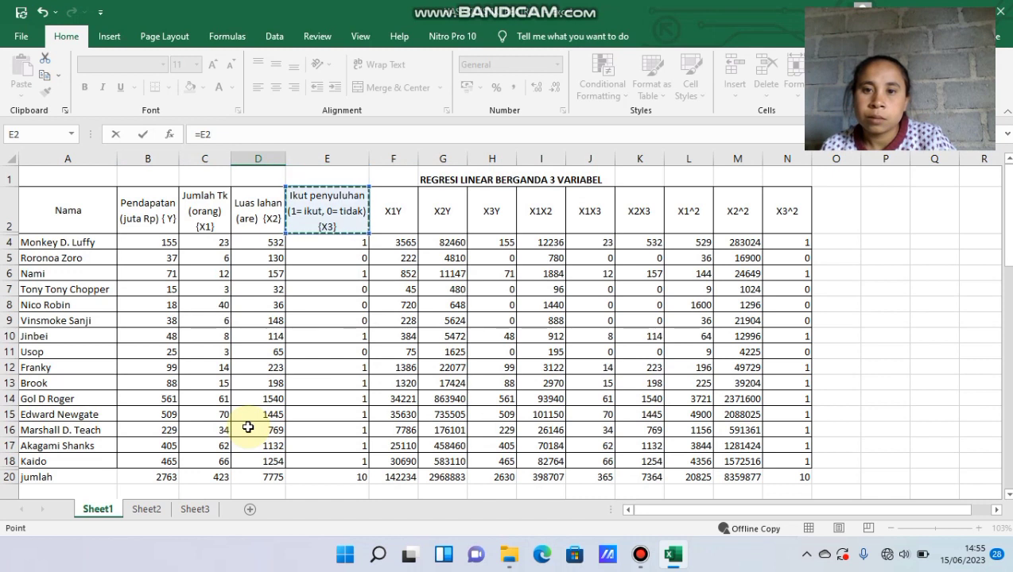
pyautogui.press('Down')
pyautogui.press('Down')
pyautogui.press('Down')
pyautogui.press('Down')
pyautogui.press('Down')
pyautogui.press('Down')
pyautogui.press('Down')
pyautogui.press('Down')
pyautogui.press('Down')
pyautogui.press('Down')
pyautogui.press('Down')
pyautogui.press('Down')
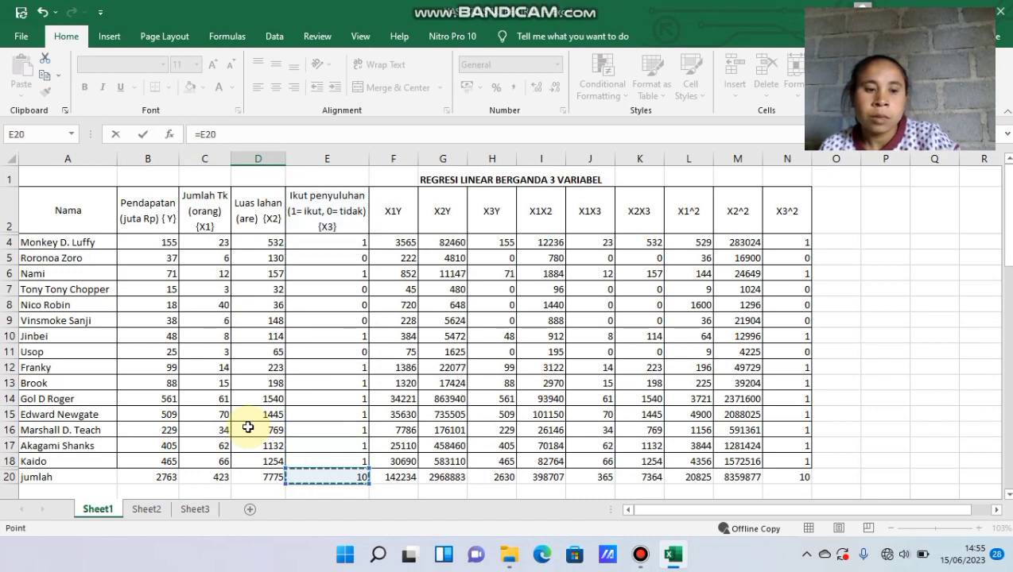
pyautogui.press('Return')
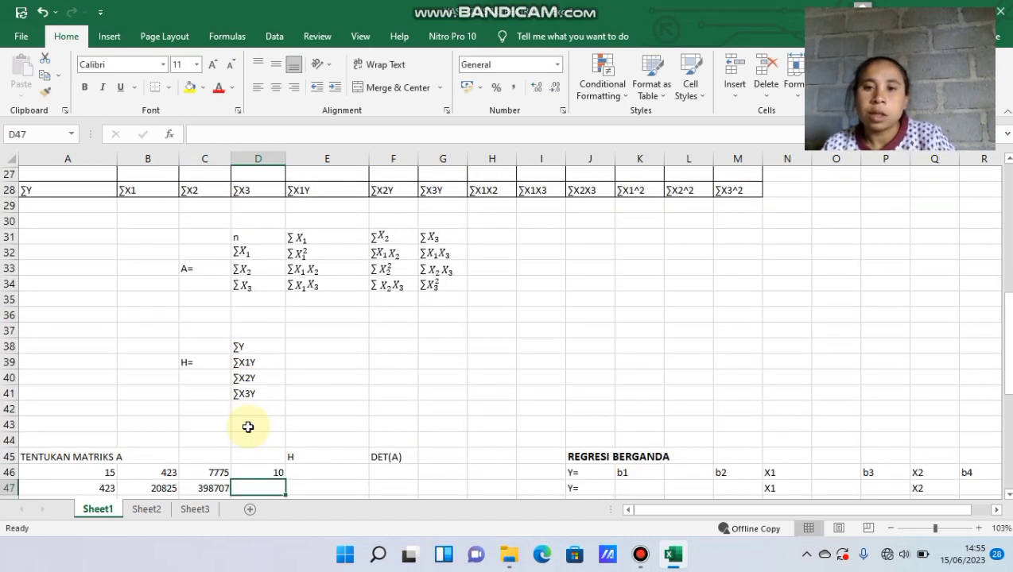
# Enter =J20 in D47 to bring the X1X3 total into the second row of matrix A's fourth column.
pyautogui.write('=')
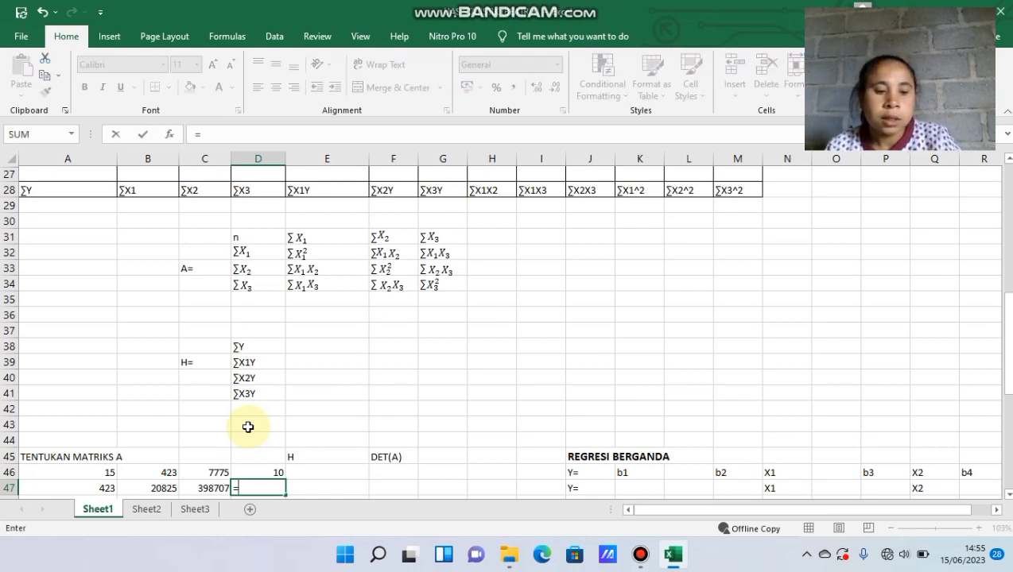
pyautogui.press('Right')
pyautogui.press('Right')
pyautogui.press('Right')
pyautogui.press('Right')
pyautogui.press('Right')
pyautogui.press('Right')
pyautogui.press('Right')
pyautogui.press('Right')
pyautogui.press('Up')
pyautogui.press('Up')
pyautogui.press('Up')
pyautogui.press('Up')
pyautogui.press('Up')
pyautogui.press('Up')
pyautogui.press('Up')
pyautogui.press('Up')
pyautogui.press('Up')
pyautogui.press('Up')
pyautogui.press('Up')
pyautogui.press('Up')
pyautogui.press('Up')
pyautogui.press('Up')
pyautogui.press('Up')
pyautogui.press('Up')
pyautogui.press('Up')
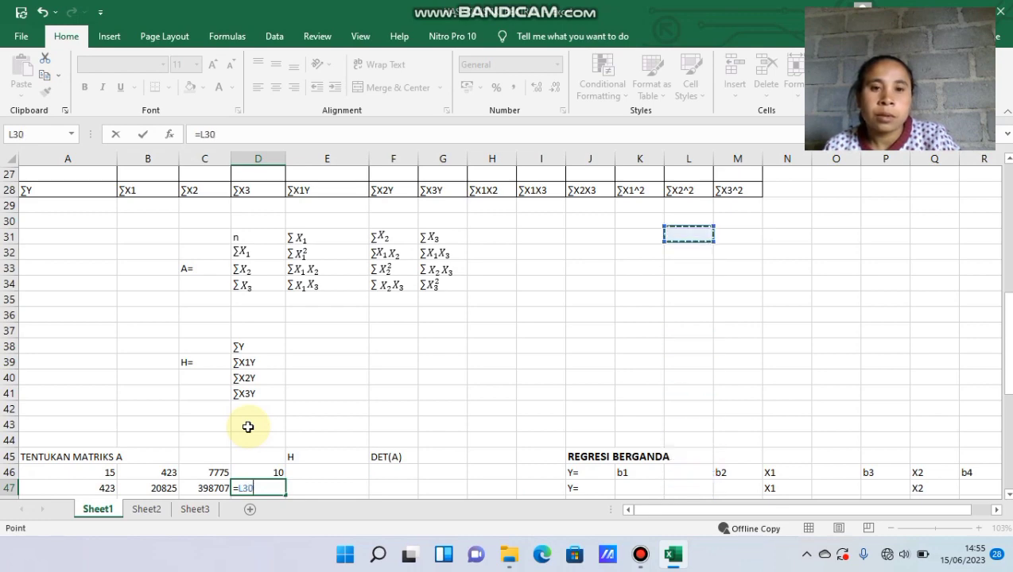
pyautogui.press('Up')
pyautogui.press('Up')
pyautogui.press('Up')
pyautogui.press('Up')
pyautogui.press('Up')
pyautogui.press('Up')
pyautogui.press('Up')
pyautogui.press('Up')
pyautogui.press('Up')
pyautogui.press('Up')
pyautogui.press('Up')
pyautogui.press('Up')
pyautogui.press('Up')
pyautogui.press('Up')
pyautogui.press('Up')
pyautogui.press('Up')
pyautogui.press('Up')
pyautogui.press('Up')
pyautogui.press('Up')
pyautogui.press('Up')
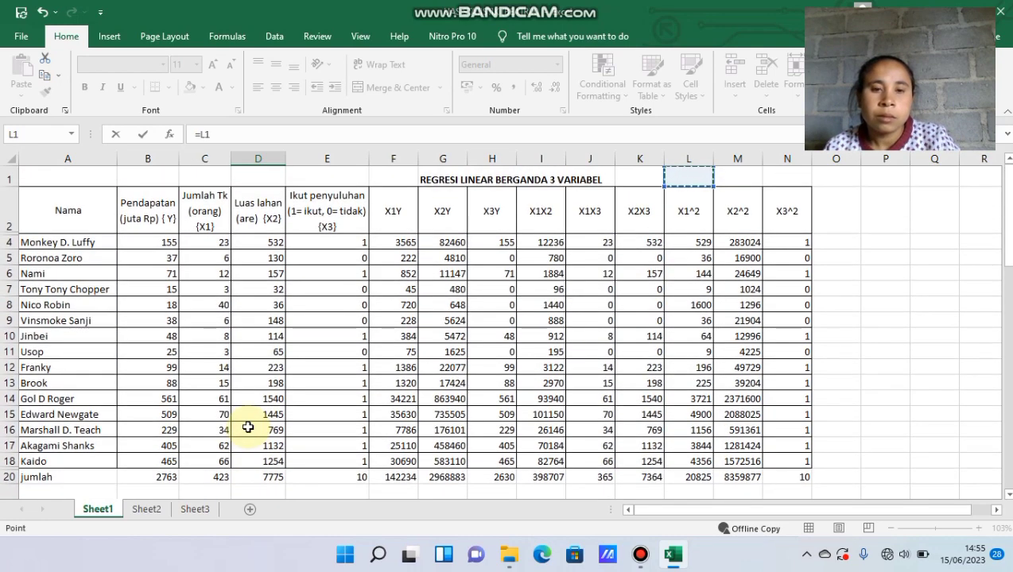
pyautogui.press('Left')
pyautogui.press('Left')
pyautogui.press('Down')
pyautogui.press('Down')
pyautogui.press('Down')
pyautogui.press('Down')
pyautogui.press('Down')
pyautogui.press('Down')
pyautogui.press('Down')
pyautogui.press('Down')
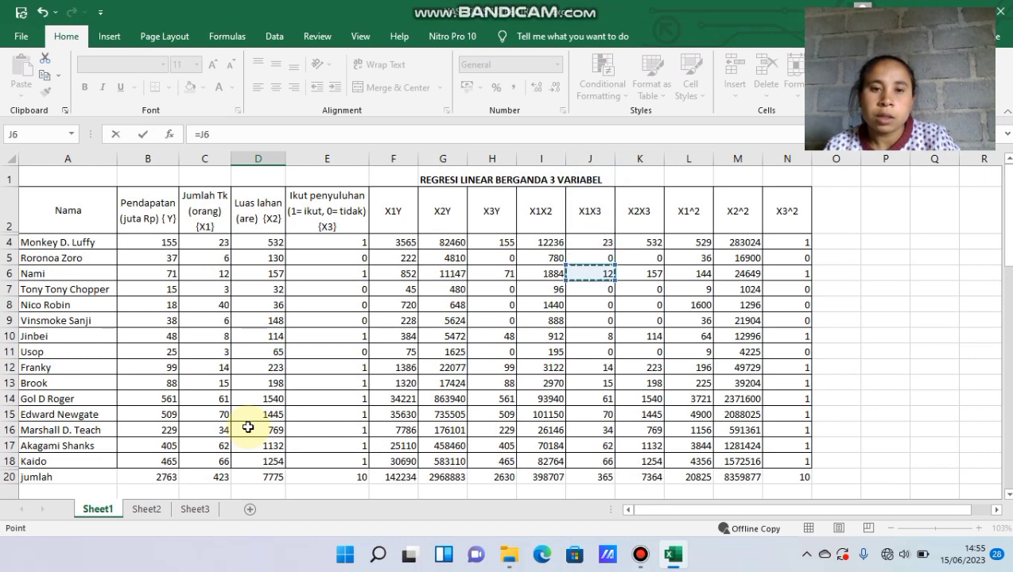
pyautogui.press('Down')
pyautogui.press('Down')
pyautogui.press('Down')
pyautogui.press('Down')
pyautogui.press('Down')
pyautogui.press('Down')
pyautogui.press('Down')
pyautogui.press('Down')
pyautogui.press('Down')
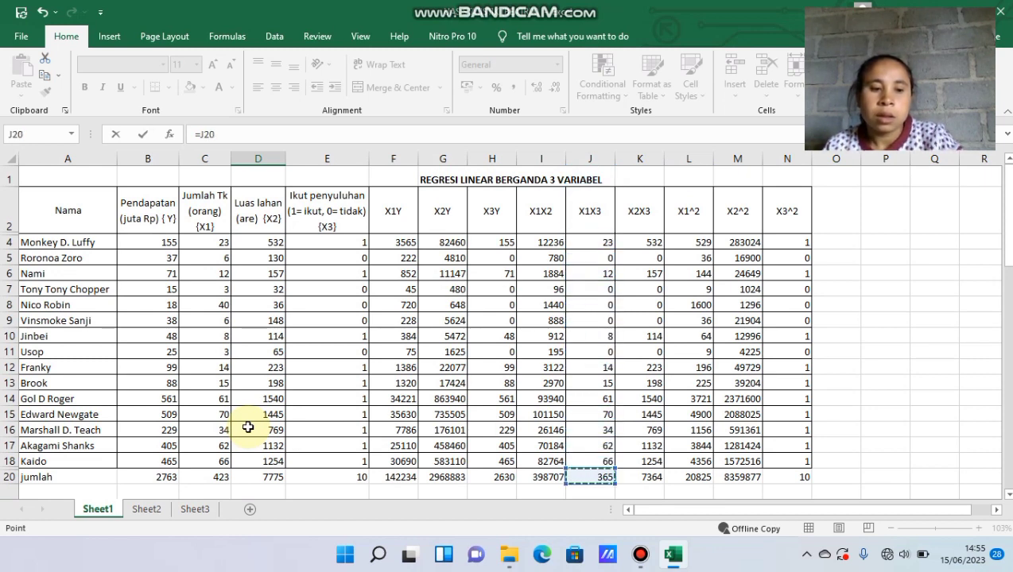
pyautogui.press('Return')
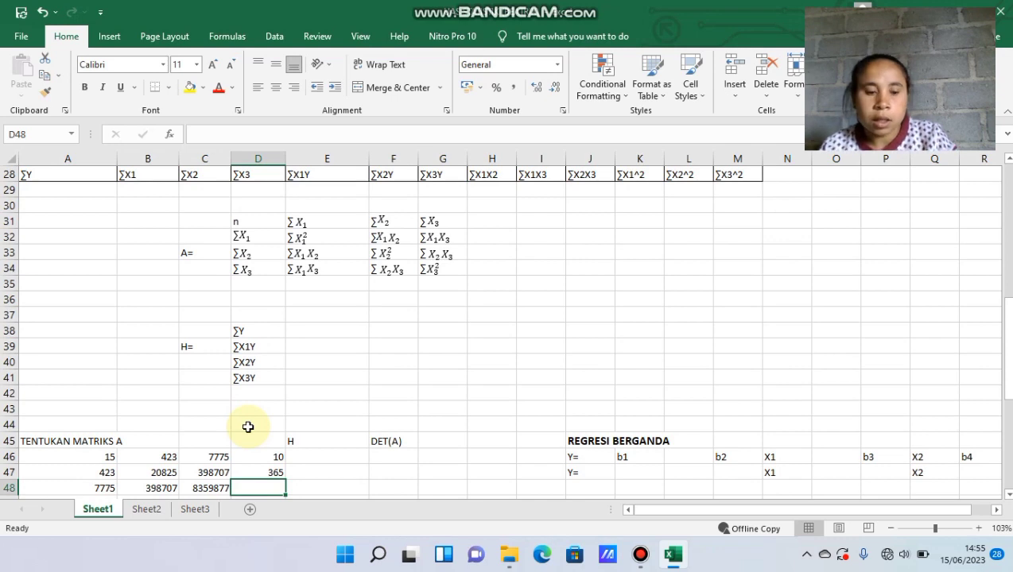
# Enter =K20 in D48 to bring the X2X3 total into the third row of matrix A's fourth column.
pyautogui.write('=')
pyautogui.press('Up')
pyautogui.press('Up')
pyautogui.press('Up')
pyautogui.press('Up')
pyautogui.press('Up')
pyautogui.press('Up')
pyautogui.press('Up')
pyautogui.press('Up')
pyautogui.press('Up')
pyautogui.press('Up')
pyautogui.press('Up')
pyautogui.press('Up')
pyautogui.press('Up')
pyautogui.press('Up')
pyautogui.press('Up')
pyautogui.press('Up')
pyautogui.press('Up')
pyautogui.press('Up')
pyautogui.press('Up')
pyautogui.press('Up')
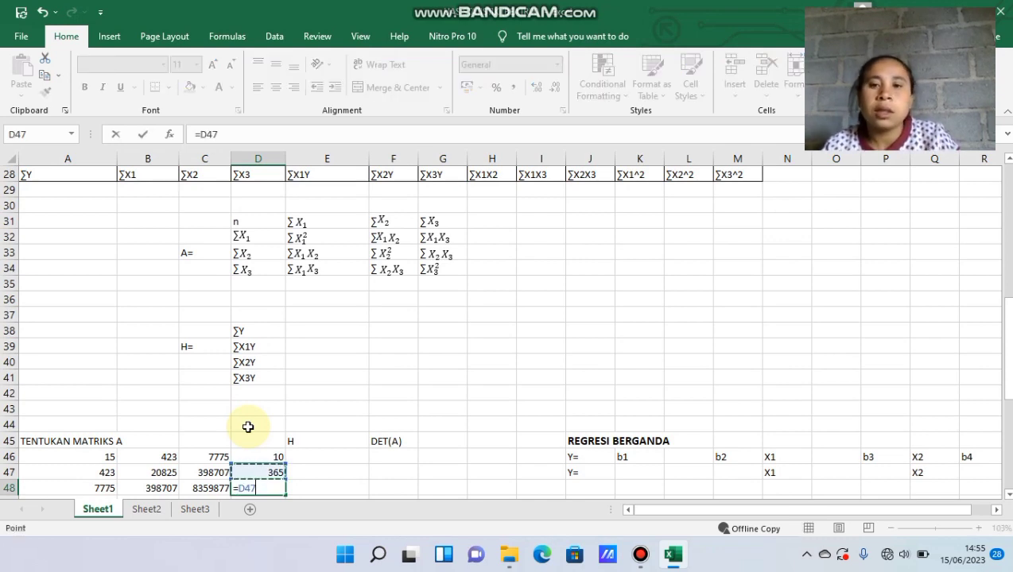
pyautogui.press('Right')
pyautogui.press('Right')
pyautogui.press('Right')
pyautogui.press('Right')
pyautogui.press('Right')
pyautogui.press('Right')
pyautogui.press('Right')
pyautogui.press('Right')
pyautogui.press('Right')
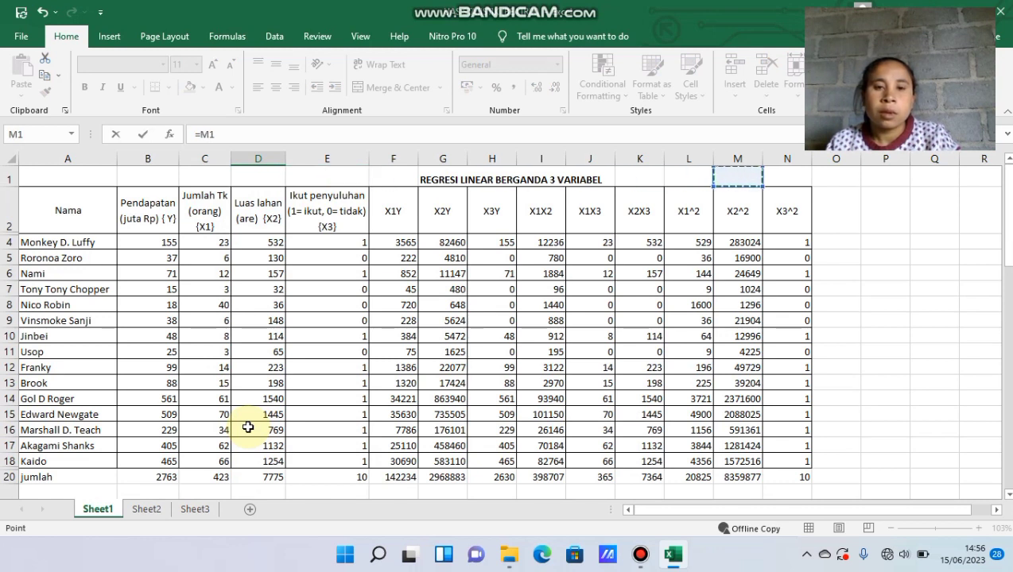
pyautogui.press('Down')
pyautogui.press('Down')
pyautogui.press('Left')
pyautogui.press('Left')
pyautogui.press('Down')
pyautogui.press('Down')
pyautogui.press('Down')
pyautogui.press('Down')
pyautogui.press('Down')
pyautogui.press('Down')
pyautogui.press('Down')
pyautogui.press('Down')
pyautogui.press('Down')
pyautogui.press('Down')
pyautogui.press('Down')
pyautogui.press('Down')
pyautogui.press('Down')
pyautogui.press('Down')
pyautogui.press('Down')
pyautogui.press('Return')
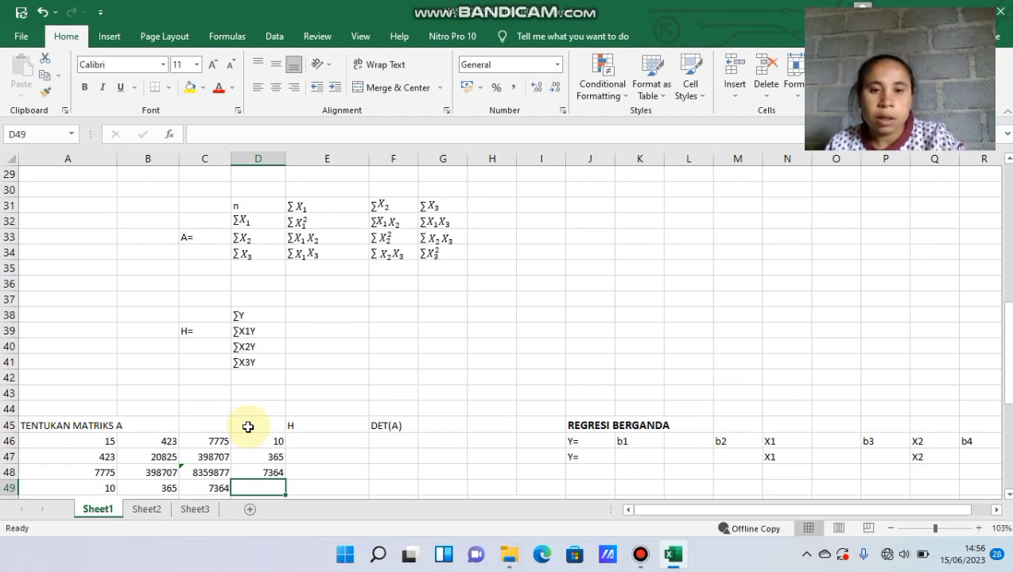
# Enter =N20 in D49 to bring the X3^2 total into the last row of matrix A's fourth column.
pyautogui.write('=')
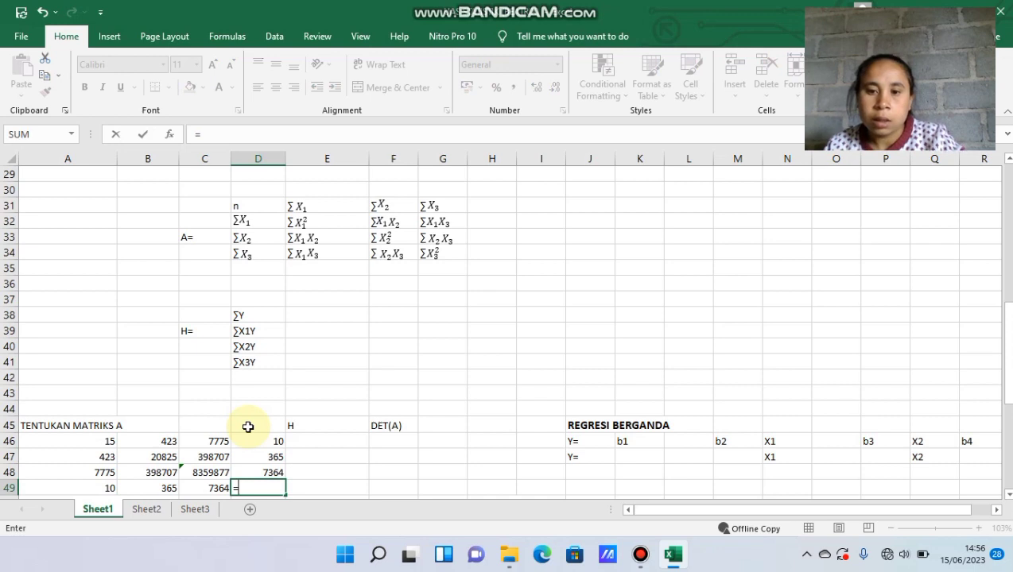
pyautogui.press('Up')
pyautogui.press('Up')
pyautogui.press('Up')
pyautogui.press('Up')
pyautogui.press('Up')
pyautogui.press('Up')
pyautogui.press('Up')
pyautogui.press('Up')
pyautogui.press('Up')
pyautogui.press('Up')
pyautogui.press('Up')
pyautogui.press('Up')
pyautogui.press('Up')
pyautogui.press('Up')
pyautogui.press('Up')
pyautogui.press('Up')
pyautogui.press('Up')
pyautogui.press('Up')
pyautogui.press('Up')
pyautogui.press('Up')
pyautogui.press('Up')
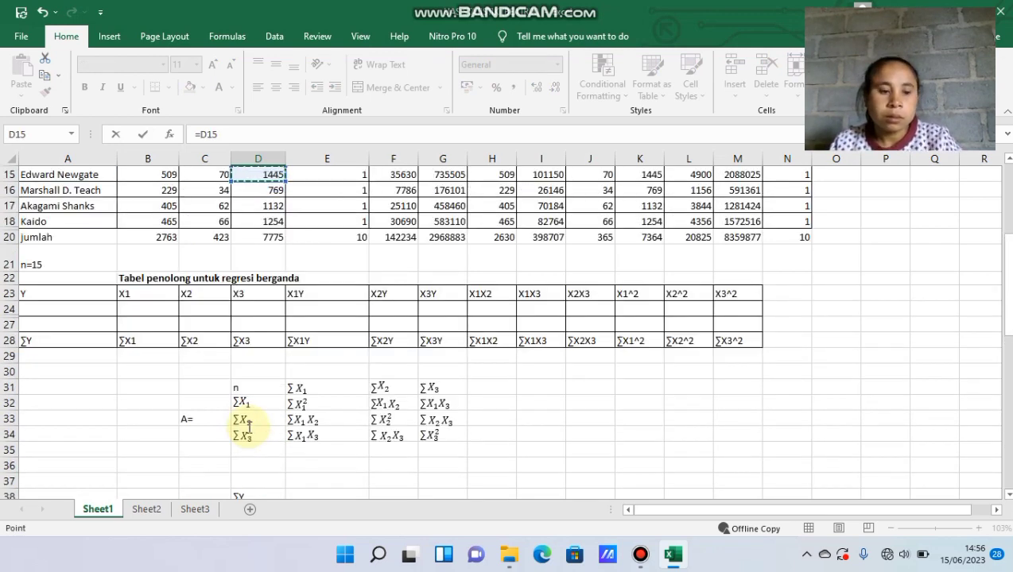
pyautogui.press('Right')
pyautogui.press('Right')
pyautogui.press('Right')
pyautogui.press('Right')
pyautogui.press('Right')
pyautogui.press('Right')
pyautogui.press('Right')
pyautogui.press('Right')
pyautogui.press('Right')
pyautogui.press('Right')
pyautogui.press('Right')
pyautogui.press('Right')
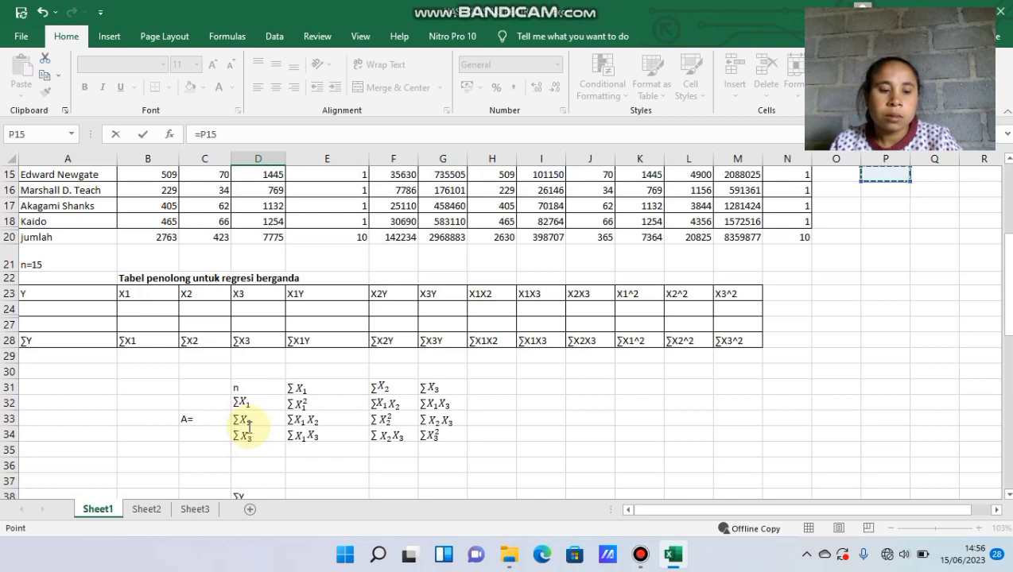
pyautogui.press('Left')
pyautogui.press('Down')
pyautogui.press('Down')
pyautogui.press('Down')
pyautogui.press('Down')
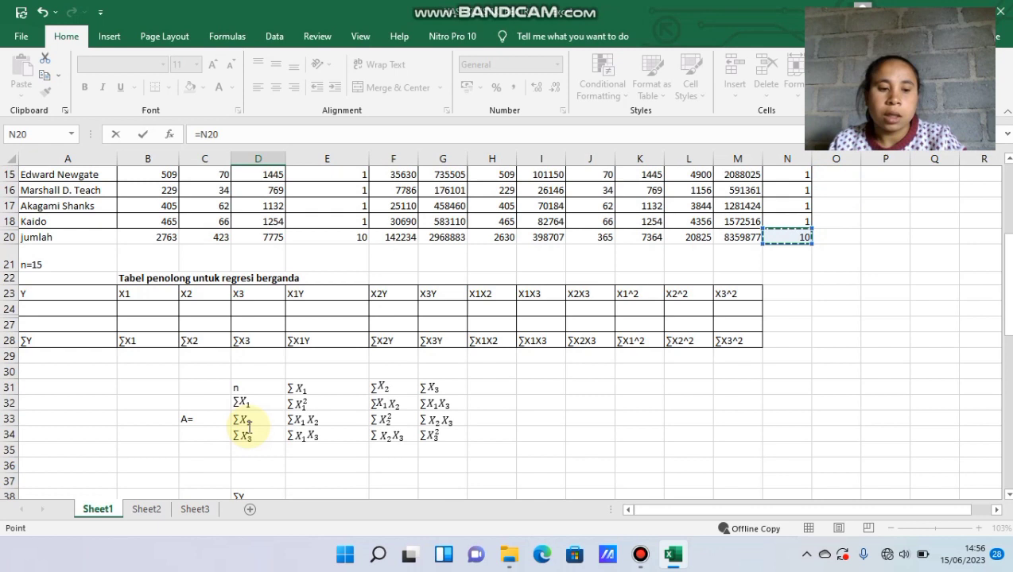
pyautogui.press('Escape')
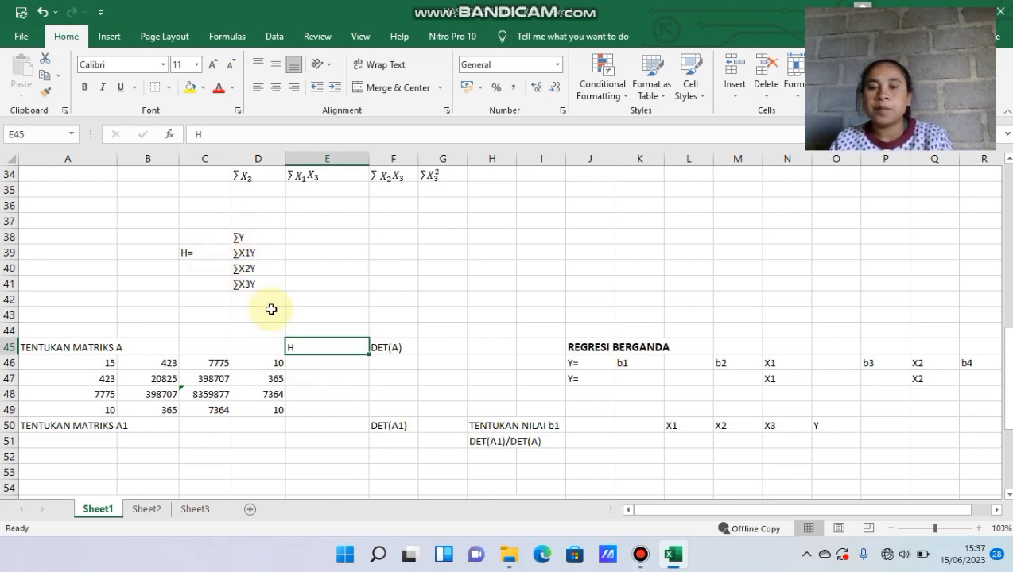
# Enter =B20 in E46 to place the Y total at the head of vector H.
pyautogui.click(326, 363)
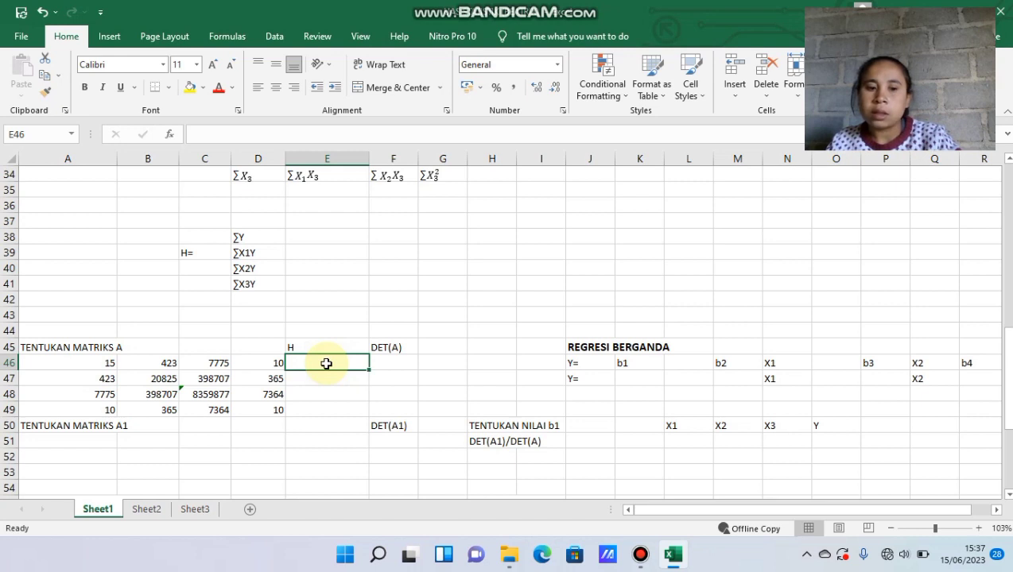
pyautogui.write('=')
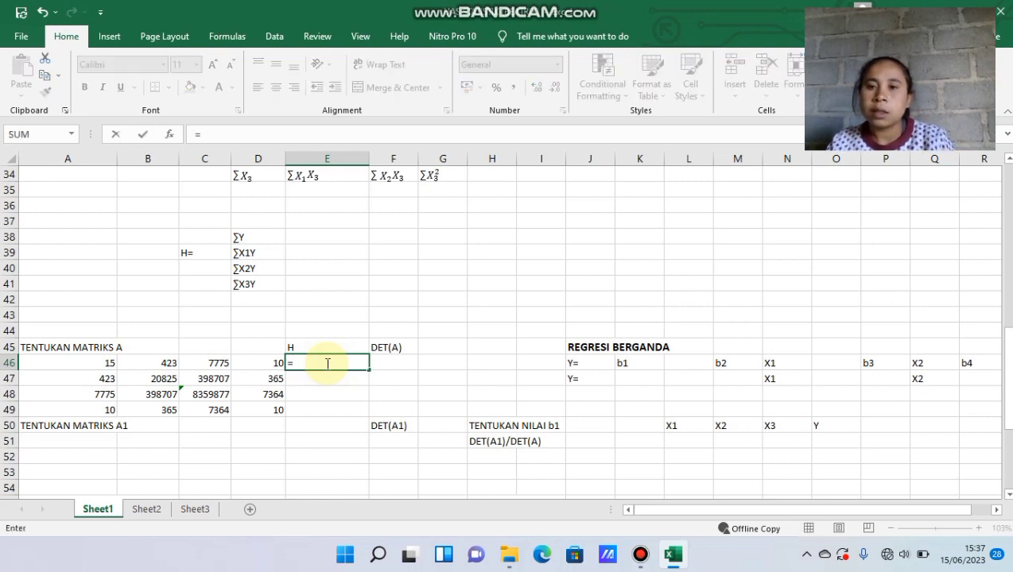
pyautogui.press('Up')
pyautogui.press('Up')
pyautogui.press('Up')
pyautogui.press('Up')
pyautogui.press('Up')
pyautogui.press('Up')
pyautogui.press('Up')
pyautogui.press('Up')
pyautogui.press('Up')
pyautogui.press('Up')
pyautogui.press('Up')
pyautogui.press('Up')
pyautogui.press('Up')
pyautogui.press('Up')
pyautogui.press('Up')
pyautogui.press('Up')
pyautogui.press('Up')
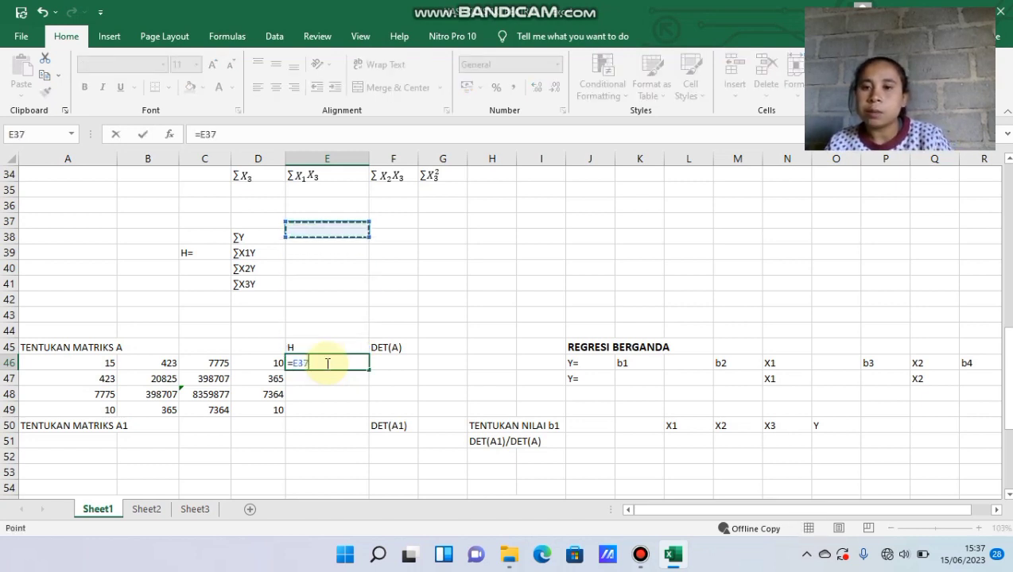
pyautogui.press('Up')
pyautogui.press('Up')
pyautogui.press('Up')
pyautogui.press('Up')
pyautogui.press('Up')
pyautogui.press('Up')
pyautogui.press('Up')
pyautogui.press('Up')
pyautogui.press('Up')
pyautogui.press('Up')
pyautogui.press('Up')
pyautogui.press('Up')
pyautogui.press('Up')
pyautogui.press('Up')
pyautogui.press('Up')
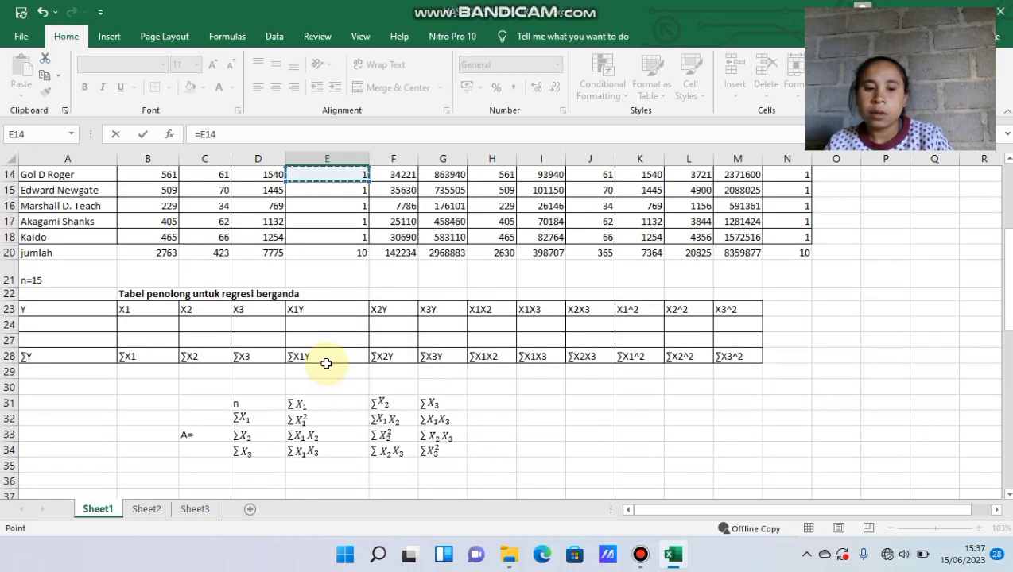
pyautogui.press('Left')
pyautogui.press('Left')
pyautogui.press('Left')
pyautogui.press('Left')
pyautogui.press('Down')
pyautogui.press('Down')
pyautogui.press('Down')
pyautogui.press('Down')
pyautogui.press('Down')
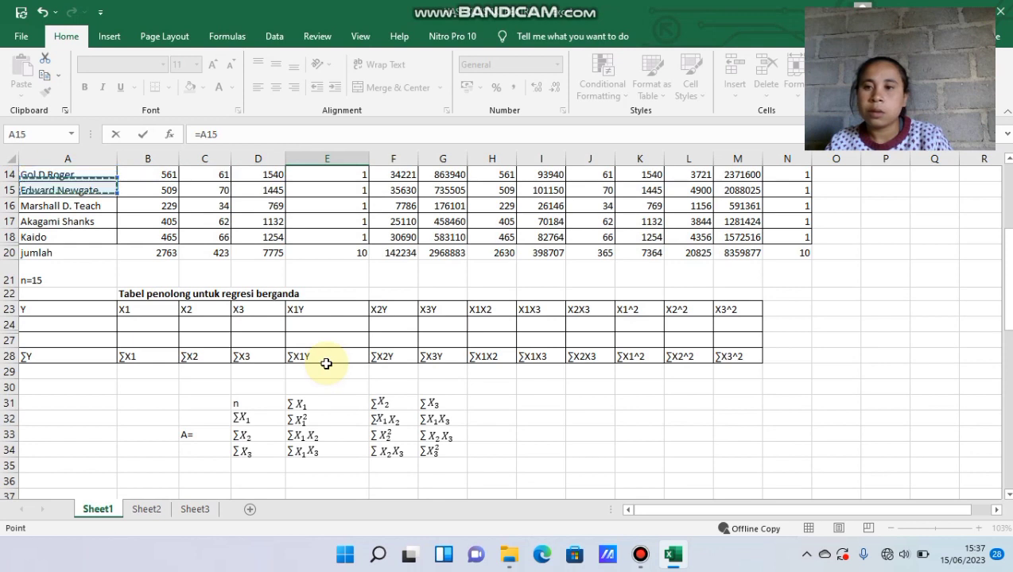
pyautogui.press('Right')
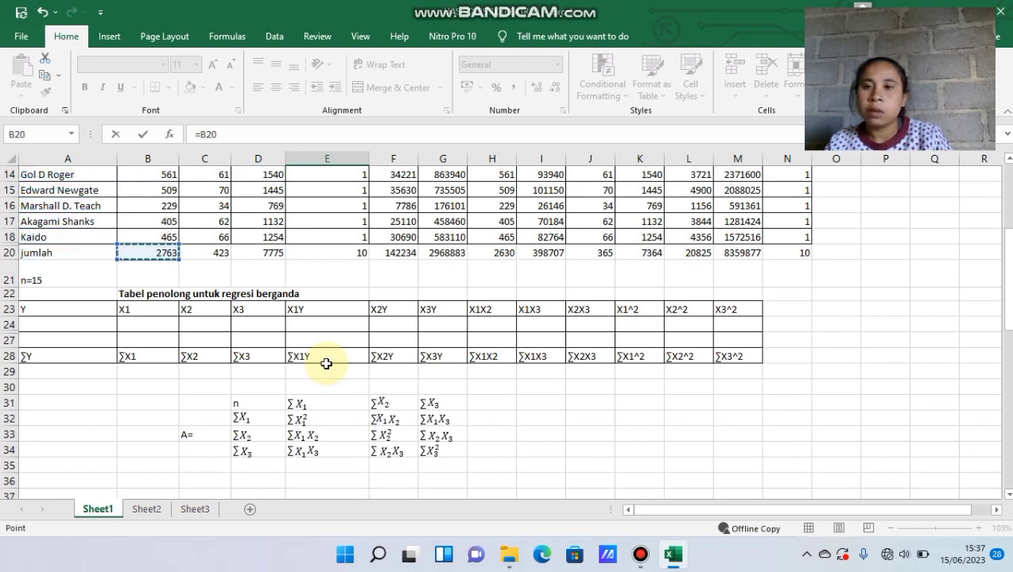
pyautogui.press('Return')
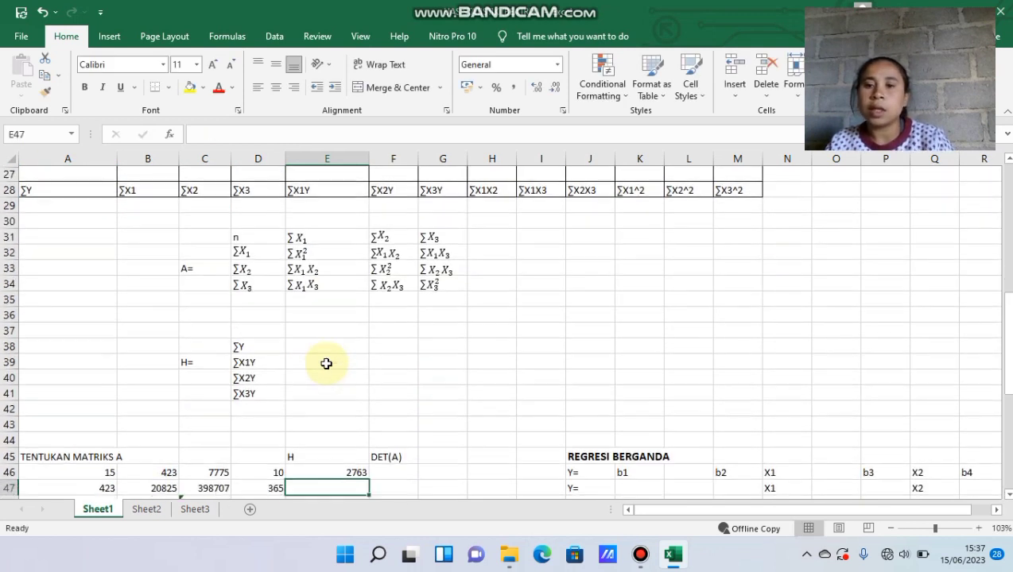
# Enter =F20 in E47 to bring the X1Y total into the second row of vector H.
pyautogui.press('Down')
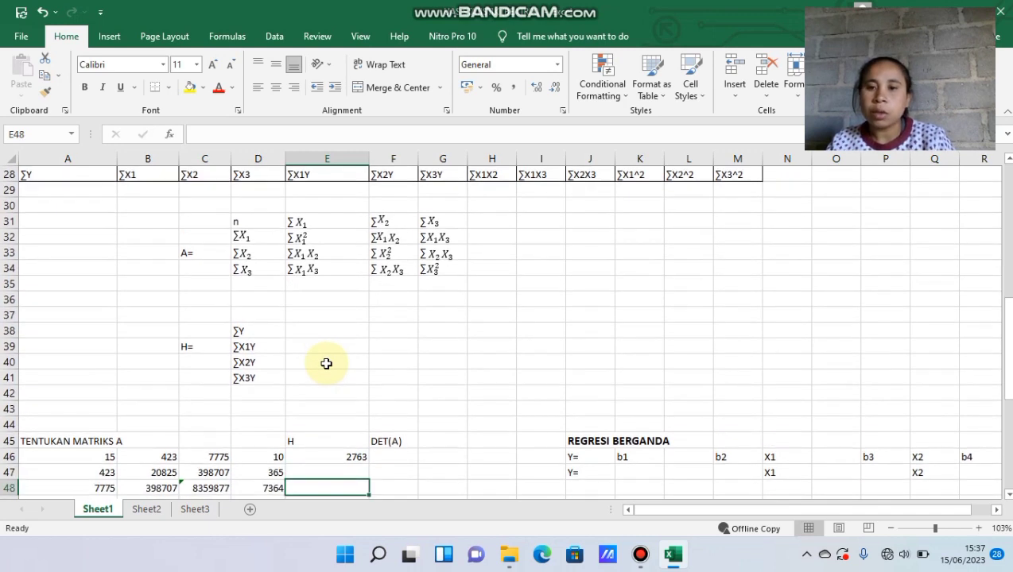
pyautogui.press('Up')
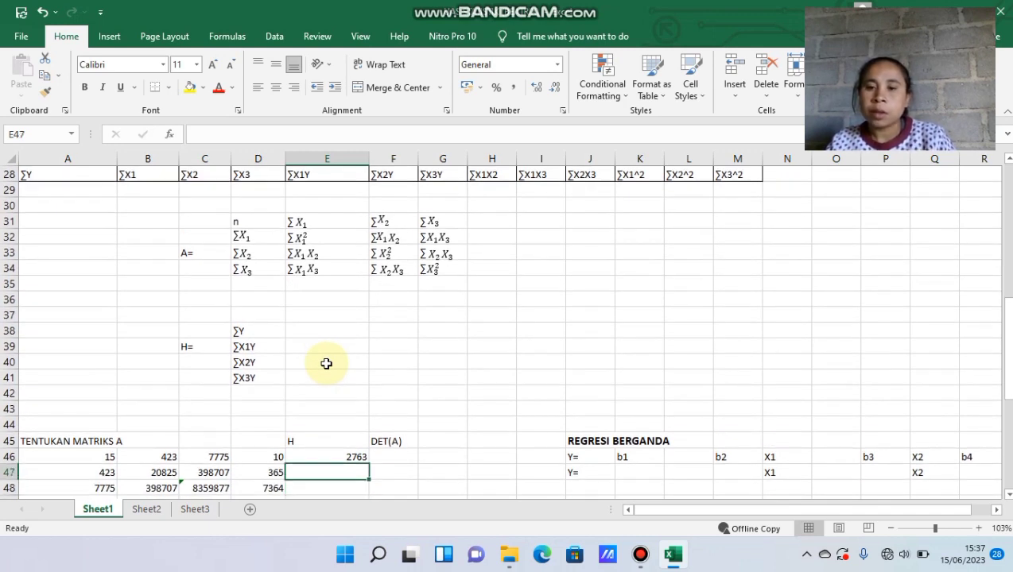
pyautogui.write('=')
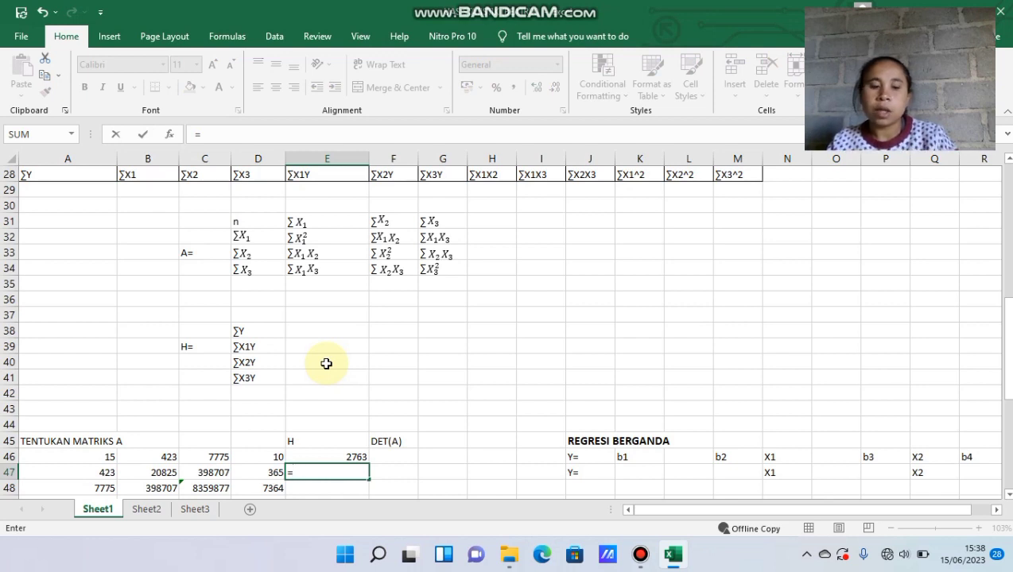
pyautogui.press('Up')
pyautogui.press('Up')
pyautogui.press('Up')
pyautogui.press('Up')
pyautogui.press('Up')
pyautogui.press('Up')
pyautogui.press('Up')
pyautogui.press('Up')
pyautogui.press('Up')
pyautogui.press('Up')
pyautogui.press('Up')
pyautogui.press('Up')
pyautogui.press('Up')
pyautogui.press('Up')
pyautogui.press('Up')
pyautogui.press('Up')
pyautogui.press('Up')
pyautogui.press('Up')
pyautogui.press('Up')
pyautogui.press('Up')
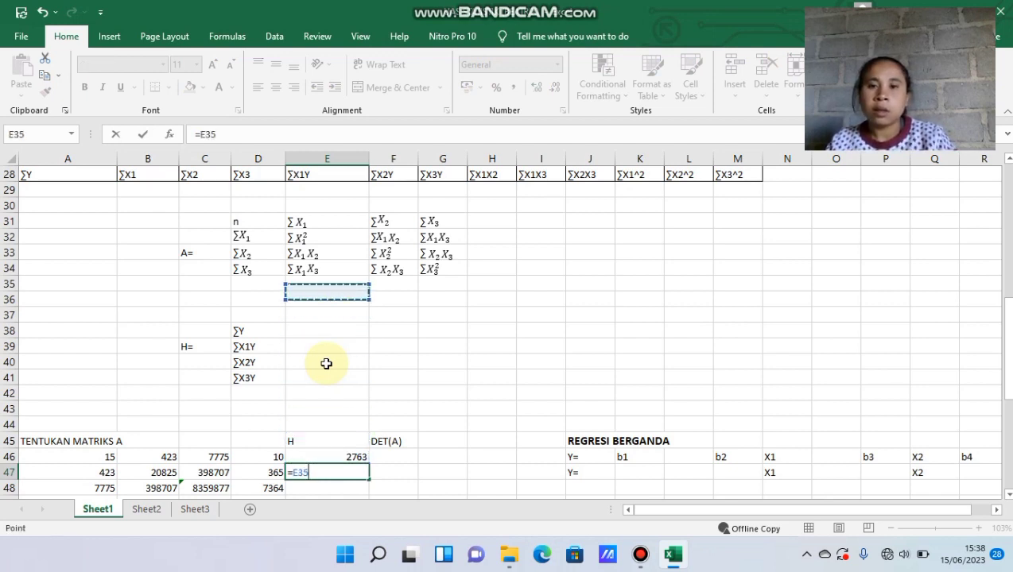
pyautogui.press('Up')
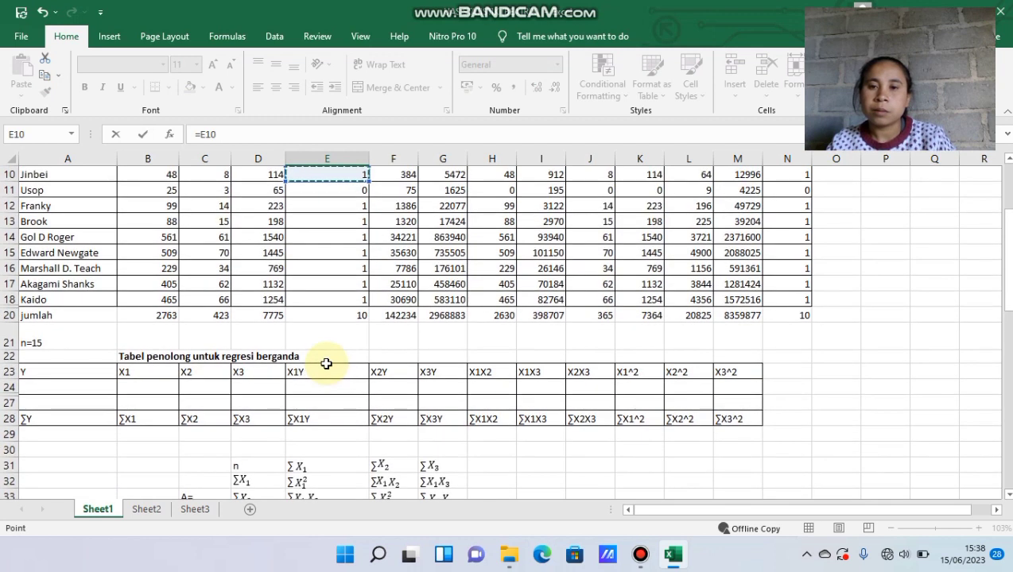
pyautogui.press('Right')
pyautogui.press('Down')
pyautogui.press('Down')
pyautogui.press('Down')
pyautogui.press('Down')
pyautogui.press('Down')
pyautogui.press('Down')
pyautogui.press('Down')
pyautogui.press('Down')
pyautogui.press('Down')
pyautogui.press('Down')
pyautogui.press('Down')
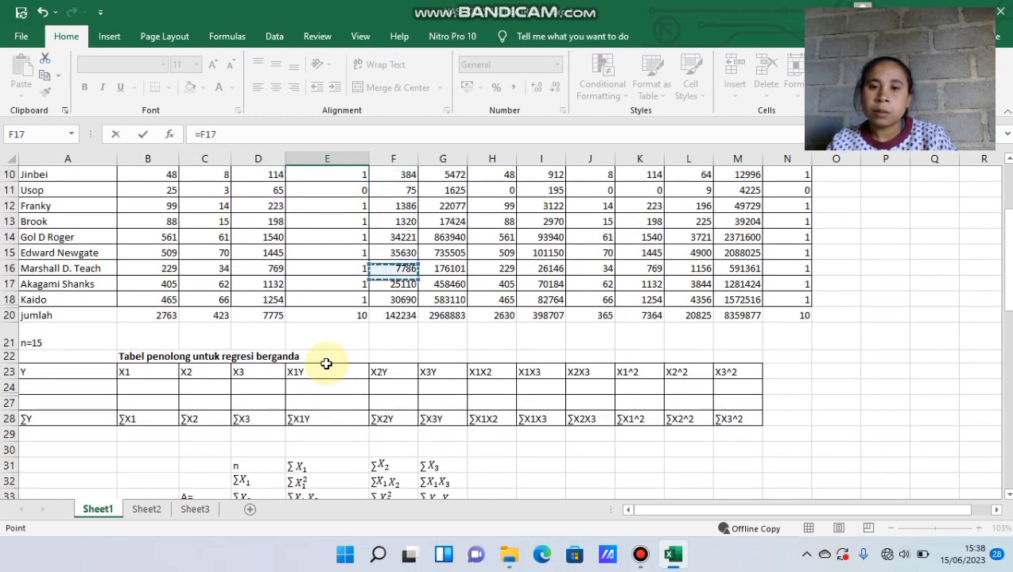
pyautogui.press('Up')
pyautogui.press('Up')
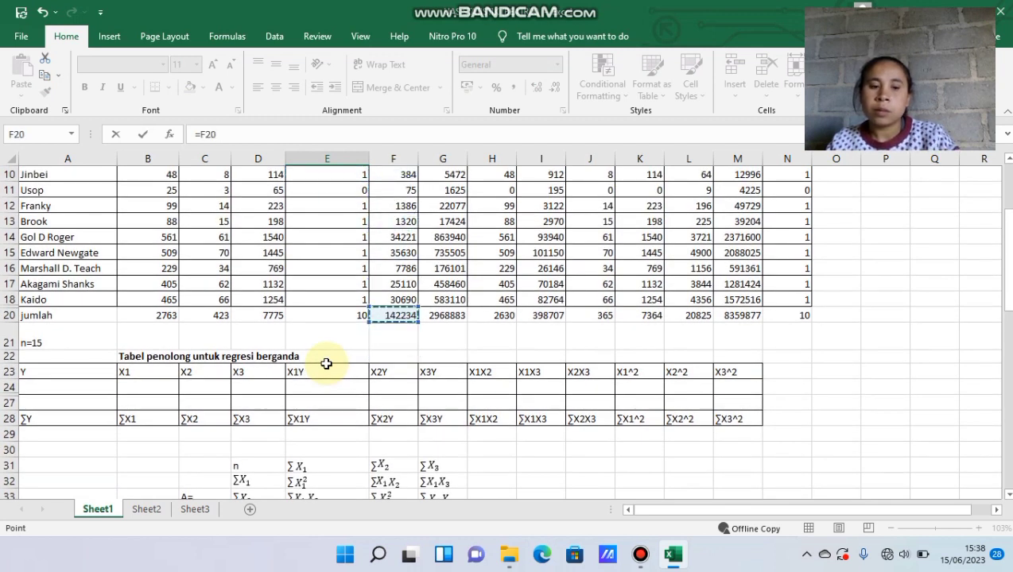
pyautogui.press('Return')
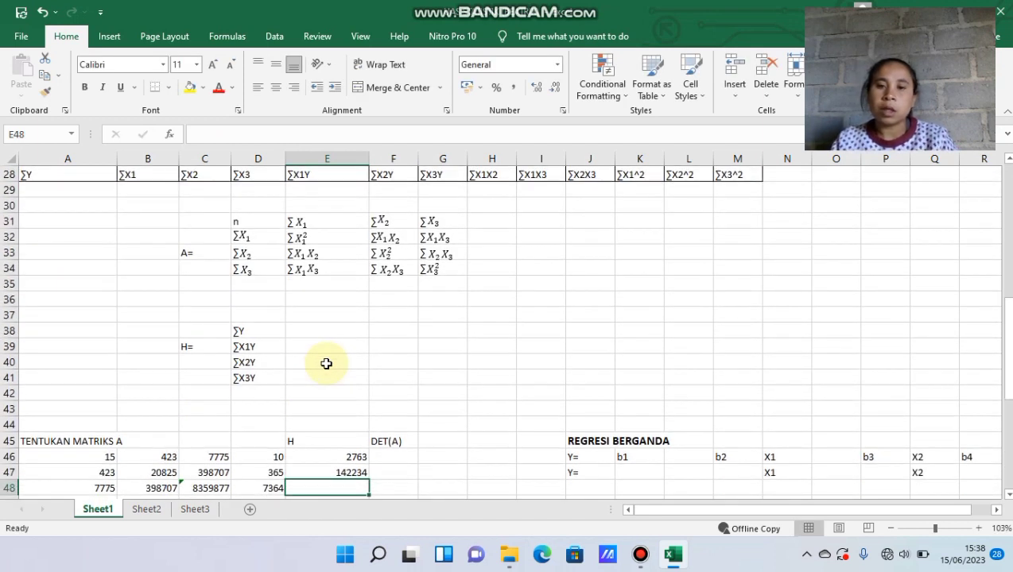
# Enter =G20 in E48 to bring the X2Y total into the third row of vector H.
pyautogui.write('=')
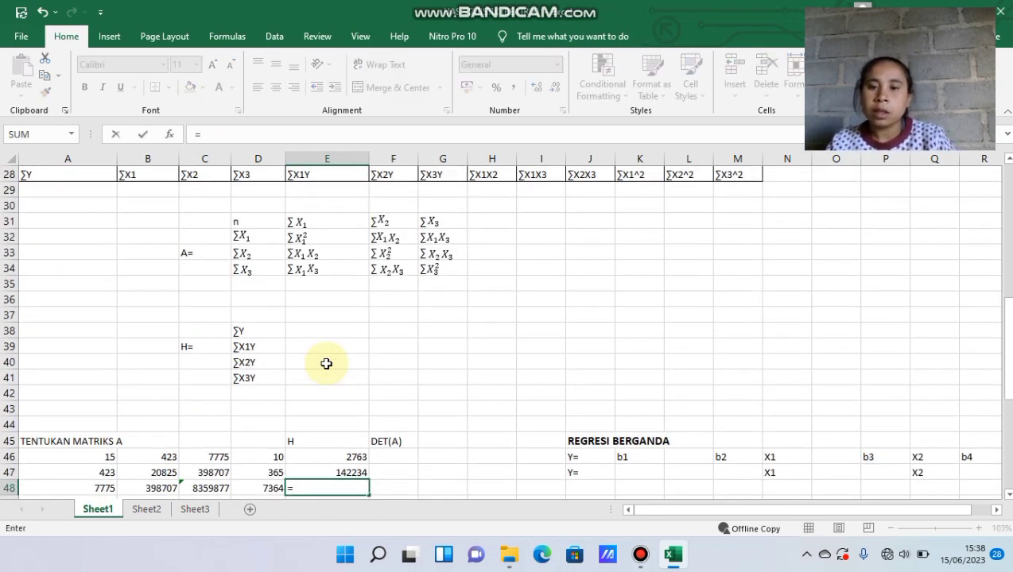
pyautogui.press('Up')
pyautogui.press('Up')
pyautogui.press('Up')
pyautogui.press('Up')
pyautogui.press('Up')
pyautogui.press('Up')
pyautogui.press('Up')
pyautogui.press('Up')
pyautogui.press('Up')
pyautogui.press('Up')
pyautogui.press('Up')
pyautogui.press('Up')
pyautogui.press('Up')
pyautogui.press('Up')
pyautogui.press('Up')
pyautogui.press('Up')
pyautogui.press('Up')
pyautogui.press('Up')
pyautogui.press('Up')
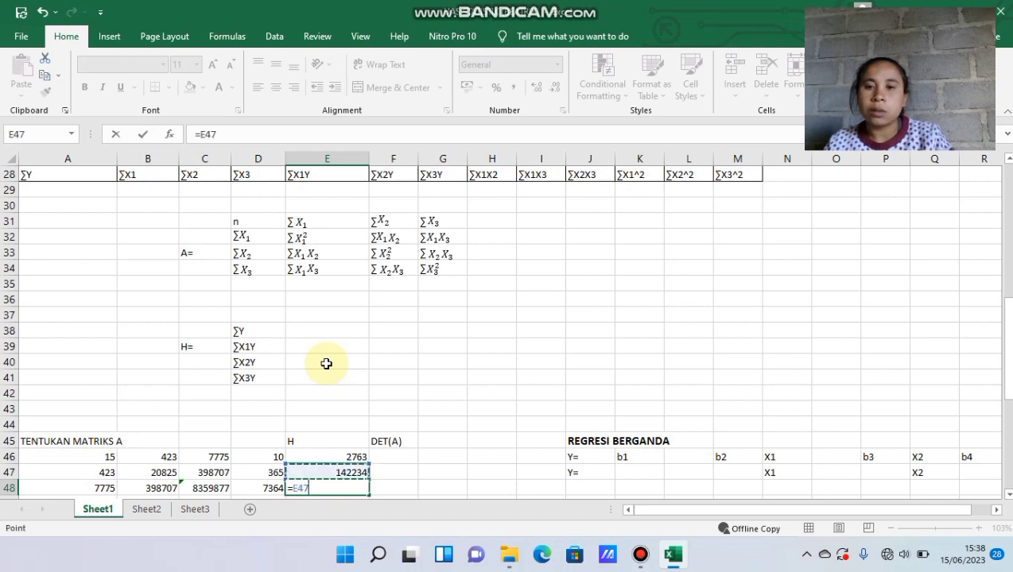
pyautogui.press('Up')
pyautogui.press('Up')
pyautogui.press('Up')
pyautogui.press('Up')
pyautogui.press('Up')
pyautogui.press('Up')
pyautogui.press('Up')
pyautogui.press('Up')
pyautogui.press('Up')
pyautogui.press('Up')
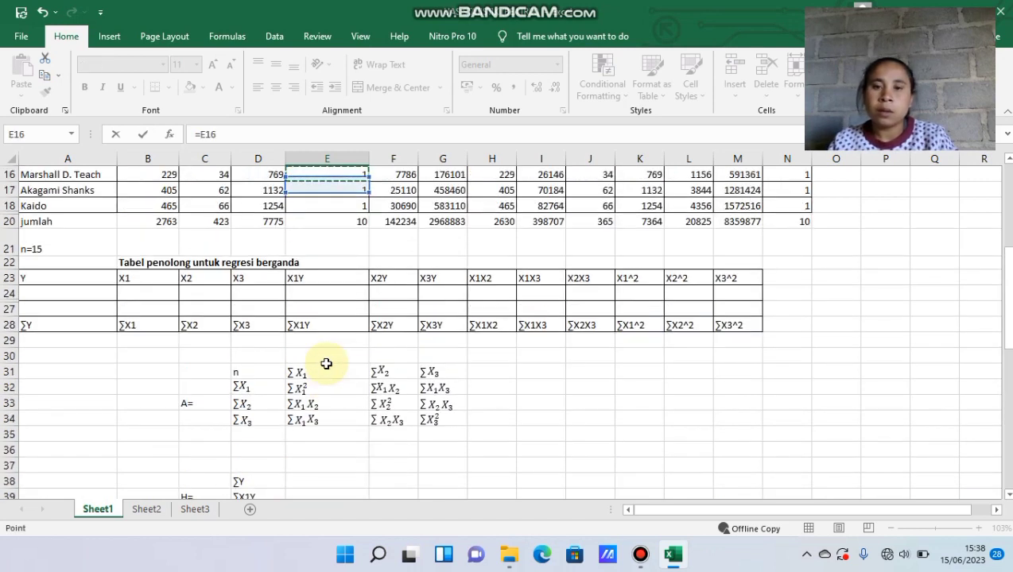
pyautogui.press('Right')
pyautogui.press('Right')
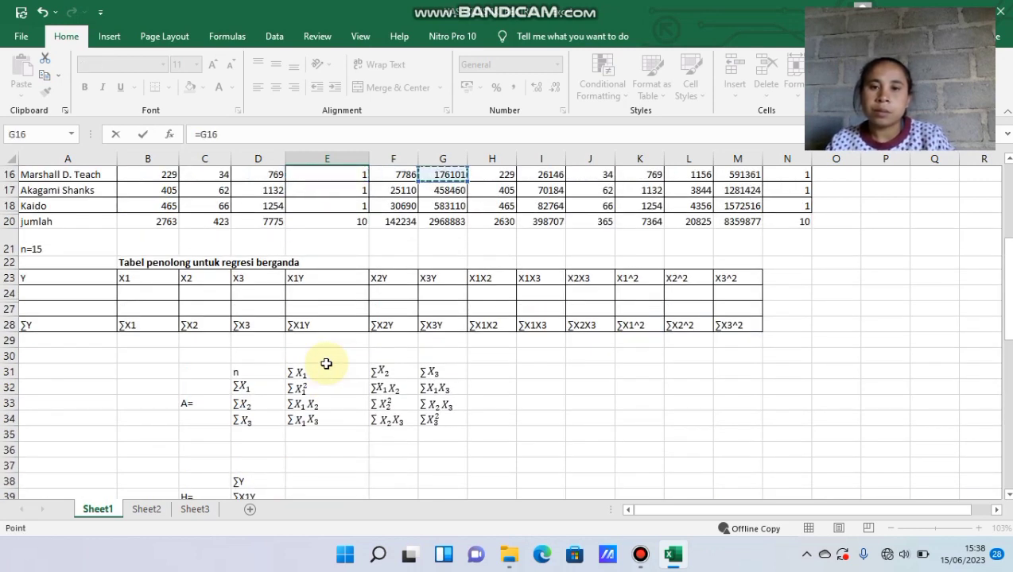
pyautogui.press('Down')
pyautogui.press('Down')
pyautogui.press('Down')
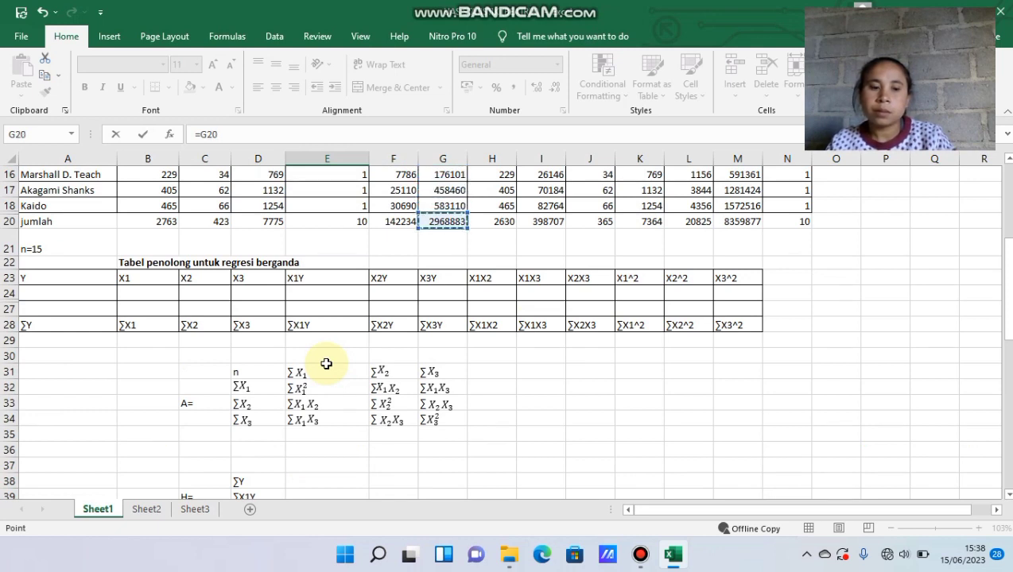
pyautogui.press('Return')
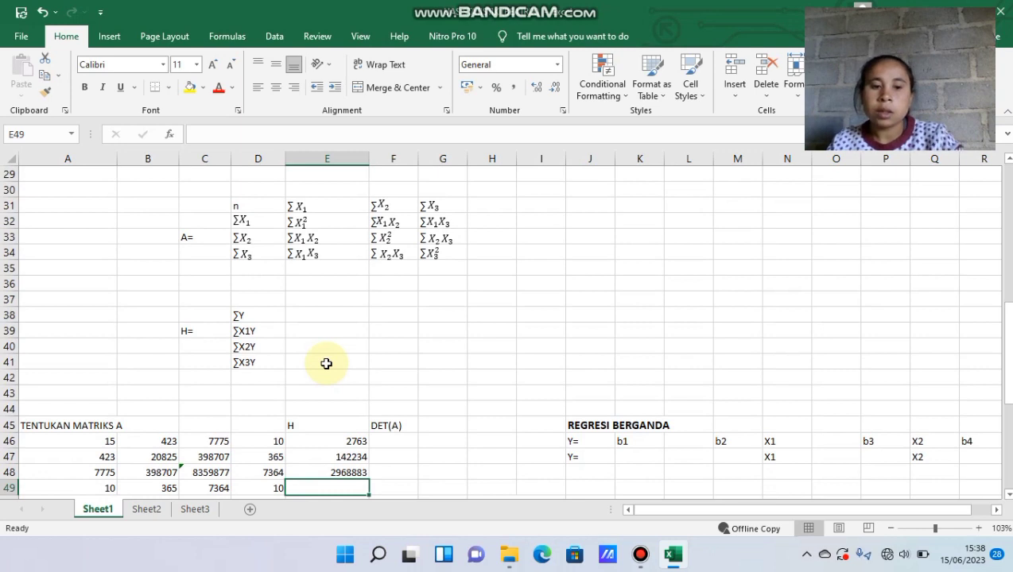
# Enter =H20 in E49 to bring the X3Y total into the last row of vector H.
pyautogui.write('=')
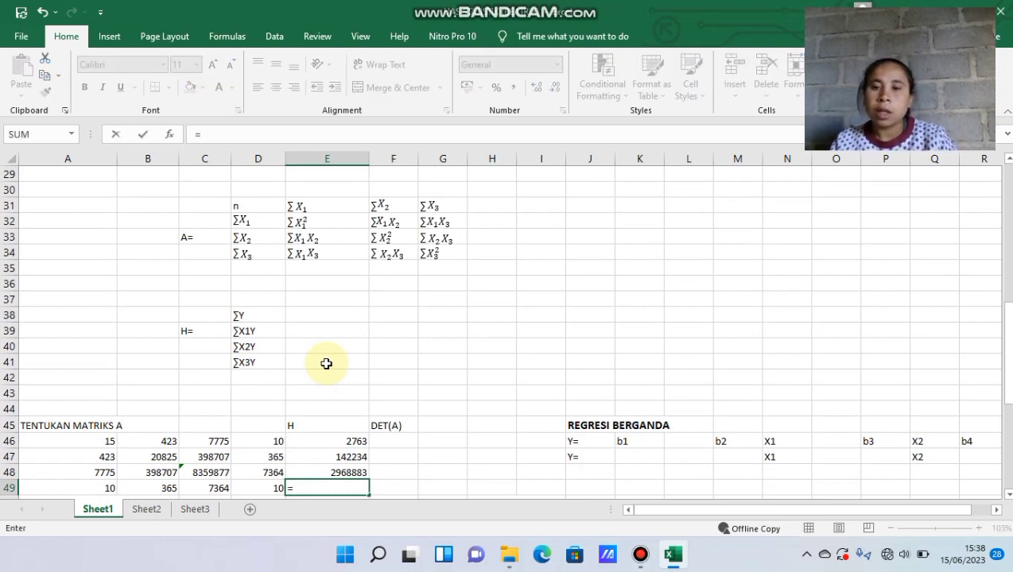
pyautogui.press('Up')
pyautogui.press('Up')
pyautogui.press('Up')
pyautogui.press('Up')
pyautogui.press('Up')
pyautogui.press('Up')
pyautogui.press('Up')
pyautogui.press('Up')
pyautogui.press('Up')
pyautogui.press('Up')
pyautogui.press('Up')
pyautogui.press('Up')
pyautogui.press('Up')
pyautogui.press('Up')
pyautogui.press('Up')
pyautogui.press('Up')
pyautogui.press('Up')
pyautogui.press('Up')
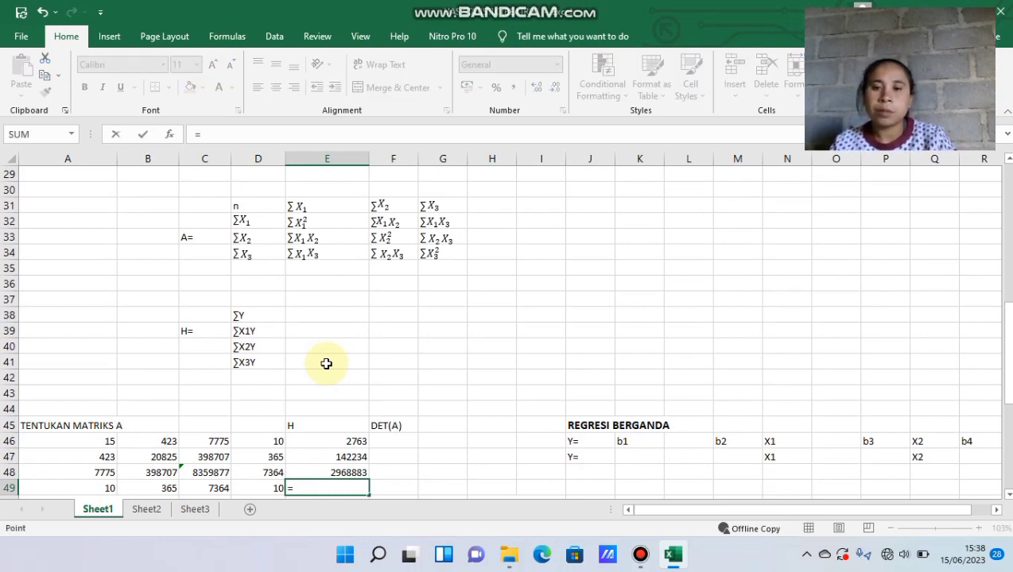
pyautogui.press('Up')
pyautogui.press('Up')
pyautogui.press('Up')
pyautogui.press('Up')
pyautogui.press('Up')
pyautogui.press('Up')
pyautogui.press('Up')
pyautogui.press('Up')
pyautogui.press('Up')
pyautogui.press('Up')
pyautogui.press('Up')
pyautogui.press('Up')
pyautogui.press('Up')
pyautogui.press('Up')
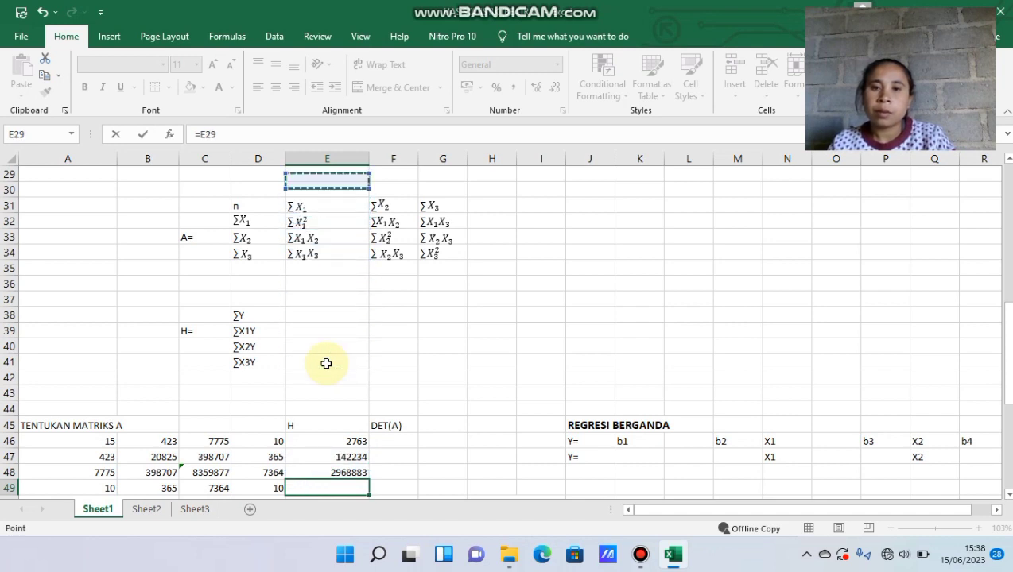
pyautogui.press('Right')
pyautogui.press('Right')
pyautogui.press('Right')
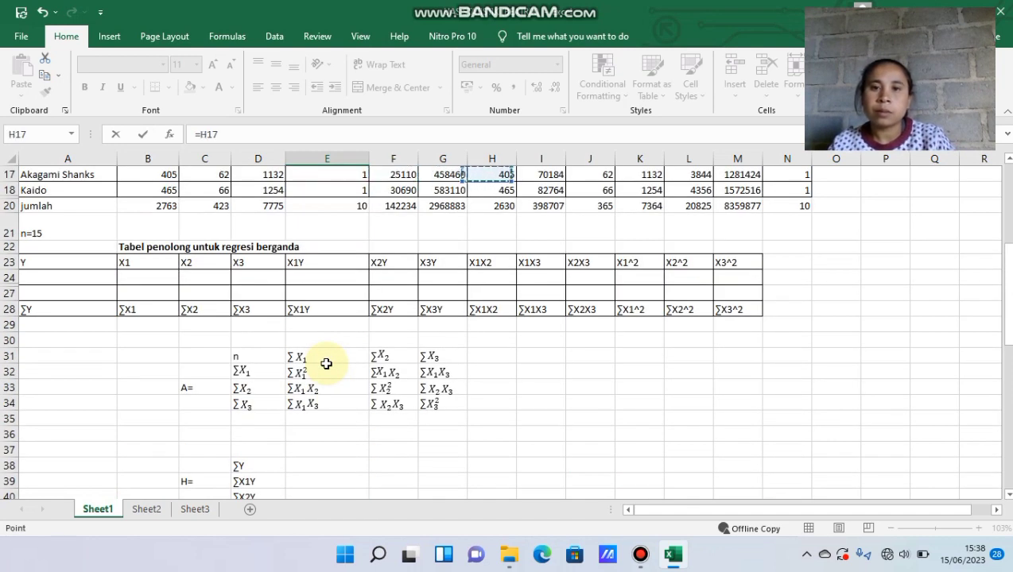
pyautogui.press('Down')
pyautogui.press('Down')
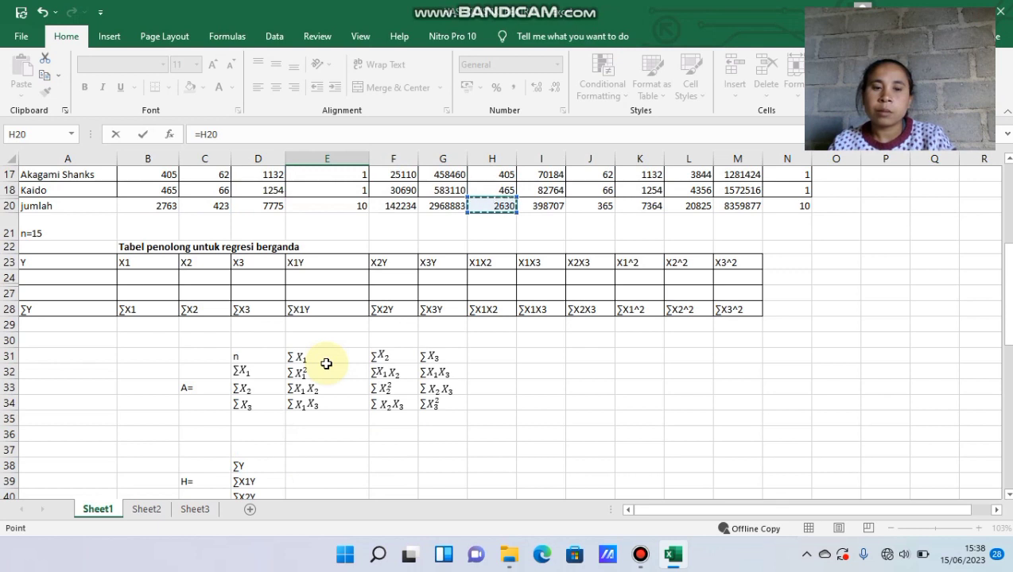
pyautogui.press('Return')
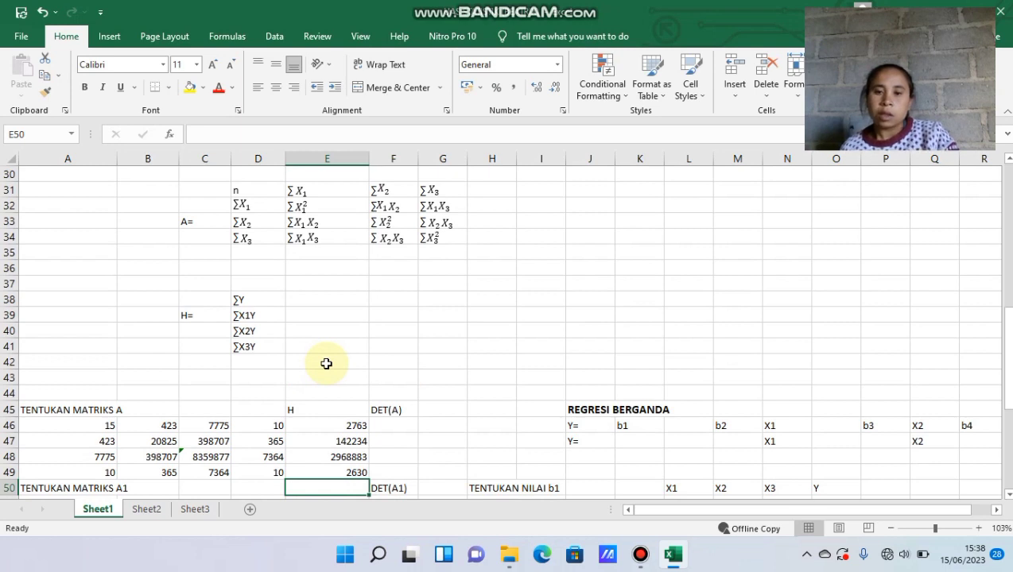
# Examine the empty first column of matrix A1 in A51:A54 against the vector H values in E46:E49.
pyautogui.press('Down')
pyautogui.press('Down')
pyautogui.press('Down')
pyautogui.press('Down')
pyautogui.press('Down')
pyautogui.press('Down')
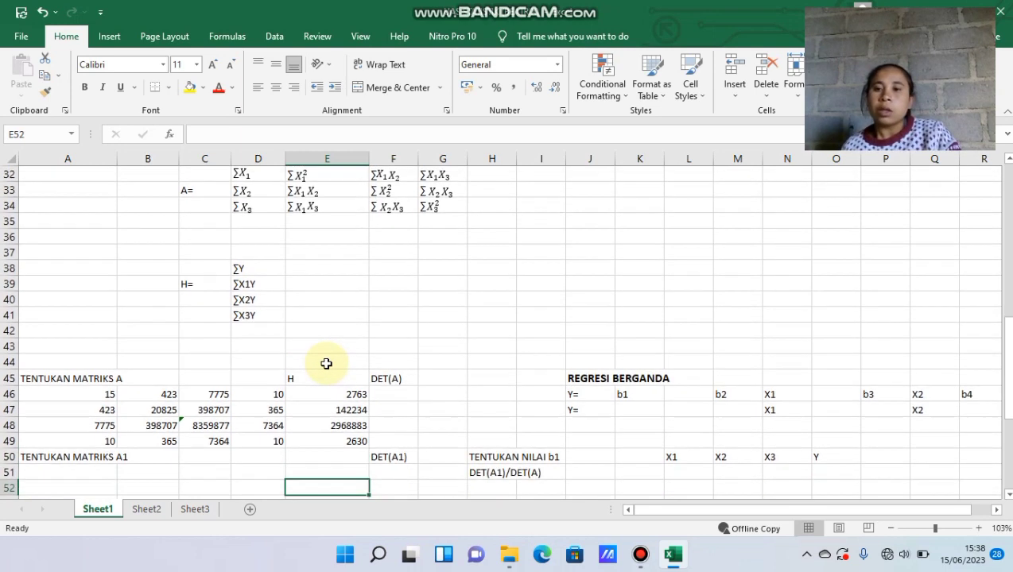
pyautogui.press('Down')
pyautogui.press('Down')
pyautogui.press('Down')
pyautogui.press('Down')
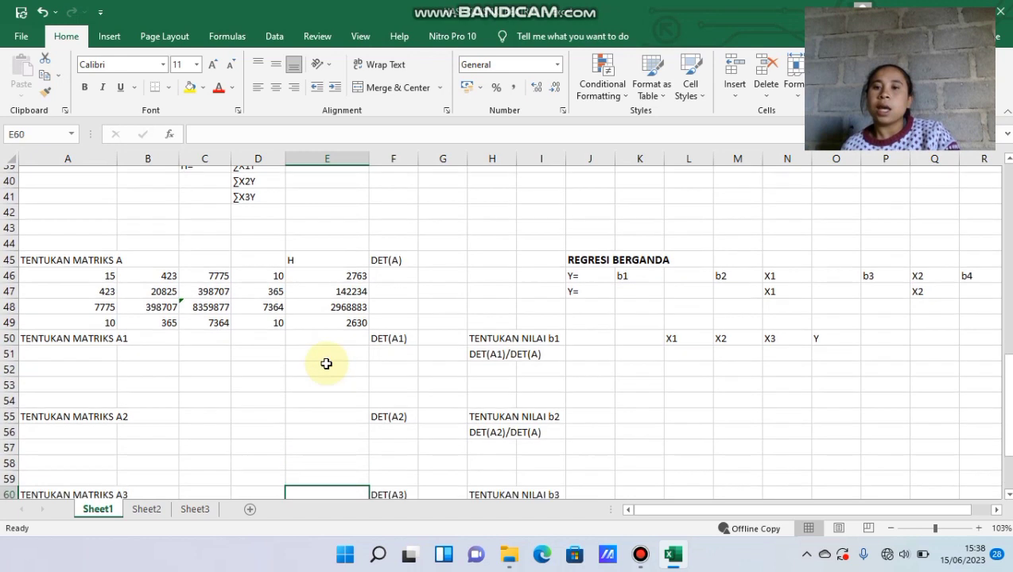
pyautogui.click(67, 346)
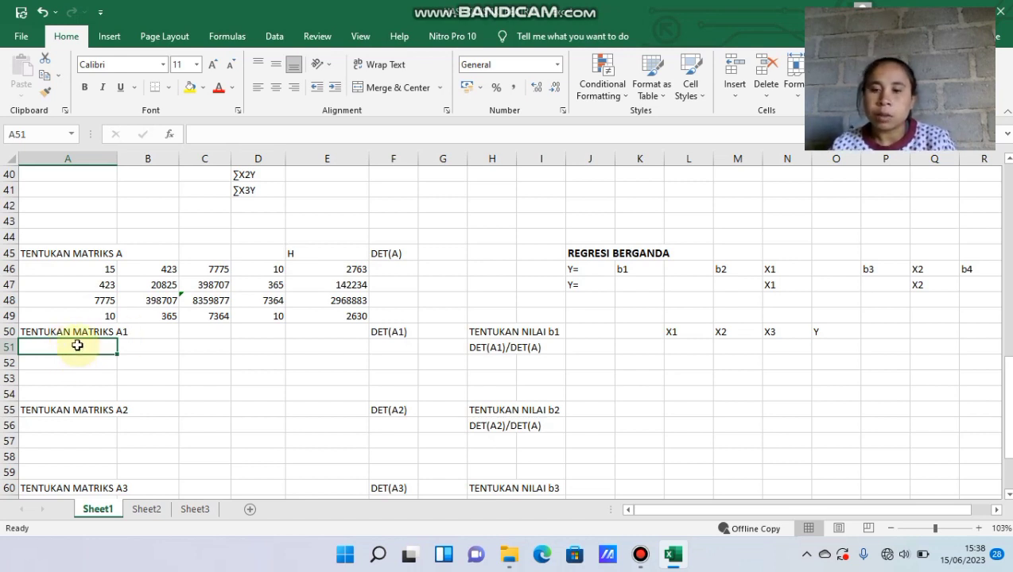
pyautogui.moveTo(77, 345); pyautogui.dragTo(79, 391)
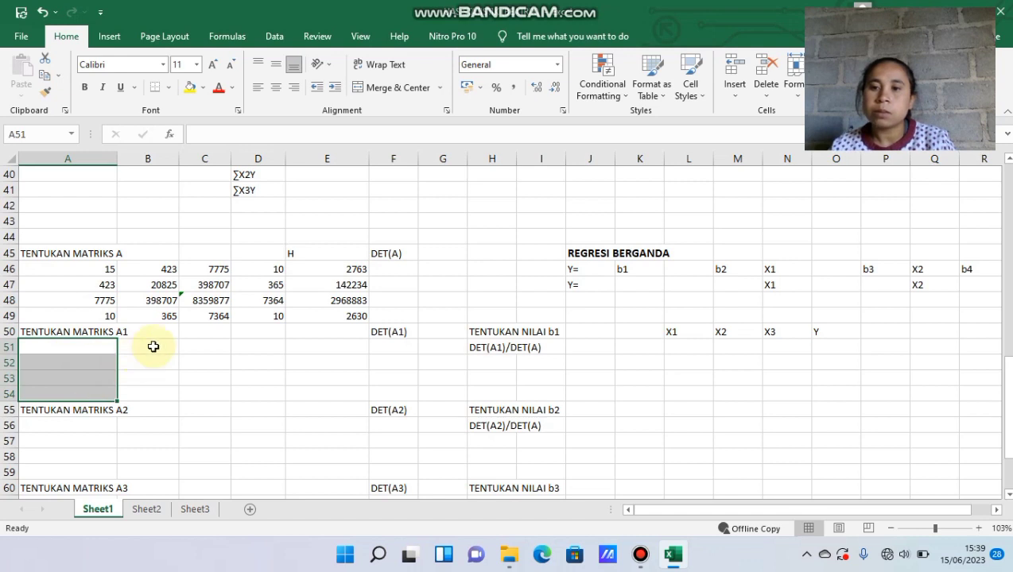
pyautogui.click(344, 268)
pyautogui.moveTo(344, 268); pyautogui.dragTo(351, 312)
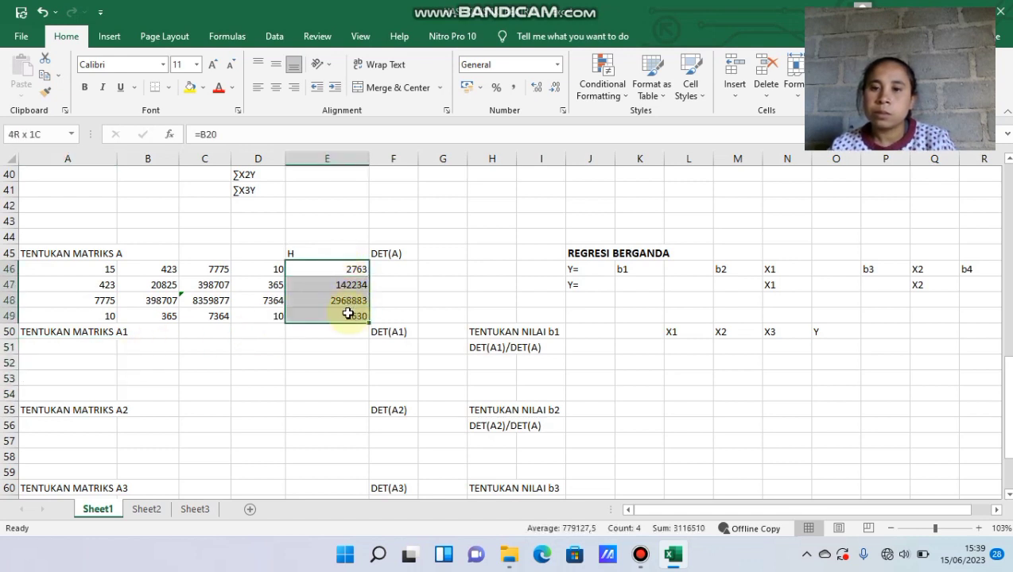
# Enter =E46 in A51 and fill it down to A54 to place vector H in the first column of matrix A1.
pyautogui.click(36, 349)
pyautogui.write('=')
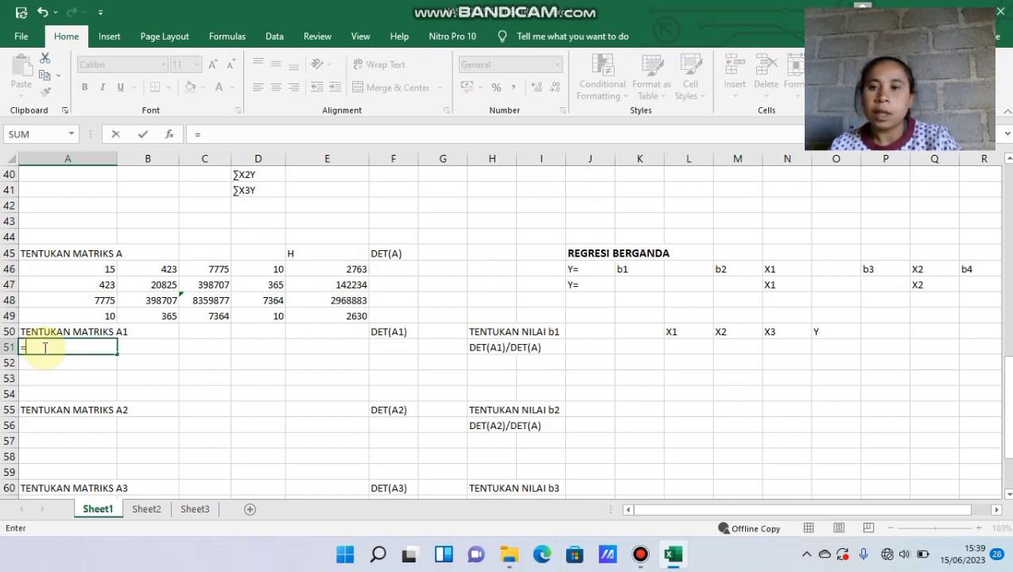
pyautogui.click(339, 270)
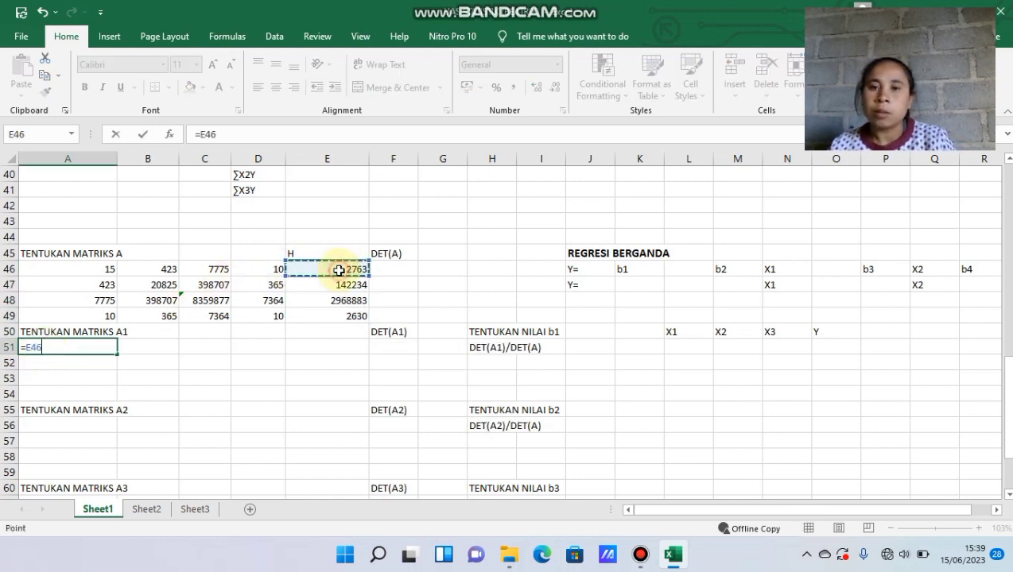
pyautogui.press('Return')
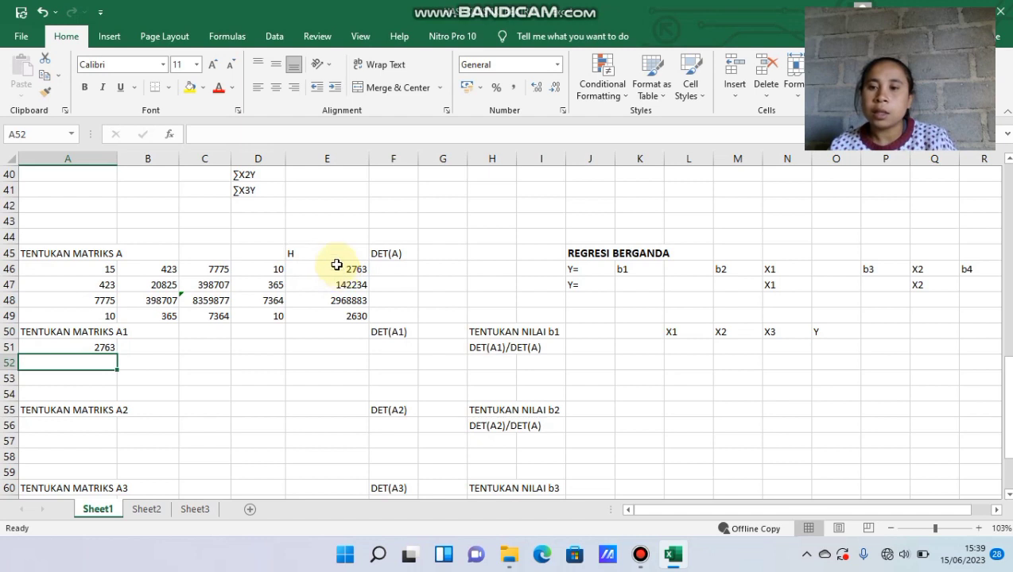
pyautogui.click(109, 342)
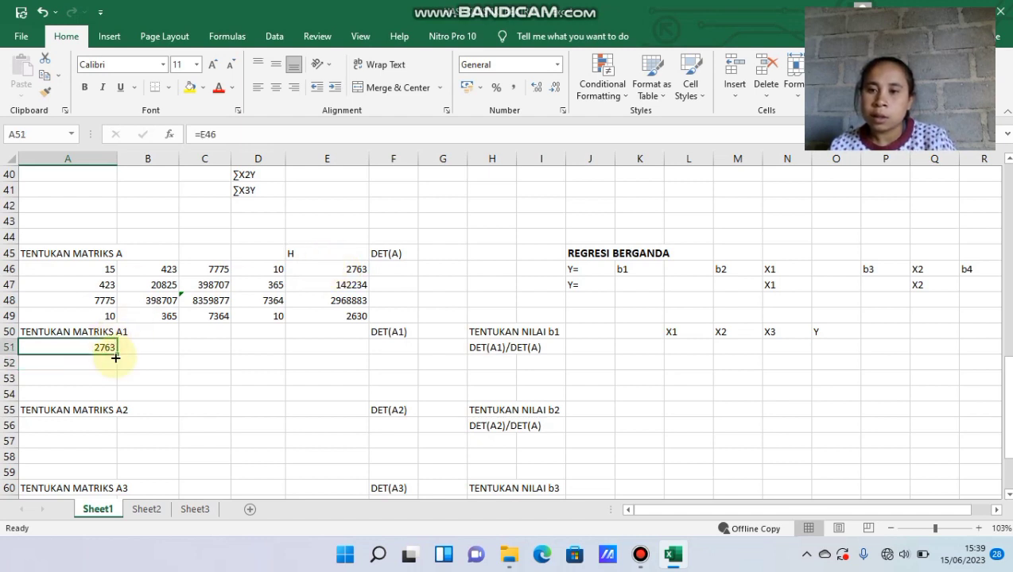
pyautogui.moveTo(117, 355); pyautogui.dragTo(117, 398)
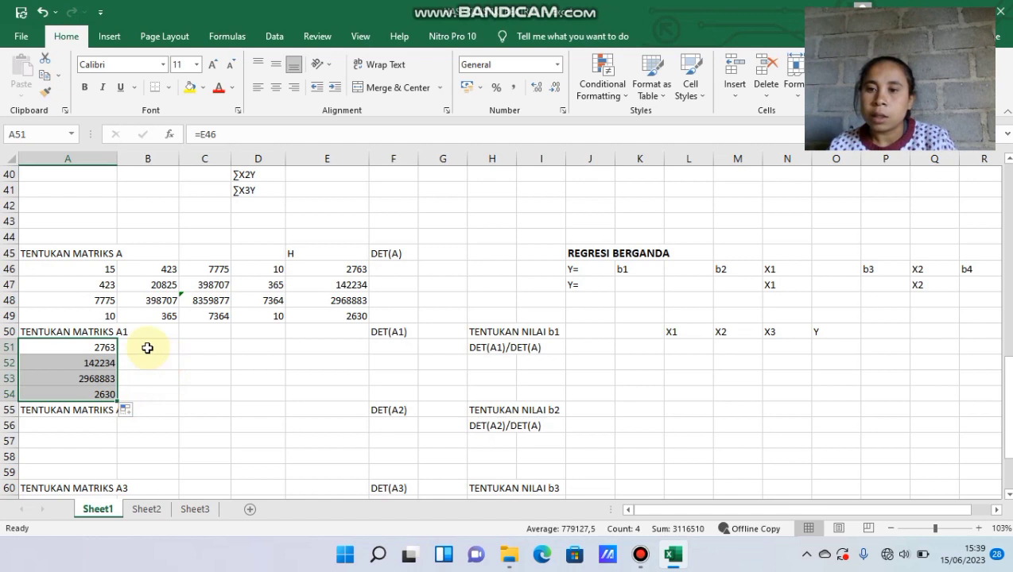
# Enter =B46 in B51 to bring matrix A's first-row, second-column value into matrix A1.
pyautogui.click(147, 347)
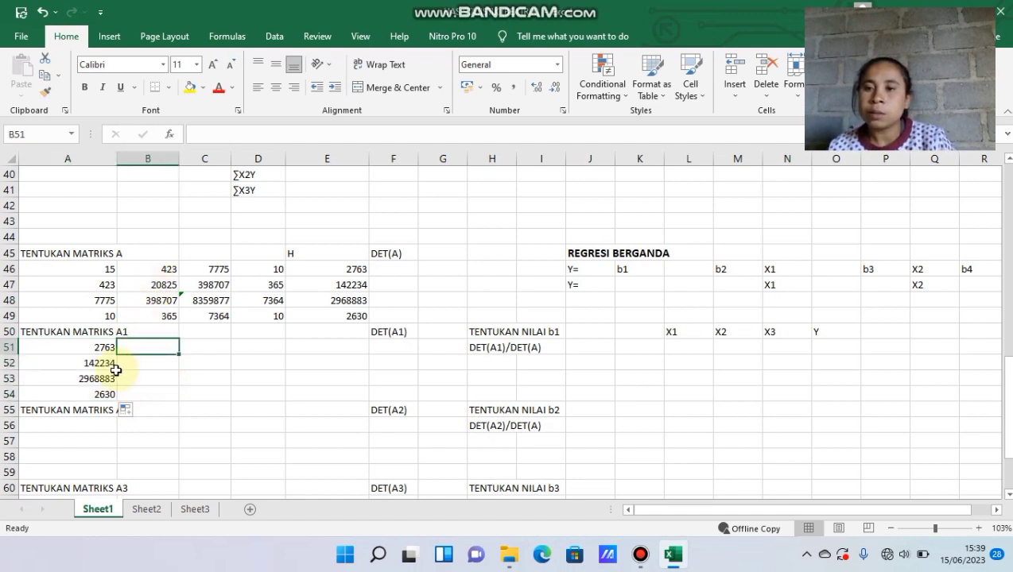
pyautogui.write('=')
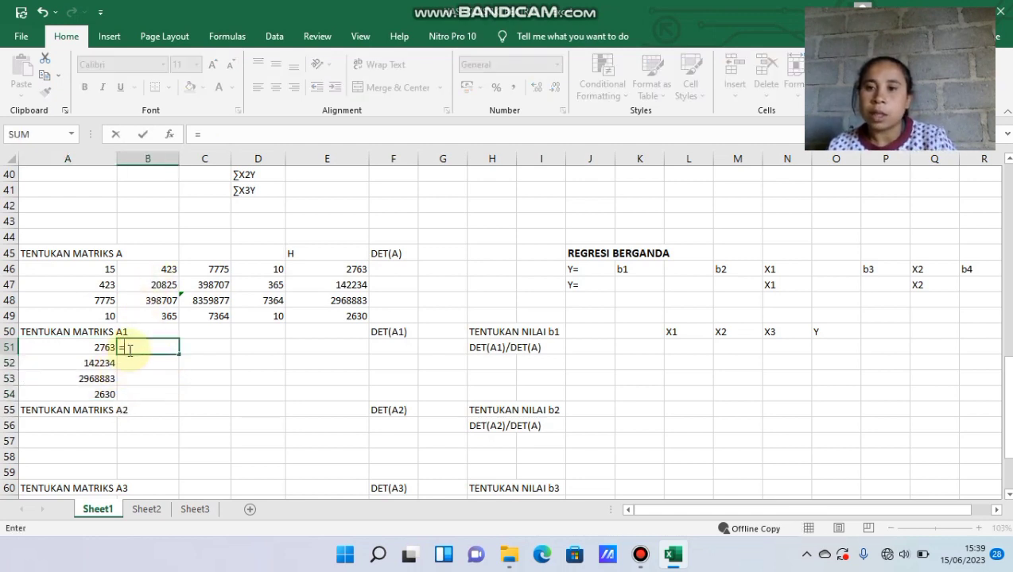
pyautogui.click(163, 271)
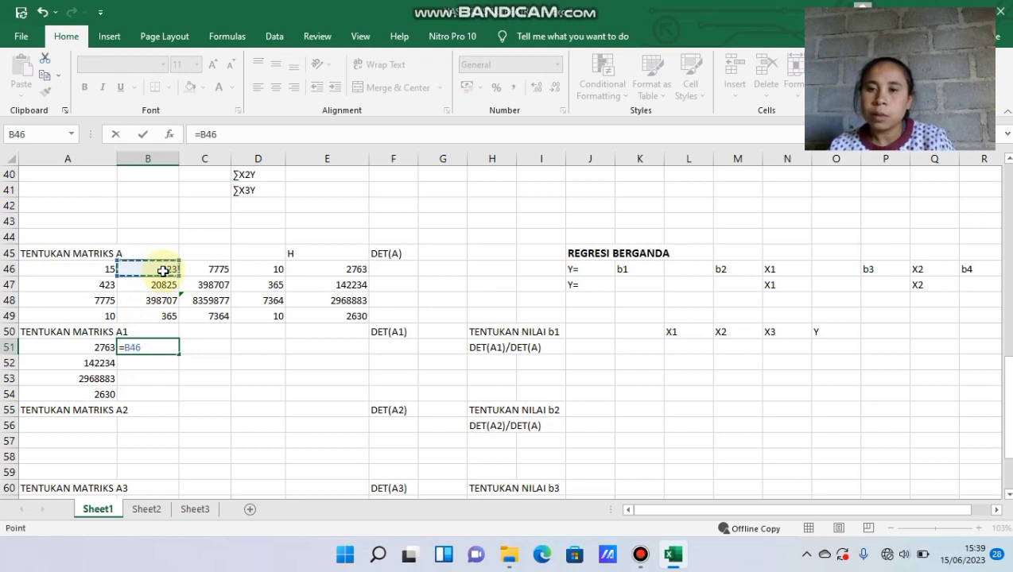
pyautogui.press('Return')
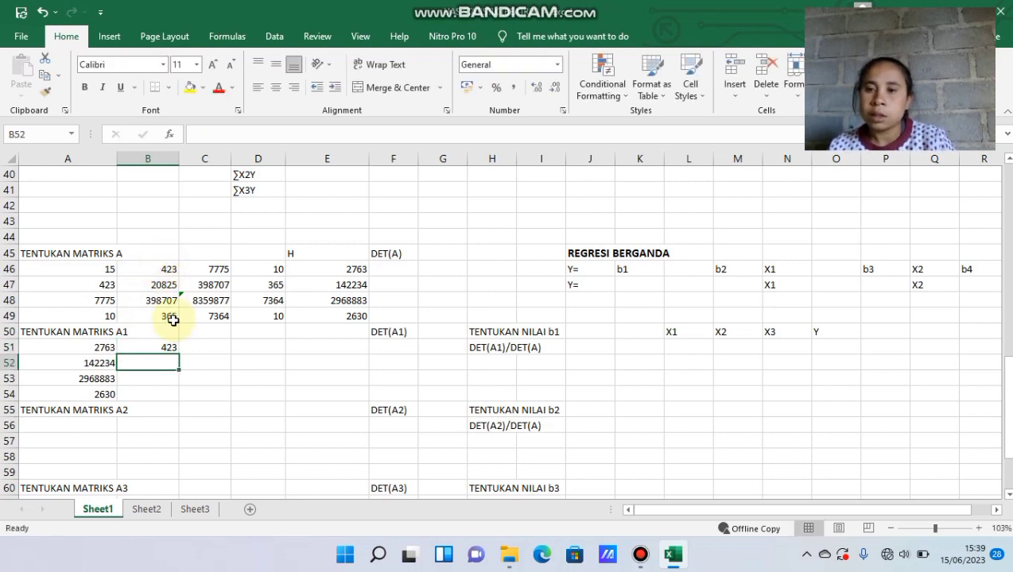
# Fill the B51 formula down to B54, then enter =C46 in C51 and fill it down to C54 for matrix A1.
pyautogui.click(167, 346)
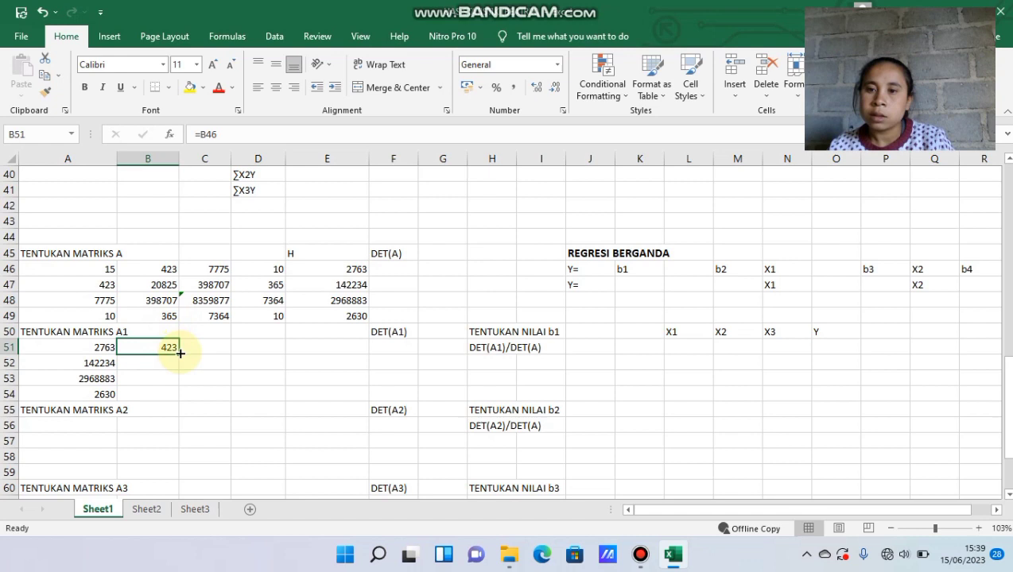
pyautogui.moveTo(180, 354); pyautogui.dragTo(176, 397)
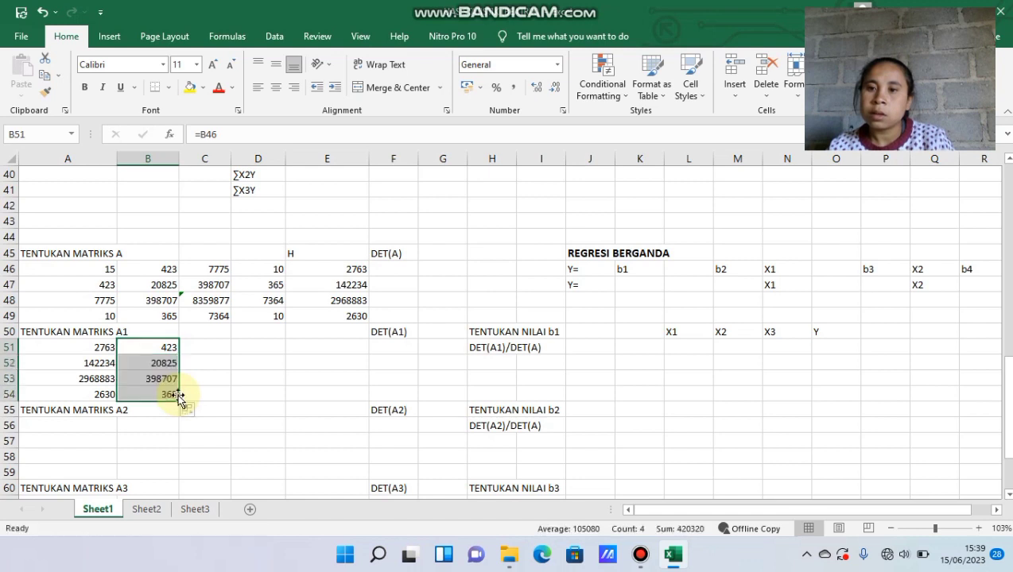
pyautogui.click(198, 350)
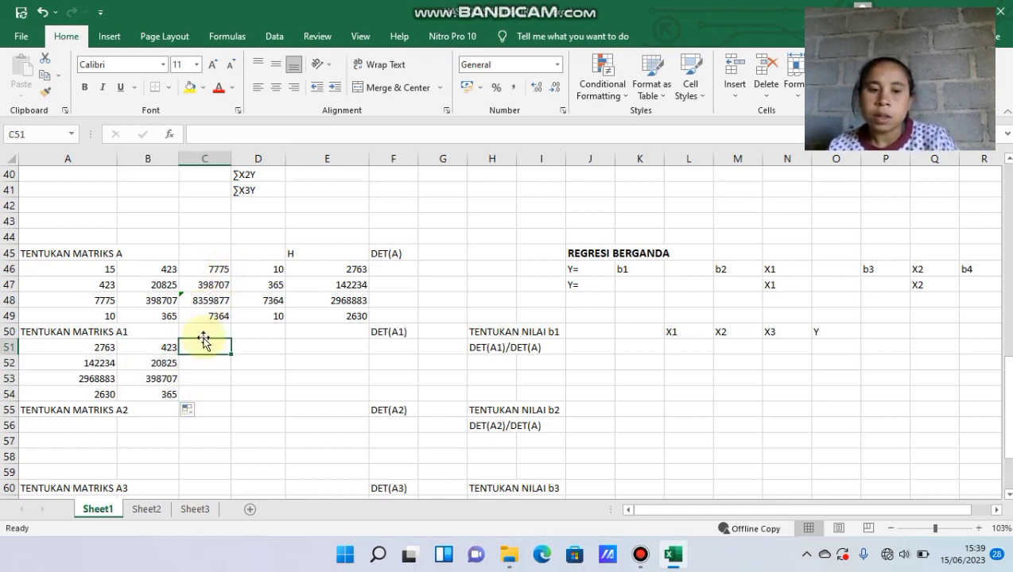
pyautogui.write('=')
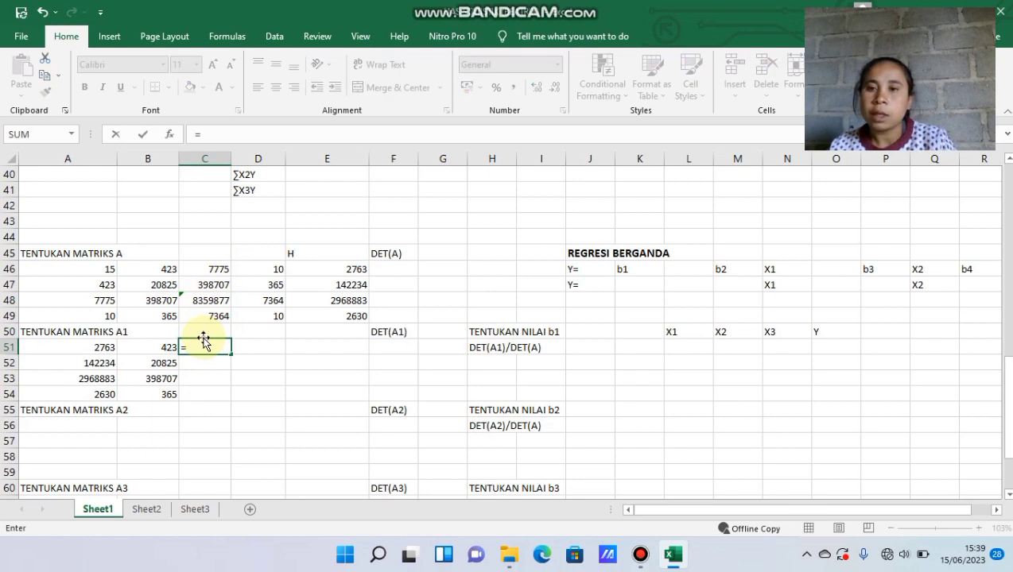
pyautogui.click(217, 268)
pyautogui.press('Return')
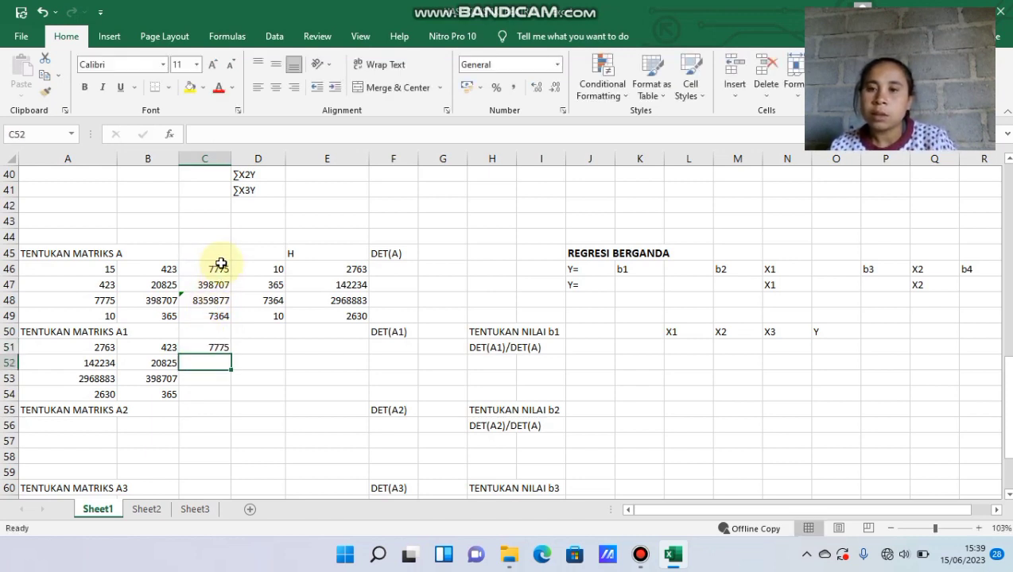
pyautogui.click(223, 347)
pyautogui.moveTo(231, 357); pyautogui.dragTo(230, 400)
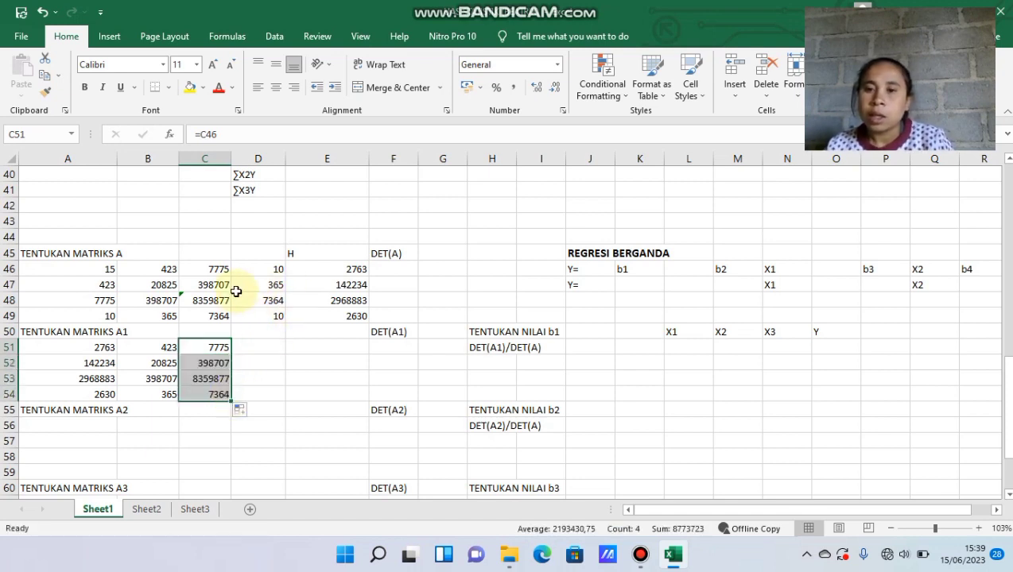
# Complete matrix A1's fourth column by entering =D46 in D51 and filling it down to D54.
pyautogui.click(251, 347)
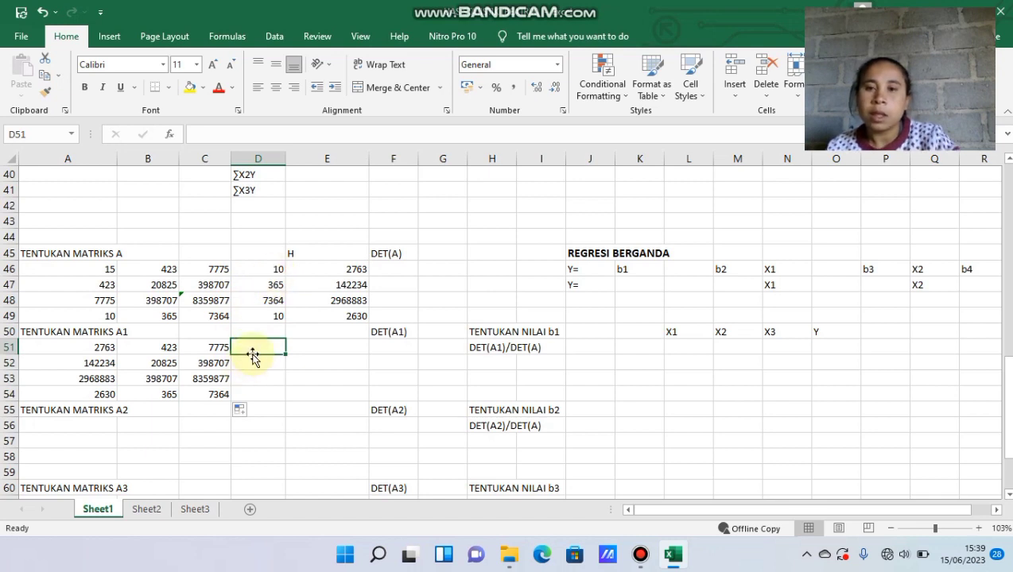
pyautogui.write('=')
pyautogui.click(276, 268)
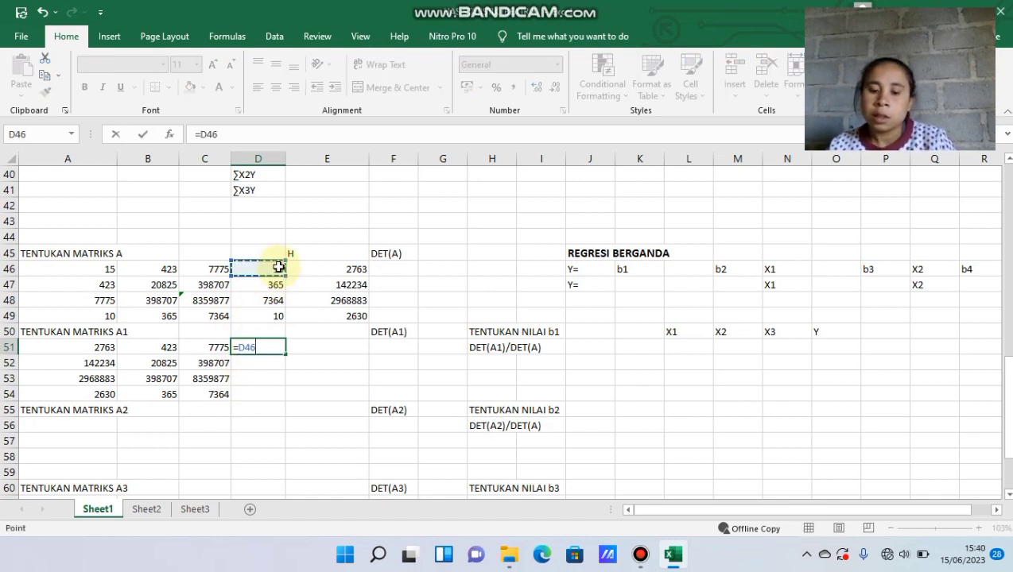
pyautogui.moveTo(279, 268)
pyautogui.mouseDown()
pyautogui.moveTo(273, 294)
pyautogui.moveTo(282, 272)
pyautogui.mouseUp()
pyautogui.press('Return')
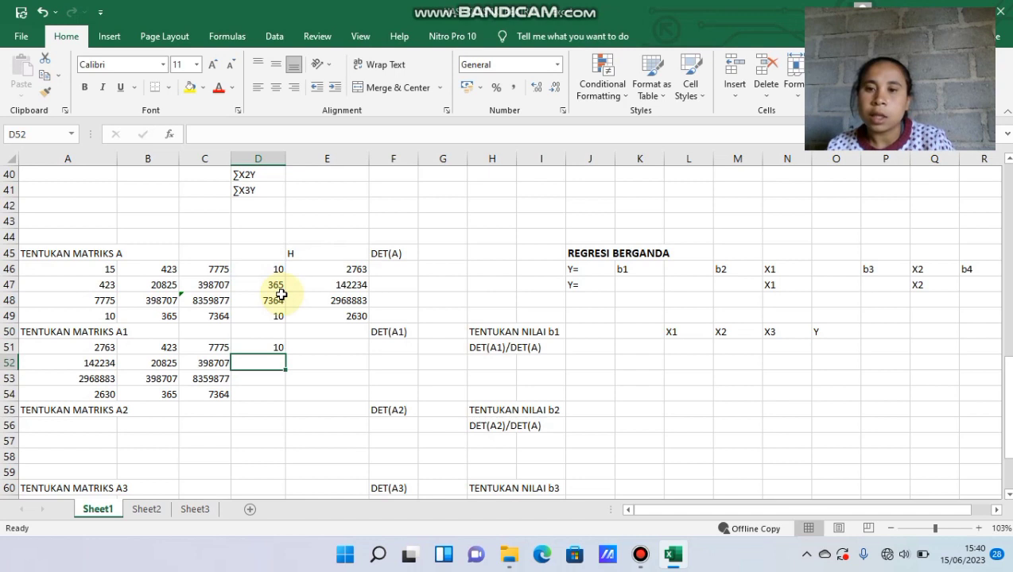
pyautogui.click(278, 347)
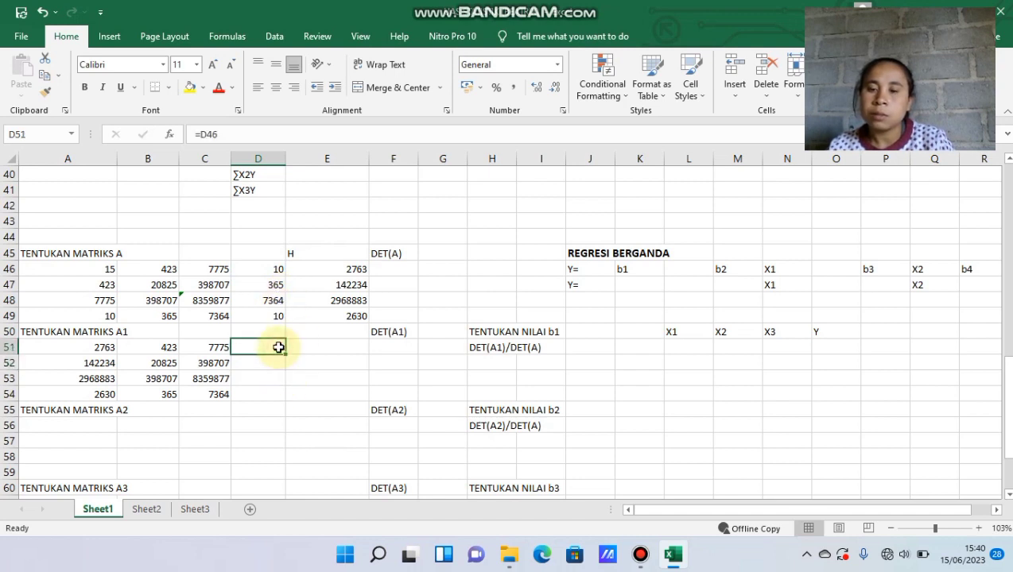
pyautogui.moveTo(278, 347); pyautogui.dragTo(279, 387)
pyautogui.click(273, 348)
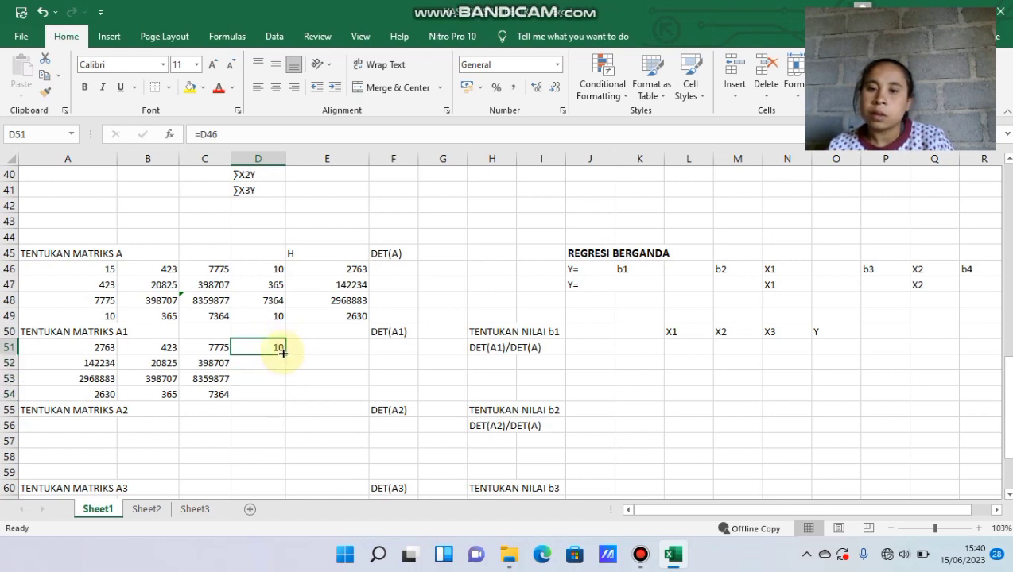
pyautogui.moveTo(282, 353); pyautogui.dragTo(281, 394)
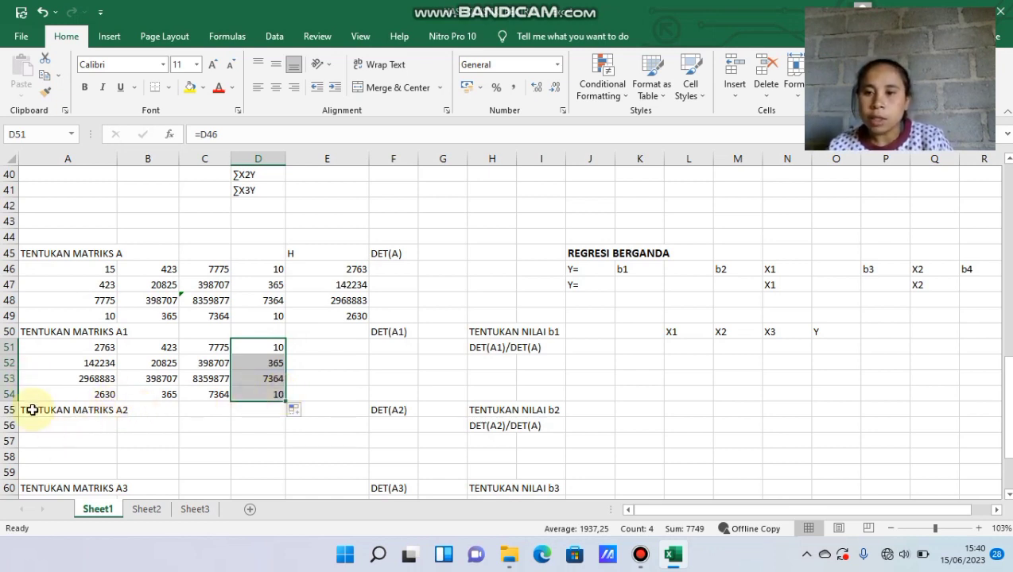
# Build matrix A2's first column by entering =A46 in A56 and filling it down to A59.
pyautogui.click(65, 429)
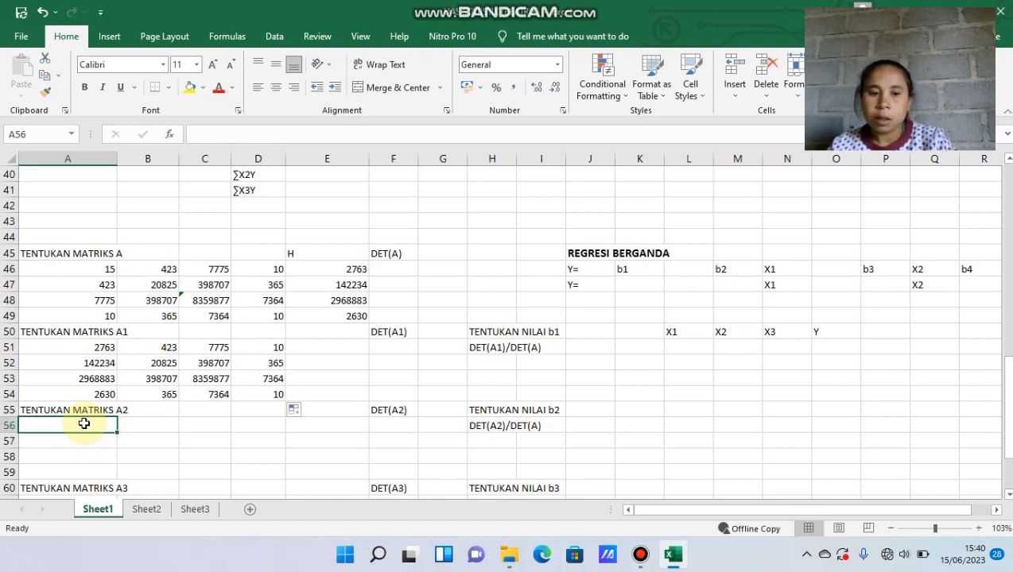
pyautogui.write('=')
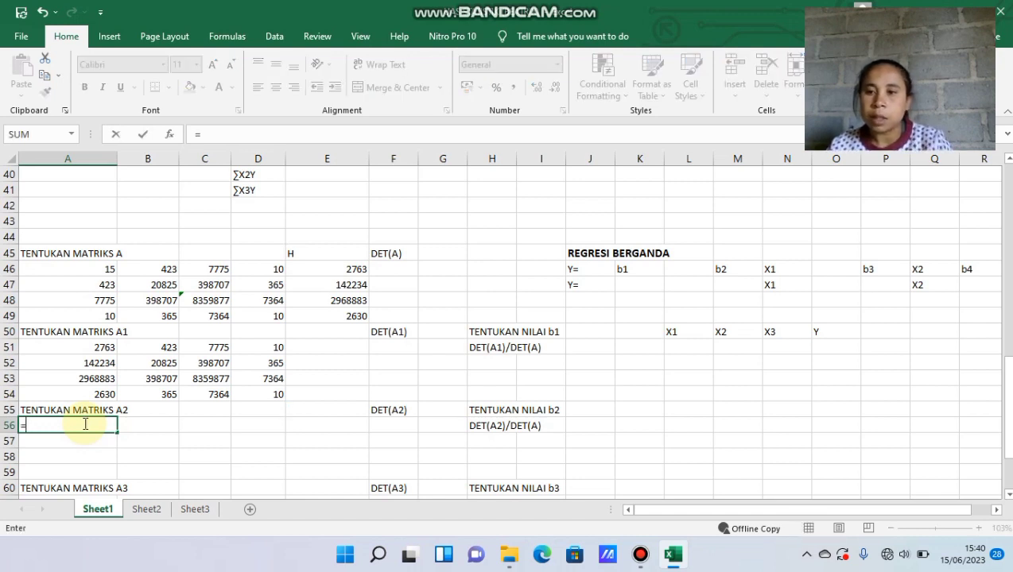
pyautogui.click(111, 268)
pyautogui.press('Return')
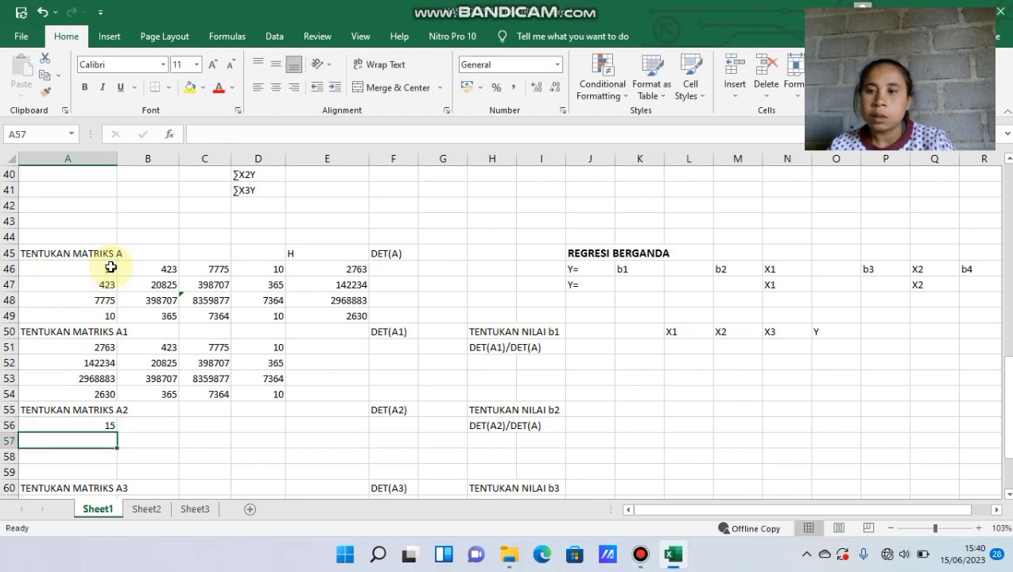
pyautogui.click(107, 425)
pyautogui.moveTo(115, 430); pyautogui.dragTo(115, 480)
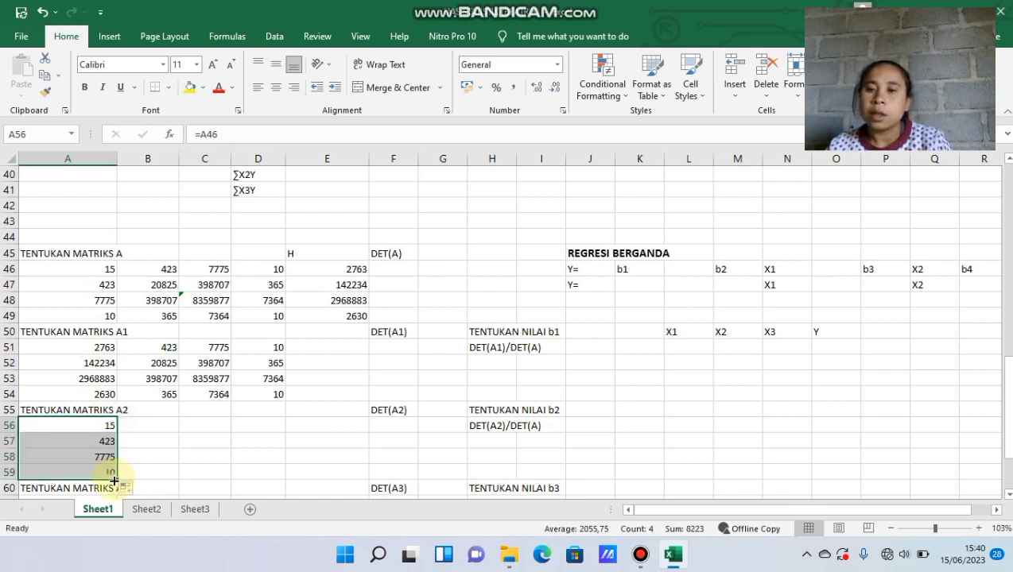
# Put the H vector in matrix A2's second column by entering =E46 in B56 and filling it down to B59.
pyautogui.click(140, 425)
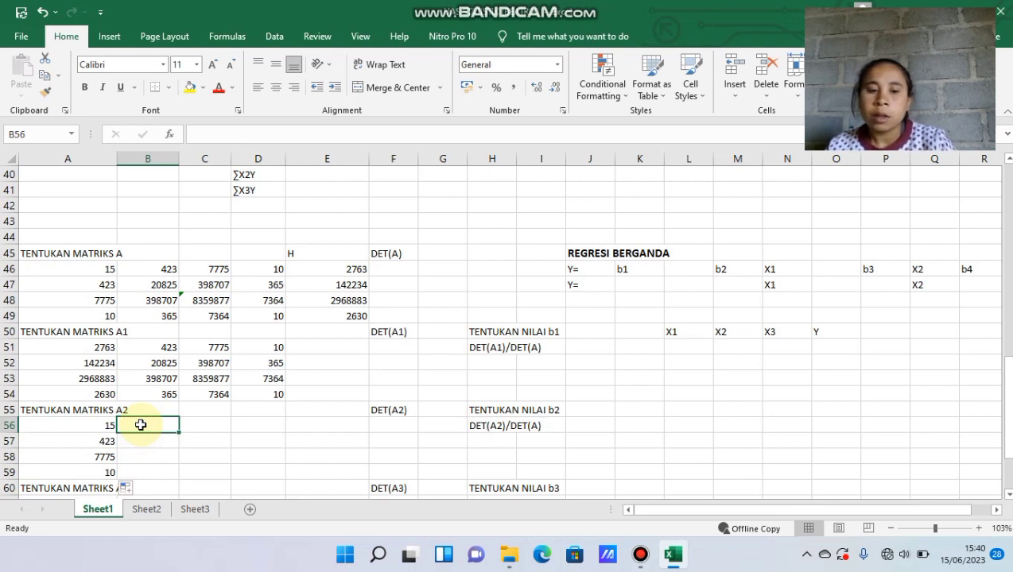
pyautogui.write('=')
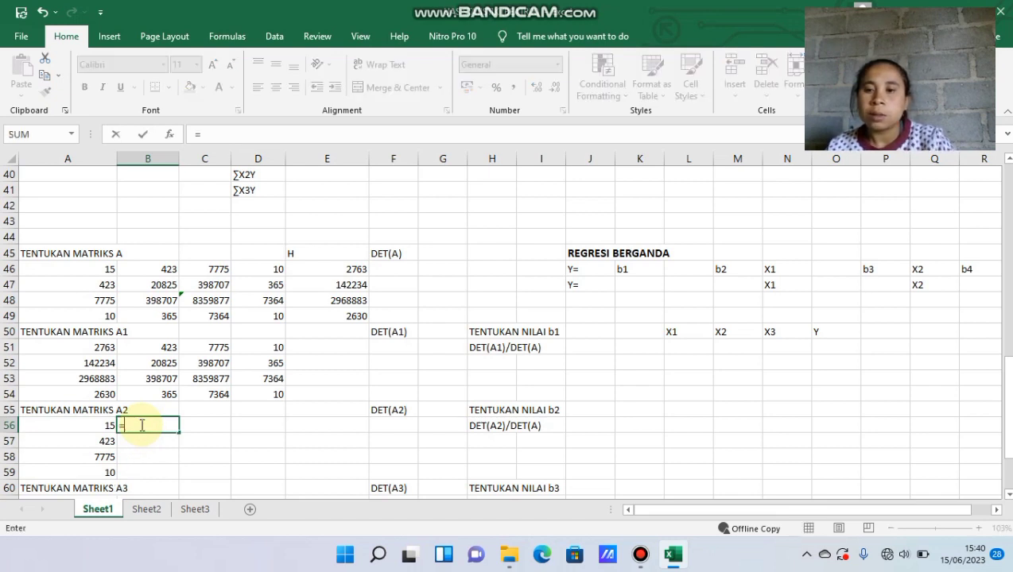
pyautogui.click(343, 271)
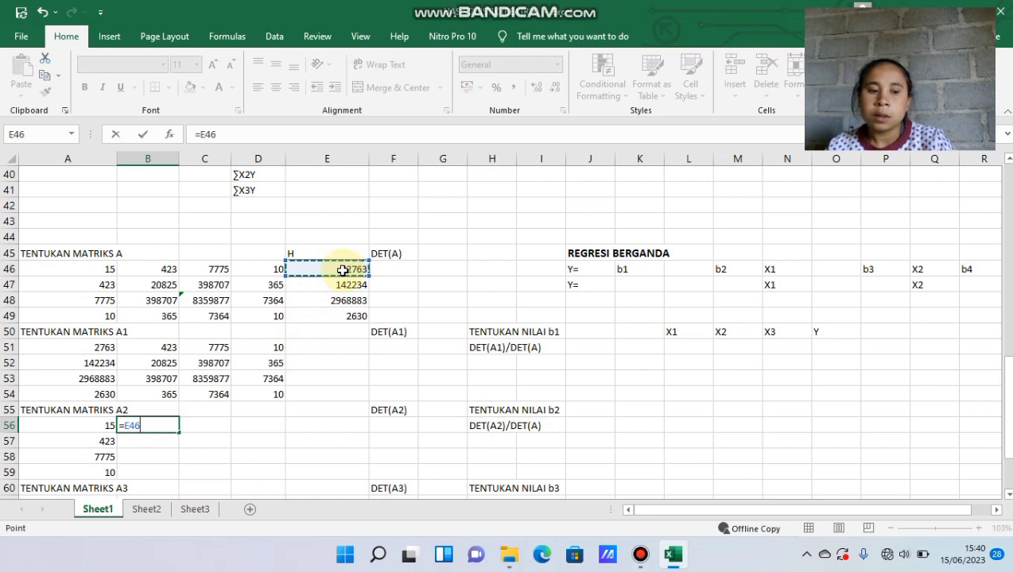
pyautogui.press('Return')
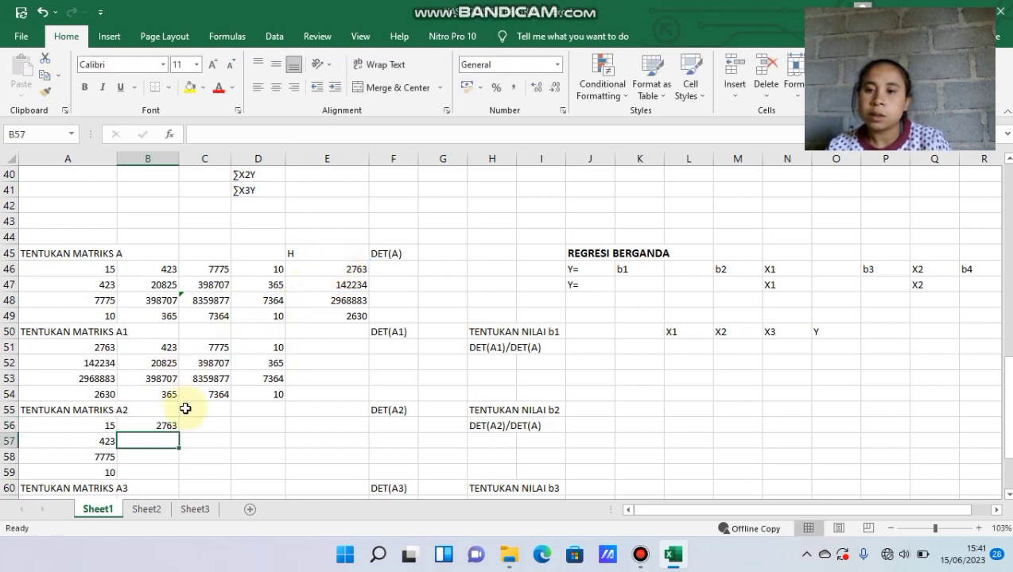
pyautogui.click(160, 427)
pyautogui.moveTo(175, 431); pyautogui.dragTo(177, 486)
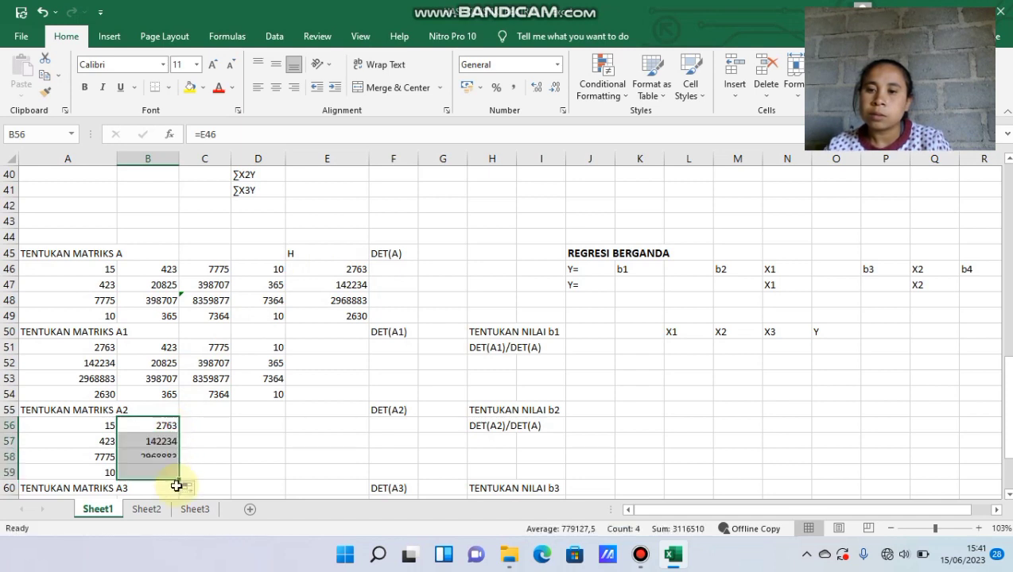
# Build matrix A2's third column by entering =C46 in C56 and filling it down to C59.
pyautogui.click(196, 431)
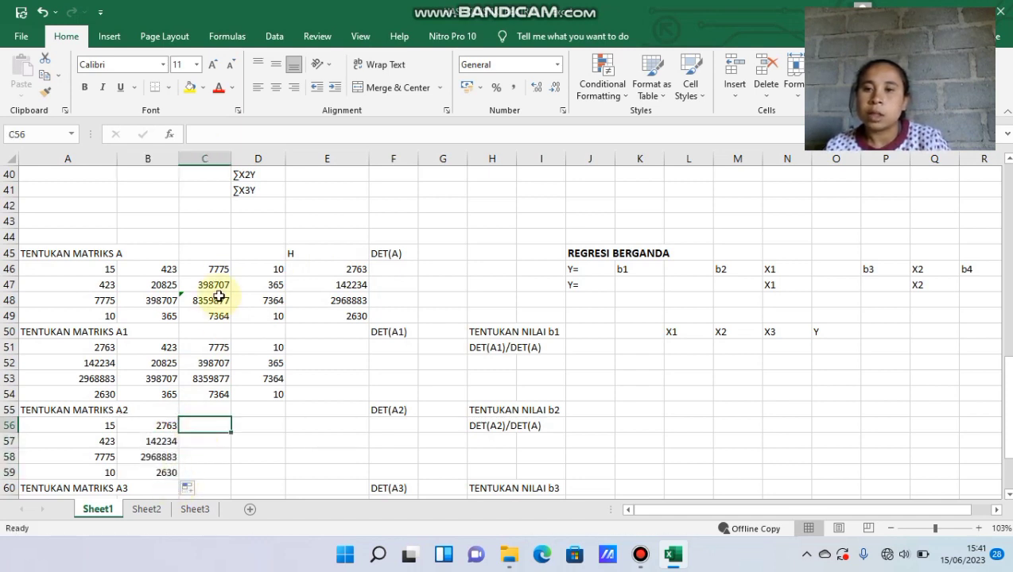
pyautogui.click(220, 268)
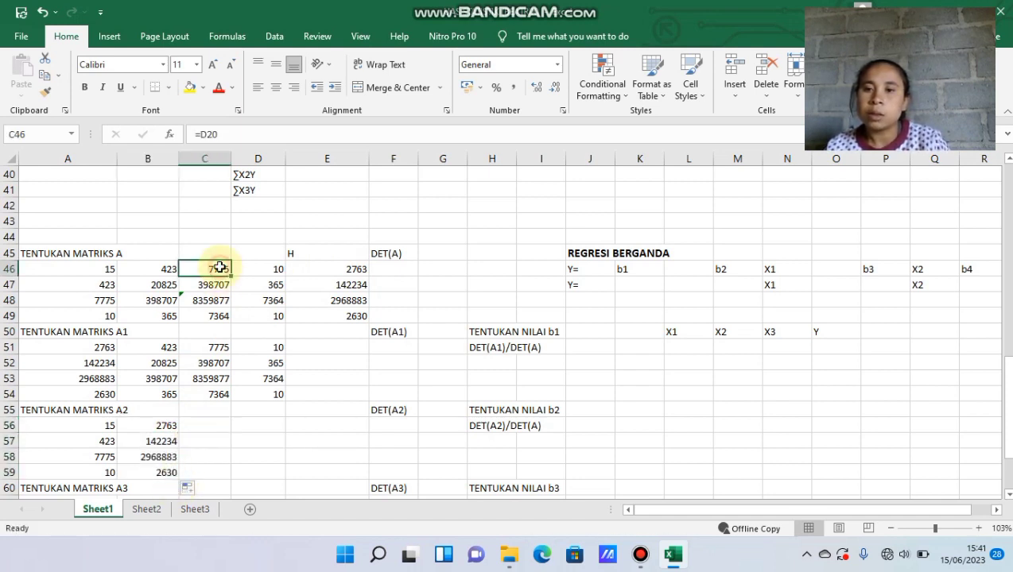
pyautogui.click(205, 422)
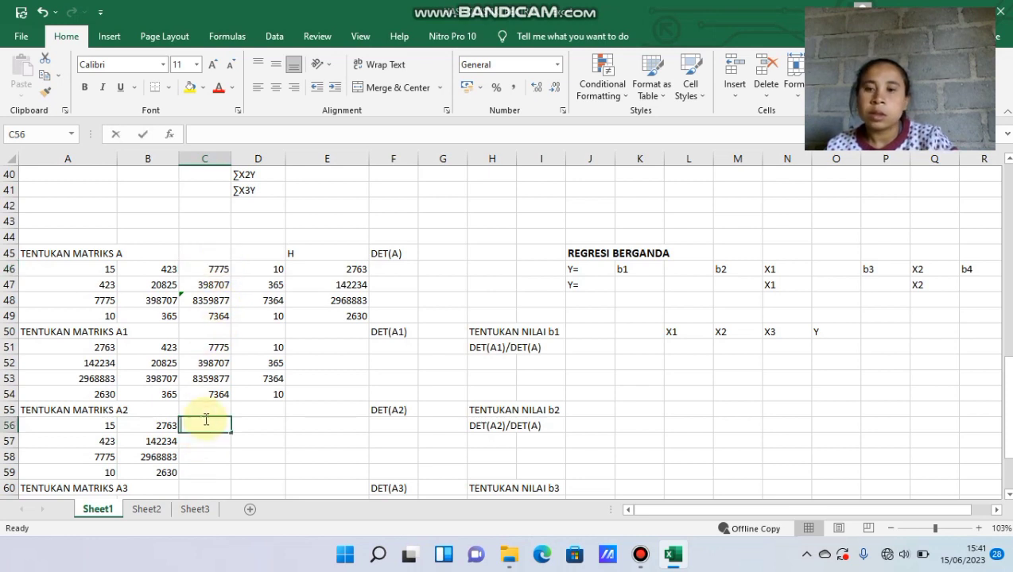
pyautogui.write('=')
pyautogui.click(219, 267)
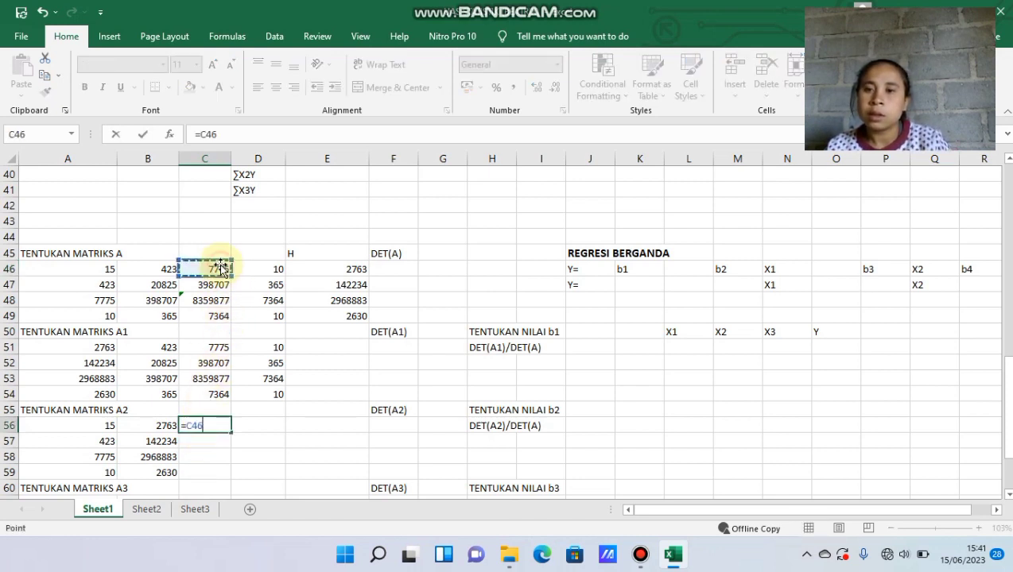
pyautogui.press('Return')
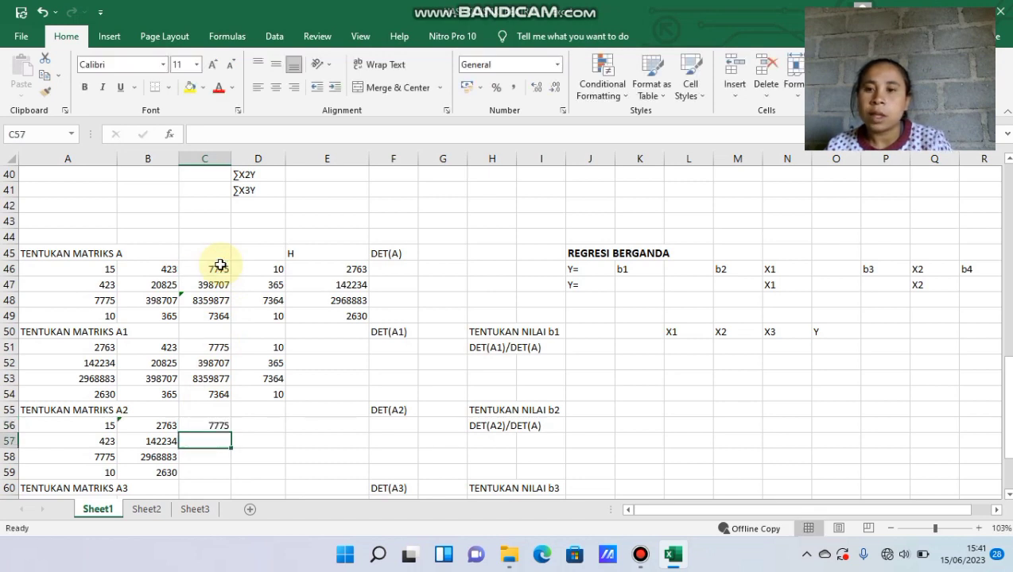
pyautogui.click(221, 427)
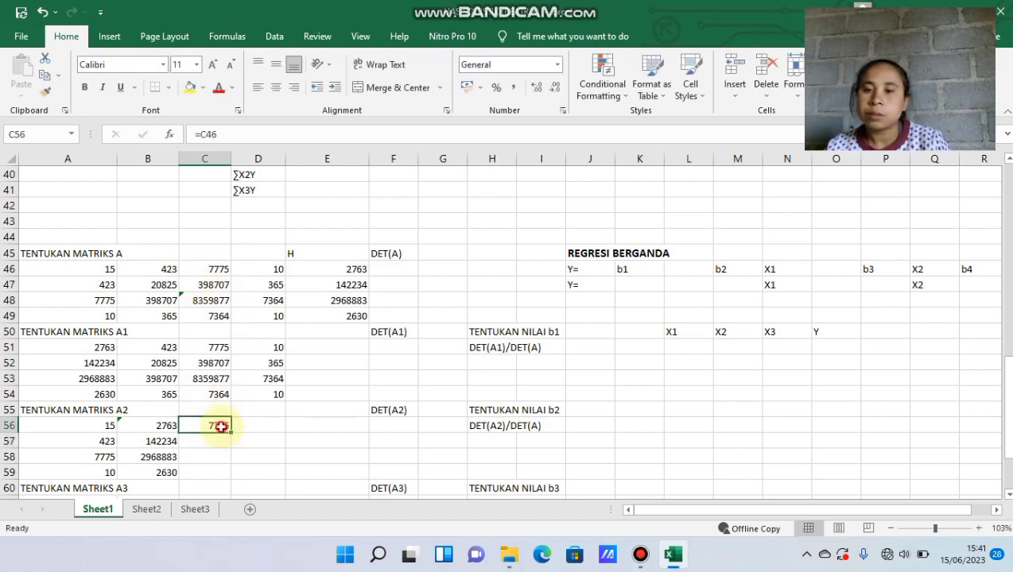
pyautogui.moveTo(221, 427); pyautogui.dragTo(224, 473)
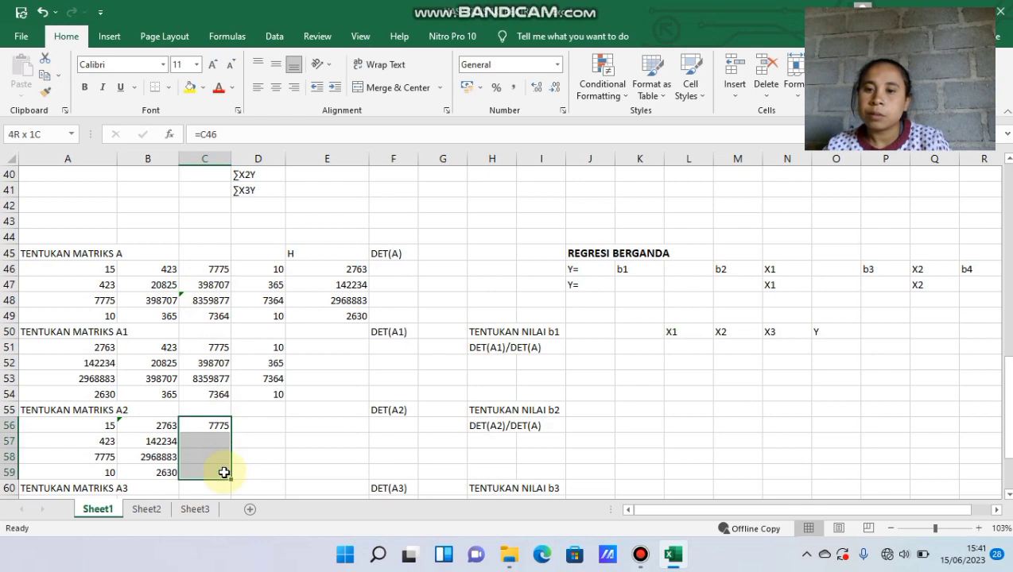
pyautogui.click(226, 425)
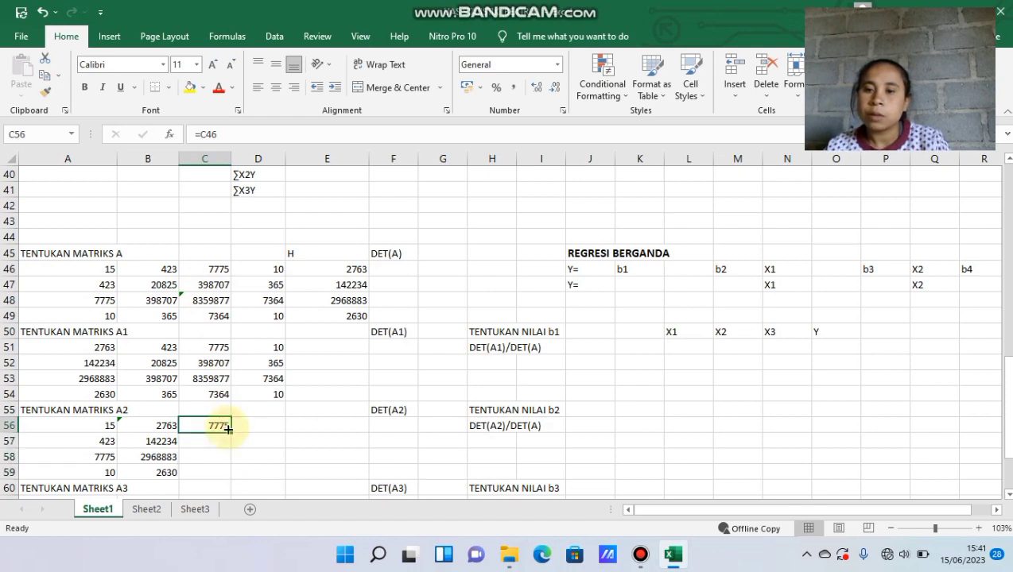
pyautogui.moveTo(231, 432); pyautogui.dragTo(230, 477)
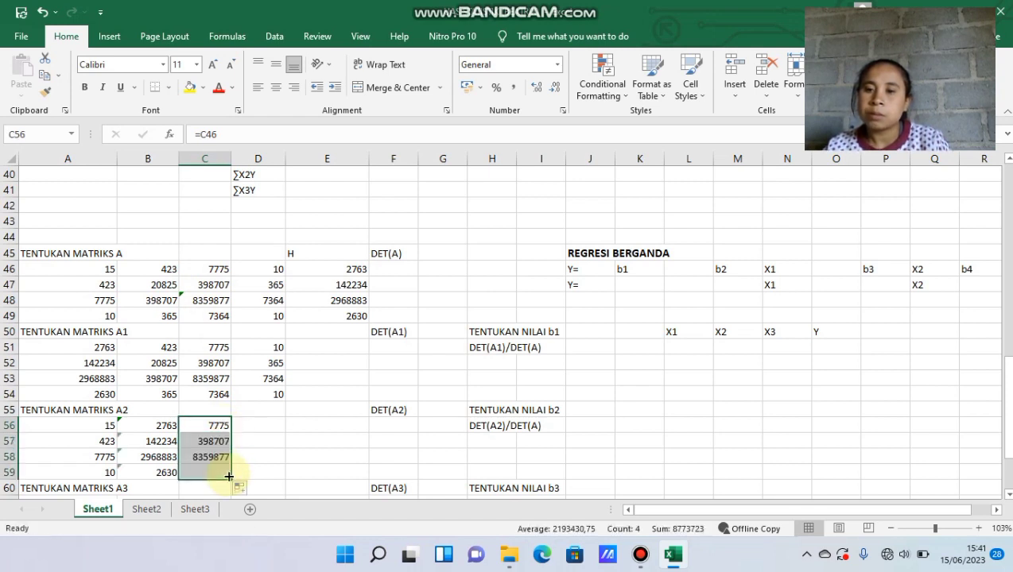
# Complete matrix A2's fourth column by entering =D46 in D56 and filling it down to D59.
pyautogui.click(269, 424)
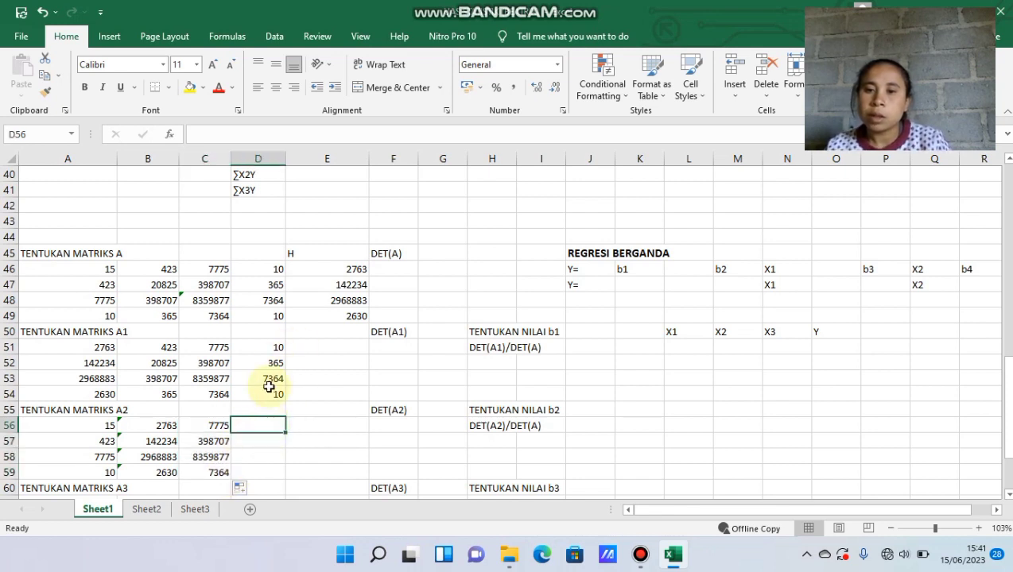
pyautogui.write('=')
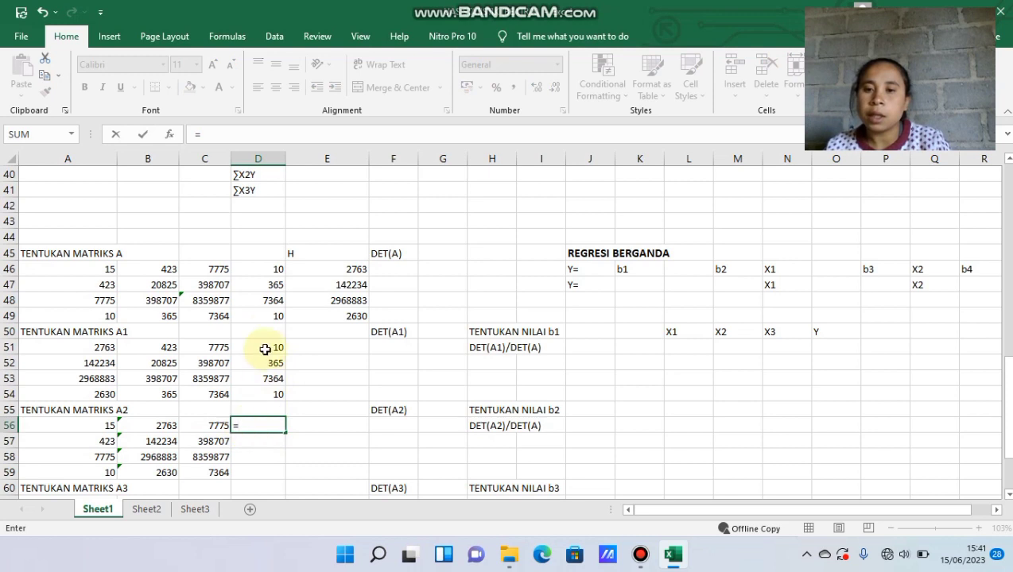
pyautogui.click(276, 269)
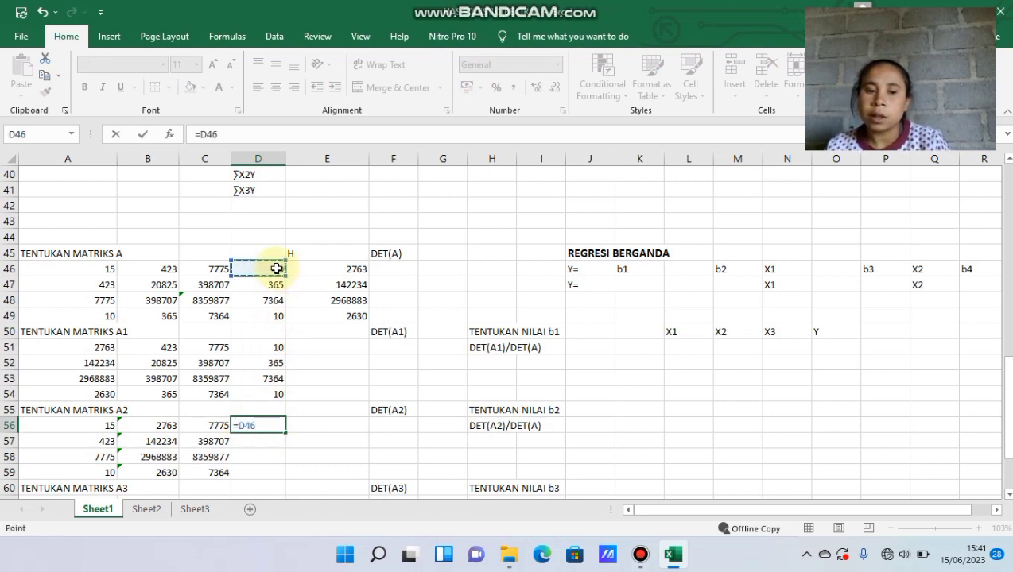
pyautogui.press('Return')
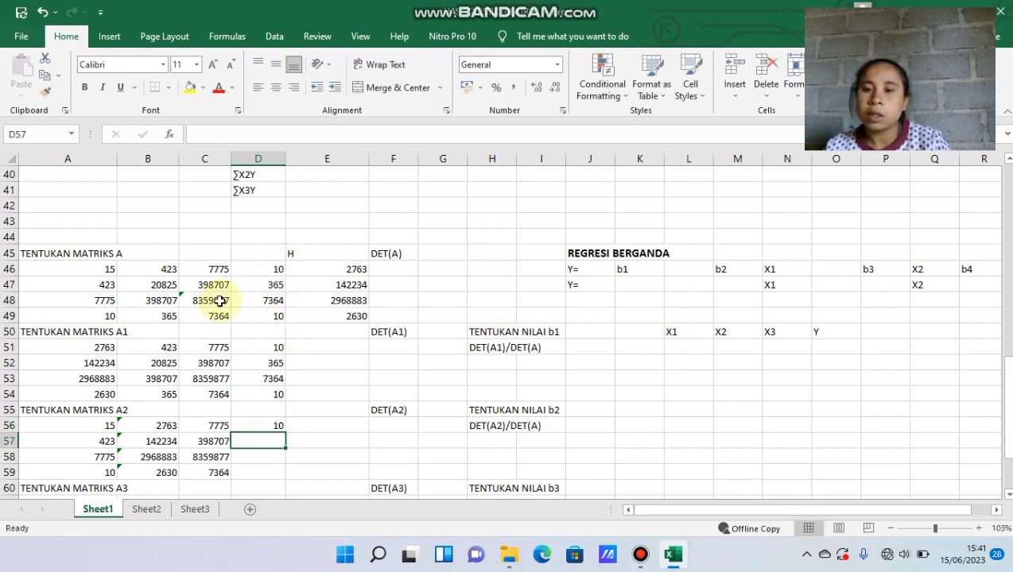
pyautogui.click(276, 426)
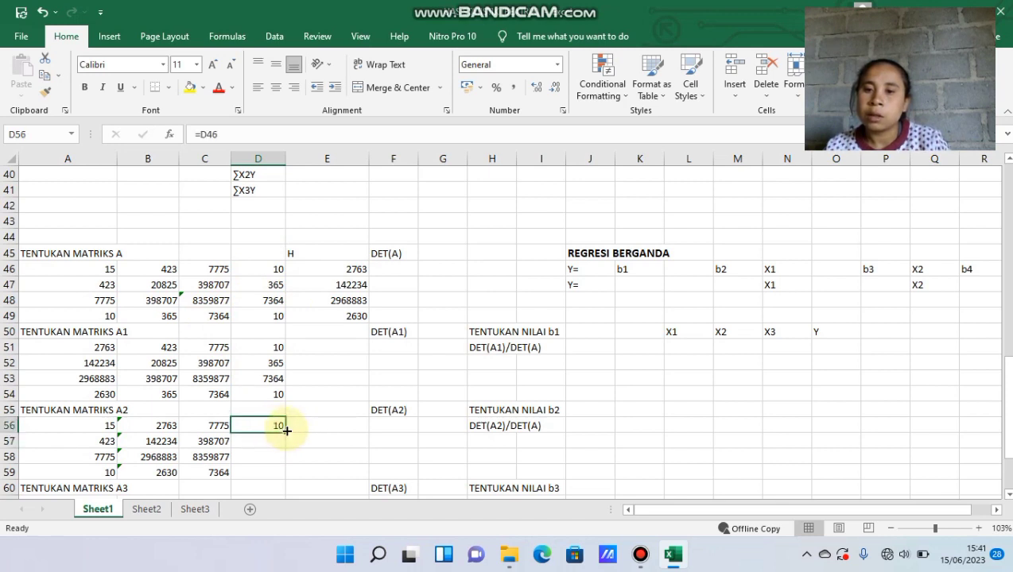
pyautogui.moveTo(286, 430); pyautogui.dragTo(283, 479)
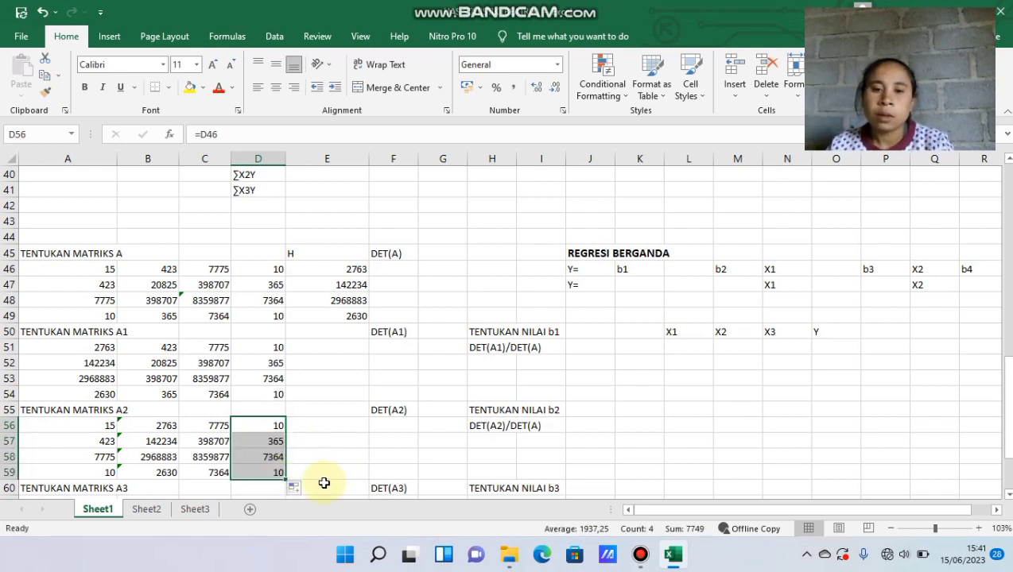
# Build matrix A3's first column by entering =A46 in A61 and filling it down to A64.
pyautogui.press('Down')
pyautogui.press('Down')
pyautogui.press('Down')
pyautogui.press('Down')
pyautogui.press('Down')
pyautogui.press('Down')
pyautogui.press('Down')
pyautogui.press('Down')
pyautogui.press('Down')
pyautogui.press('Down')
pyautogui.press('Down')
pyautogui.press('Down')
pyautogui.press('Down')
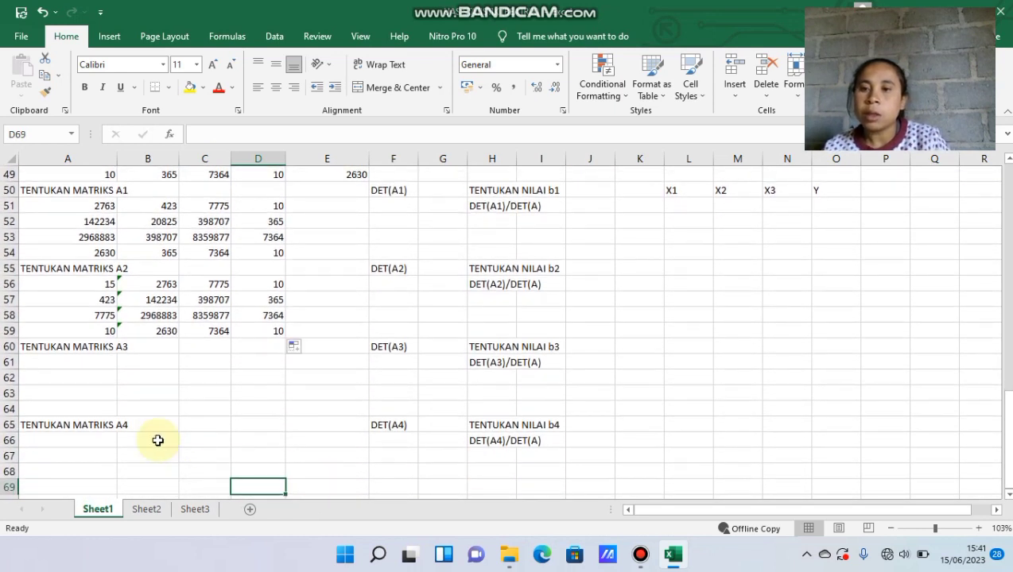
pyautogui.click(52, 364)
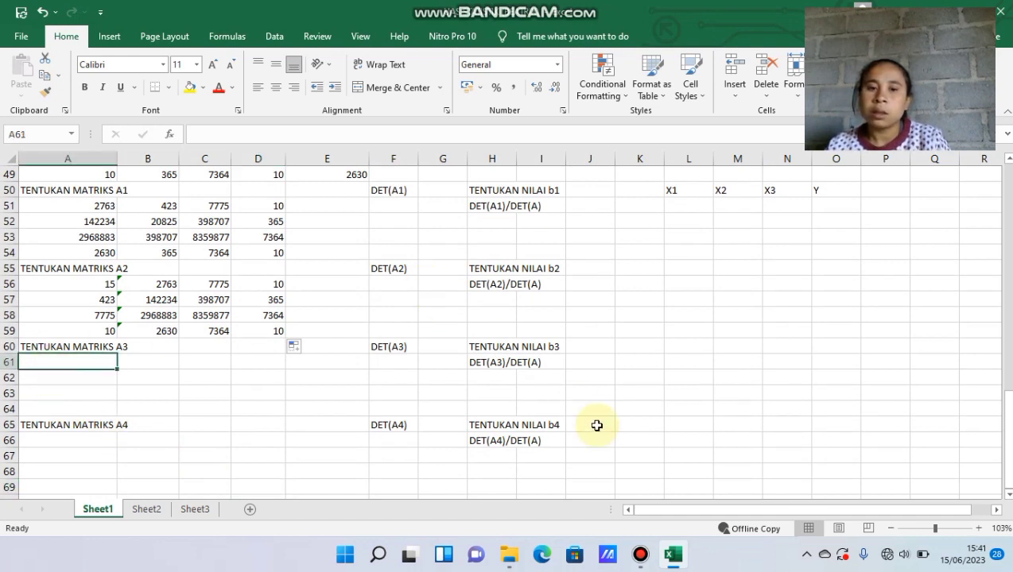
pyautogui.click(644, 554)
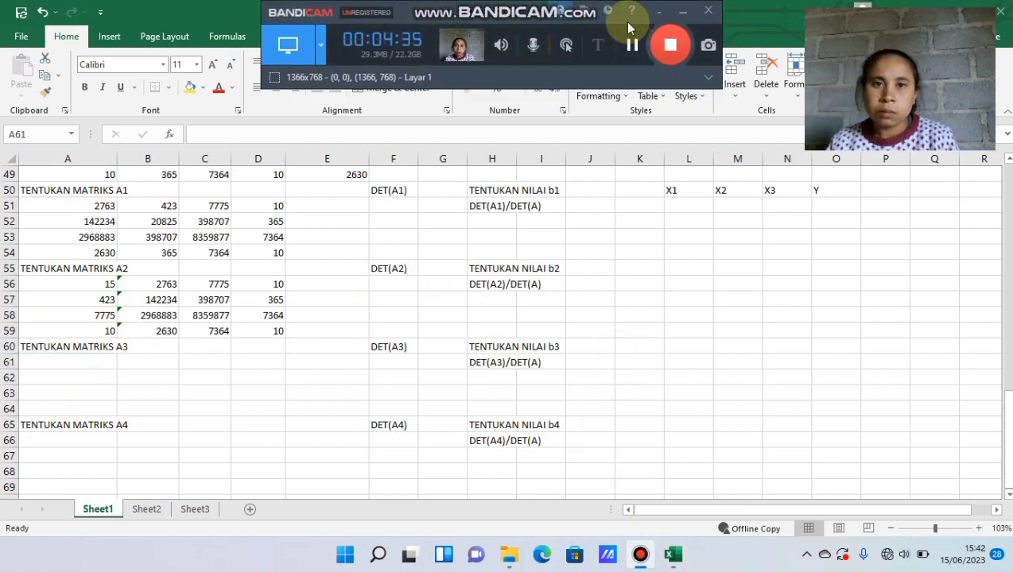
pyautogui.click(680, 14)
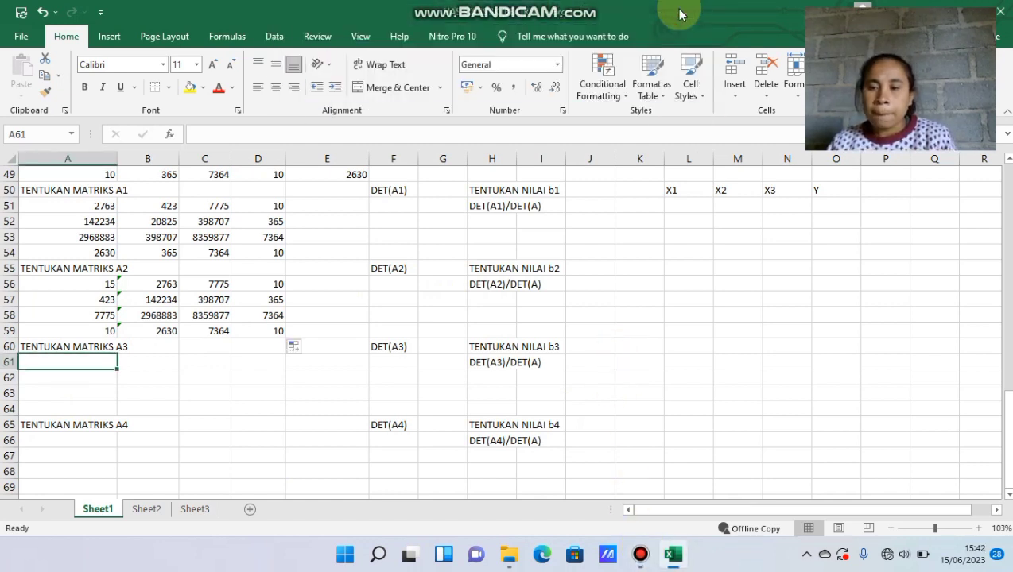
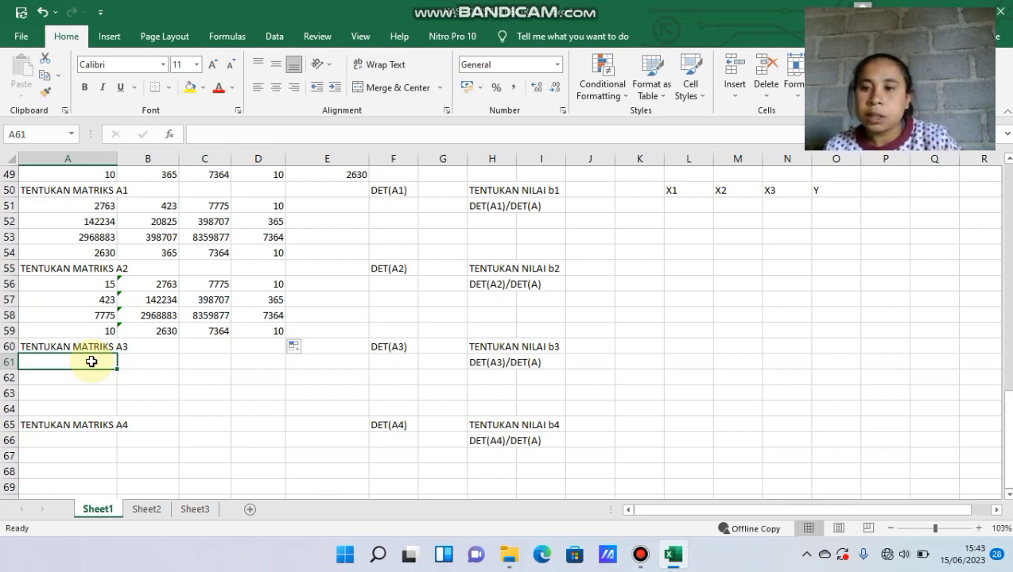
pyautogui.write('=')
pyautogui.press('F2')
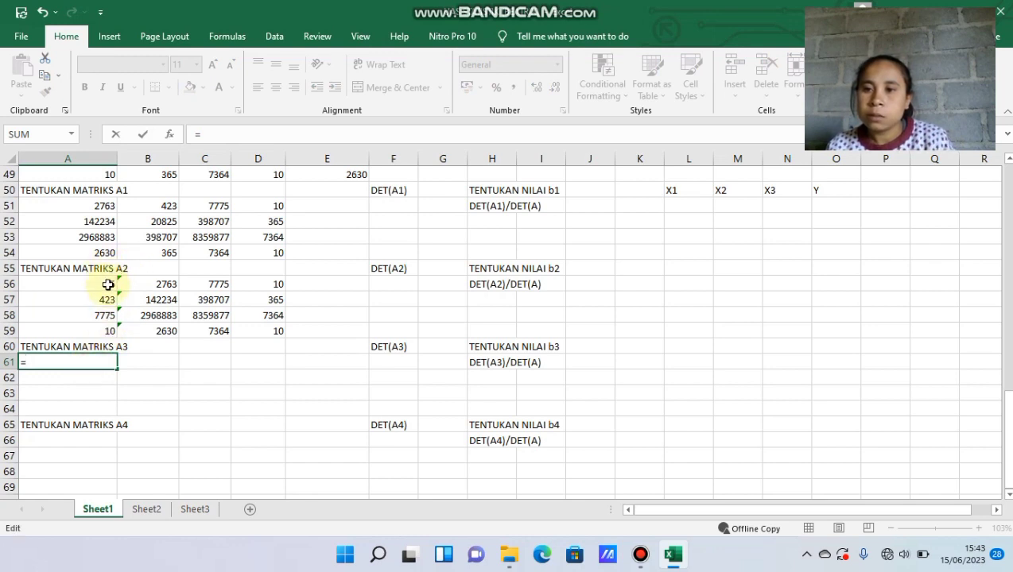
pyautogui.click(108, 284)
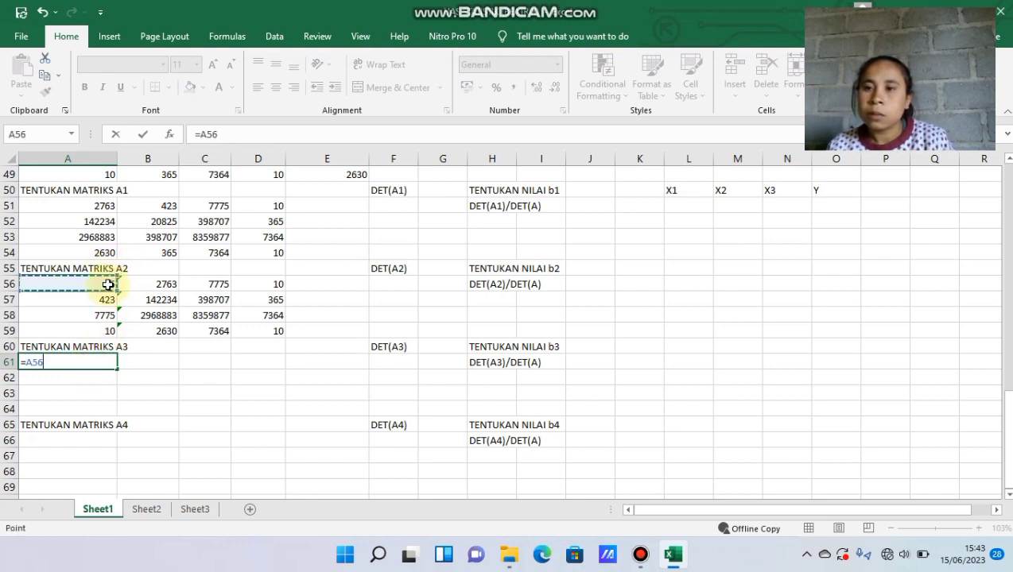
pyautogui.press('Up')
pyautogui.press('Up')
pyautogui.press('Up')
pyautogui.press('Up')
pyautogui.press('Up')
pyautogui.press('Up')
pyautogui.press('Up')
pyautogui.press('Up')
pyautogui.press('Up')
pyautogui.press('Up')
pyautogui.press('Up')
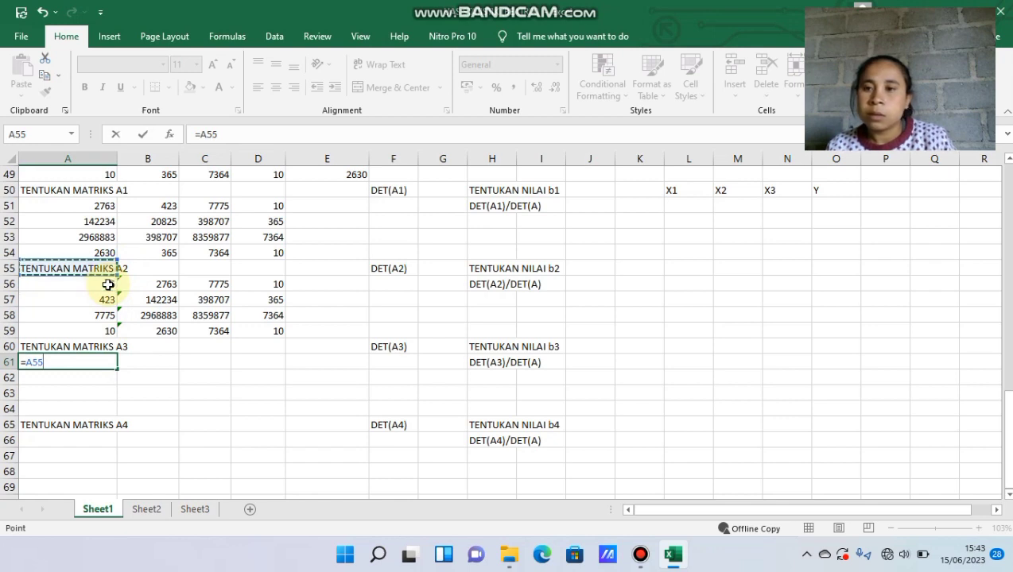
pyautogui.press('Down')
pyautogui.press('Return')
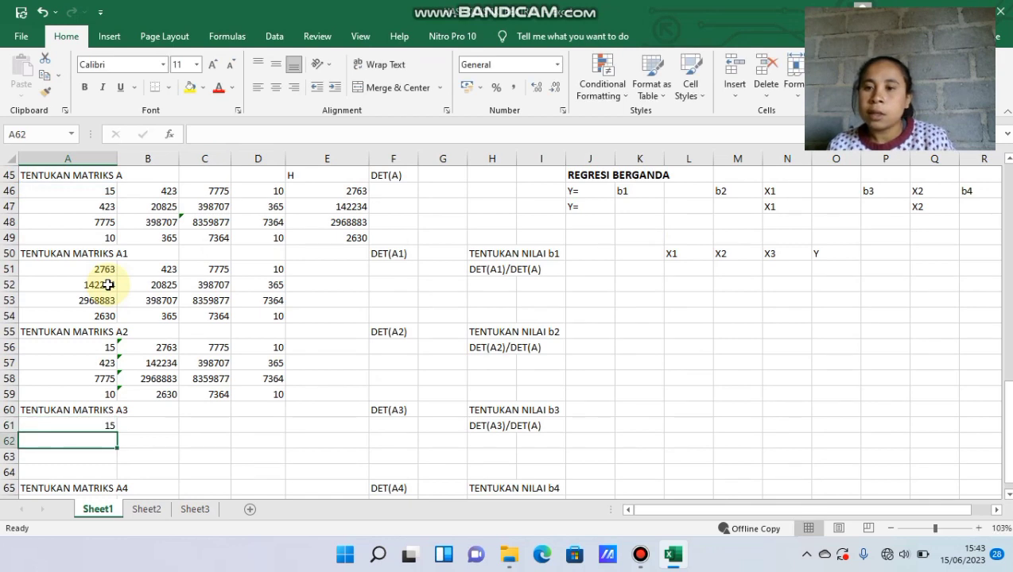
pyautogui.click(103, 422)
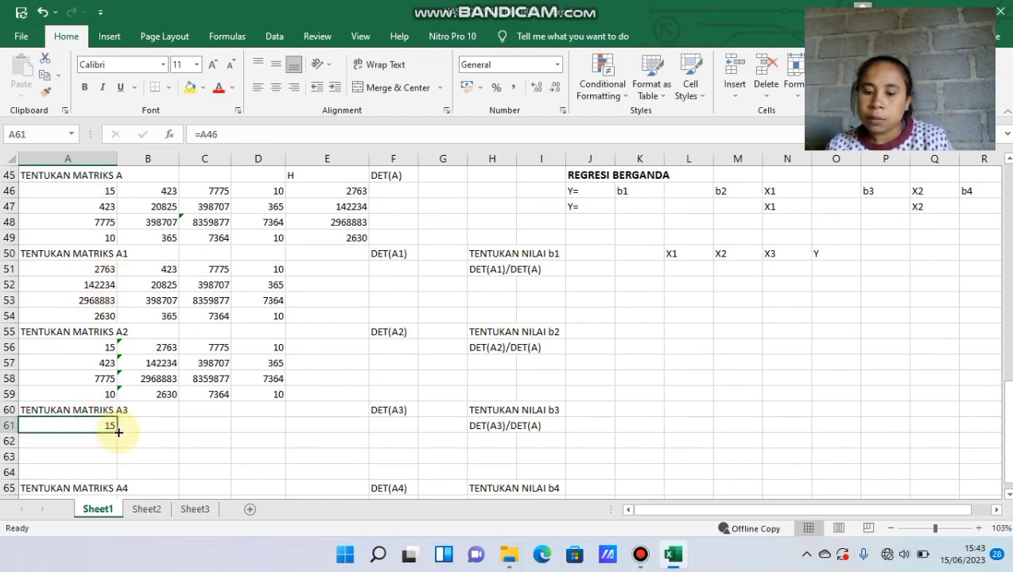
pyautogui.moveTo(118, 432); pyautogui.dragTo(119, 480)
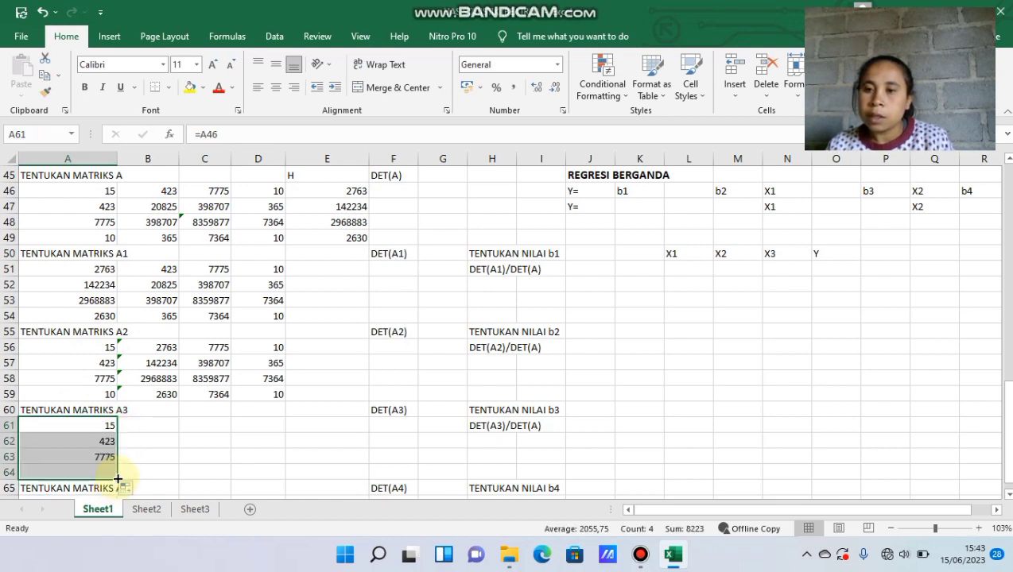
# Build matrix A3's second column by entering =B46 in B61 and filling it down to B64.
pyautogui.click(148, 427)
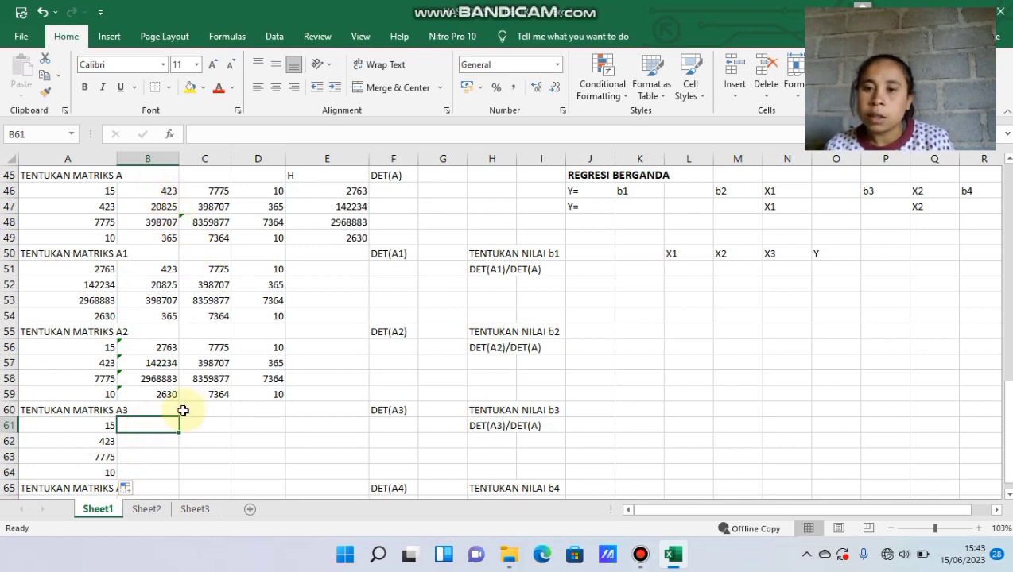
pyautogui.doubleClick(159, 422)
pyautogui.write('=')
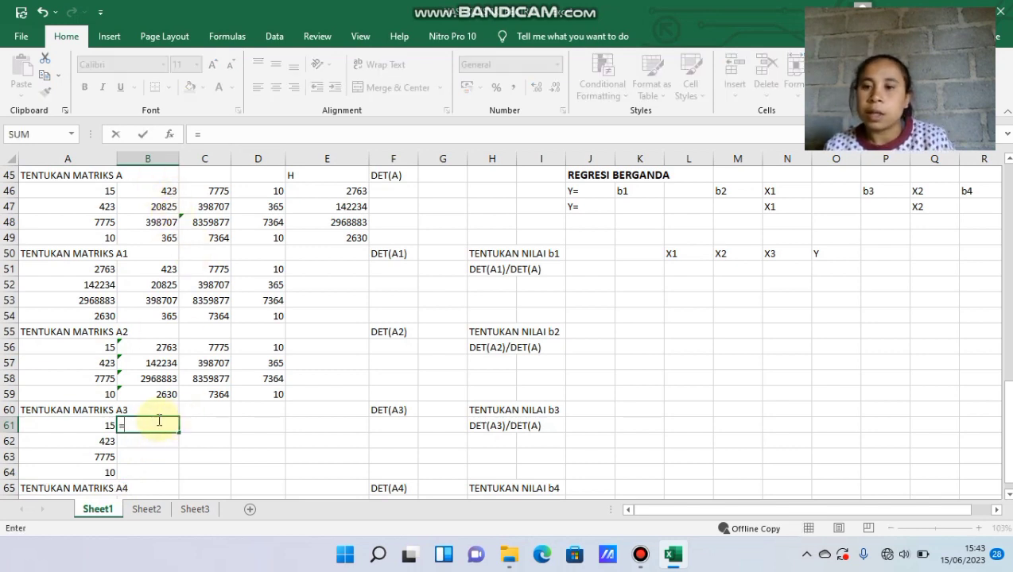
pyautogui.click(168, 192)
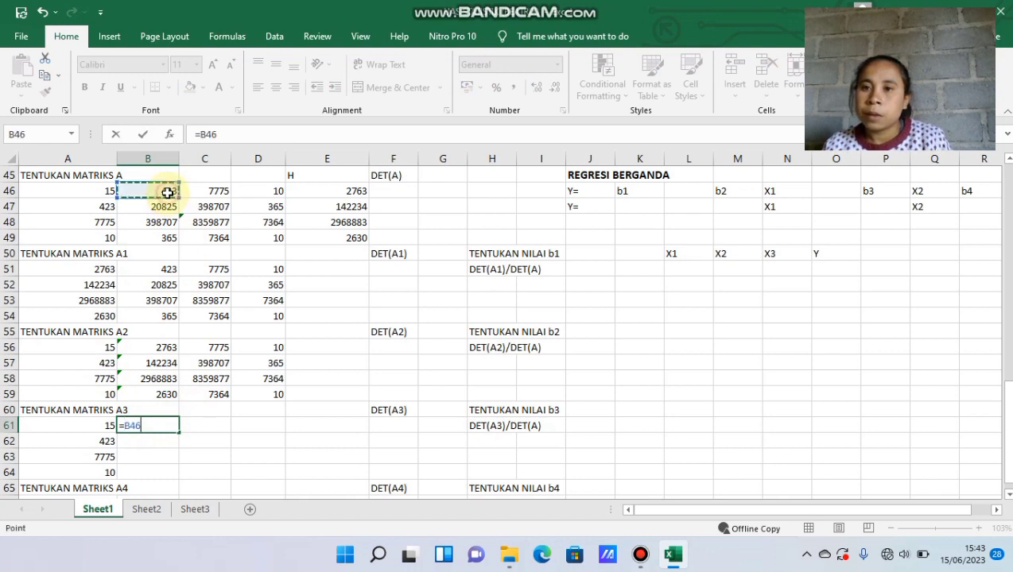
pyautogui.press('Return')
pyautogui.click(169, 428)
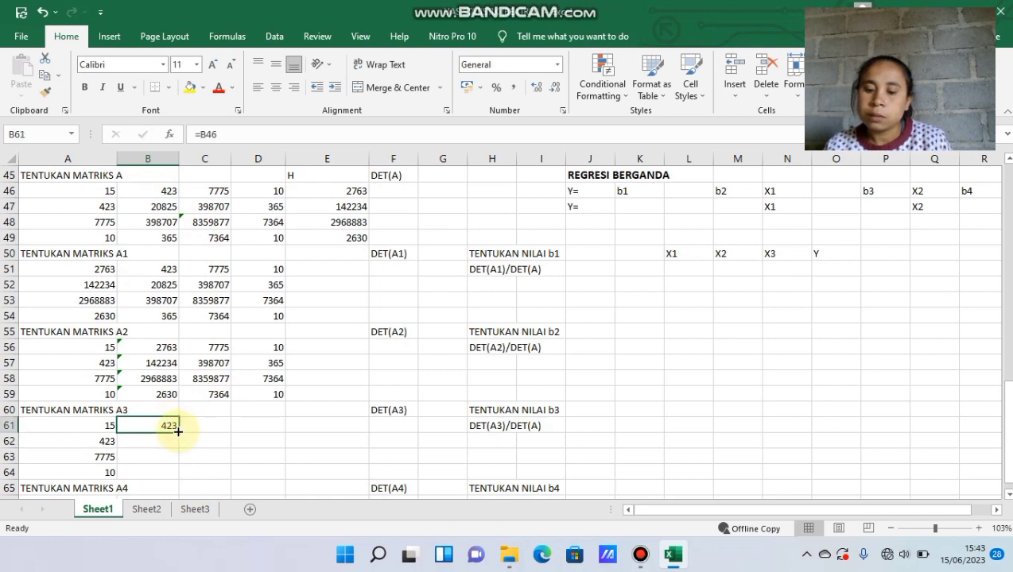
pyautogui.moveTo(178, 432); pyautogui.dragTo(179, 473)
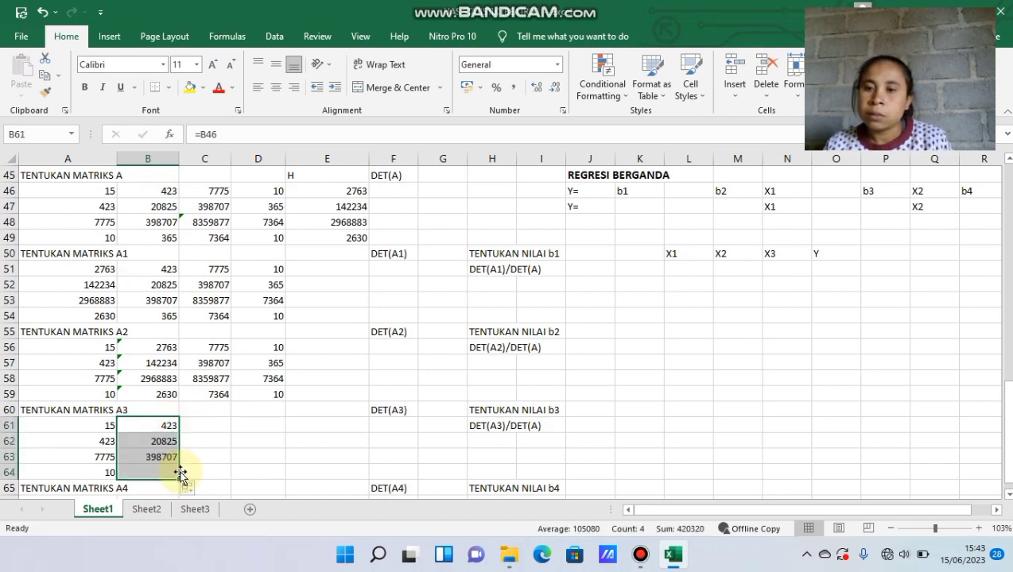
# Put the H vector in matrix A3's third column by entering =E46 in C61 and filling it down to C64.
pyautogui.click(215, 424)
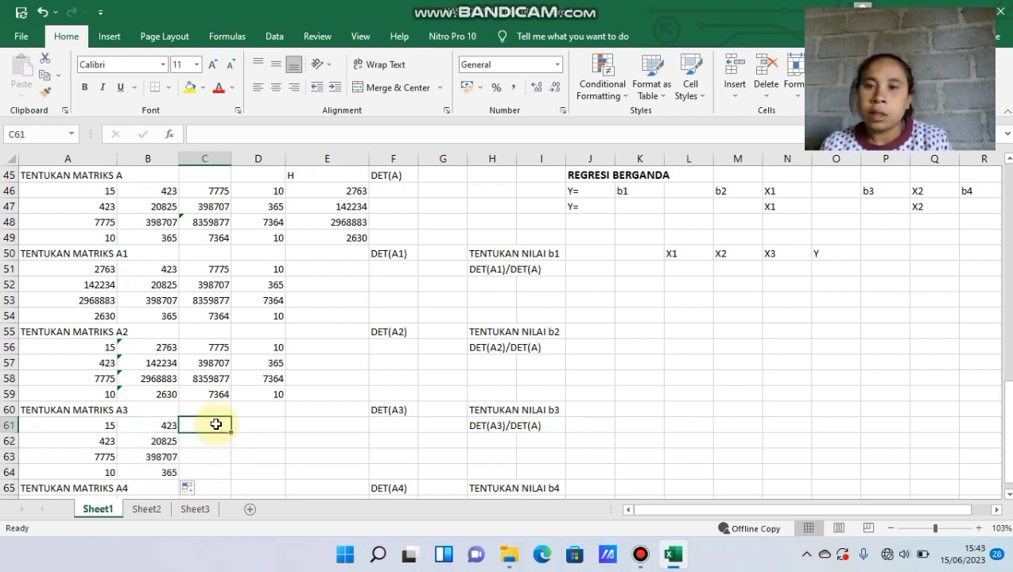
pyautogui.write('=')
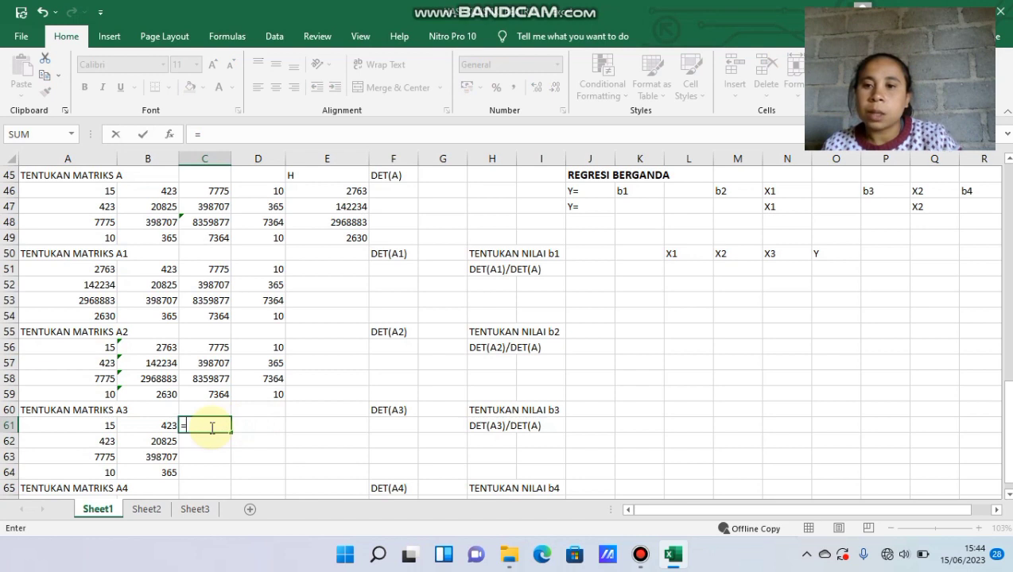
pyautogui.click(358, 191)
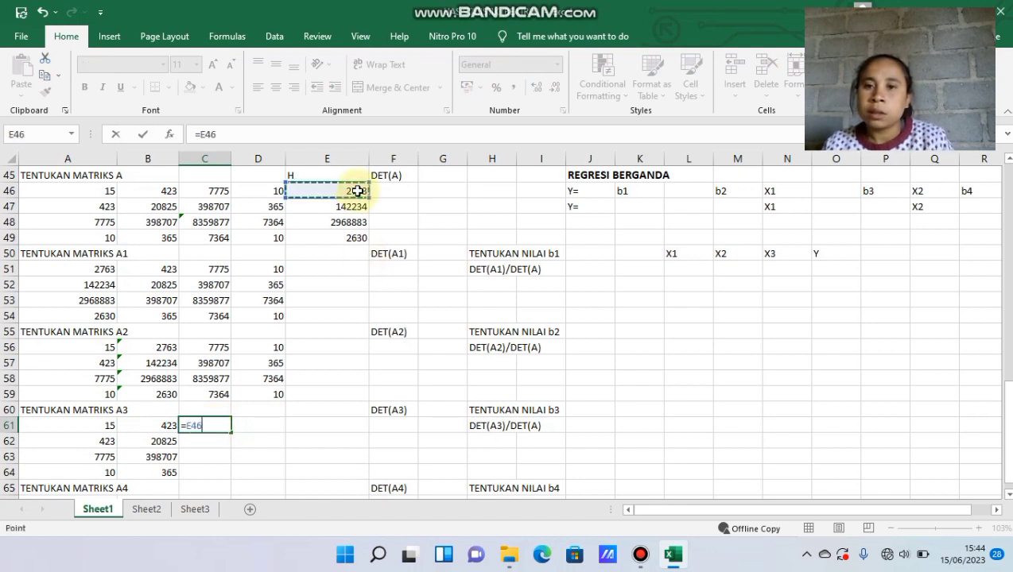
pyautogui.press('Return')
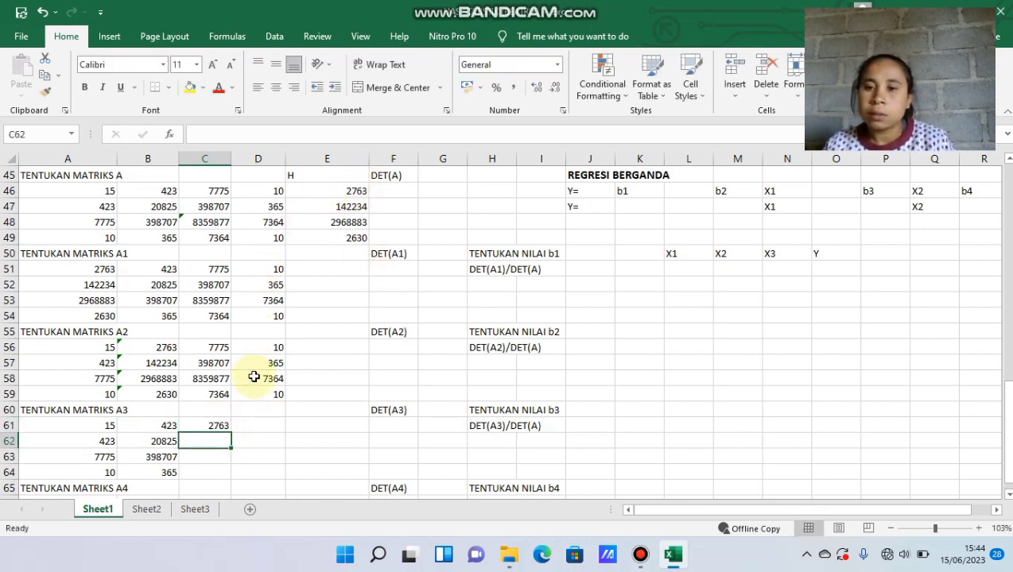
pyautogui.click(219, 425)
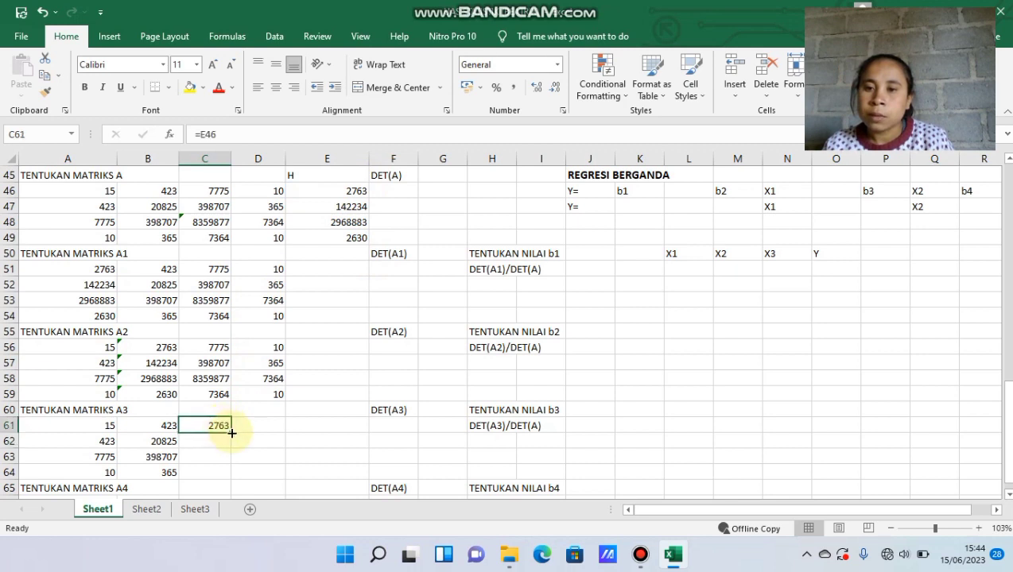
pyautogui.moveTo(231, 433); pyautogui.dragTo(230, 480)
# Complete matrix A3's fourth column by entering =D46 in D61 and filling it down to D64.
pyautogui.click(268, 431)
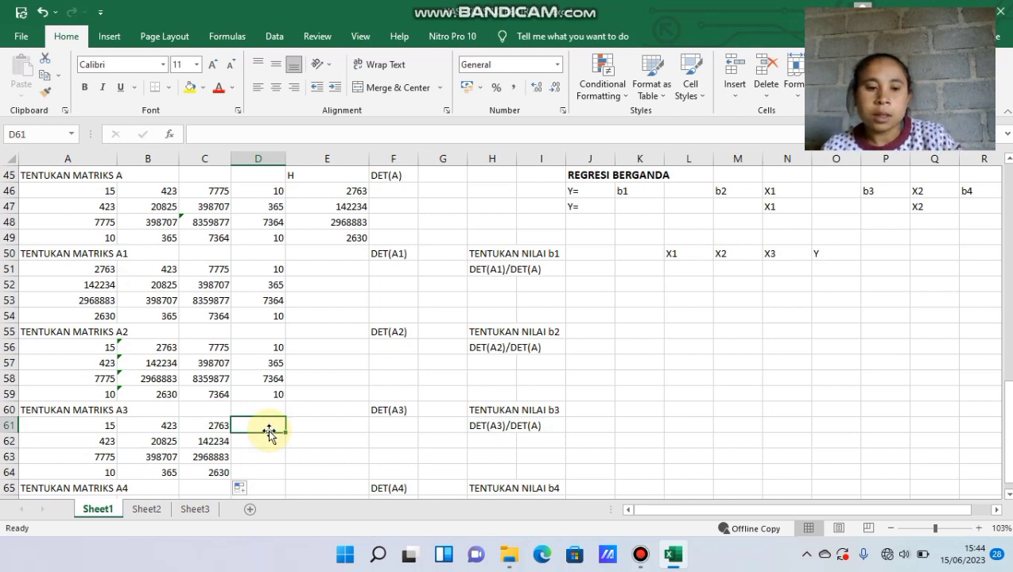
pyautogui.write('=')
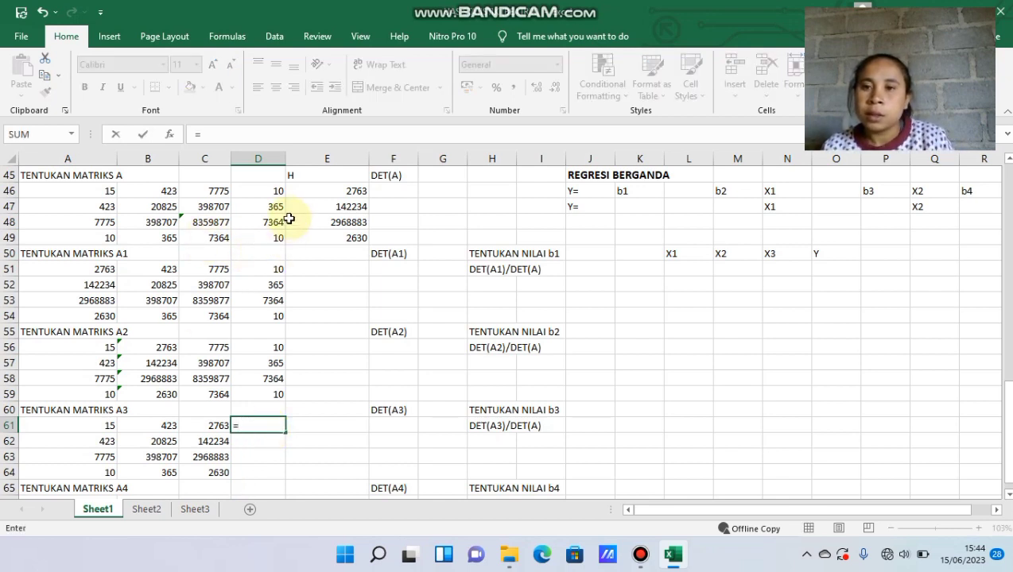
pyautogui.click(278, 192)
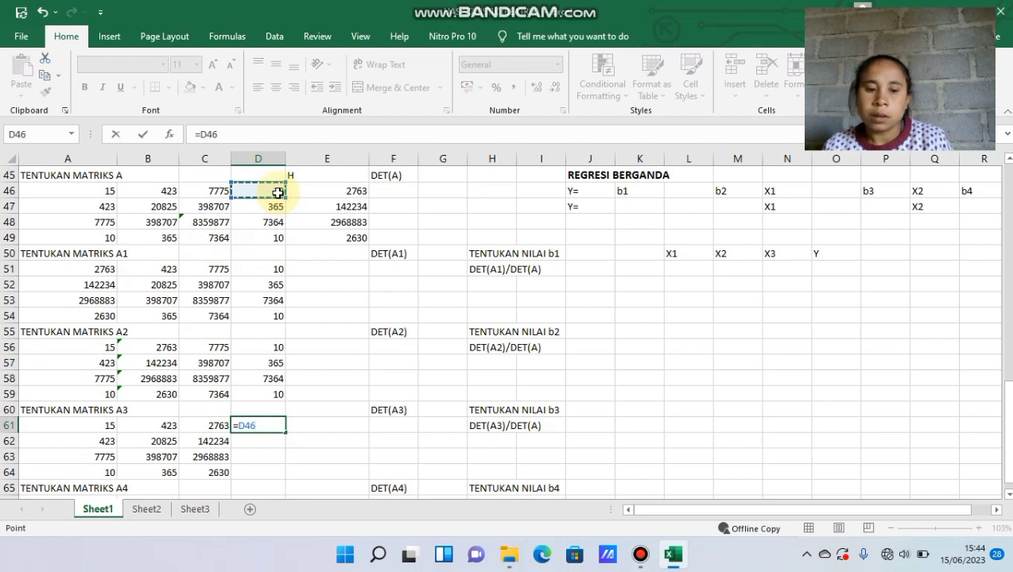
pyautogui.press('Return')
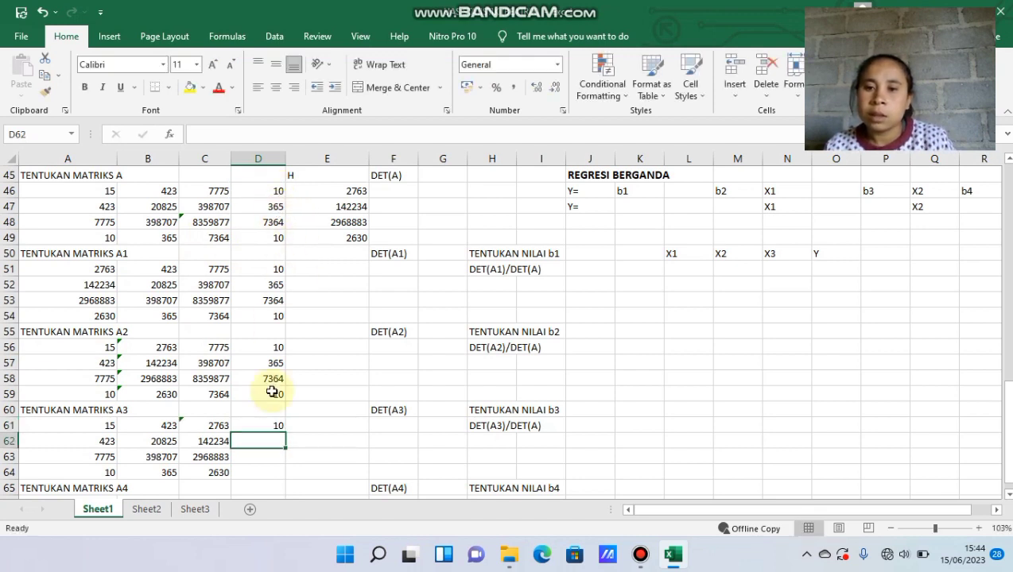
pyautogui.click(281, 425)
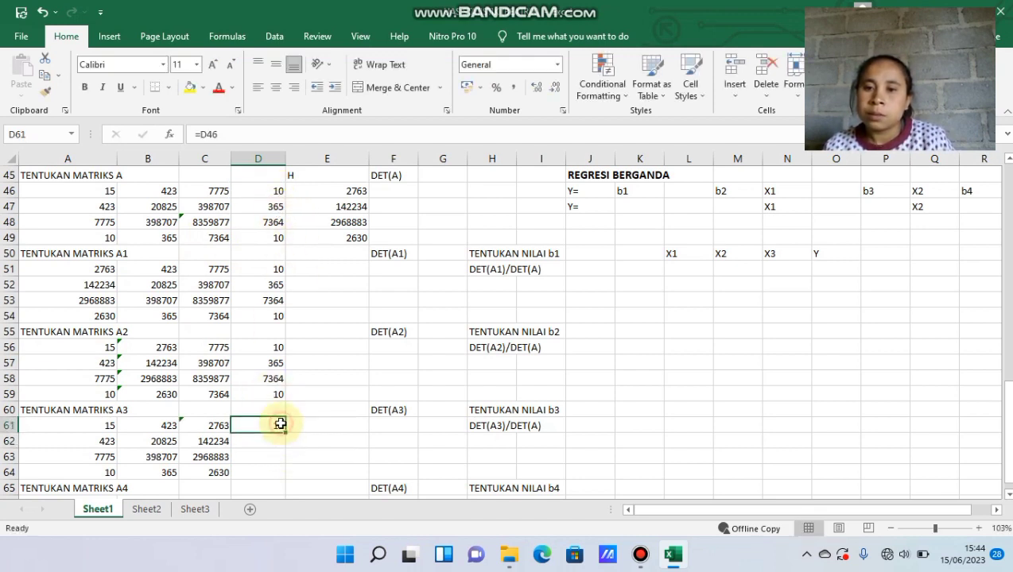
pyautogui.moveTo(285, 432); pyautogui.dragTo(278, 483)
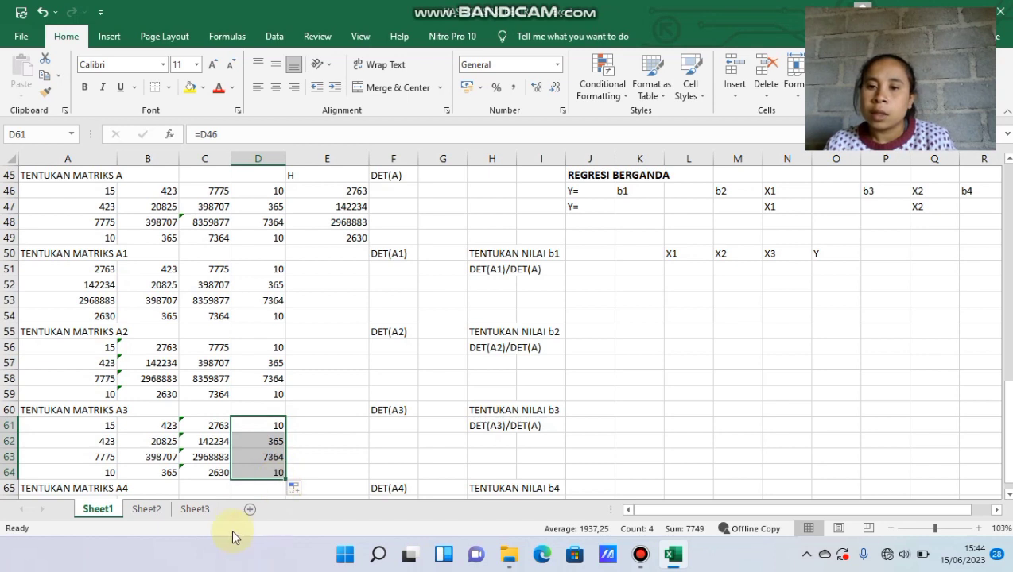
# Build matrix A4's first column by entering =A46 in A66 and filling it down to A69.
pyautogui.click(339, 453)
pyautogui.press('Down')
pyautogui.press('Down')
pyautogui.press('Down')
pyautogui.press('Down')
pyautogui.press('Down')
pyautogui.press('Down')
pyautogui.press('Down')
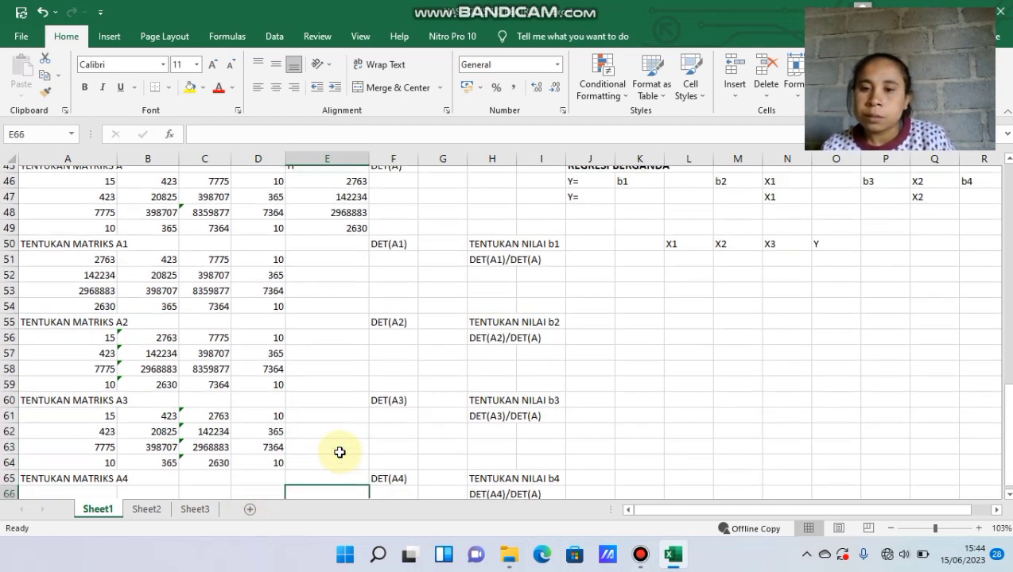
pyautogui.press('Down')
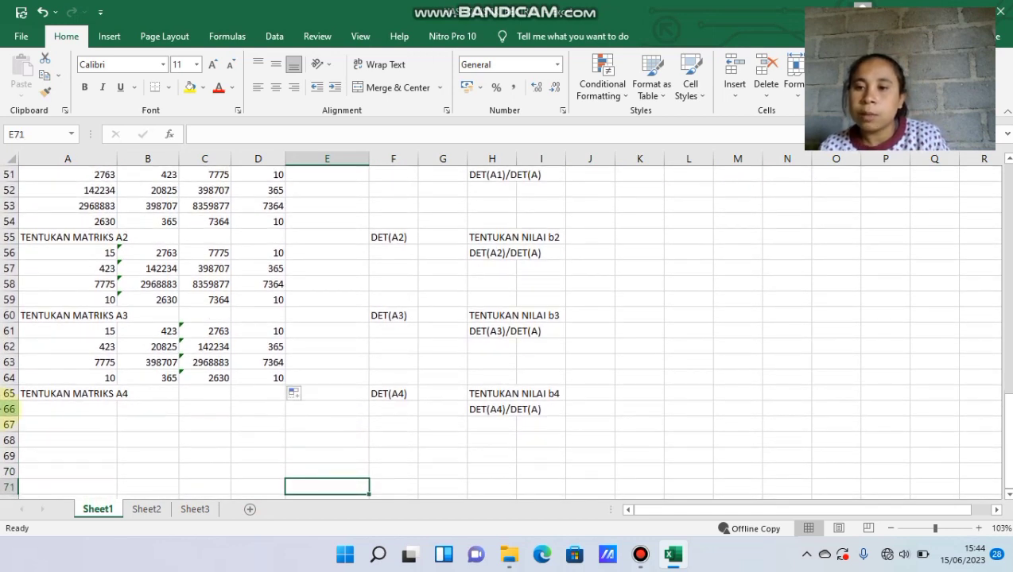
pyautogui.click(76, 412)
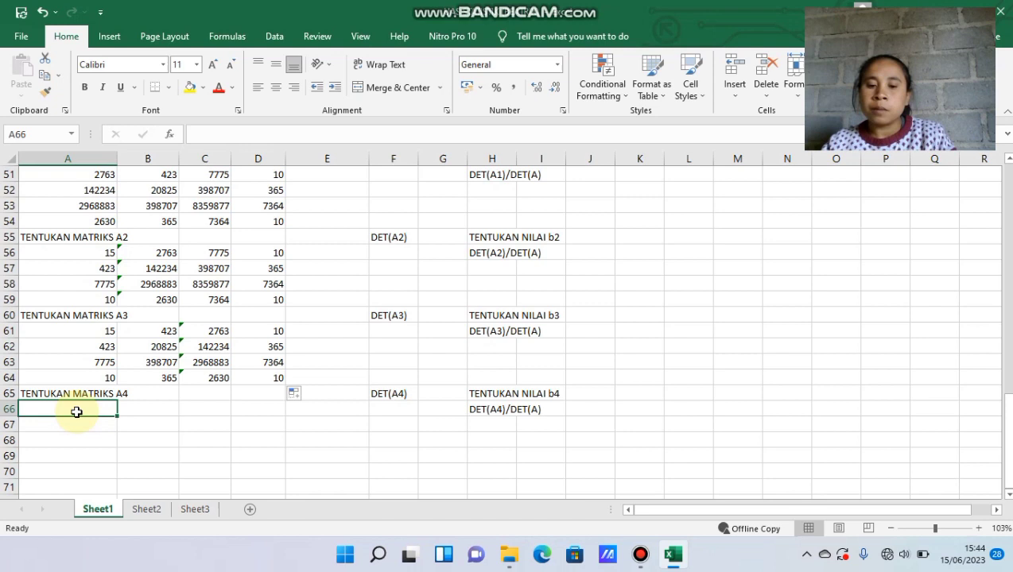
pyautogui.write('=')
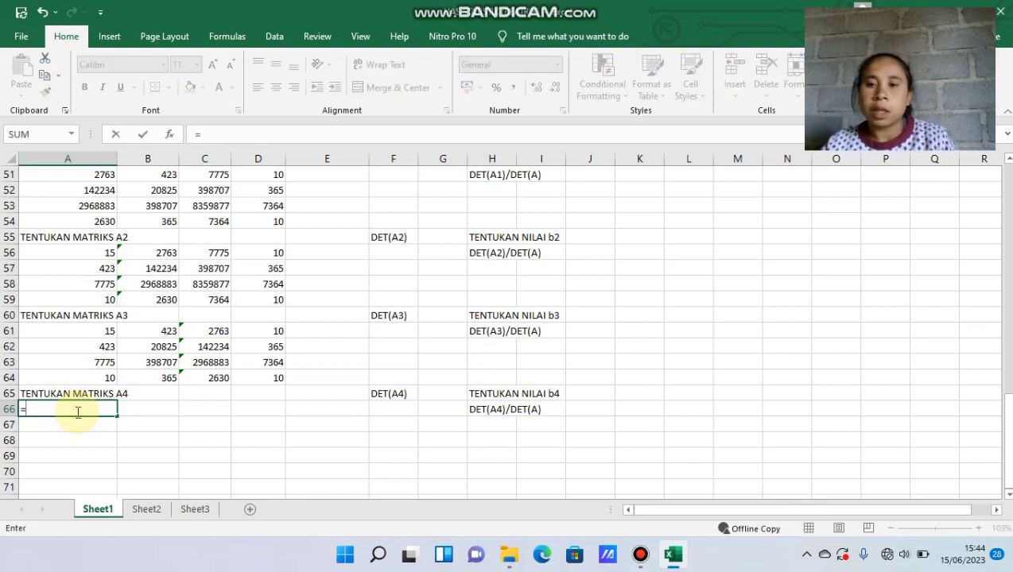
pyautogui.press('Up')
pyautogui.press('Up')
pyautogui.press('Up')
pyautogui.press('Up')
pyautogui.press('Up')
pyautogui.press('Up')
pyautogui.press('Up')
pyautogui.press('Up')
pyautogui.press('Up')
pyautogui.press('Up')
pyautogui.press('Up')
pyautogui.press('Up')
pyautogui.press('Up')
pyautogui.press('Up')
pyautogui.press('Up')
pyautogui.press('Up')
pyautogui.press('Up')
pyautogui.press('Up')
pyautogui.press('Up')
pyautogui.press('Up')
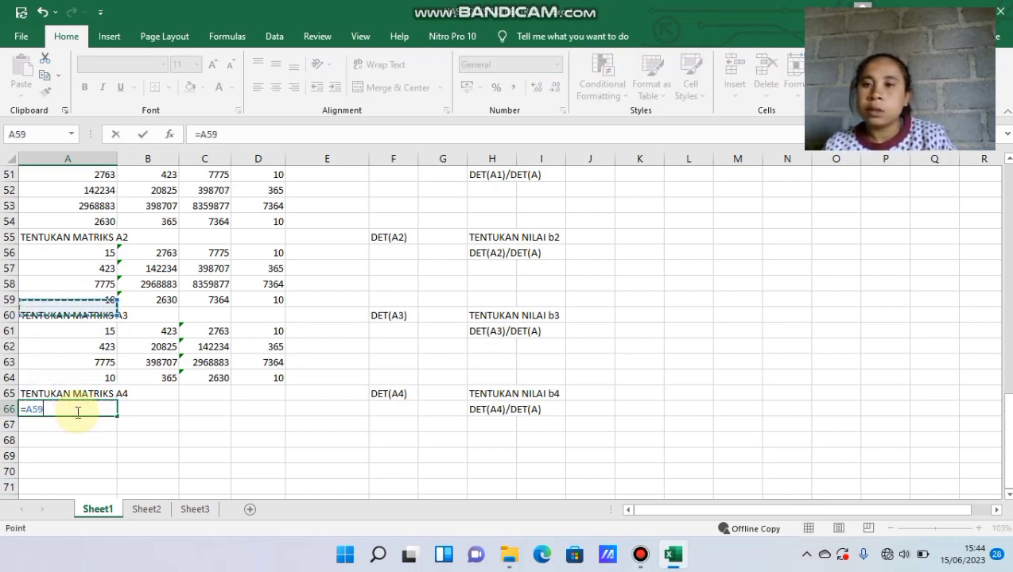
pyautogui.scroll(1, 76, 412)
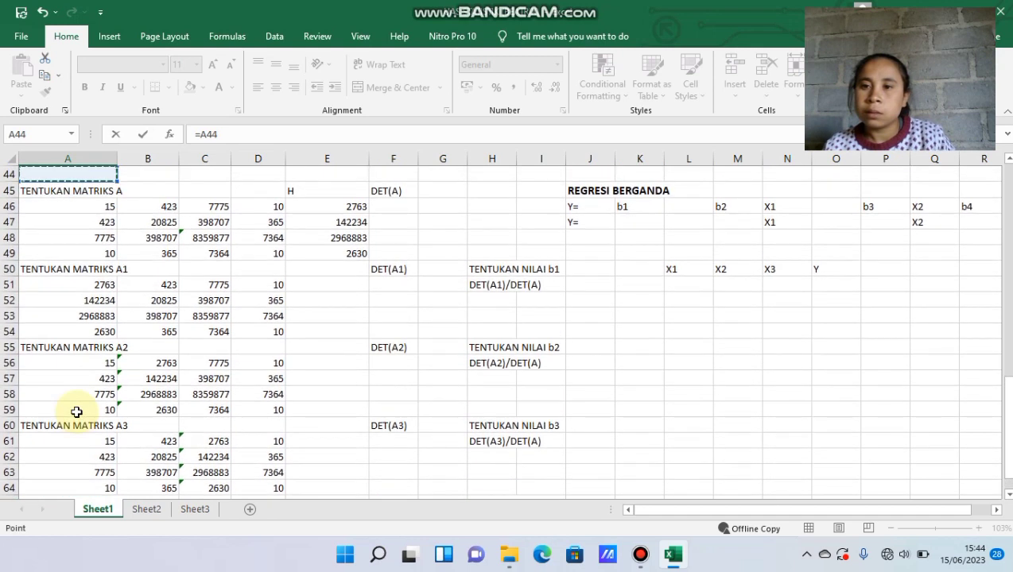
pyautogui.press('Return')
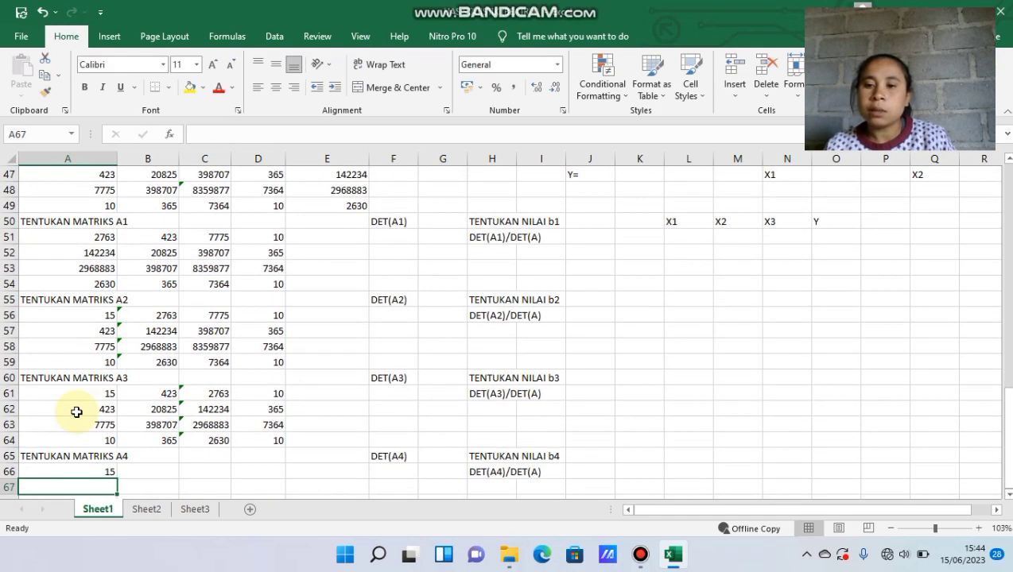
pyautogui.click(110, 471)
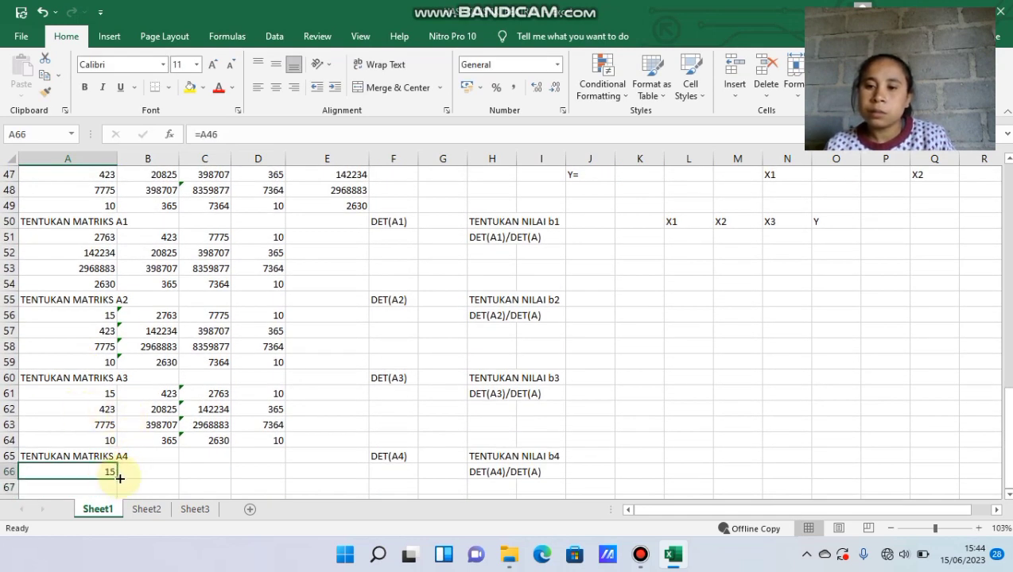
pyautogui.moveTo(120, 478); pyautogui.dragTo(116, 445)
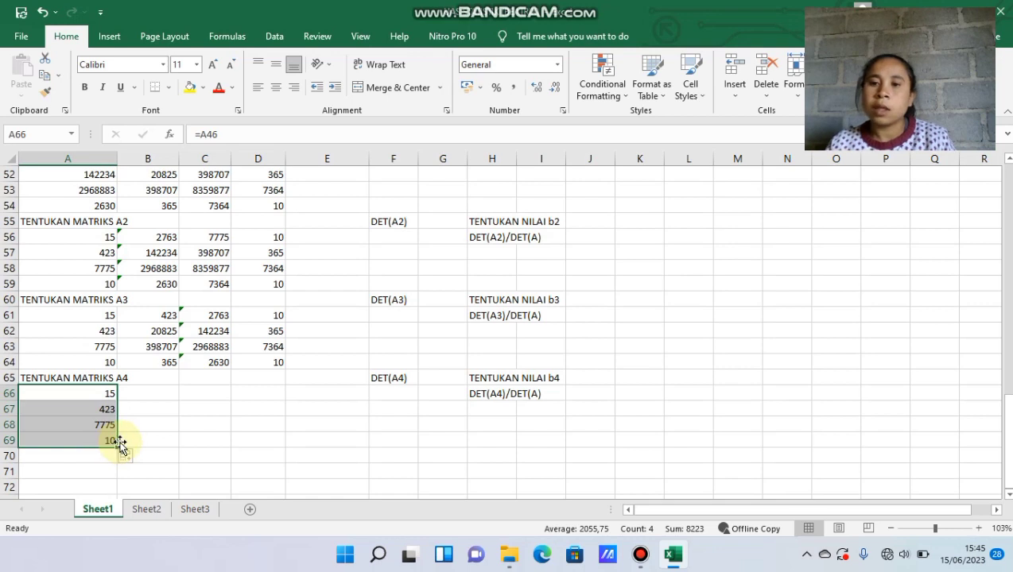
# Build matrix A4's second column by entering =B46 in B66 and filling it down to B69.
pyautogui.click(145, 382)
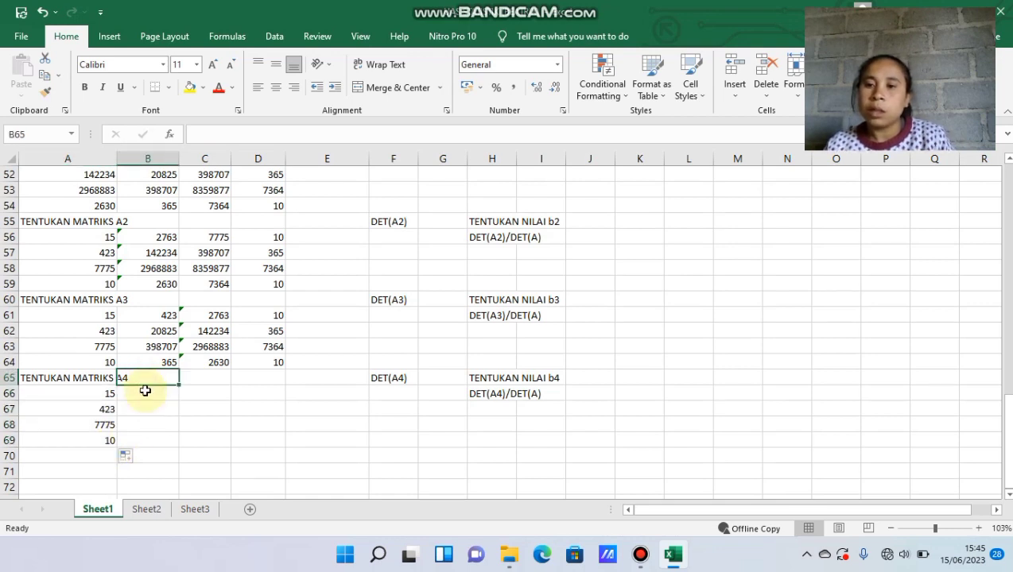
pyautogui.click(144, 395)
pyautogui.write('=')
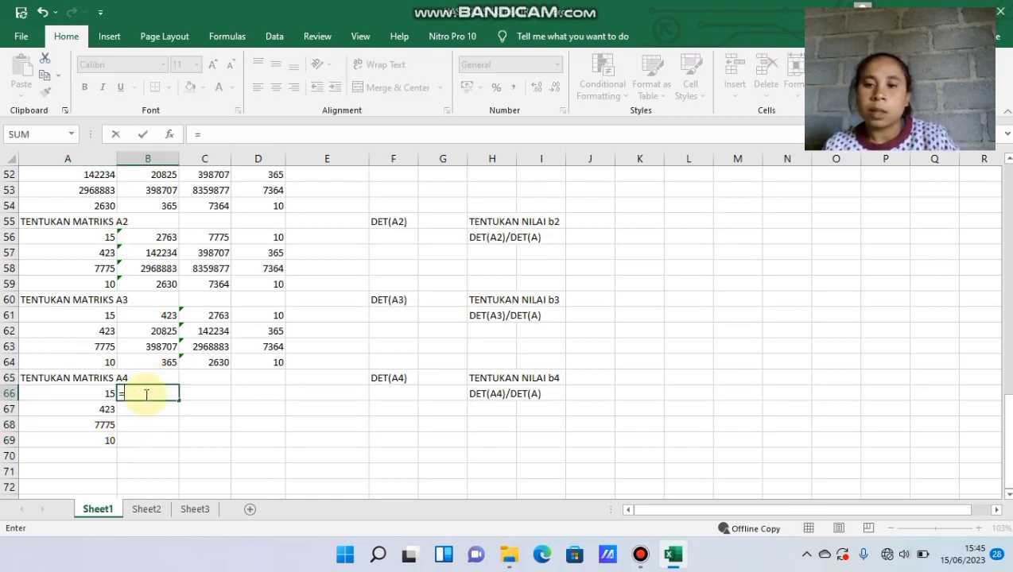
pyautogui.press('Up')
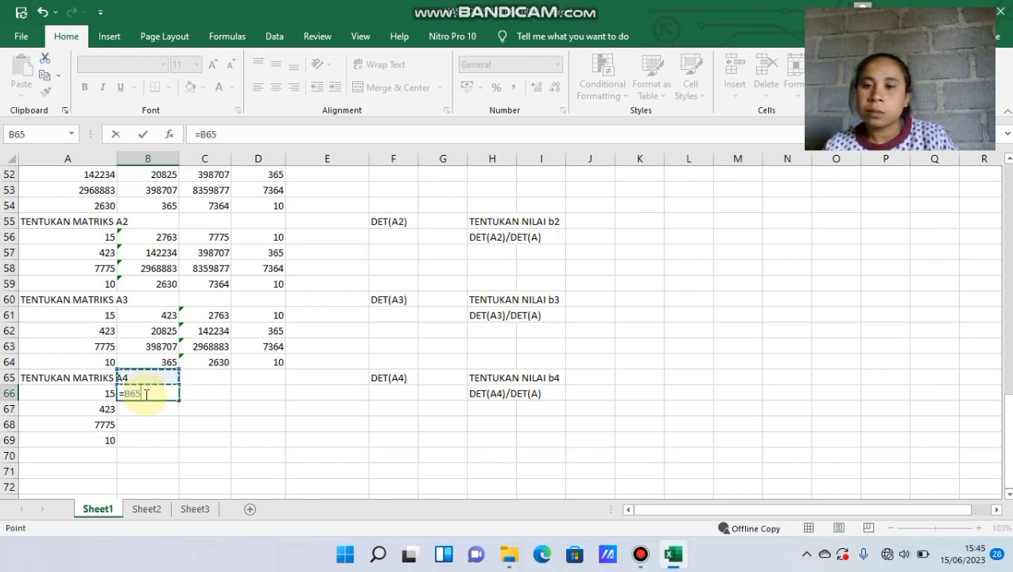
pyautogui.press('Up')
pyautogui.press('Up')
pyautogui.press('Up')
pyautogui.press('Up')
pyautogui.press('Up')
pyautogui.press('Up')
pyautogui.press('Up')
pyautogui.press('Up')
pyautogui.press('Up')
pyautogui.press('Up')
pyautogui.press('Up')
pyautogui.press('Up')
pyautogui.press('Up')
pyautogui.press('Up')
pyautogui.press('Up')
pyautogui.press('Up')
pyautogui.press('Up')
pyautogui.press('Up')
pyautogui.press('Up')
pyautogui.press('Up')
pyautogui.press('Down')
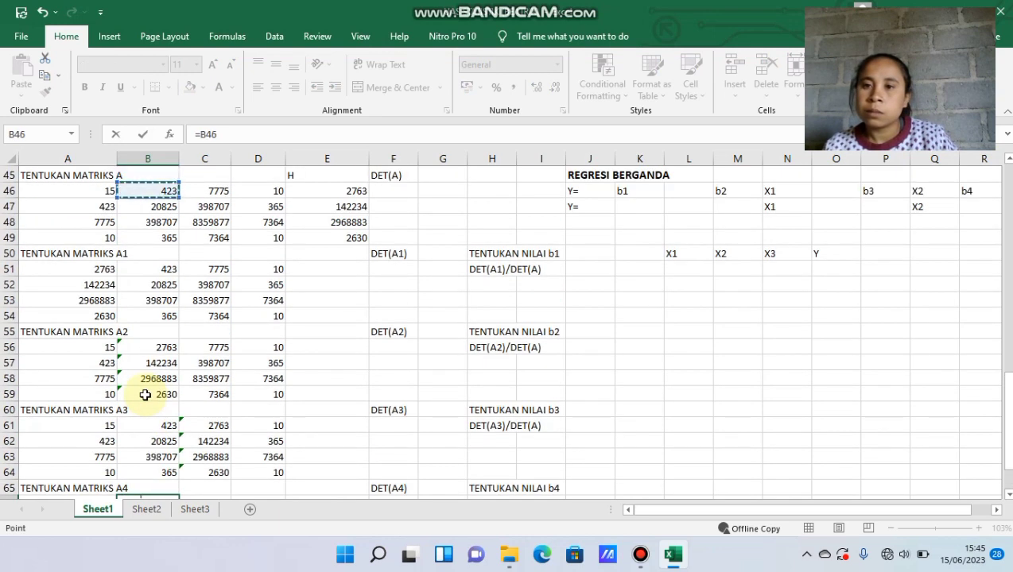
pyautogui.press('Return')
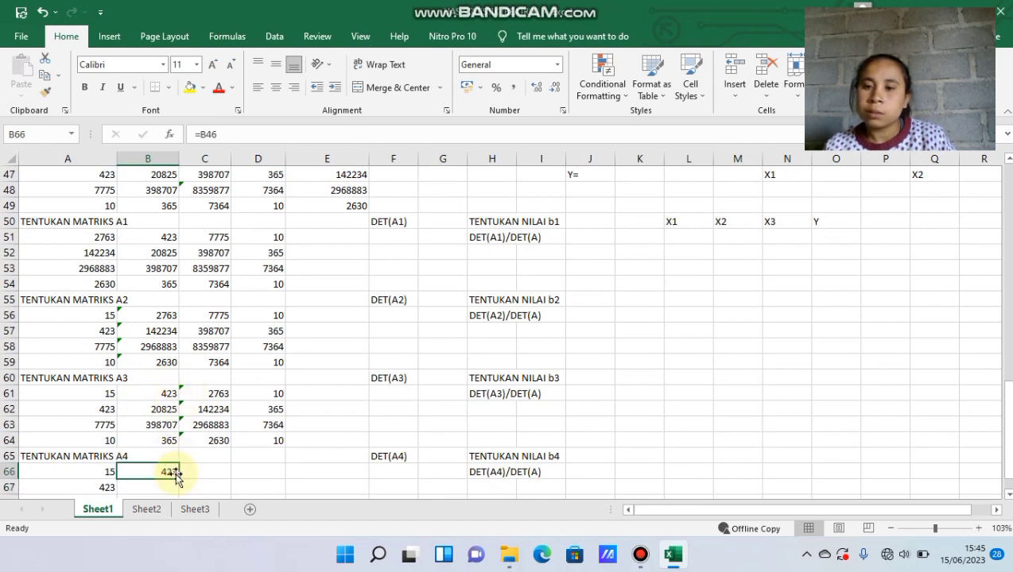
pyautogui.moveTo(180, 478)
pyautogui.mouseDown()
pyautogui.moveTo(188, 511)
pyautogui.moveTo(176, 477)
pyautogui.mouseUp()
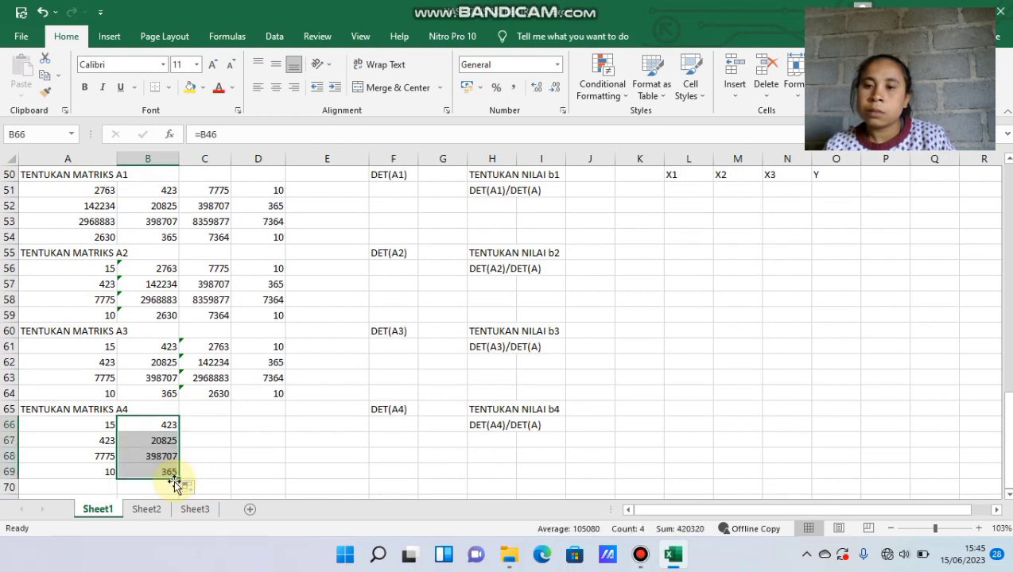
# Build matrix A4's third column by entering =C46 in C66 and filling it down to C69.
pyautogui.click(211, 429)
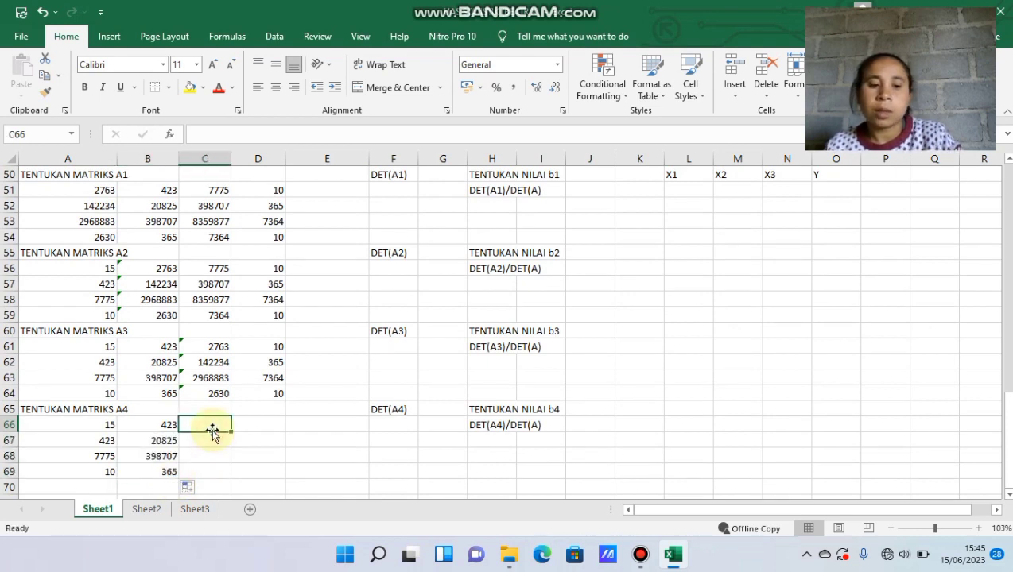
pyautogui.write('=')
pyautogui.press('Up')
pyautogui.press('Up')
pyautogui.press('Up')
pyautogui.press('Up')
pyautogui.press('Up')
pyautogui.press('Up')
pyautogui.press('Up')
pyautogui.press('Up')
pyautogui.press('Up')
pyautogui.press('Up')
pyautogui.press('Up')
pyautogui.press('Up')
pyautogui.press('Up')
pyautogui.press('Up')
pyautogui.press('Up')
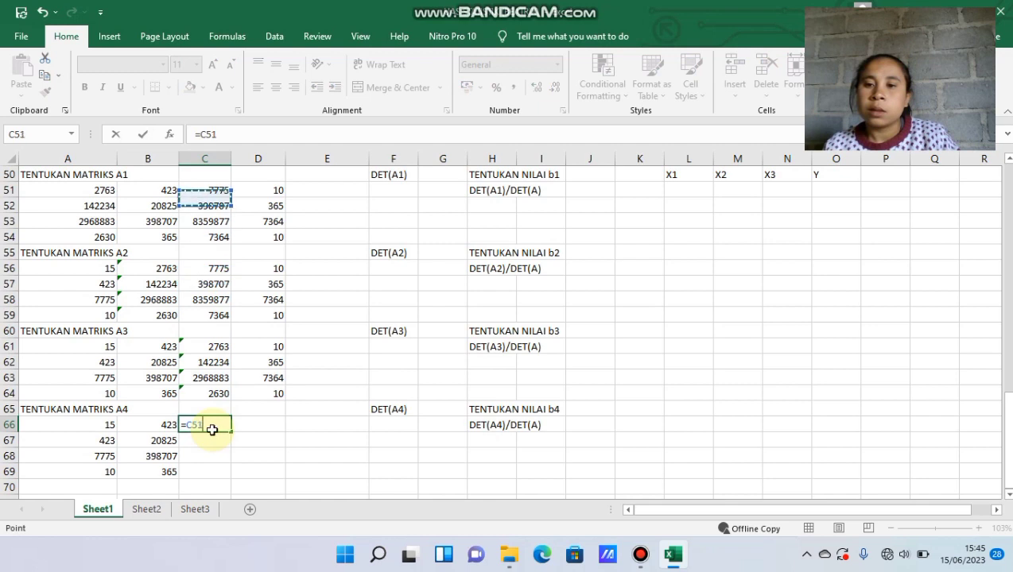
pyautogui.press('Up')
pyautogui.press('Up')
pyautogui.press('Up')
pyautogui.press('Up')
pyautogui.press('Up')
pyautogui.press('Up')
pyautogui.press('Down')
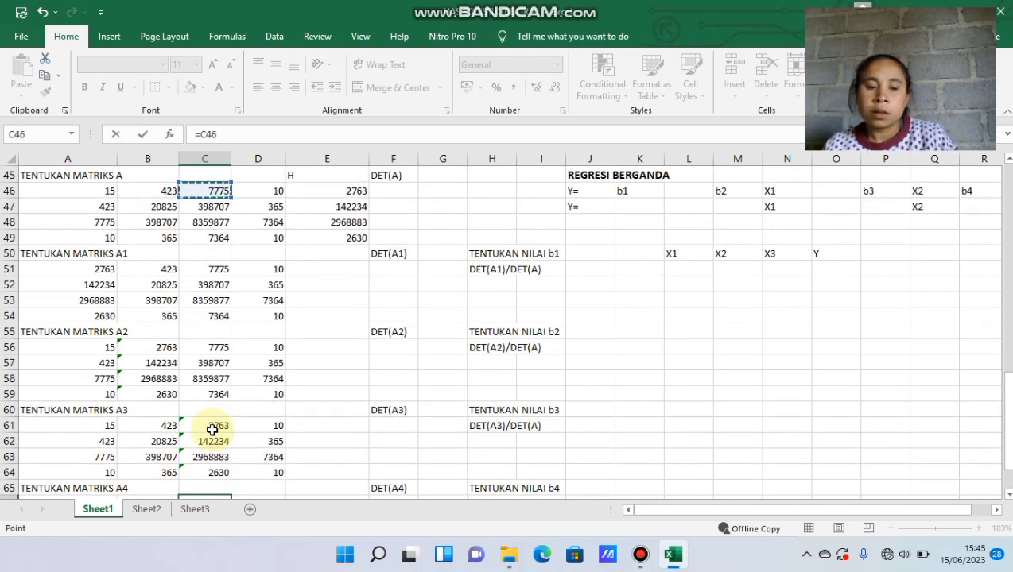
pyautogui.press('Return')
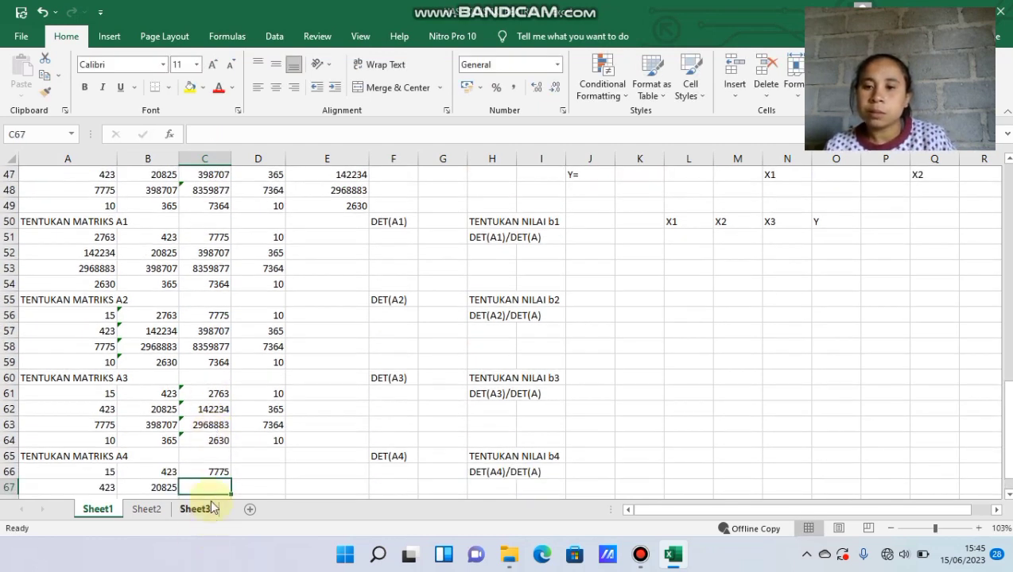
pyautogui.click(217, 473)
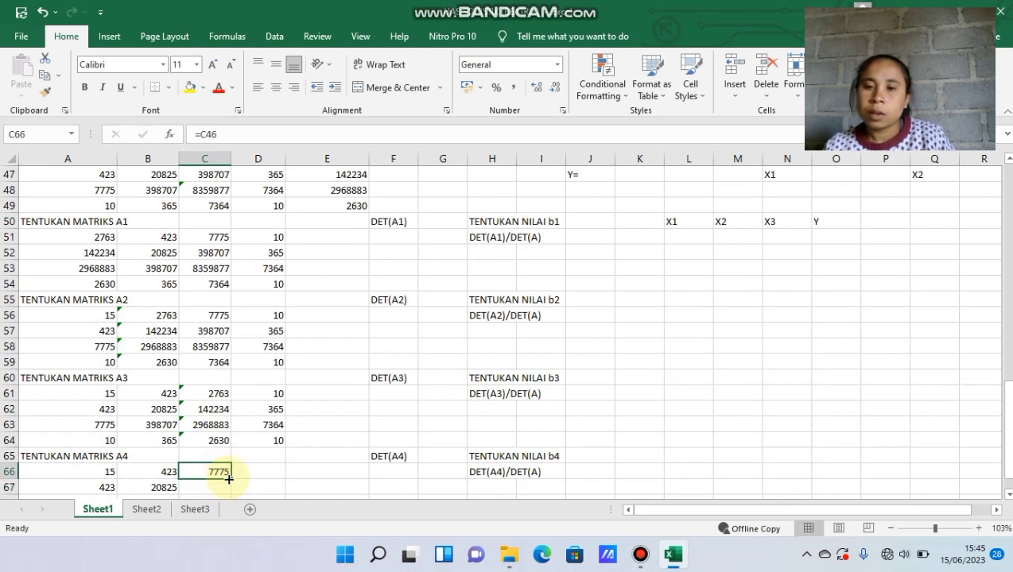
pyautogui.moveTo(228, 478)
pyautogui.mouseDown()
pyautogui.moveTo(228, 509)
pyautogui.moveTo(221, 482)
pyautogui.mouseUp()
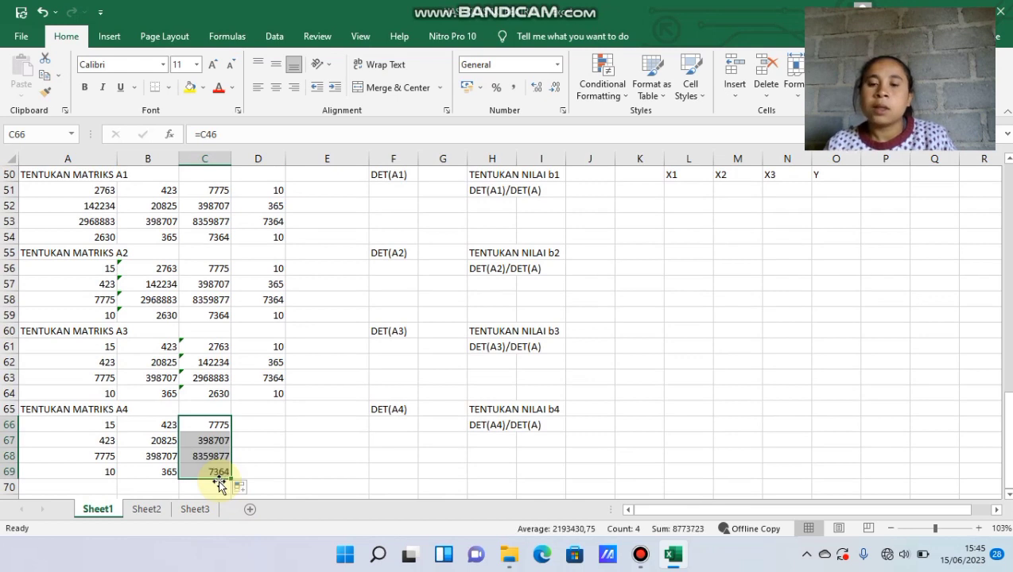
# Put the H vector in matrix A4's fourth column by entering =E46 in D66 and filling it down to D69.
pyautogui.click(263, 426)
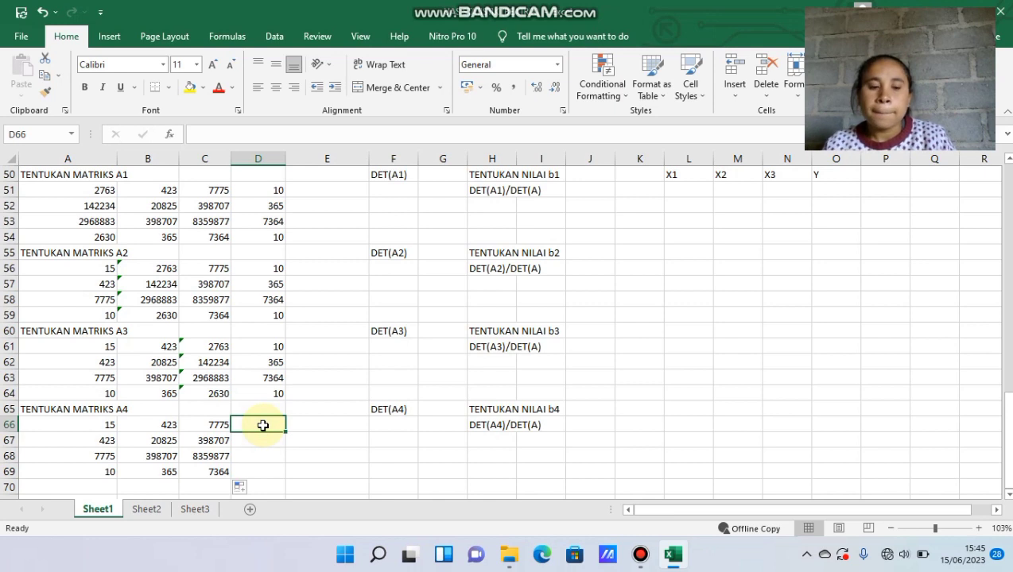
pyautogui.write('=')
pyautogui.press('Up')
pyautogui.press('Up')
pyautogui.press('Up')
pyautogui.press('Up')
pyautogui.press('Up')
pyautogui.press('Up')
pyautogui.press('Up')
pyautogui.press('Up')
pyautogui.press('Up')
pyautogui.press('Up')
pyautogui.press('Up')
pyautogui.press('Up')
pyautogui.press('Up')
pyautogui.press('Up')
pyautogui.press('Up')
pyautogui.press('Up')
pyautogui.press('Up')
pyautogui.press('Up')
pyautogui.press('Up')
pyautogui.press('Up')
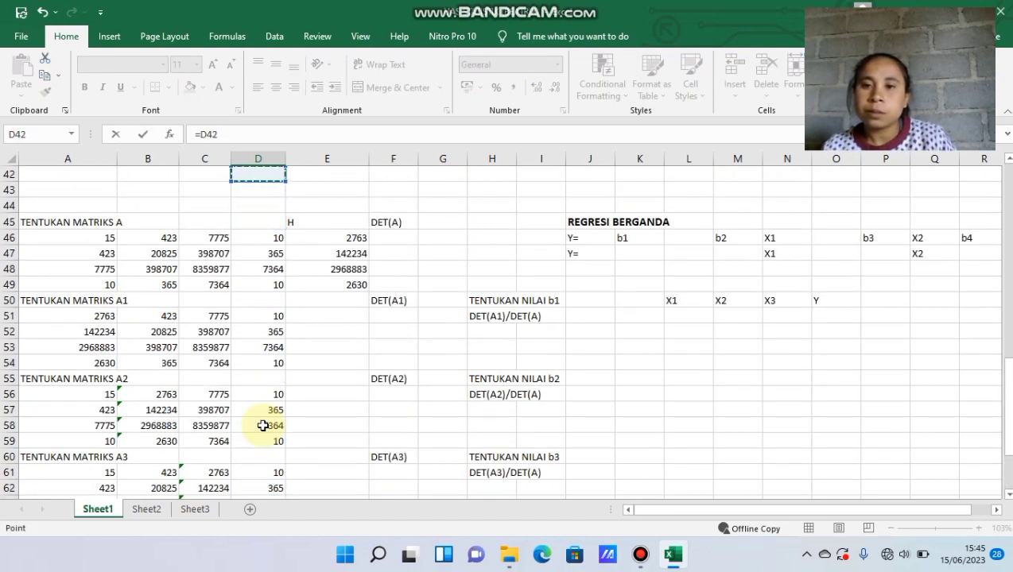
pyautogui.press('Right')
pyautogui.press('Right')
pyautogui.press('Down')
pyautogui.press('Down')
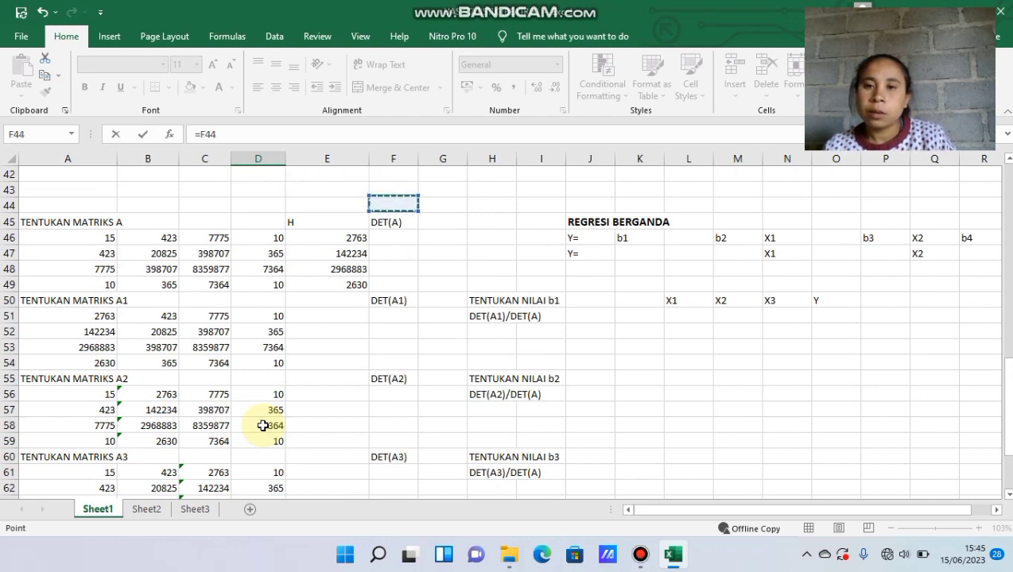
pyautogui.press('Down')
pyautogui.press('Down')
pyautogui.press('Left')
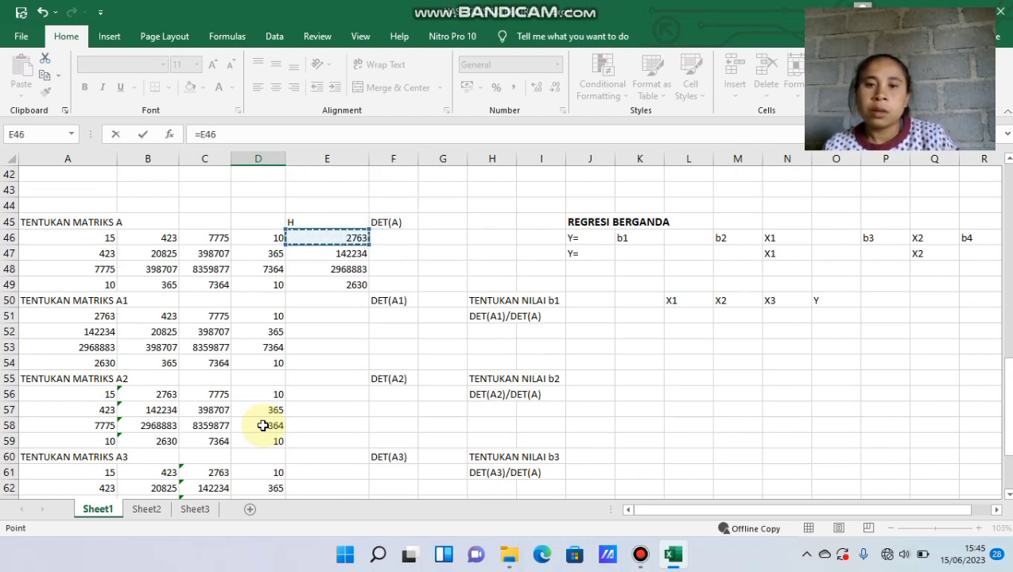
pyautogui.press('Return')
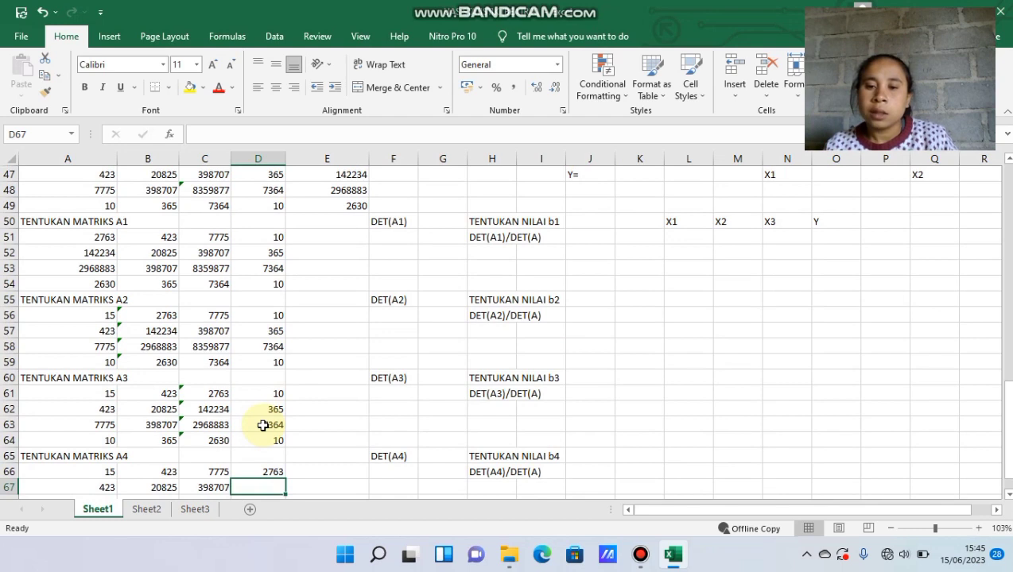
pyautogui.click(270, 470)
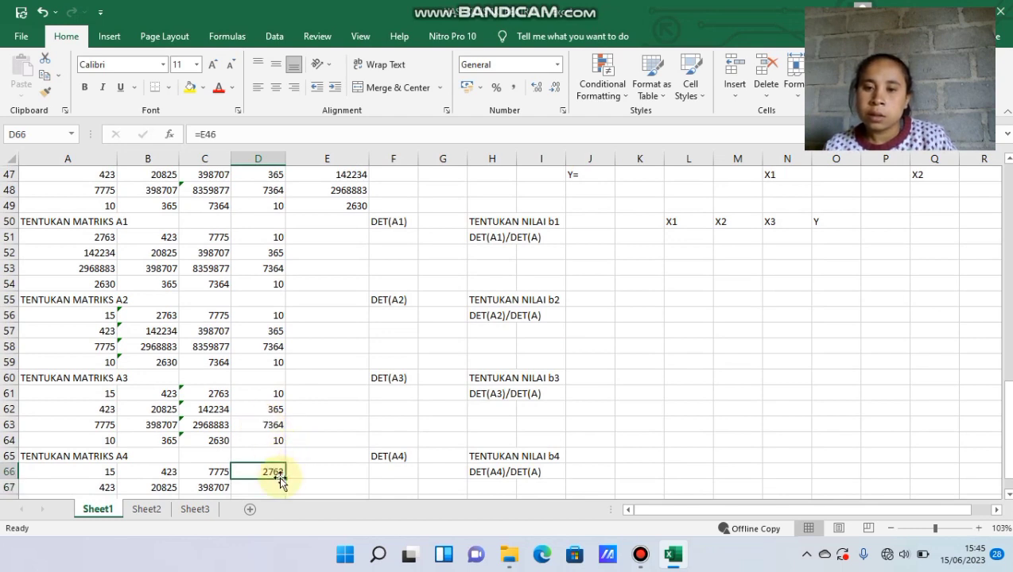
pyautogui.moveTo(282, 478)
pyautogui.mouseDown()
pyautogui.moveTo(279, 502)
pyautogui.moveTo(277, 486)
pyautogui.mouseUp()
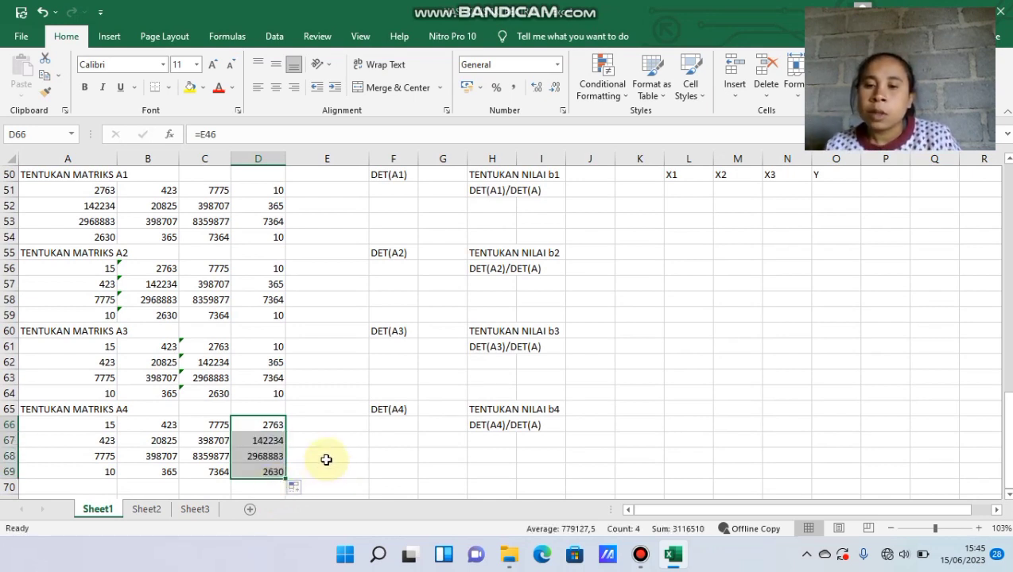
# Compute the determinant of matrix A by entering =MDETERM(A46:D49) in F46 under DET(A).
pyautogui.click(313, 440)
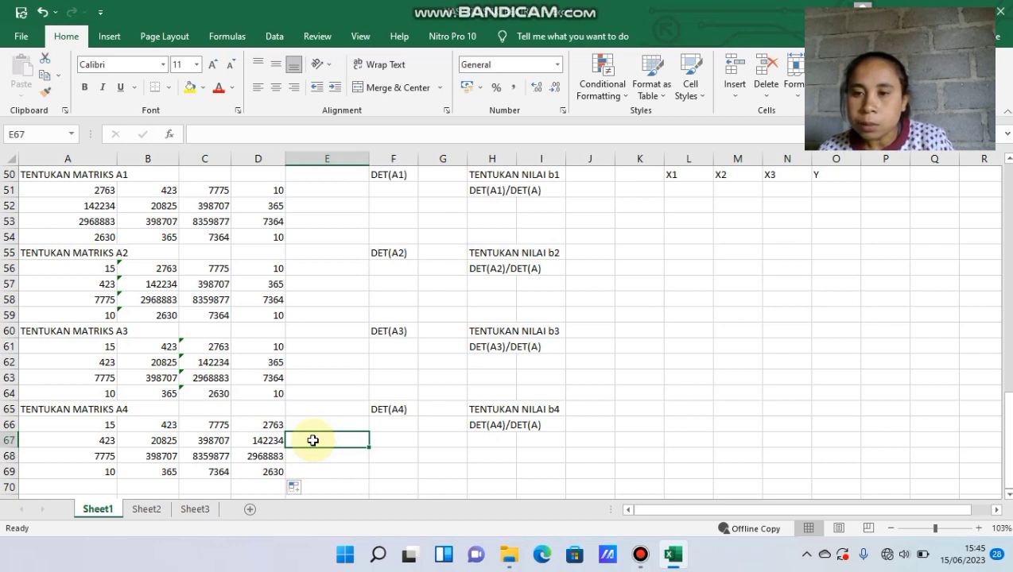
pyautogui.press('Up')
pyautogui.press('Up')
pyautogui.press('Up')
pyautogui.press('Up')
pyautogui.press('Up')
pyautogui.press('Up')
pyautogui.press('Up')
pyautogui.press('Up')
pyautogui.press('Up')
pyautogui.press('Up')
pyautogui.press('Up')
pyautogui.press('Up')
pyautogui.press('Up')
pyautogui.press('Up')
pyautogui.press('Up')
pyautogui.press('Up')
pyautogui.press('Up')
pyautogui.press('Up')
pyautogui.press('Up')
pyautogui.press('Up')
pyautogui.press('Up')
pyautogui.press('Up')
pyautogui.press('Up')
pyautogui.press('Up')
pyautogui.press('Up')
pyautogui.press('Up')
pyautogui.press('Up')
pyautogui.press('Up')
pyautogui.press('Up')
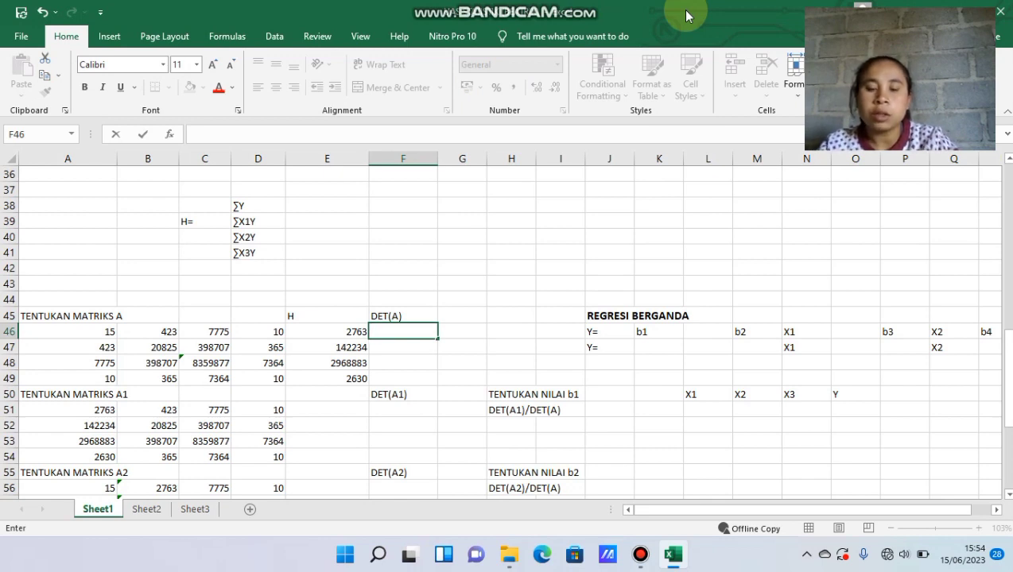
pyautogui.write('=')
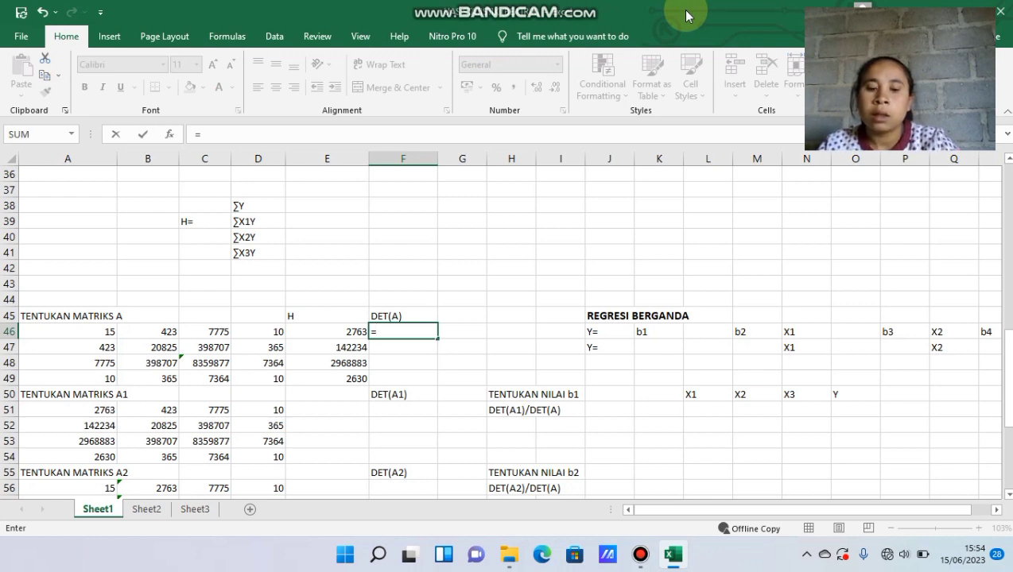
pyautogui.write('M')
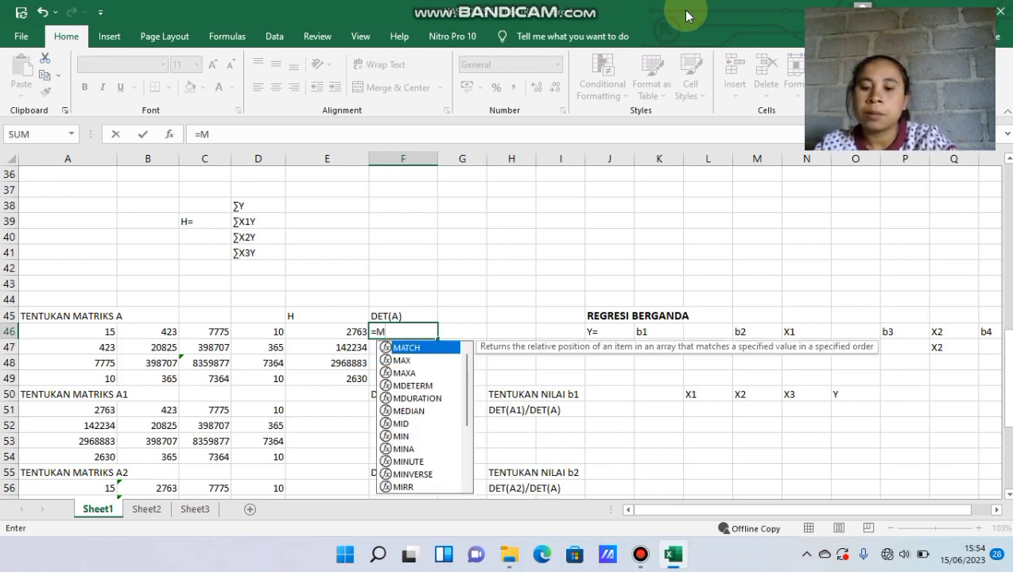
pyautogui.write('determ')
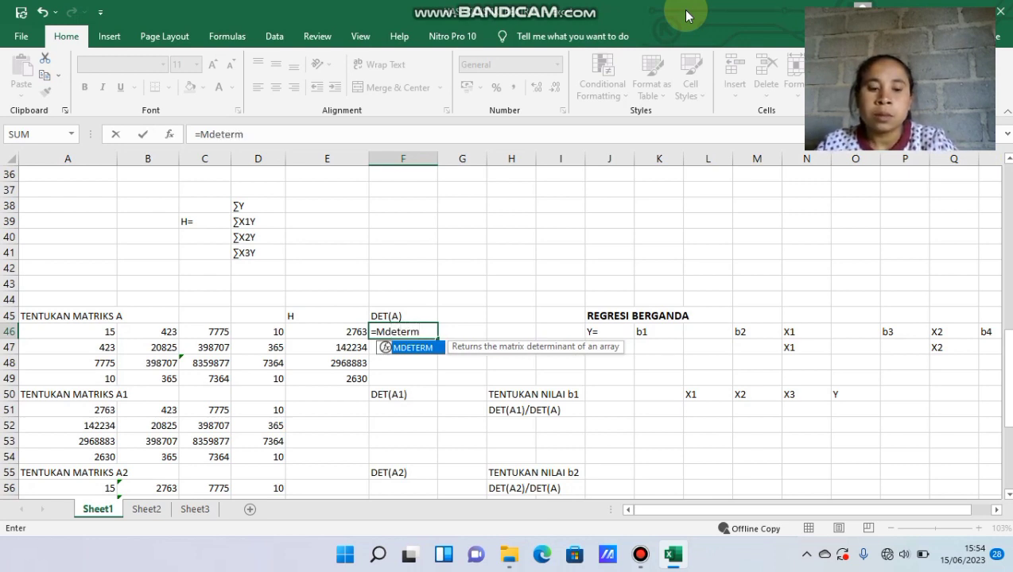
pyautogui.write('(')
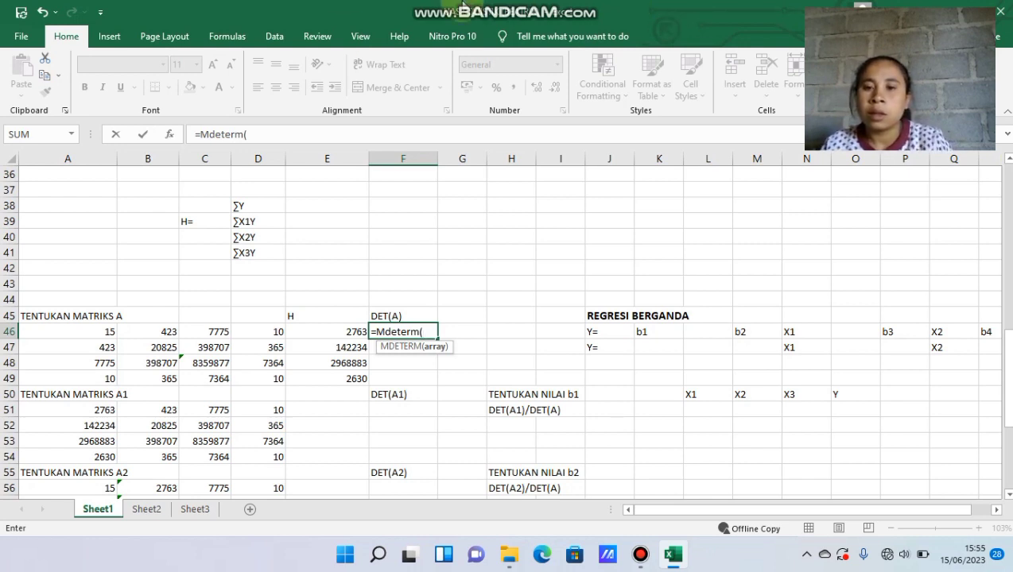
pyautogui.click(95, 330)
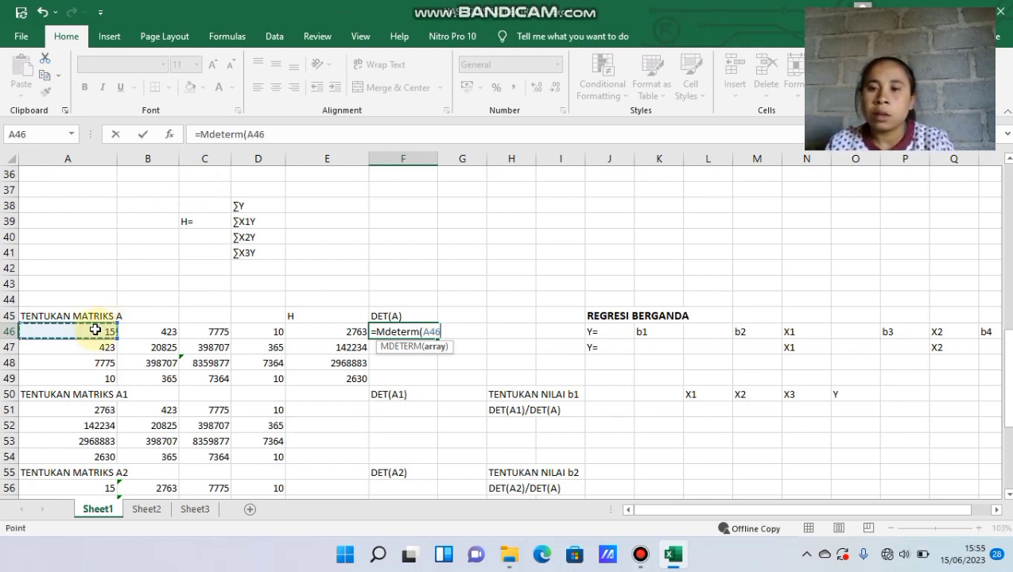
pyautogui.moveTo(95, 330); pyautogui.dragTo(270, 380)
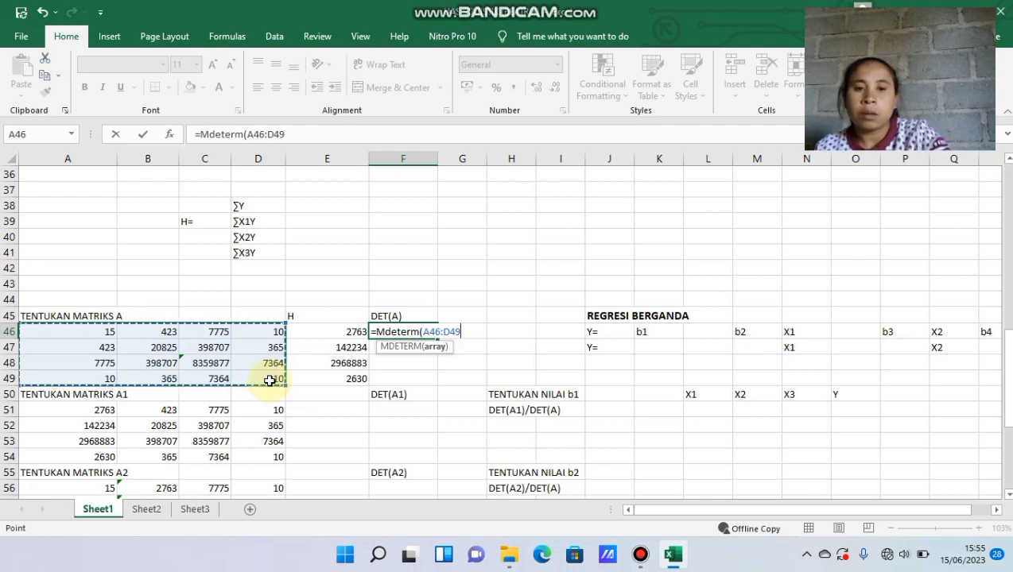
pyautogui.write(')')
pyautogui.press('Return')
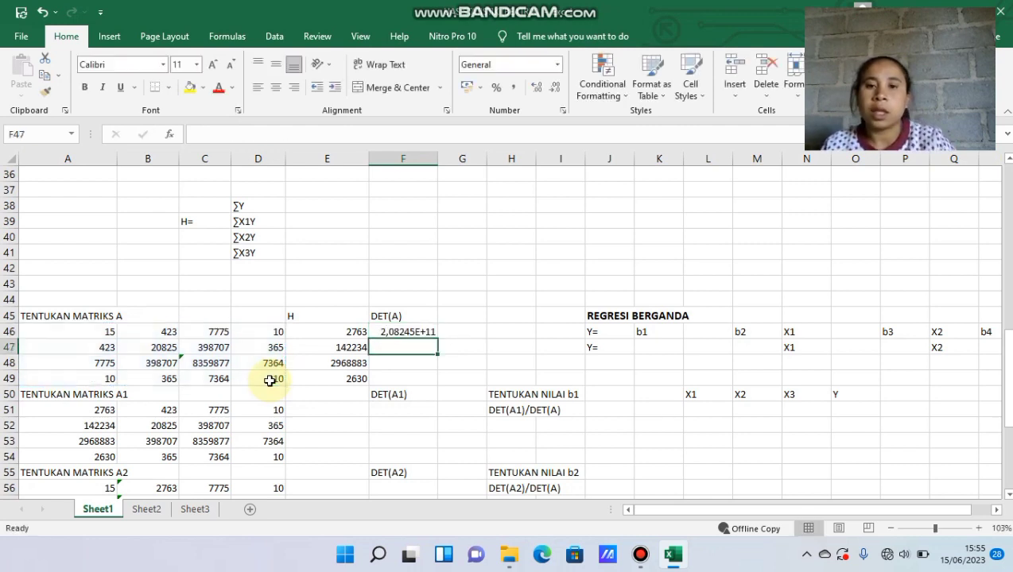
# Compute the determinant of matrix A1 by entering =MDETERM(A51:D54) in F51 under DET(A1).
pyautogui.click(393, 407)
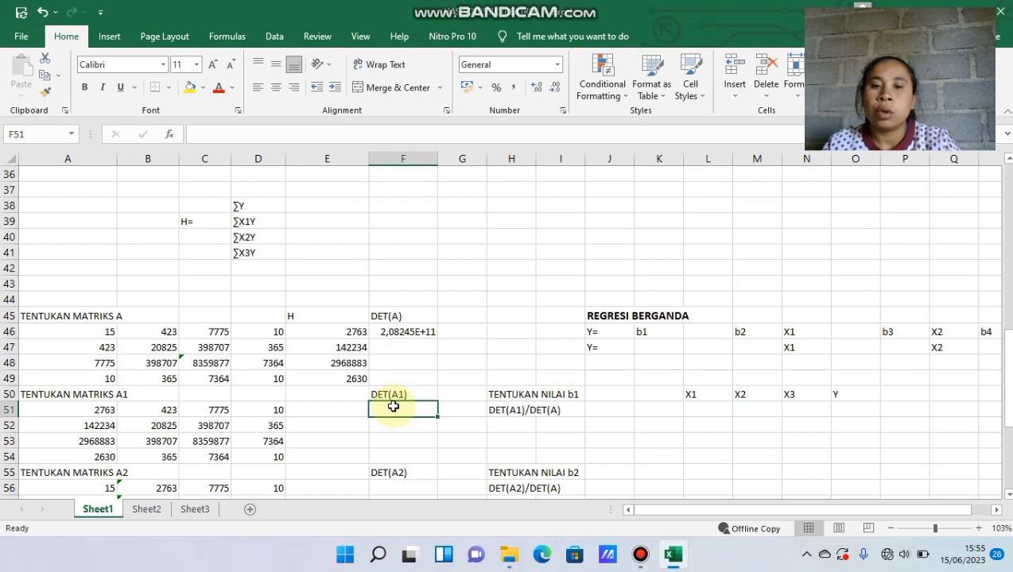
pyautogui.write('=')
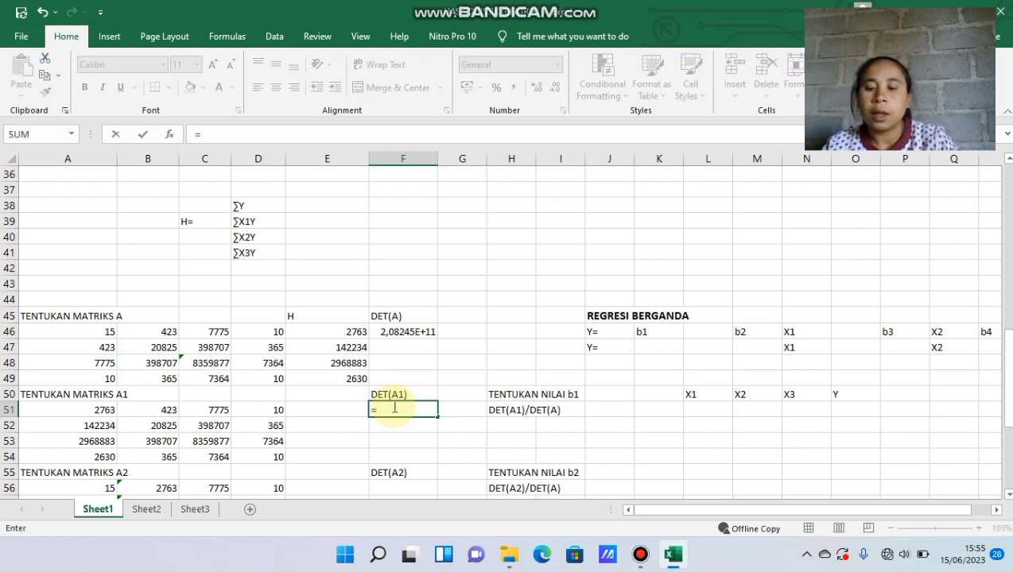
pyautogui.write('M')
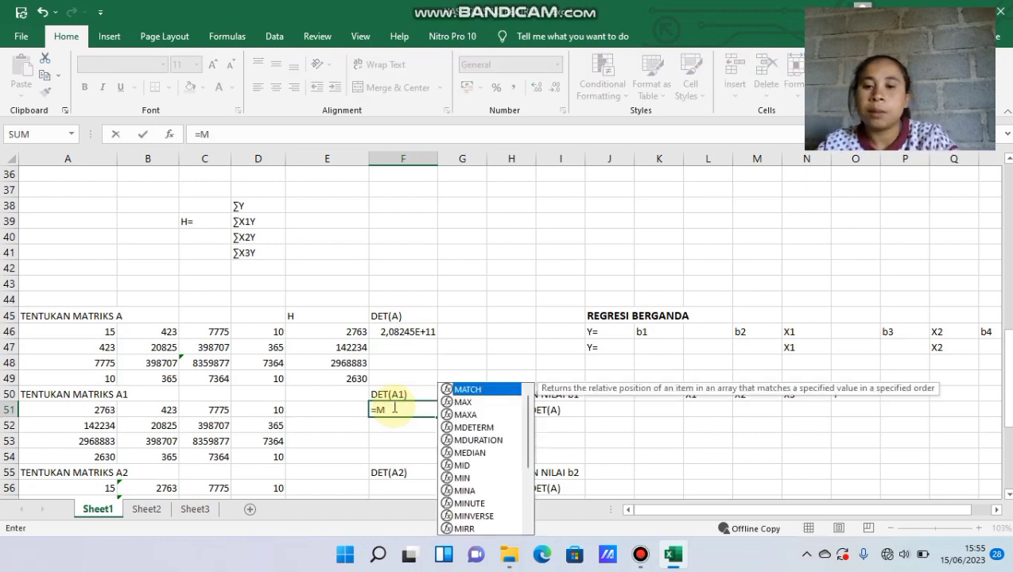
pyautogui.write('determ')
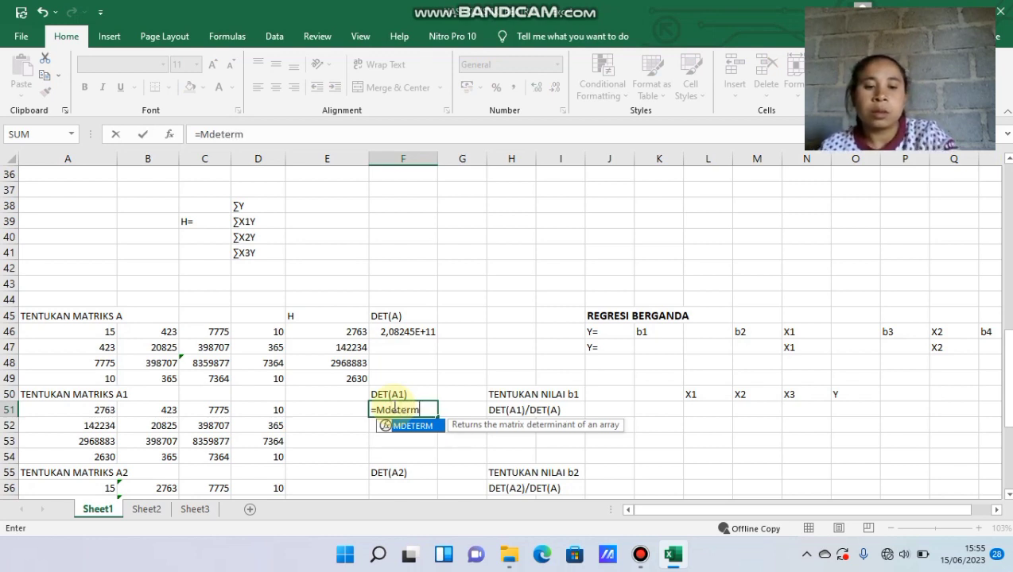
pyautogui.write('(')
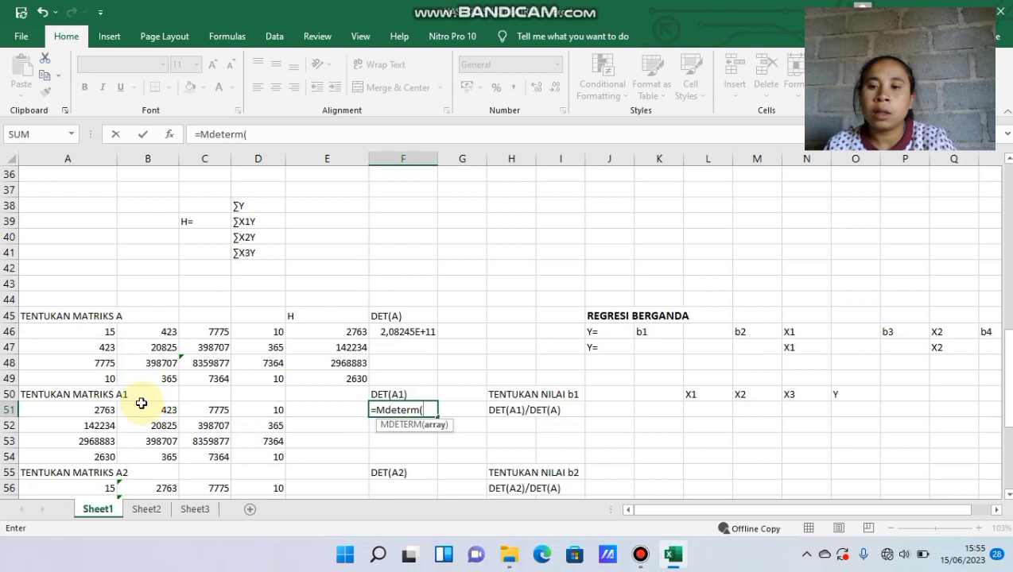
pyautogui.click(85, 408)
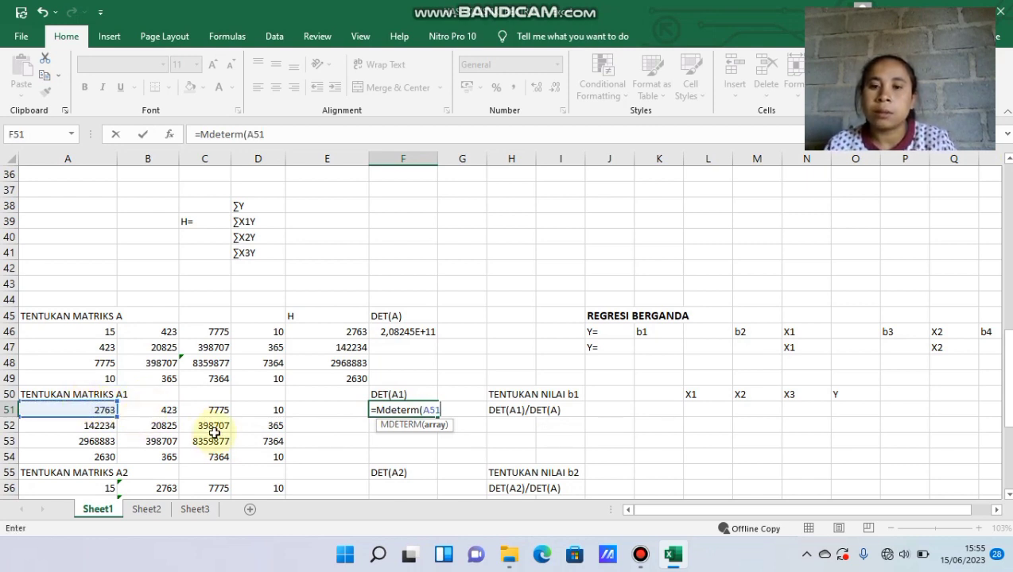
pyautogui.press('BackSpace')
pyautogui.press('BackSpace')
pyautogui.press('BackSpace')
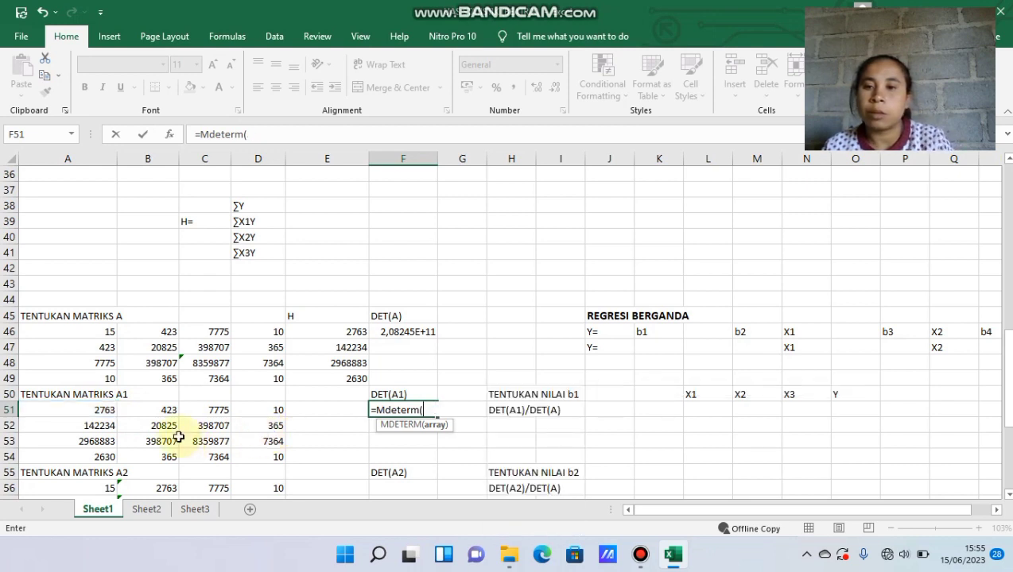
pyautogui.click(92, 409)
pyautogui.moveTo(93, 410); pyautogui.dragTo(269, 464)
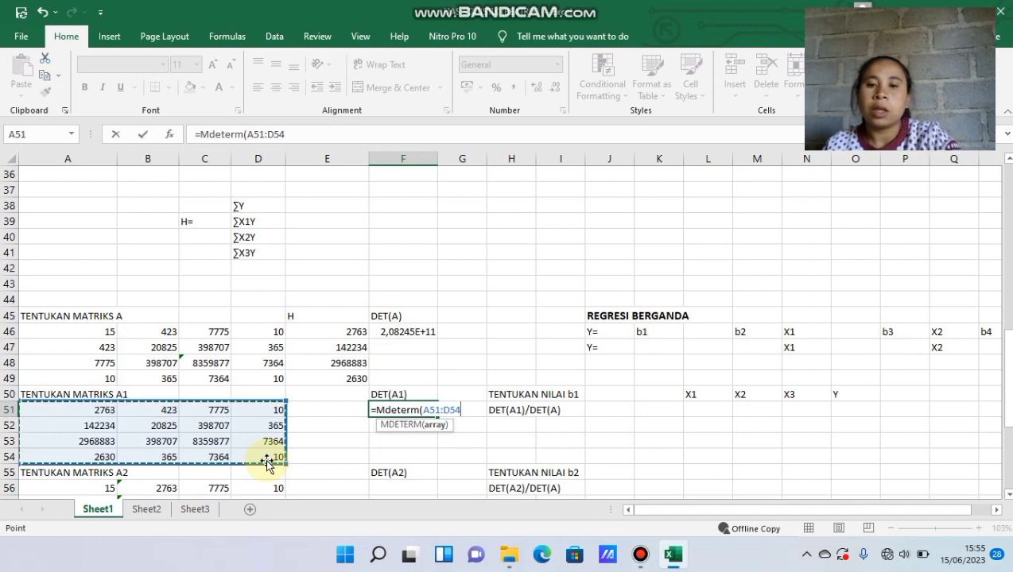
pyautogui.write(')')
pyautogui.press('Return')
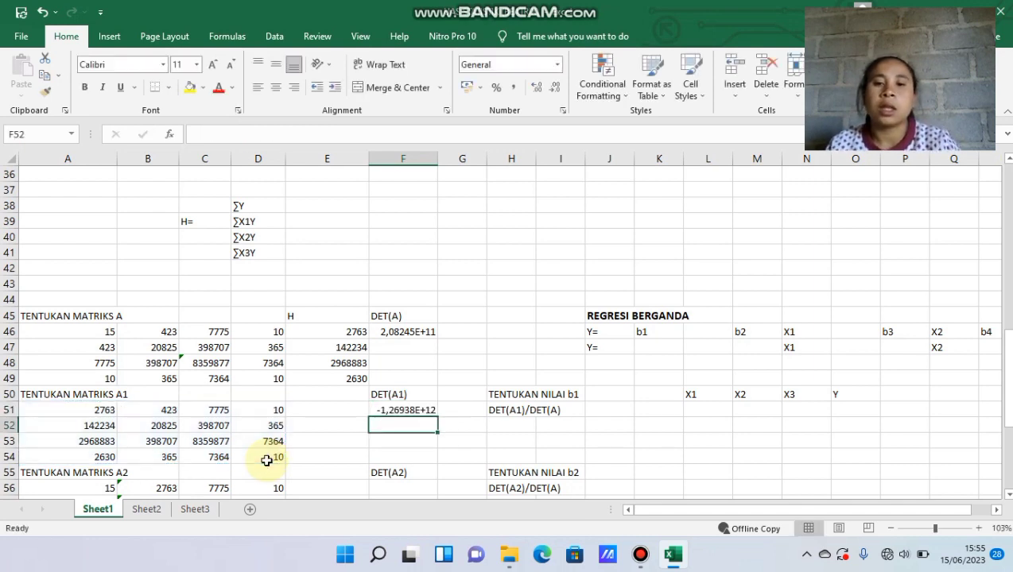
# Compute the determinant of matrix A2 by entering =MDETERM(A56:D59) in F56 under DET(A2).
pyautogui.press('Down')
pyautogui.press('Down')
pyautogui.press('Down')
pyautogui.press('Down')
pyautogui.press('Down')
pyautogui.press('Down')
pyautogui.press('Down')
pyautogui.press('Down')
pyautogui.press('Down')
pyautogui.click(386, 416)
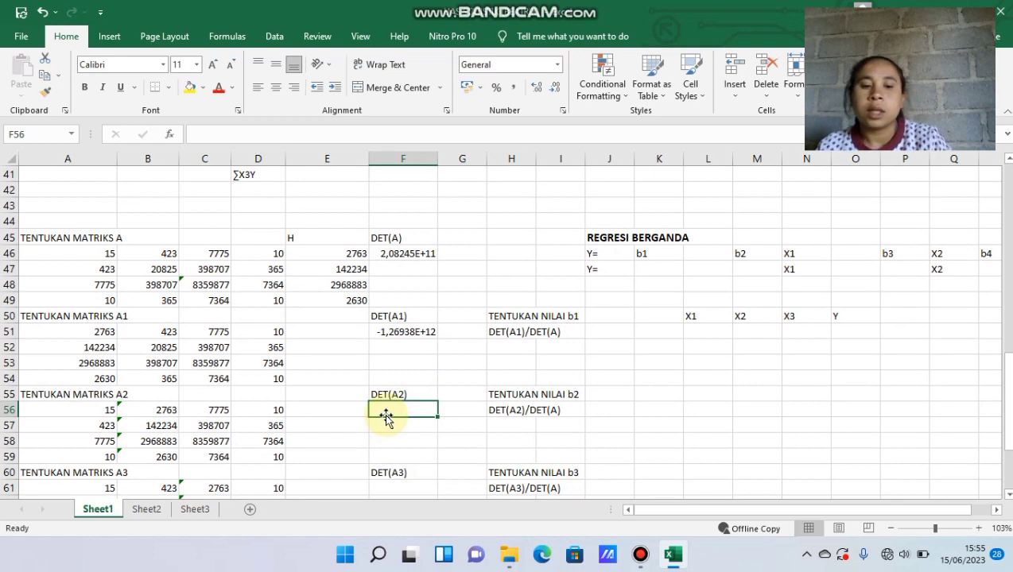
pyautogui.write('=')
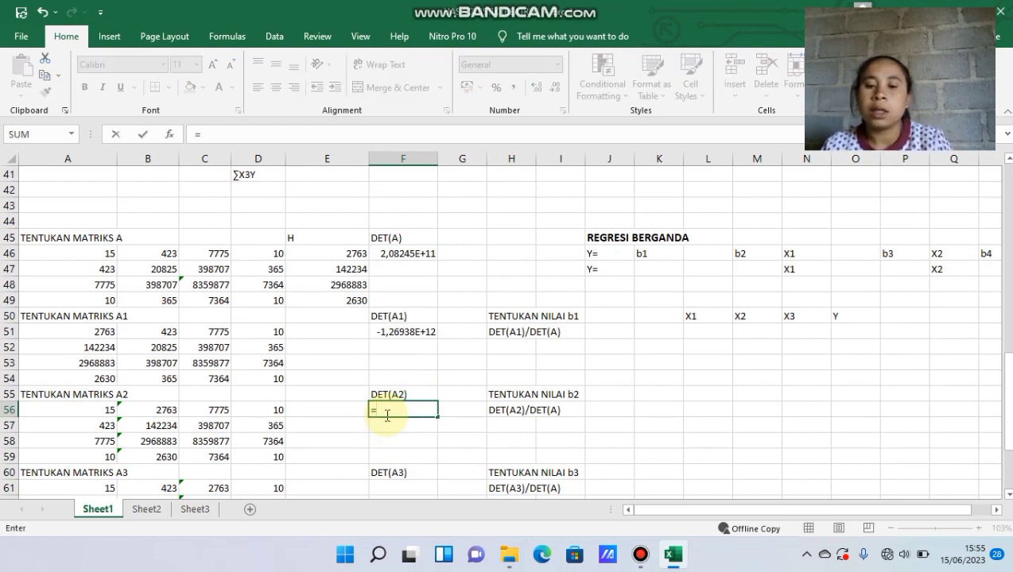
pyautogui.write('N')
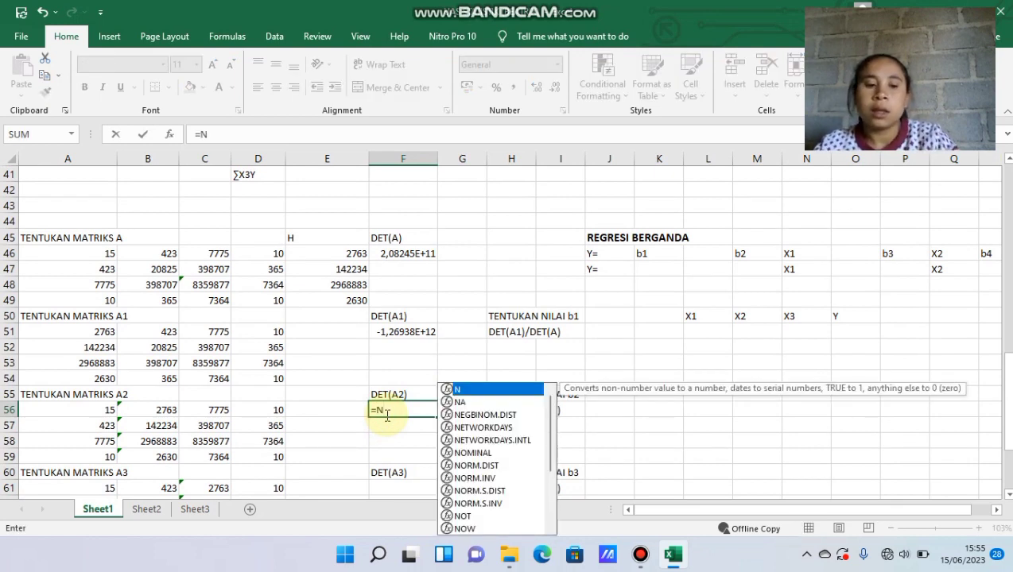
pyautogui.press('BackSpace')
pyautogui.write('M')
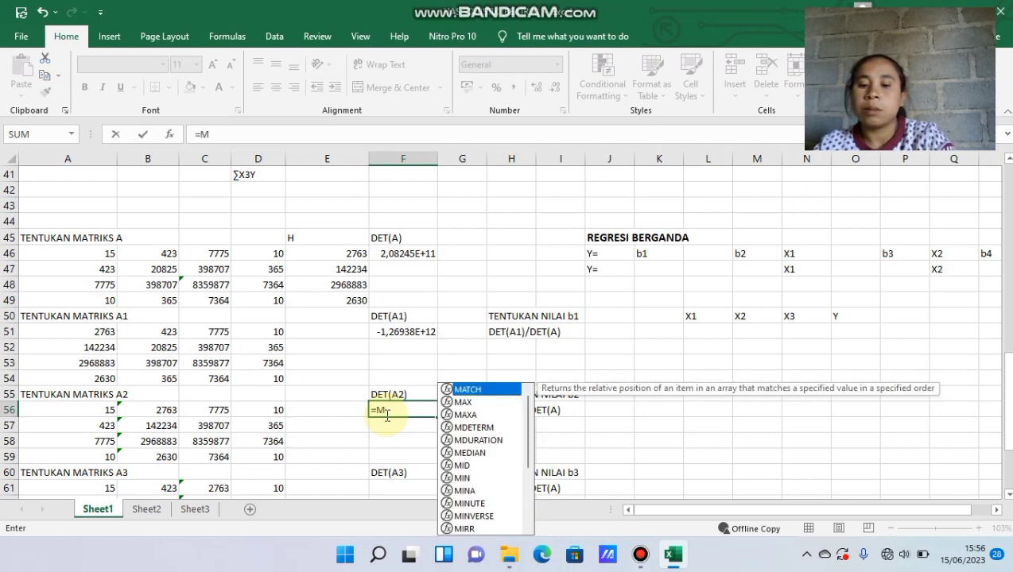
pyautogui.write('determ')
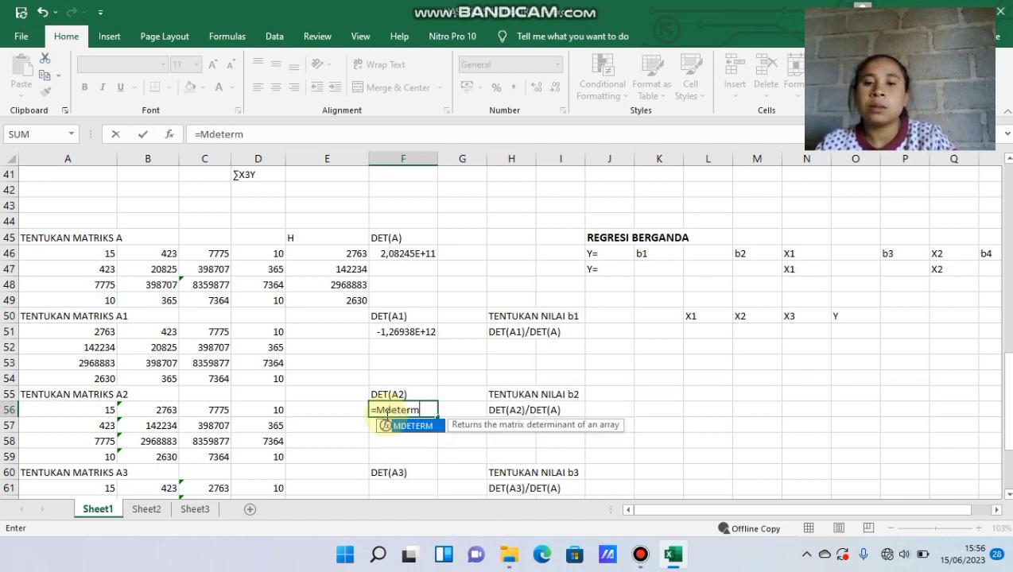
pyautogui.write('(')
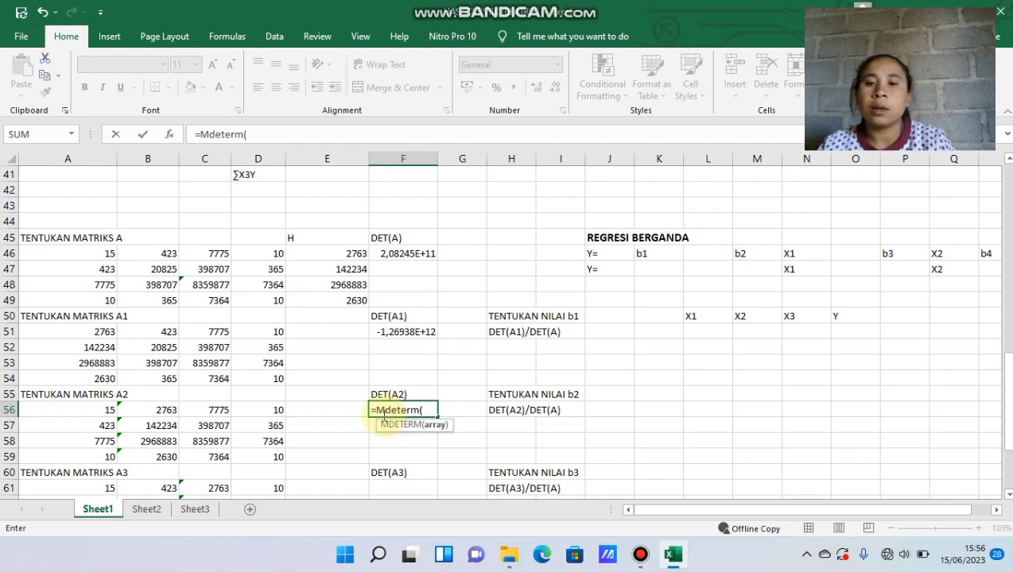
pyautogui.click(87, 406)
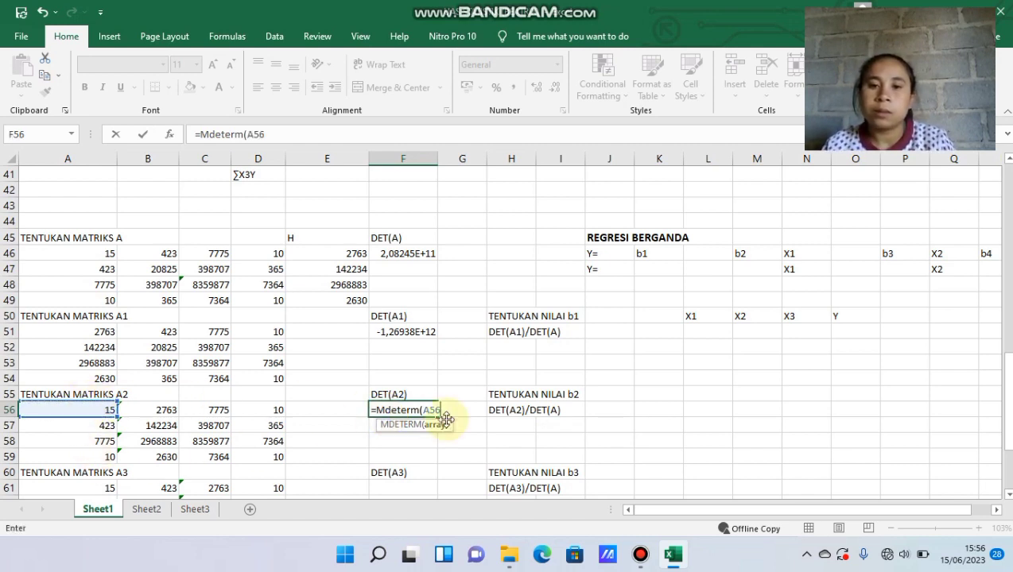
pyautogui.press('BackSpace')
pyautogui.press('BackSpace')
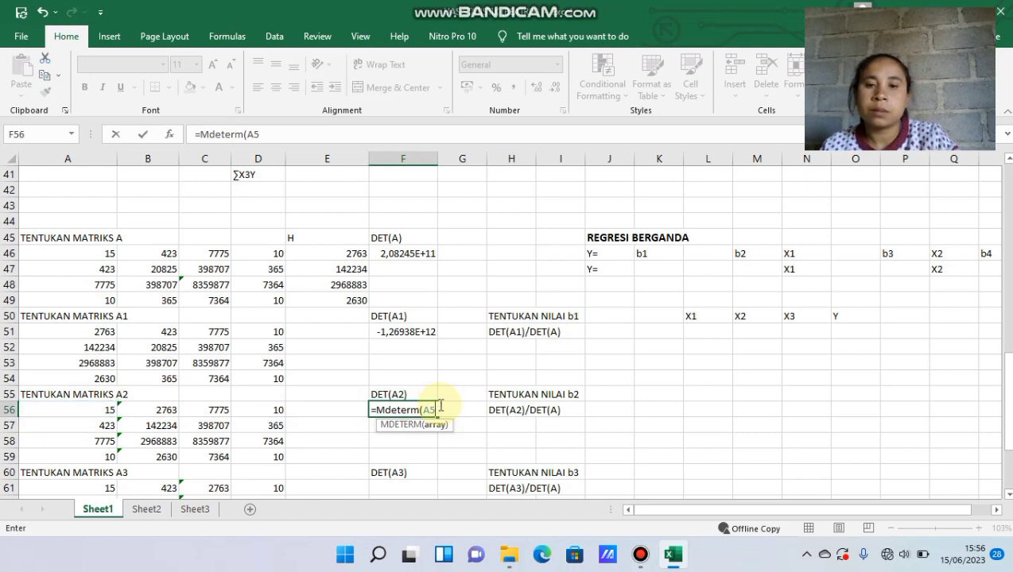
pyautogui.click(103, 407)
pyautogui.moveTo(103, 408); pyautogui.dragTo(261, 457)
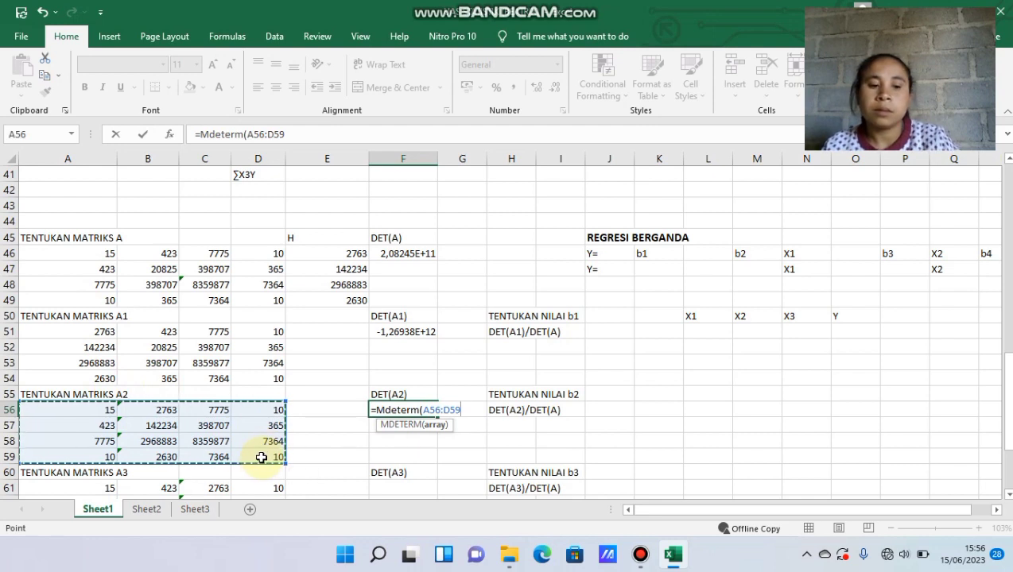
pyautogui.write(')')
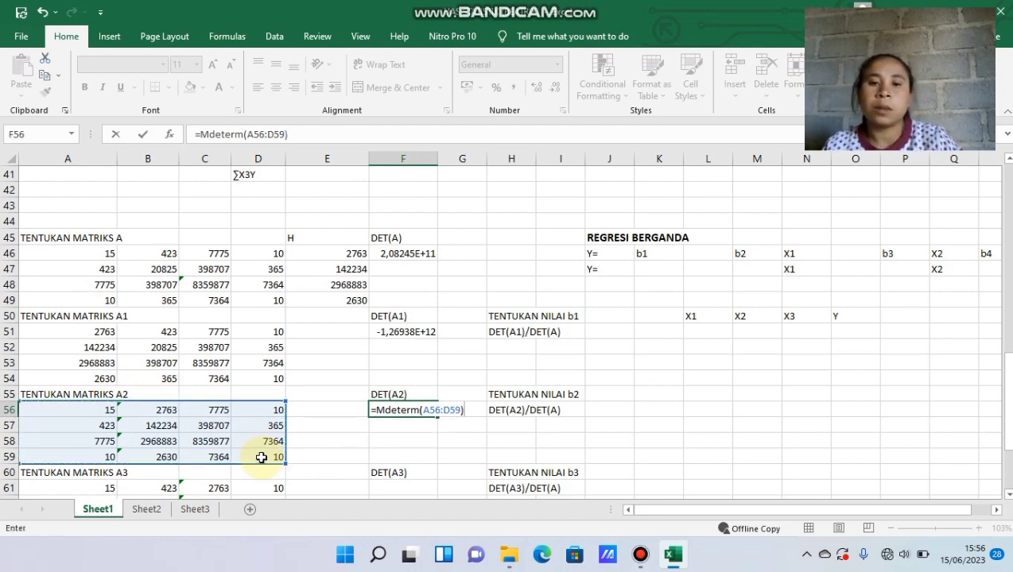
pyautogui.press('Return')
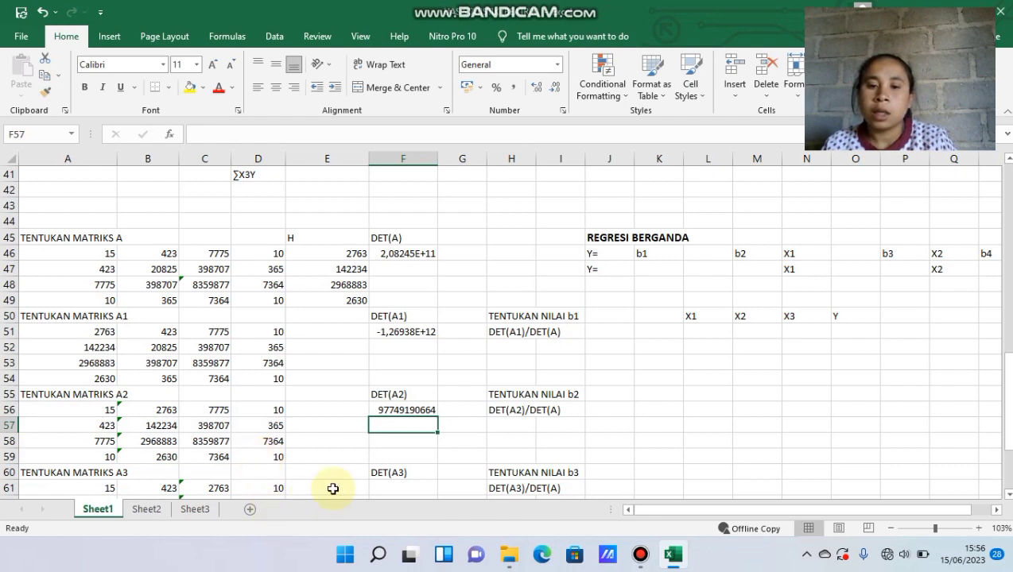
# Compute the determinant of matrix A3 by entering =MDETERM(A61:D64) in F61 under DET(A3).
pyautogui.press('Down')
pyautogui.press('Down')
pyautogui.press('Down')
pyautogui.press('Down')
pyautogui.press('Down')
pyautogui.press('Down')
pyautogui.press('Down')
pyautogui.press('Down')
pyautogui.press('Down')
pyautogui.press('Down')
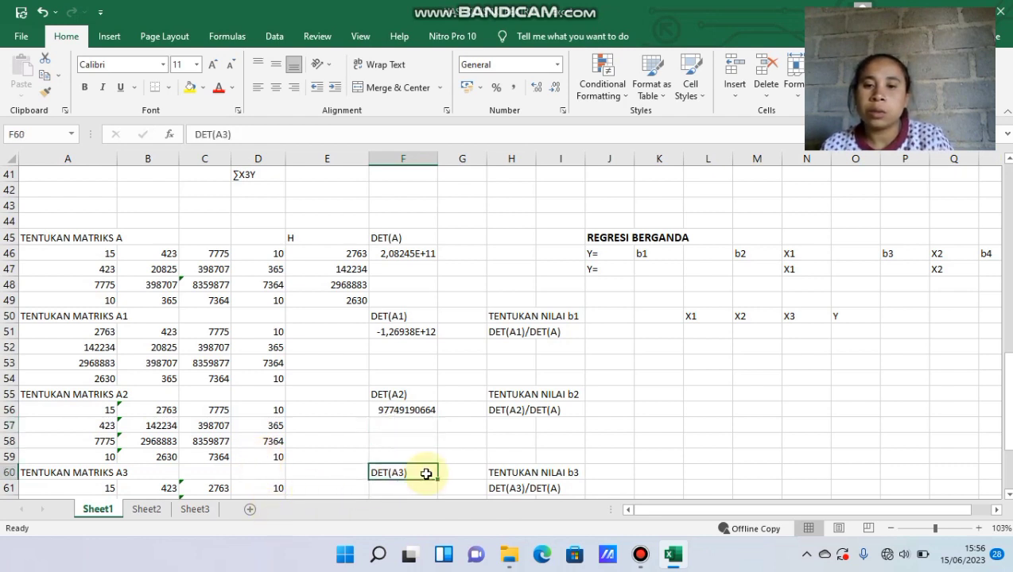
pyautogui.click(390, 392)
pyautogui.write('=')
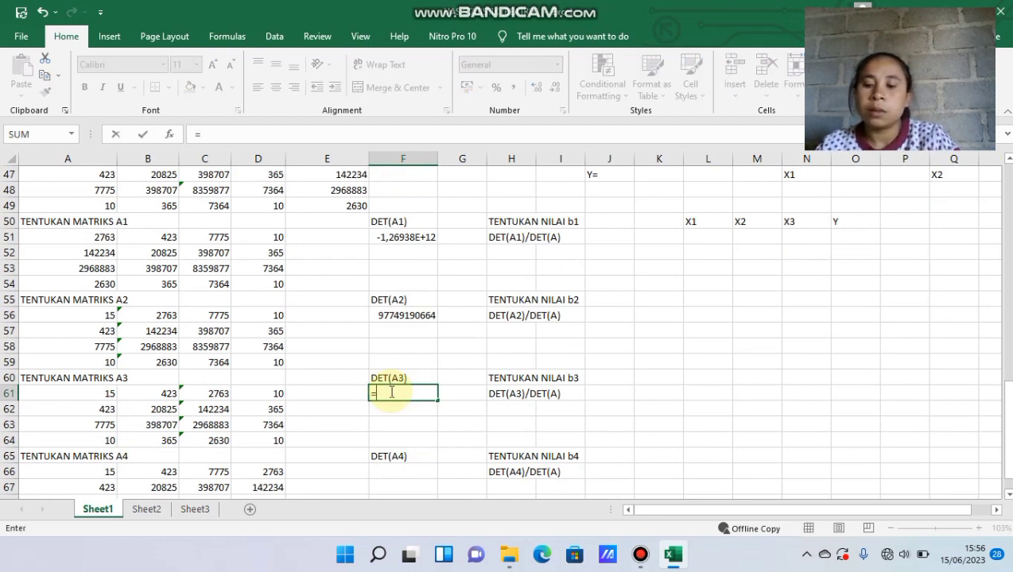
pyautogui.write('M')
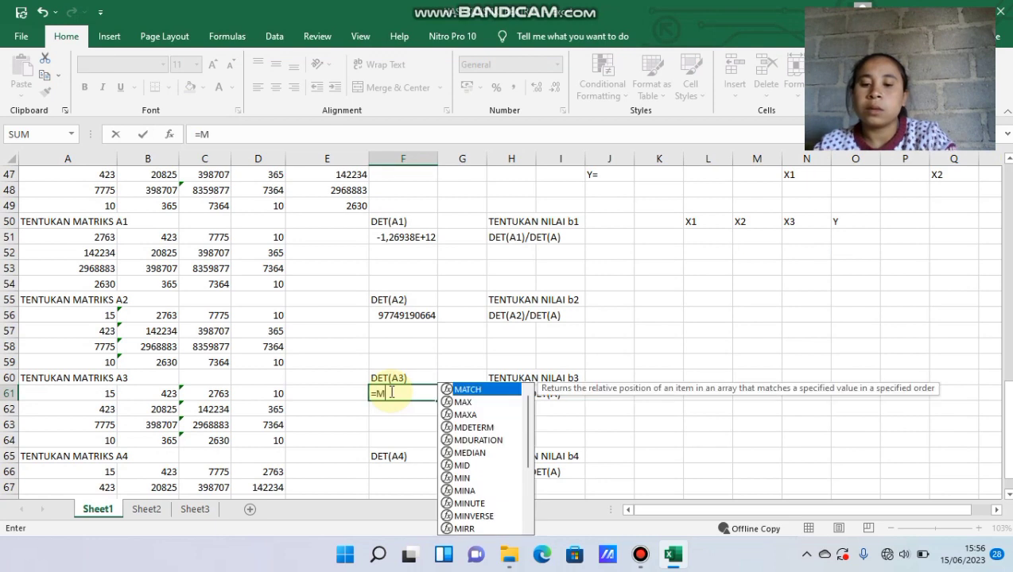
pyautogui.write('deter')
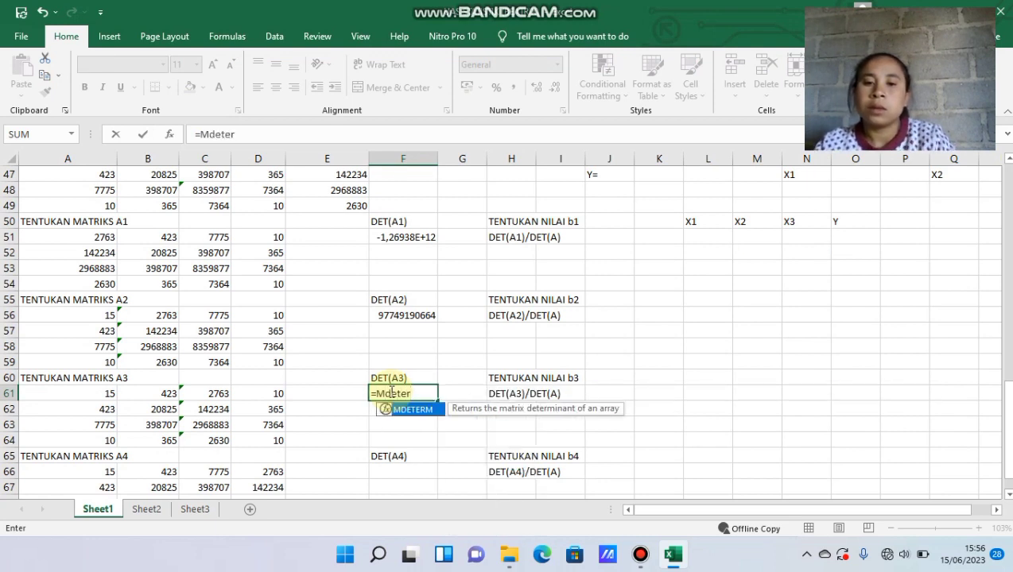
pyautogui.write('m')
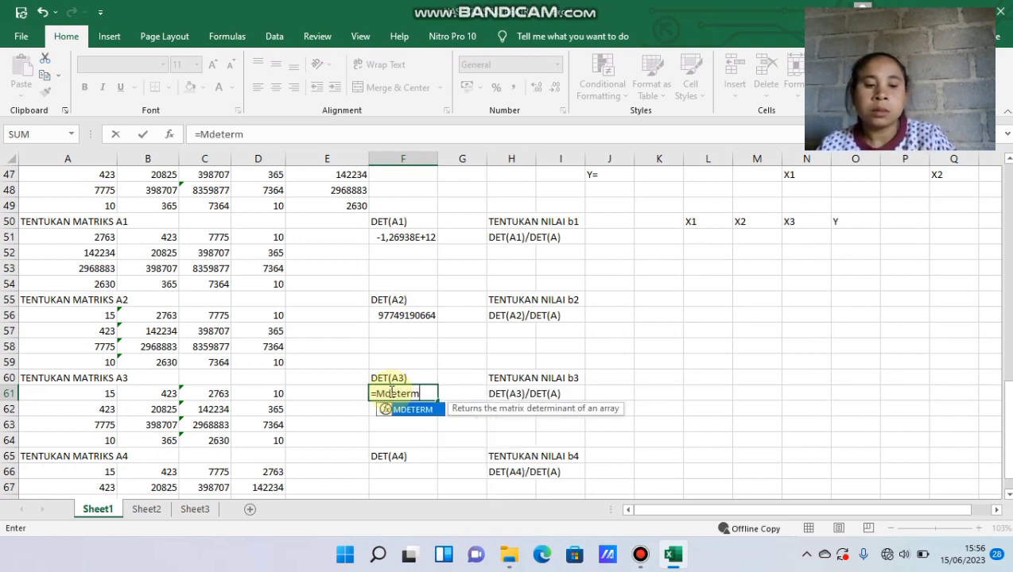
pyautogui.write('(')
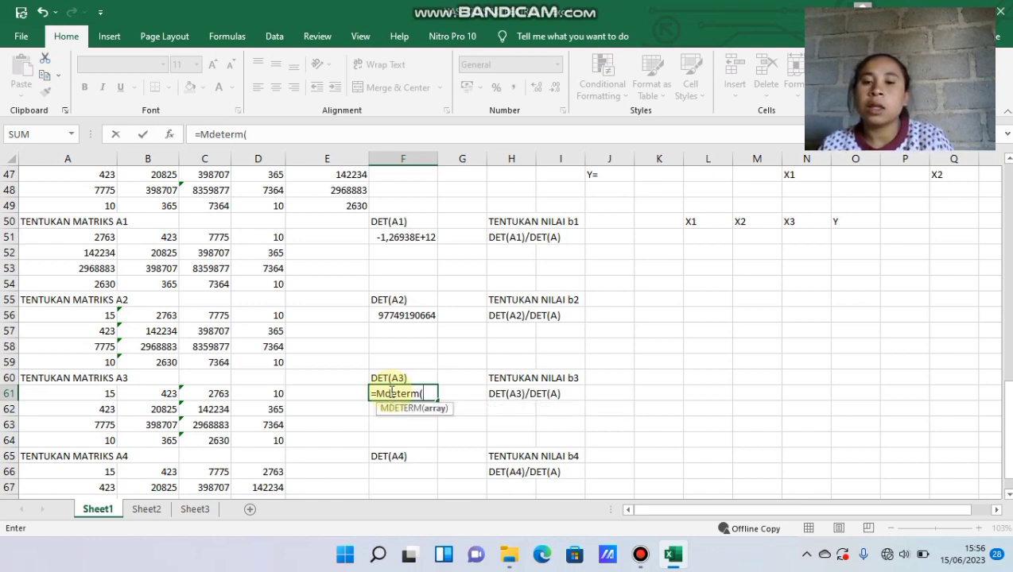
pyautogui.click(95, 394)
pyautogui.moveTo(93, 395); pyautogui.dragTo(257, 436)
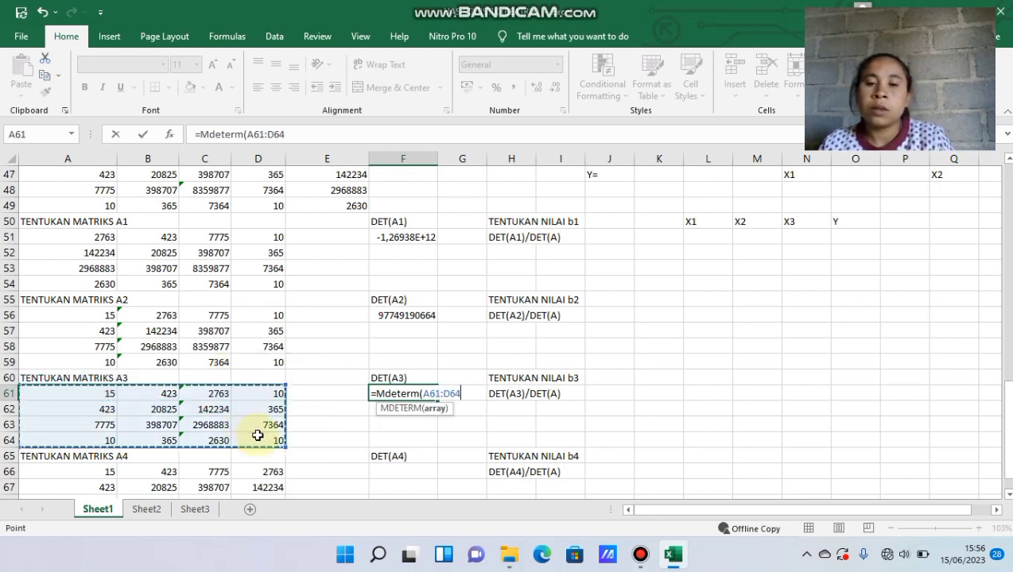
pyautogui.write(')')
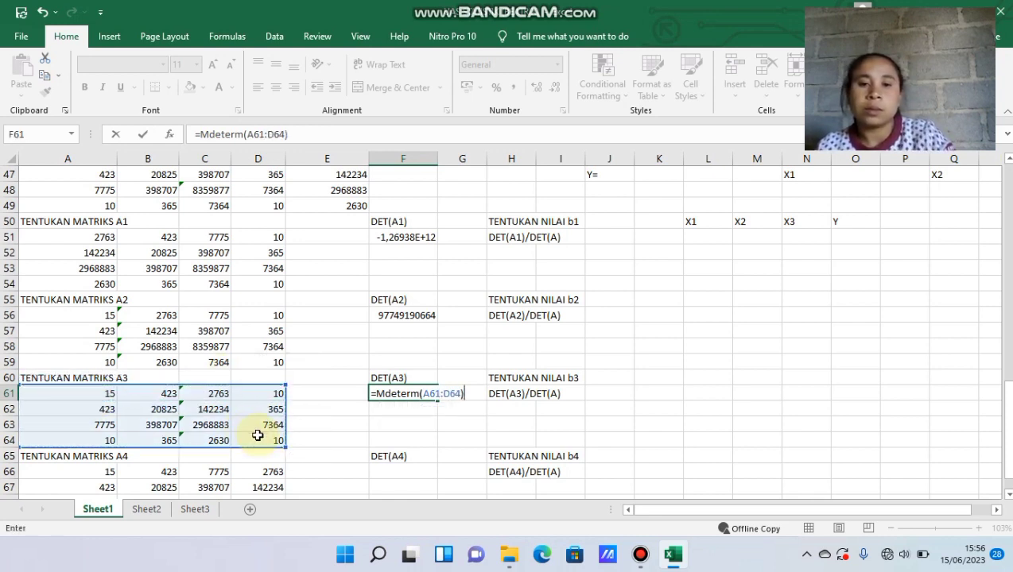
pyautogui.press('Return')
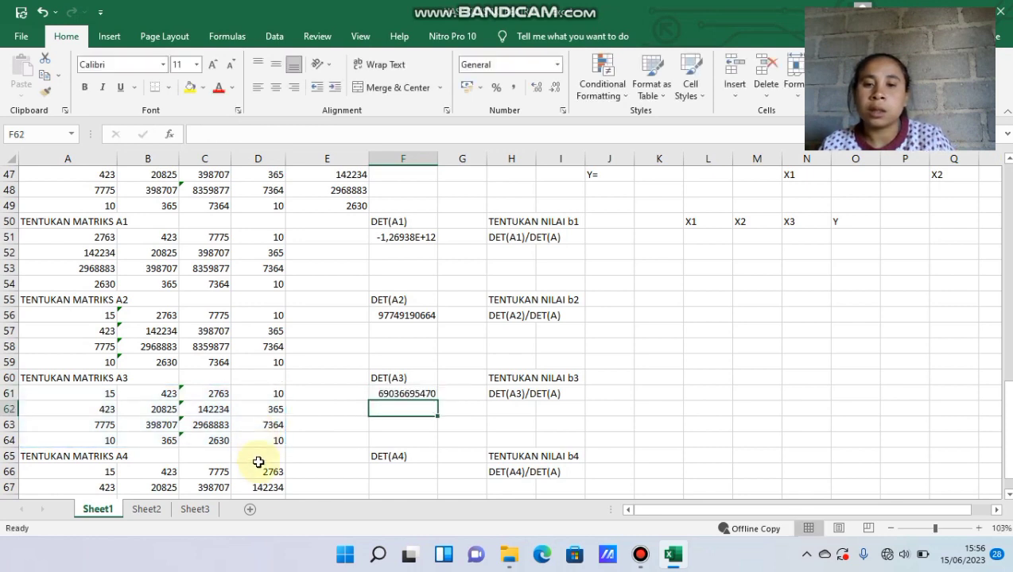
# Compute the determinant of matrix A4 by entering =MDETERM(A66:D69) in F66 under DET(A4).
pyautogui.click(370, 471)
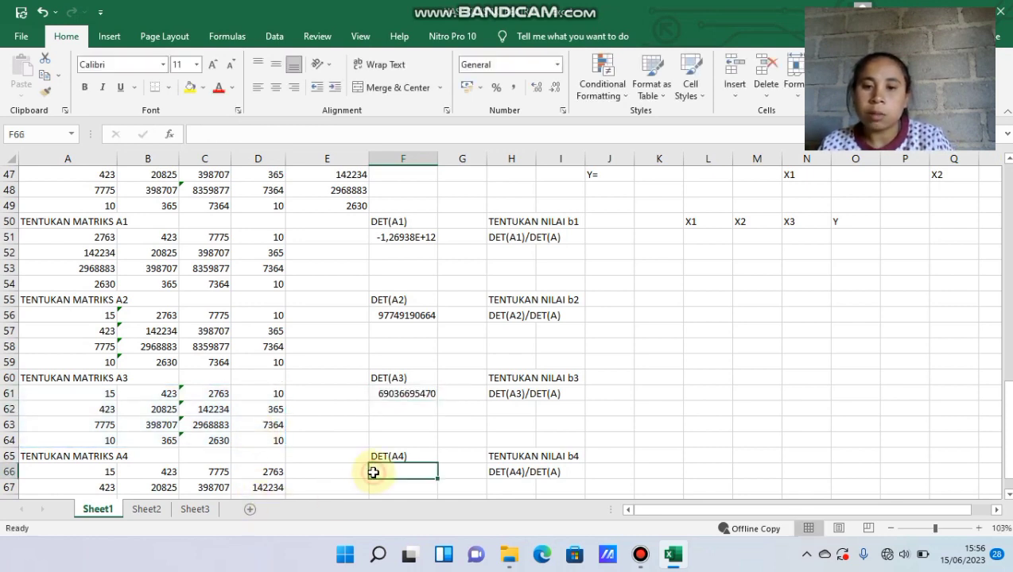
pyautogui.write('=')
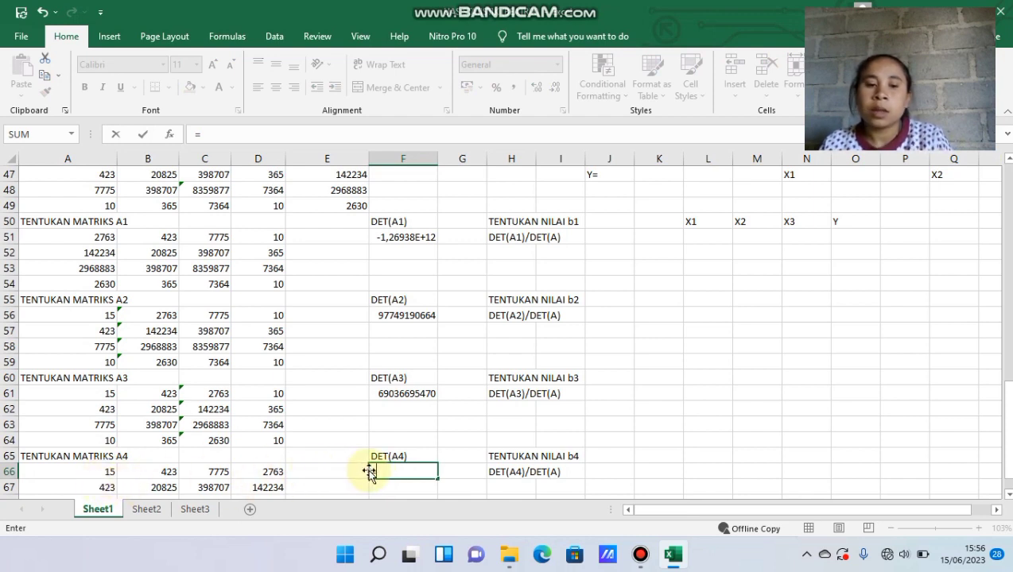
pyautogui.write('M')
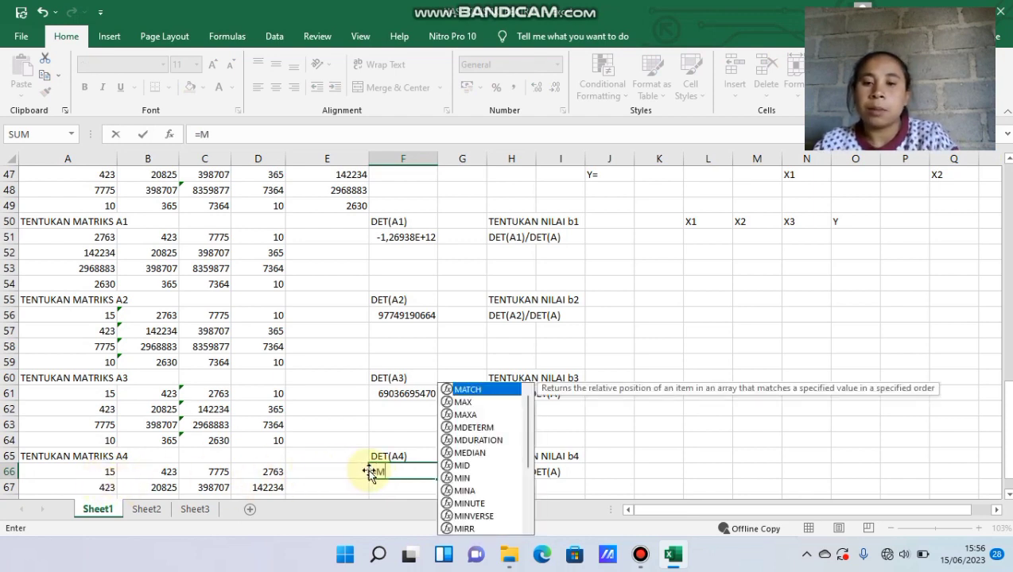
pyautogui.write('determ')
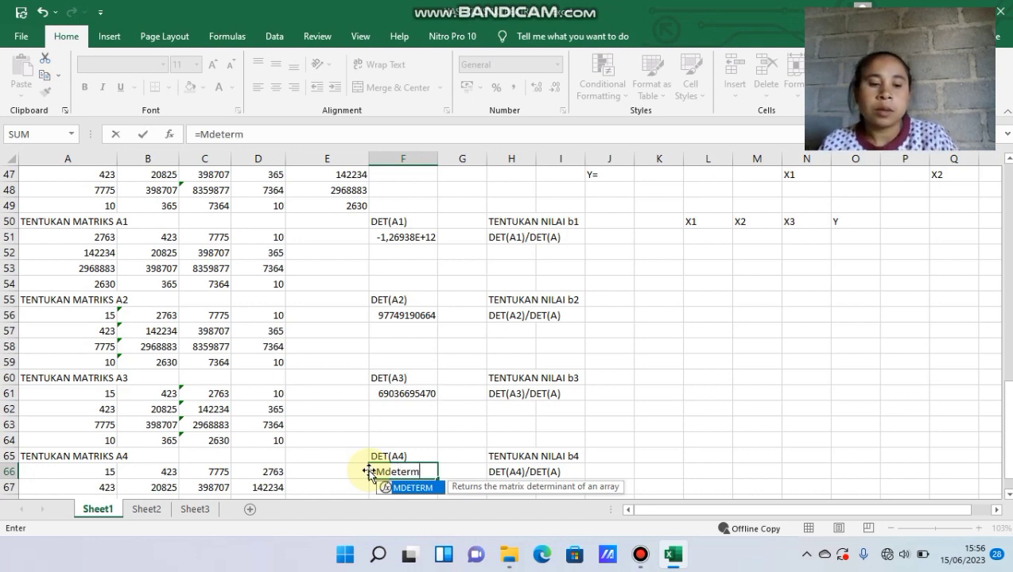
pyautogui.write('(')
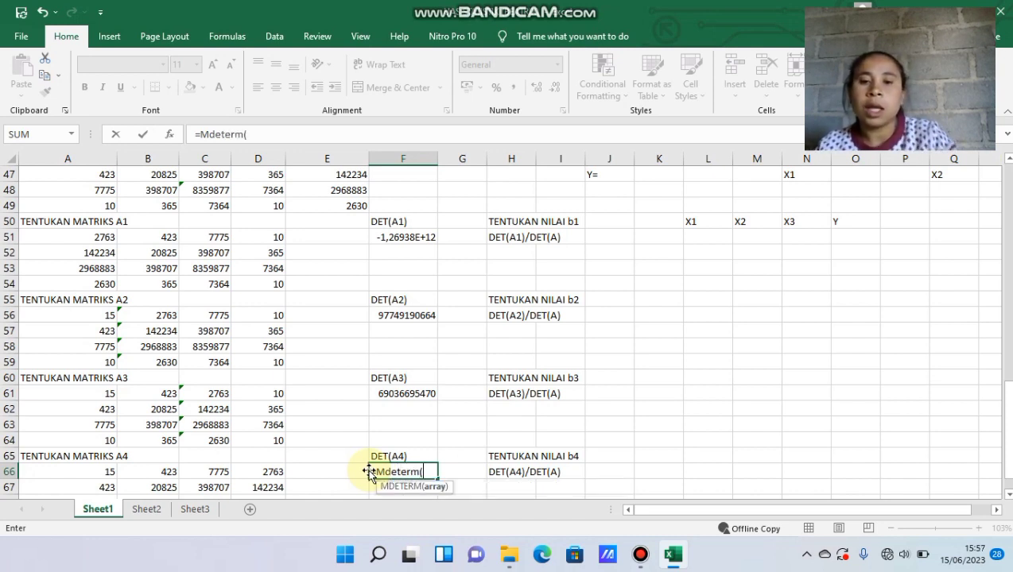
pyautogui.click(101, 473)
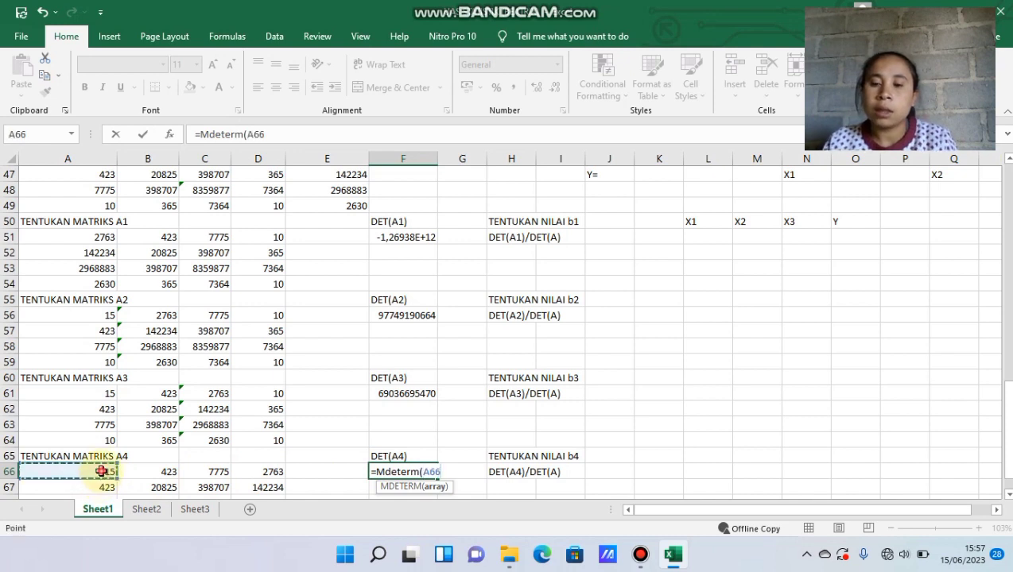
pyautogui.moveTo(125, 470); pyautogui.dragTo(273, 478)
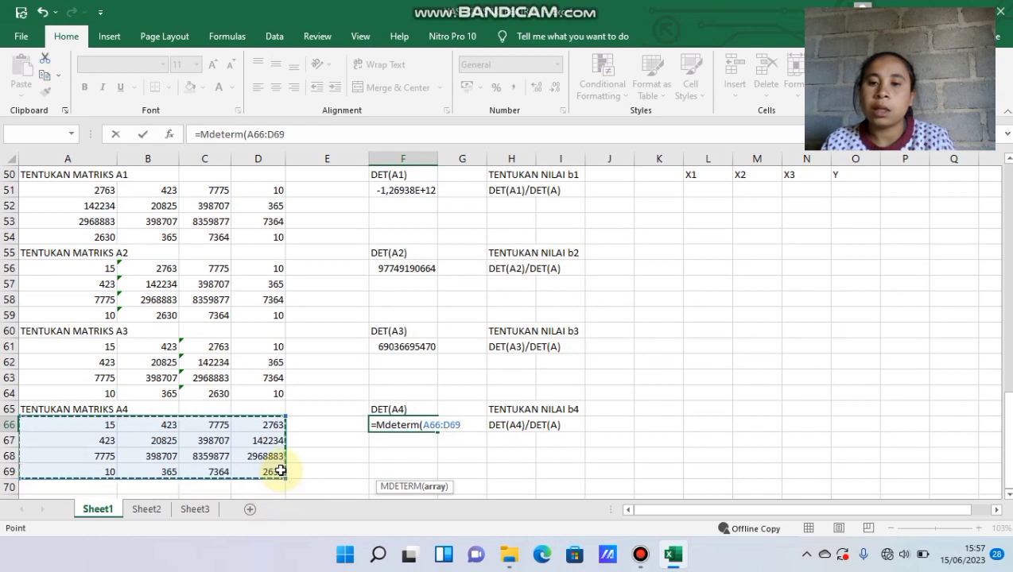
pyautogui.write(')')
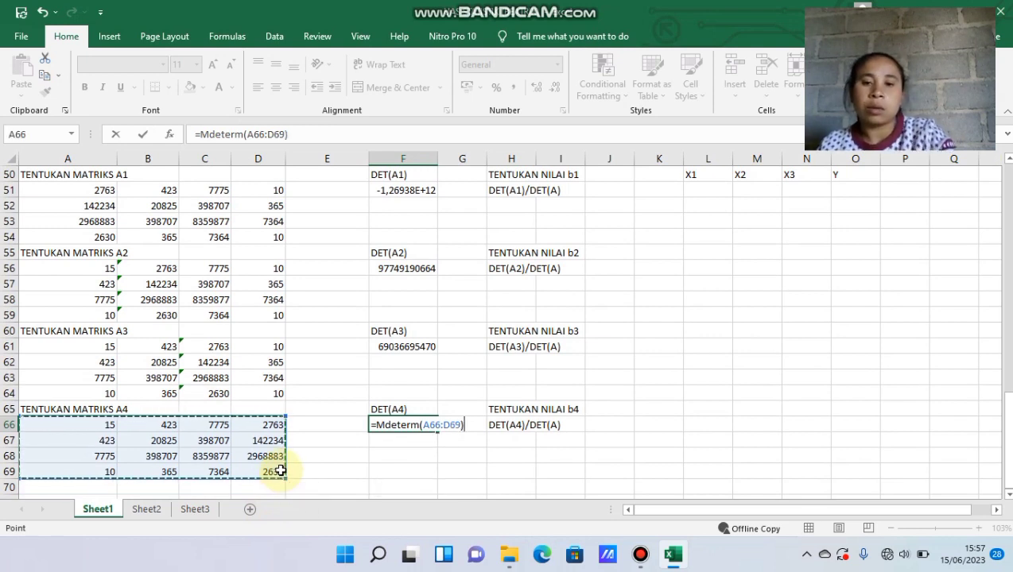
pyautogui.press('Return')
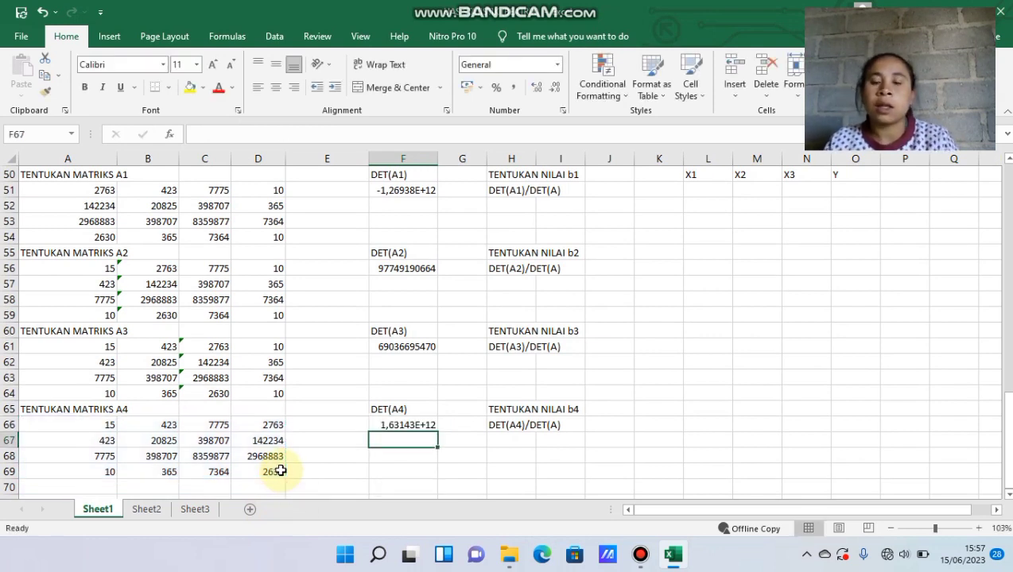
# Compute coefficient b1 by entering =F51/F46 in H52, below the DET(A1)/DET(A) label.
pyautogui.press('Right')
pyautogui.press('Right')
pyautogui.press('Right')
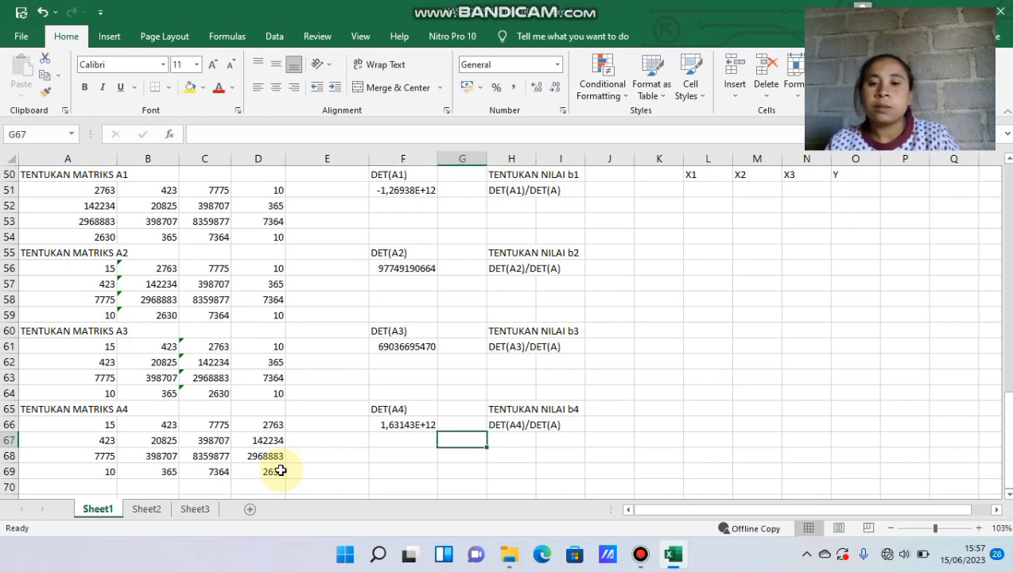
pyautogui.press('Up')
pyautogui.press('Up')
pyautogui.press('Up')
pyautogui.press('Up')
pyautogui.press('Up')
pyautogui.press('Up')
pyautogui.press('Up')
pyautogui.press('Up')
pyautogui.press('Up')
pyautogui.press('Up')
pyautogui.press('Up')
pyautogui.press('Up')
pyautogui.press('Up')
pyautogui.press('Up')
pyautogui.press('Up')
pyautogui.press('Up')
pyautogui.press('Up')
pyautogui.press('Up')
pyautogui.press('Up')
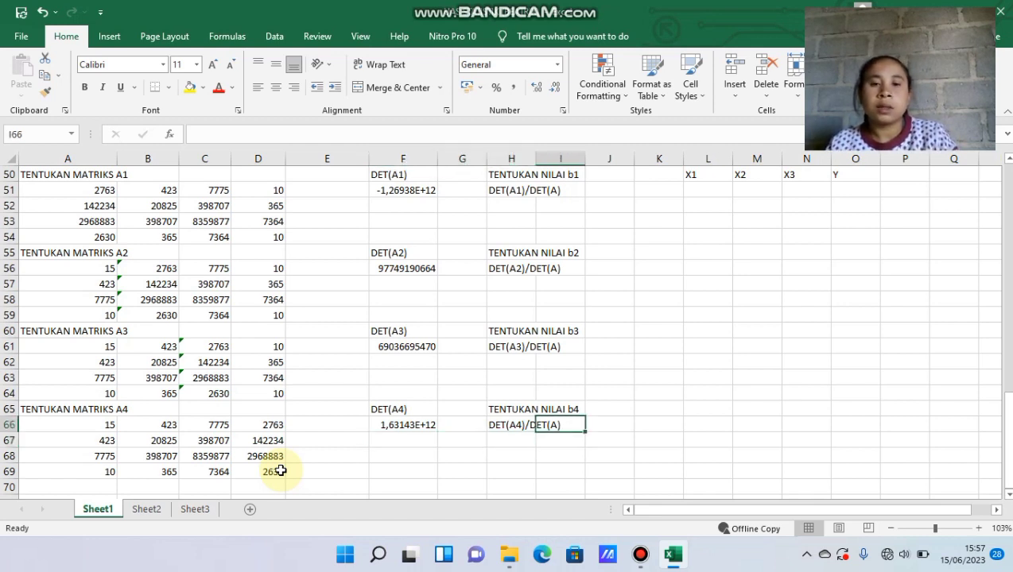
pyautogui.press('Up')
pyautogui.press('Up')
pyautogui.press('Up')
pyautogui.press('Up')
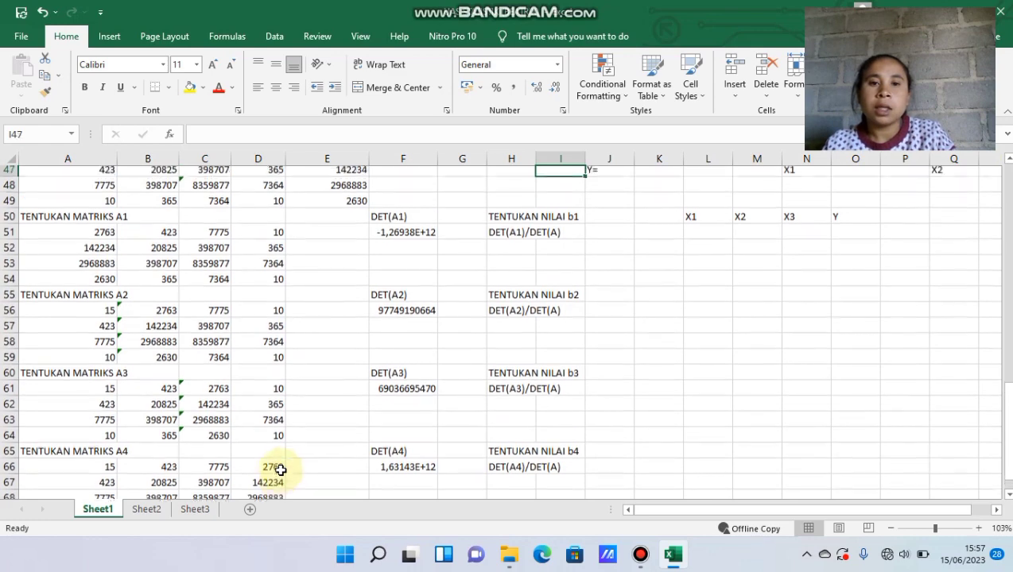
pyautogui.press('Up')
pyautogui.press('Up')
pyautogui.press('Up')
pyautogui.press('Up')
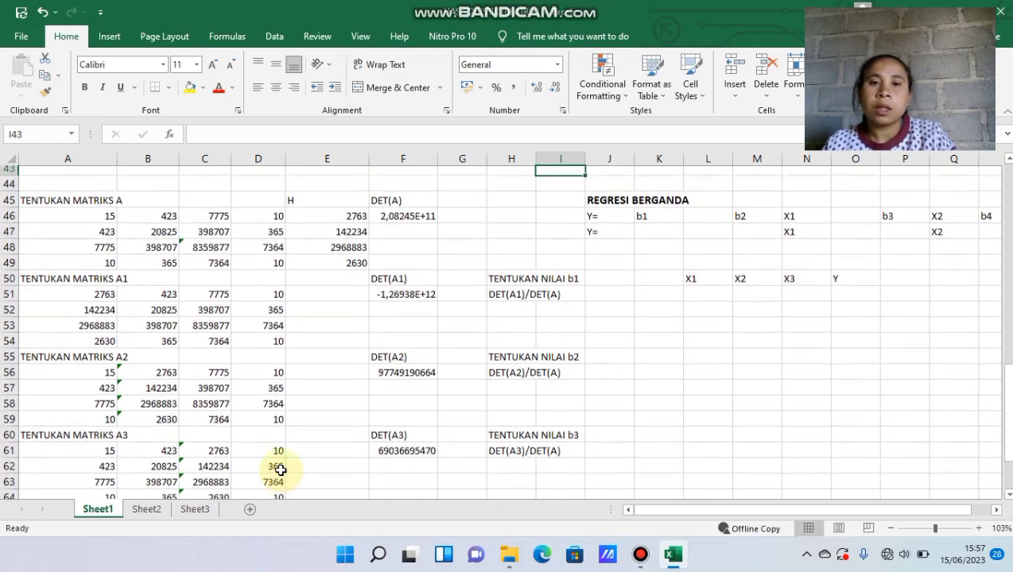
pyautogui.press('Down')
pyautogui.press('Down')
pyautogui.press('Down')
pyautogui.press('Down')
pyautogui.press('Down')
pyautogui.press('Down')
pyautogui.press('Down')
pyautogui.press('Down')
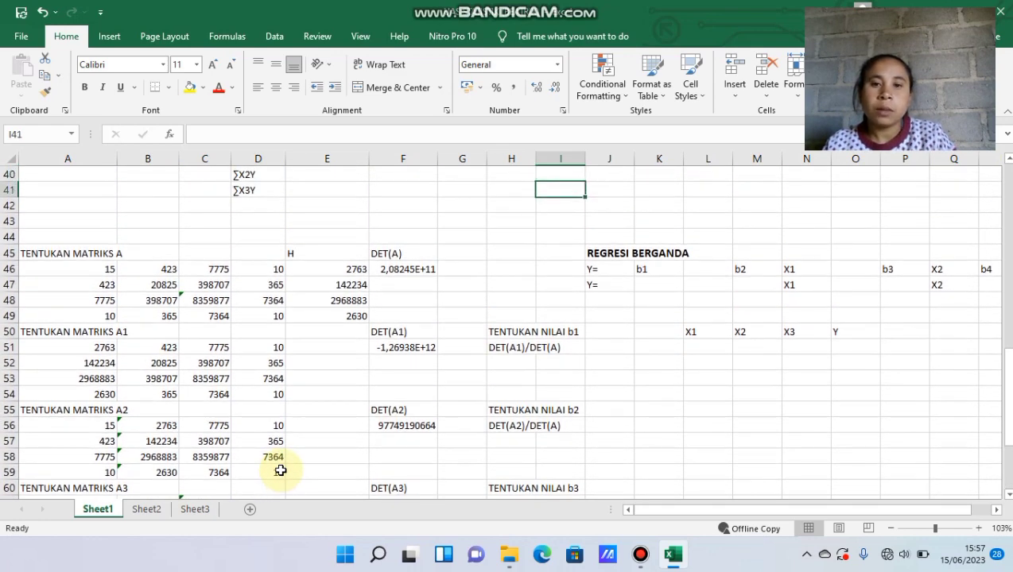
pyautogui.press('Down')
pyautogui.press('Down')
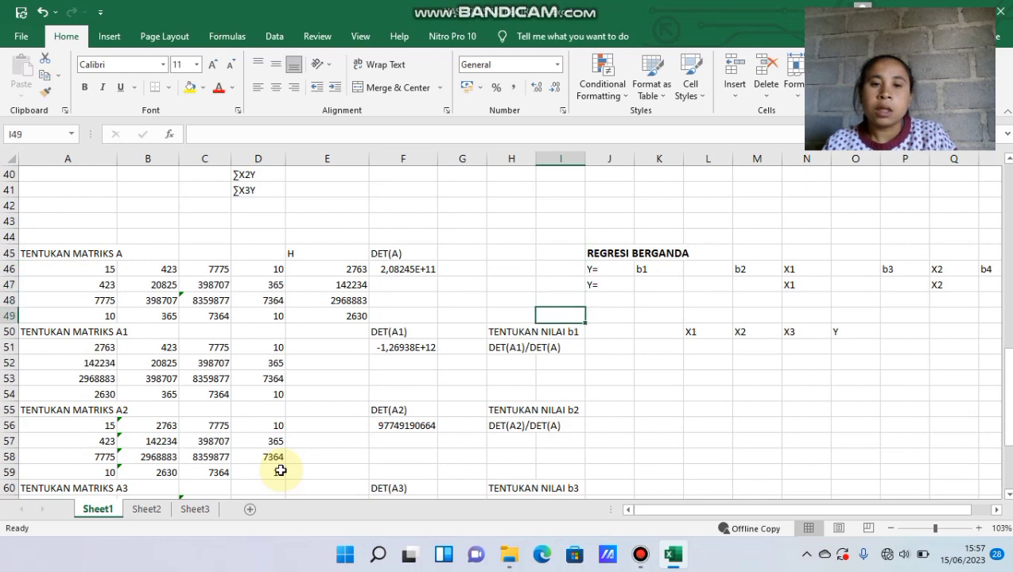
pyautogui.press('Down')
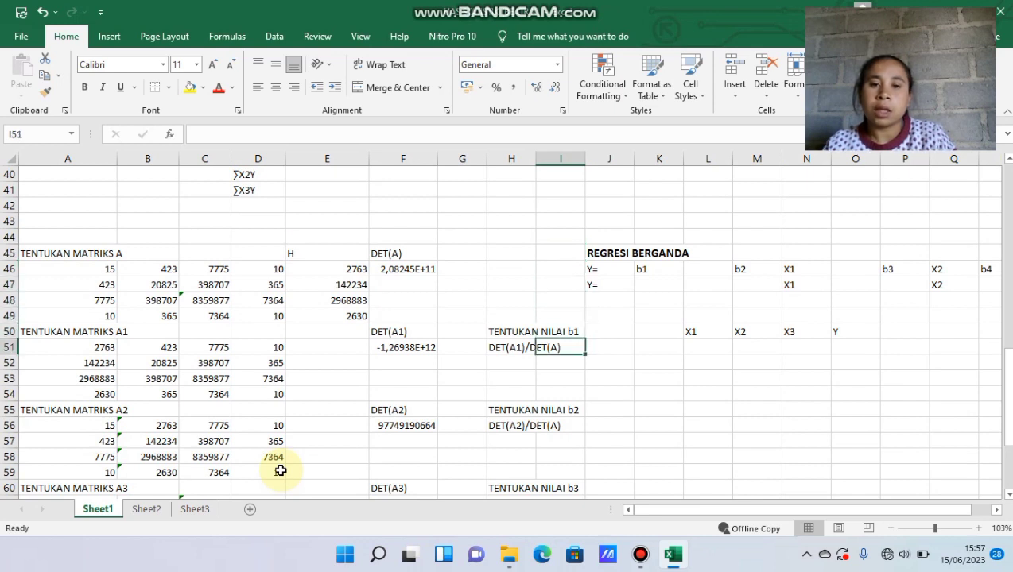
pyautogui.press('Up')
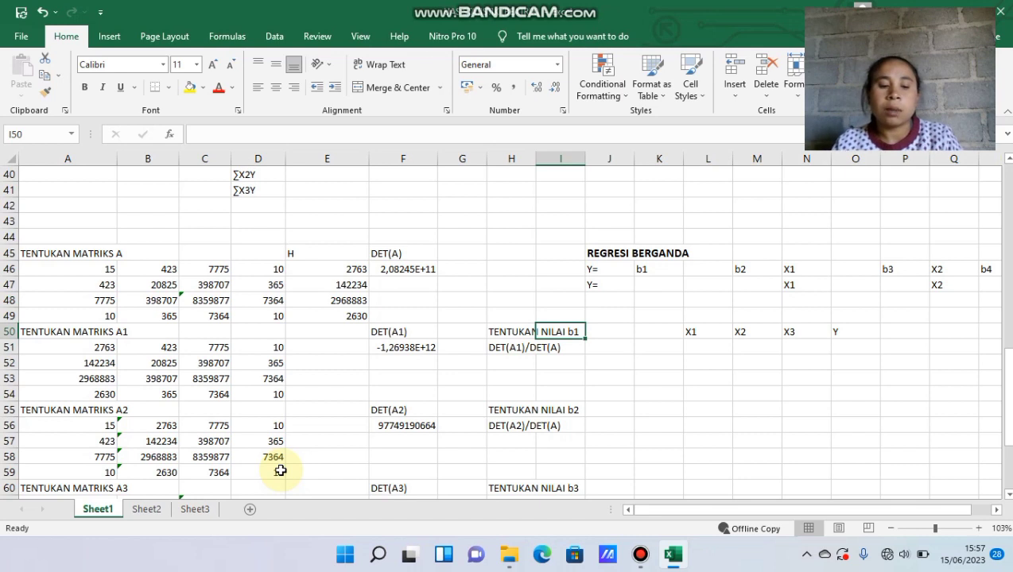
pyautogui.press('Down')
pyautogui.press('Left')
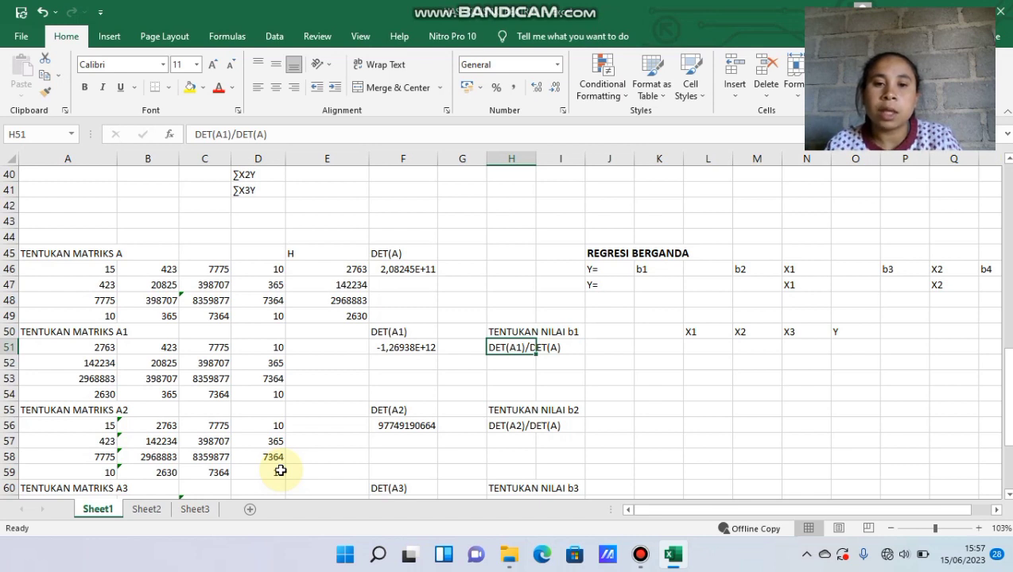
pyautogui.press('Down')
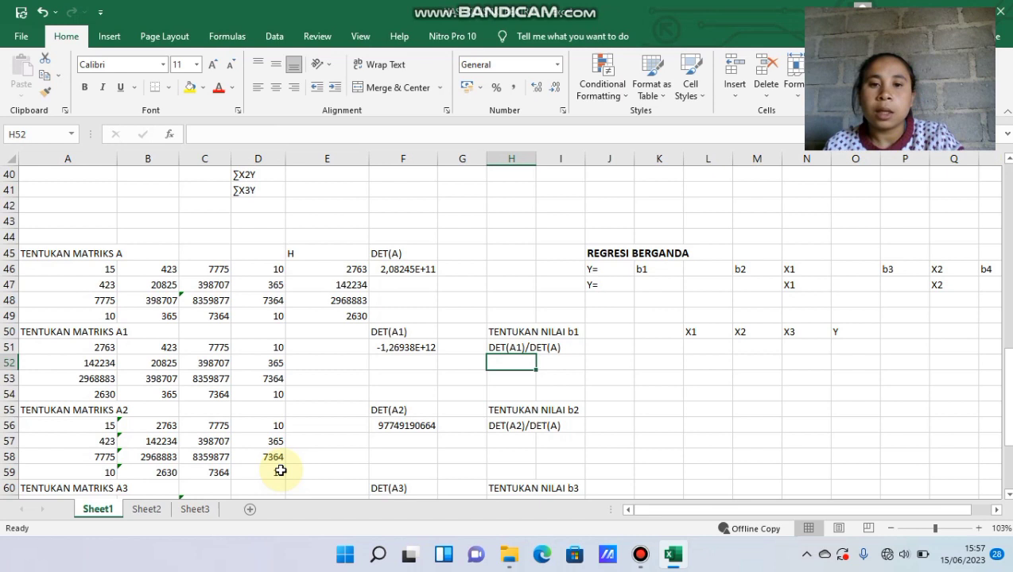
pyautogui.write('=')
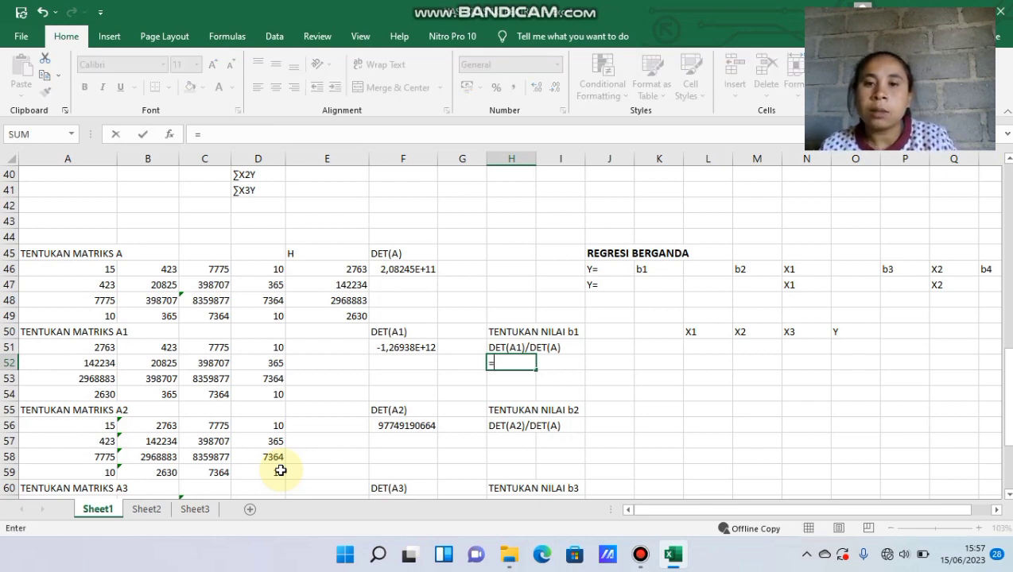
pyautogui.click(406, 345)
pyautogui.write('/')
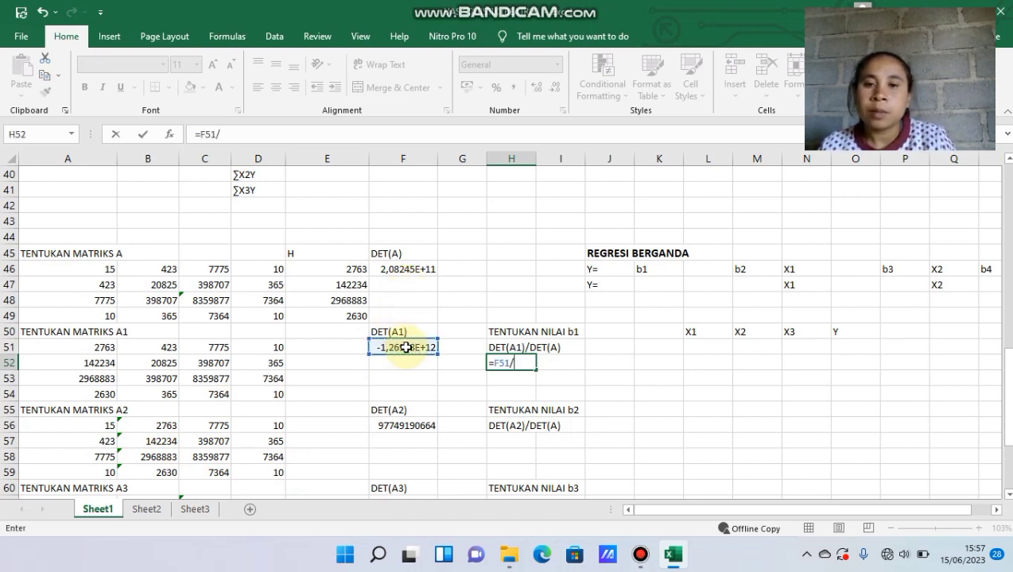
pyautogui.click(406, 272)
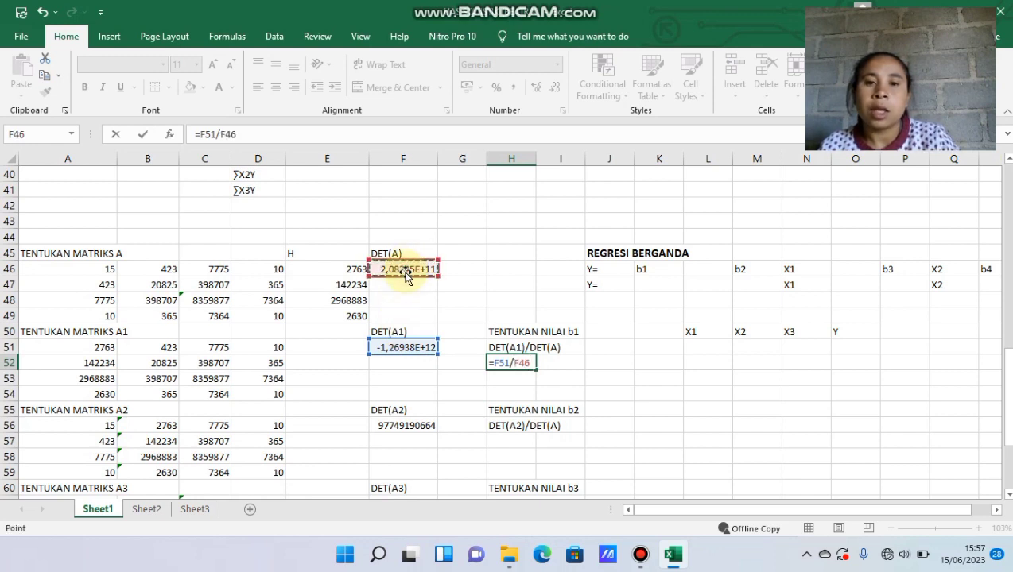
pyautogui.press('Return')
# Compute coefficient b2 by entering =F56/F46 in H57, below the DET(A2)/DET(A) label.
pyautogui.press('Down')
pyautogui.press('Down')
pyautogui.press('Down')
pyautogui.press('Down')
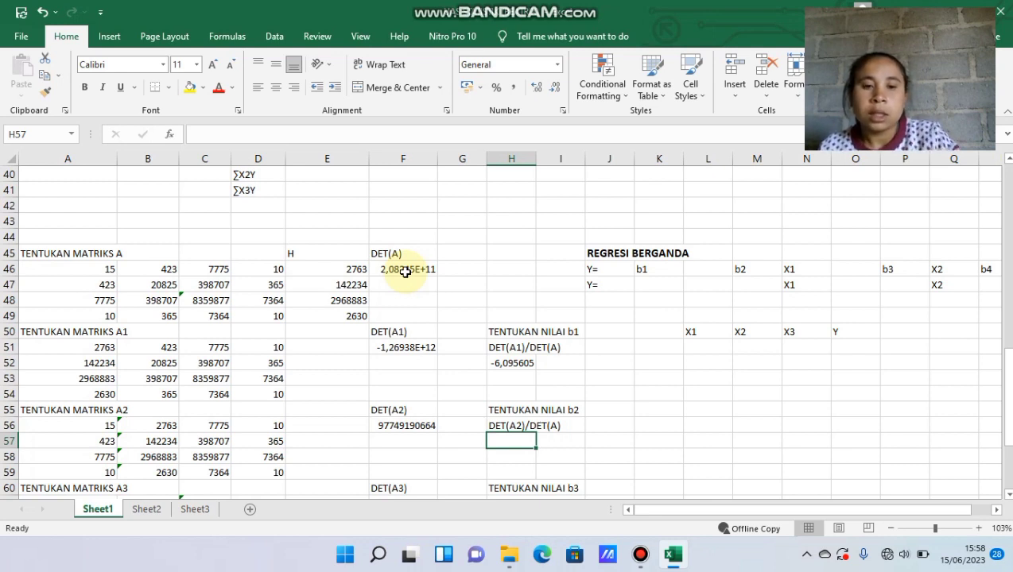
pyautogui.write('=')
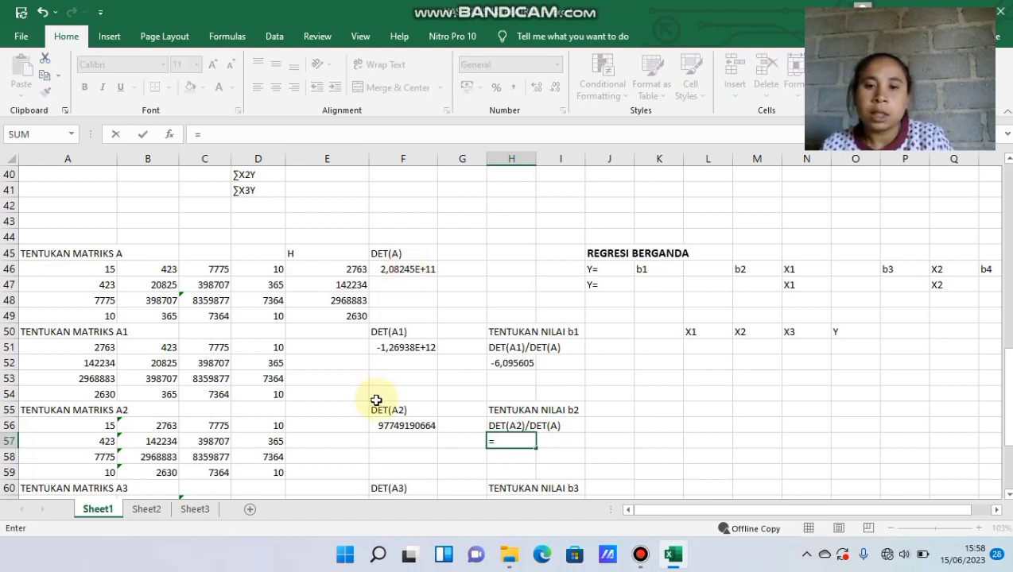
pyautogui.click(400, 428)
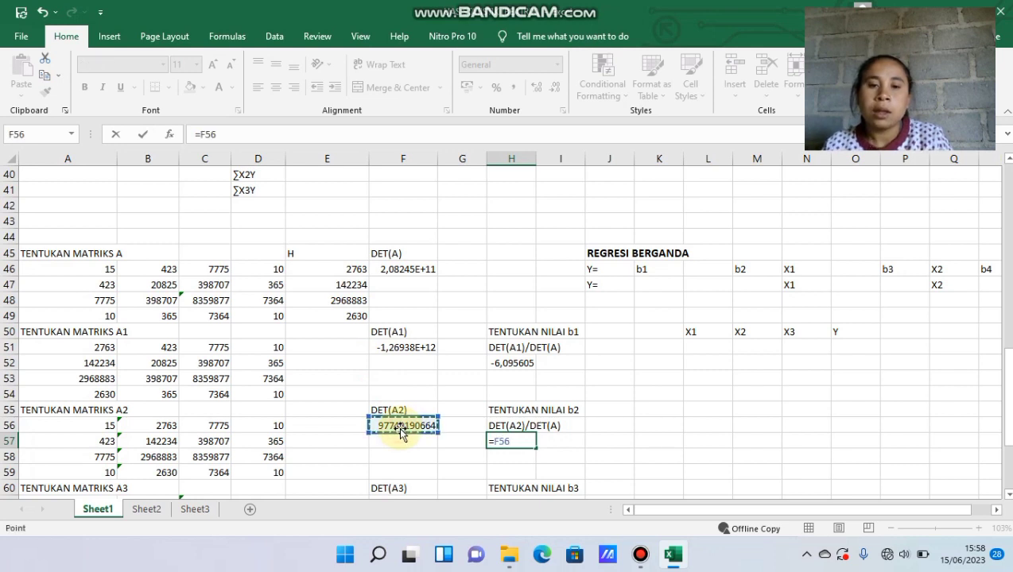
pyautogui.write('/')
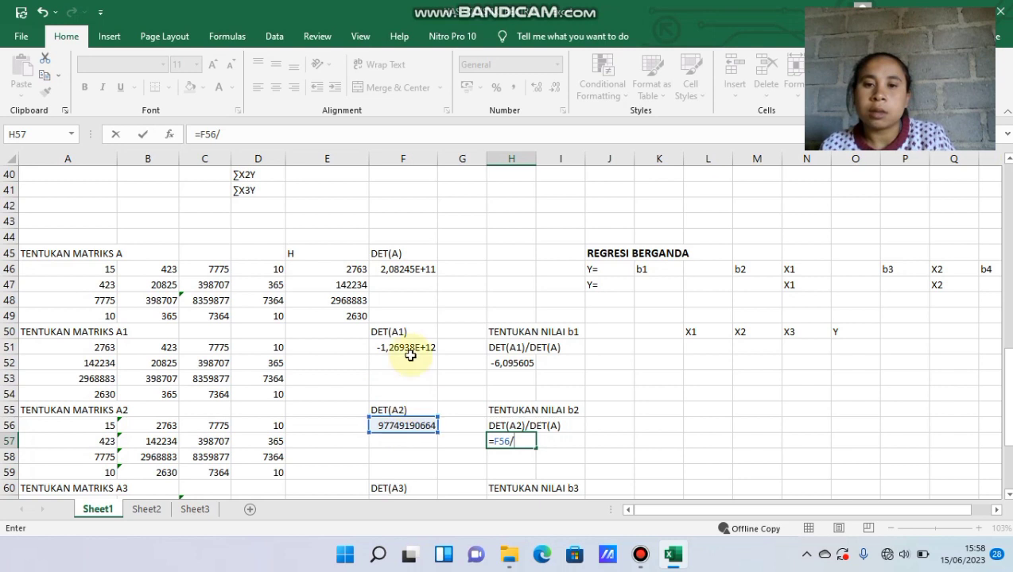
pyautogui.click(410, 268)
pyautogui.press('Return')
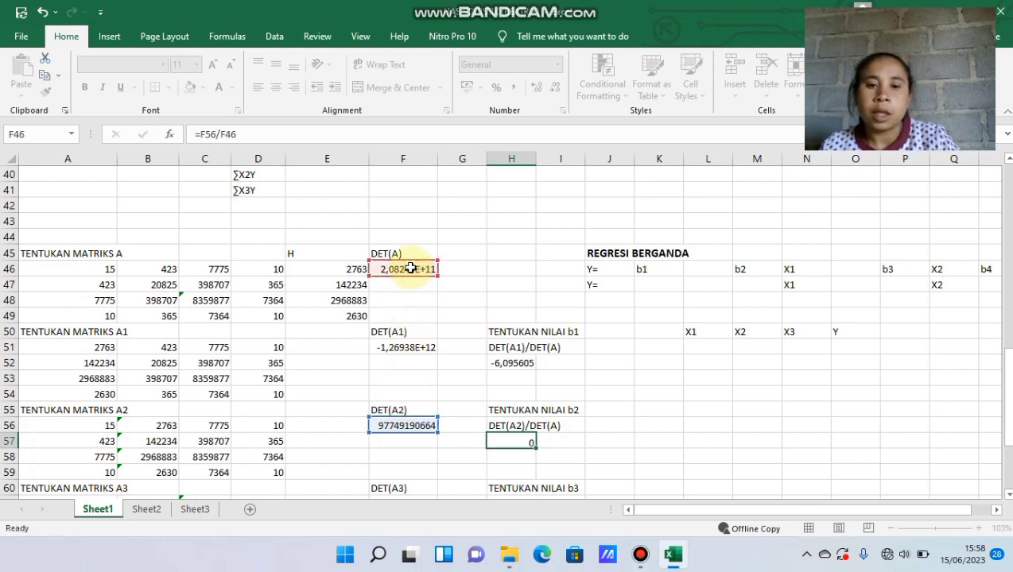
# Compute coefficient b3 by entering =F61/F46 in H62, below the DET(A3)/DET(A) label.
pyautogui.press('Down')
pyautogui.press('Down')
pyautogui.press('Down')
pyautogui.press('Down')
pyautogui.press('Down')
pyautogui.press('Down')
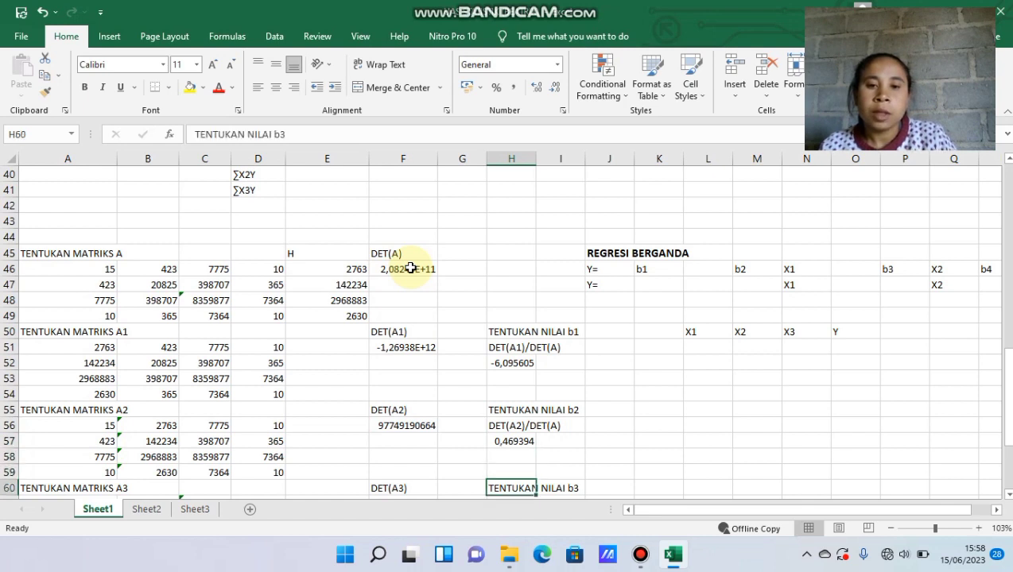
pyautogui.press('Down')
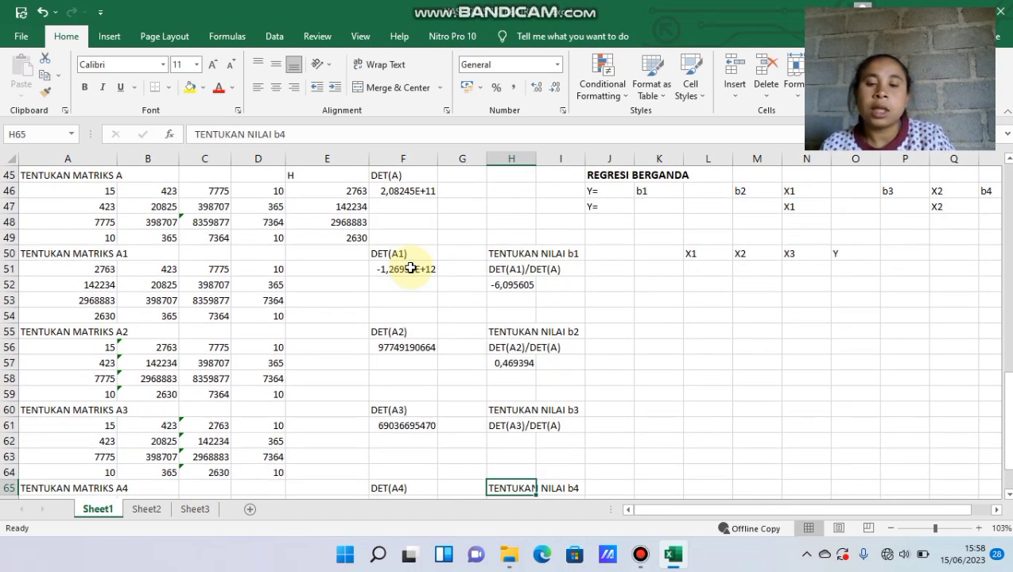
pyautogui.press('Up')
pyautogui.press('Up')
pyautogui.press('Up')
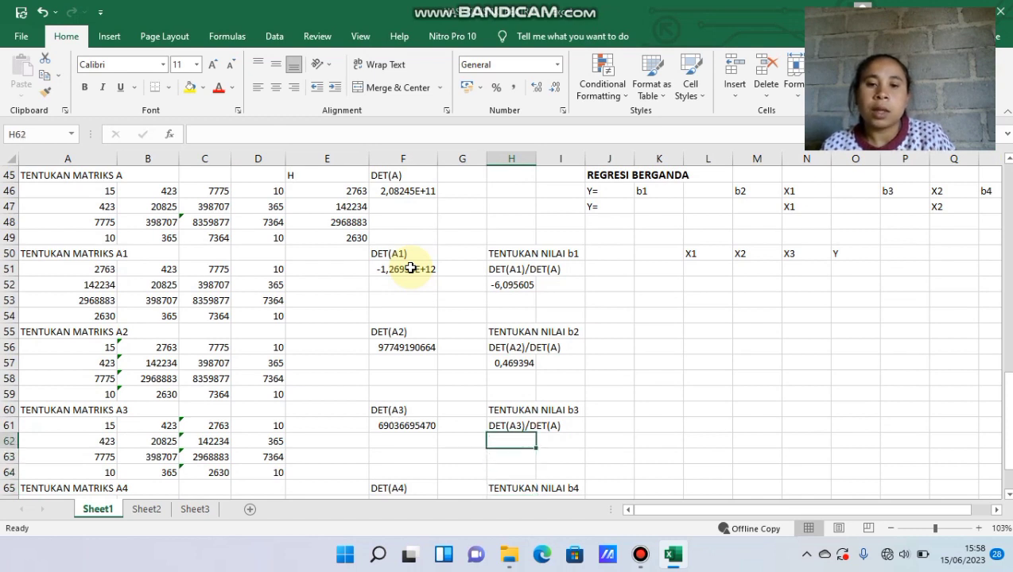
pyautogui.write('=')
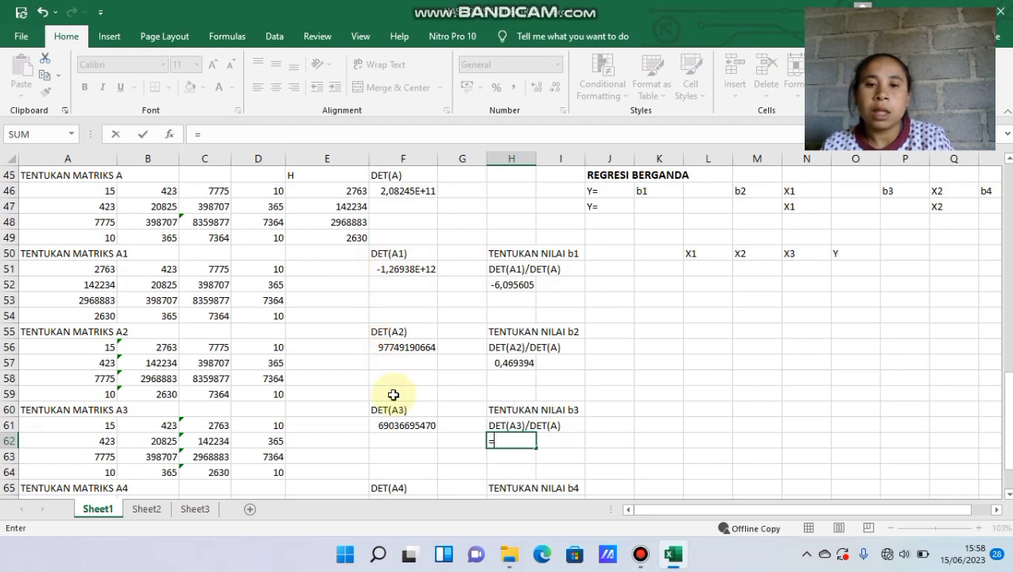
pyautogui.click(412, 427)
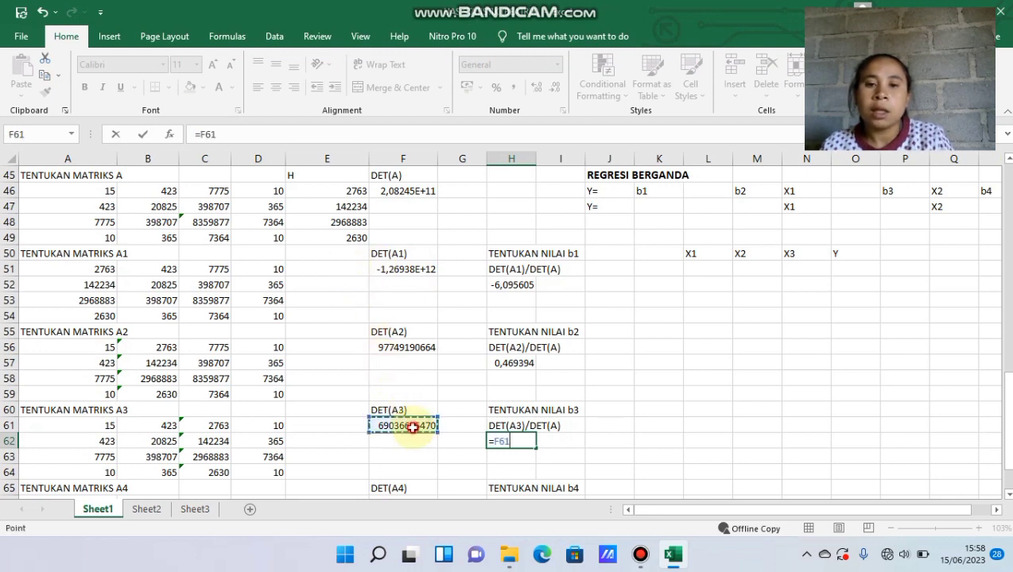
pyautogui.write('/')
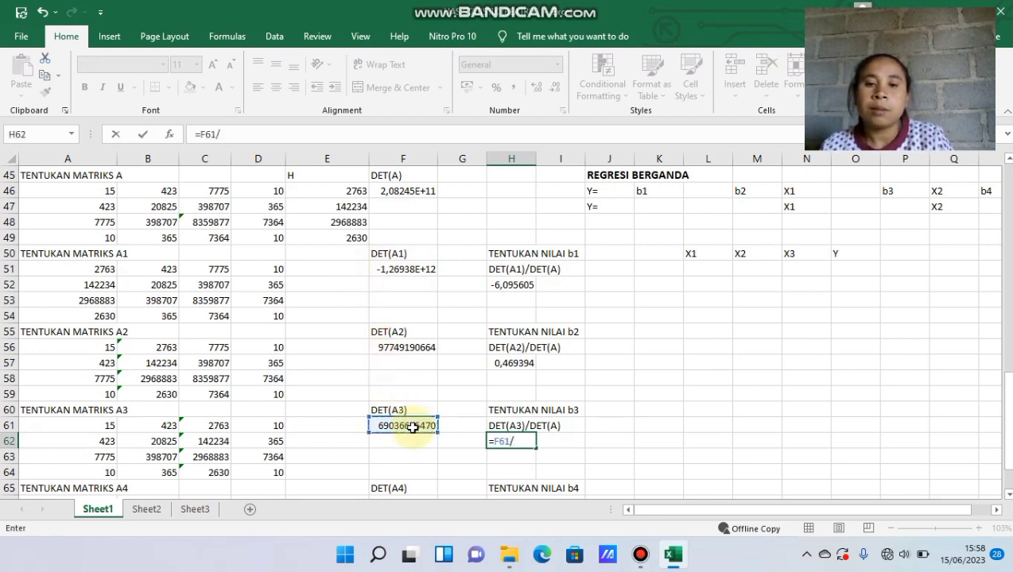
pyautogui.click(409, 191)
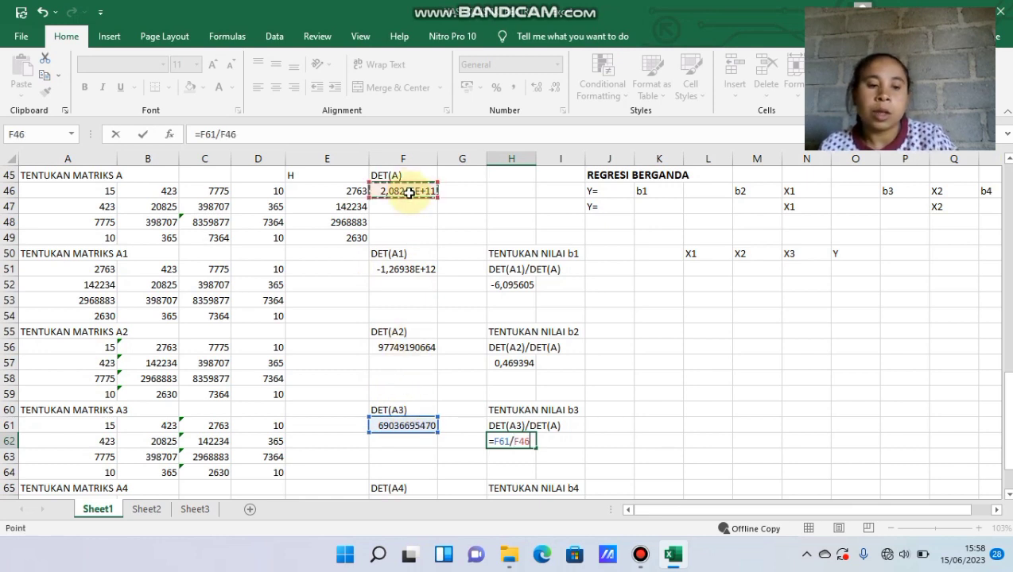
pyautogui.press('Return')
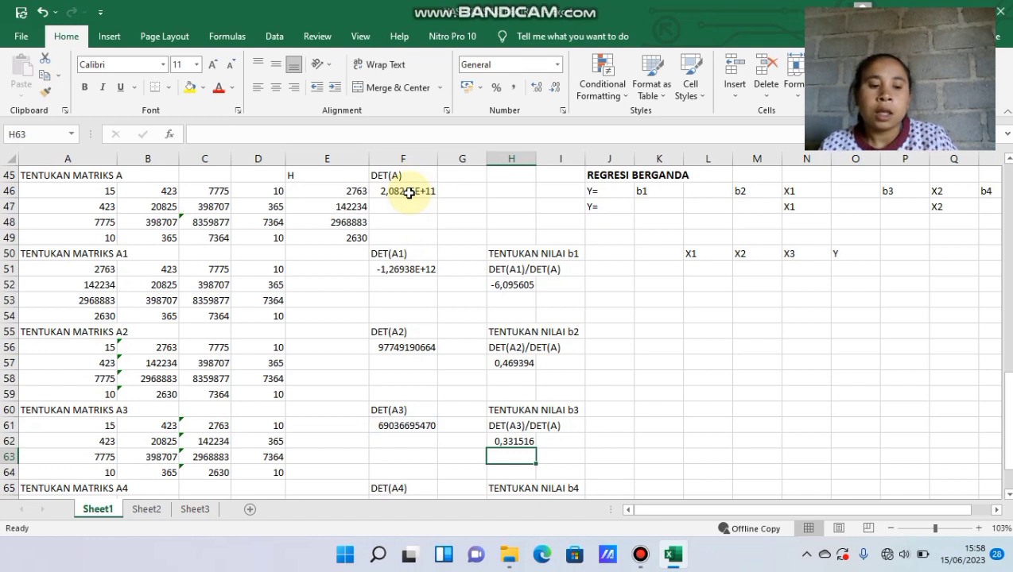
# Compute coefficient b4 by entering =F66/F46 in H67, below the DET(A4)/DET(A) label.
pyautogui.press('Down')
pyautogui.press('Down')
pyautogui.press('Down')
pyautogui.press('Down')
pyautogui.press('Down')
pyautogui.press('Down')
pyautogui.press('Down')
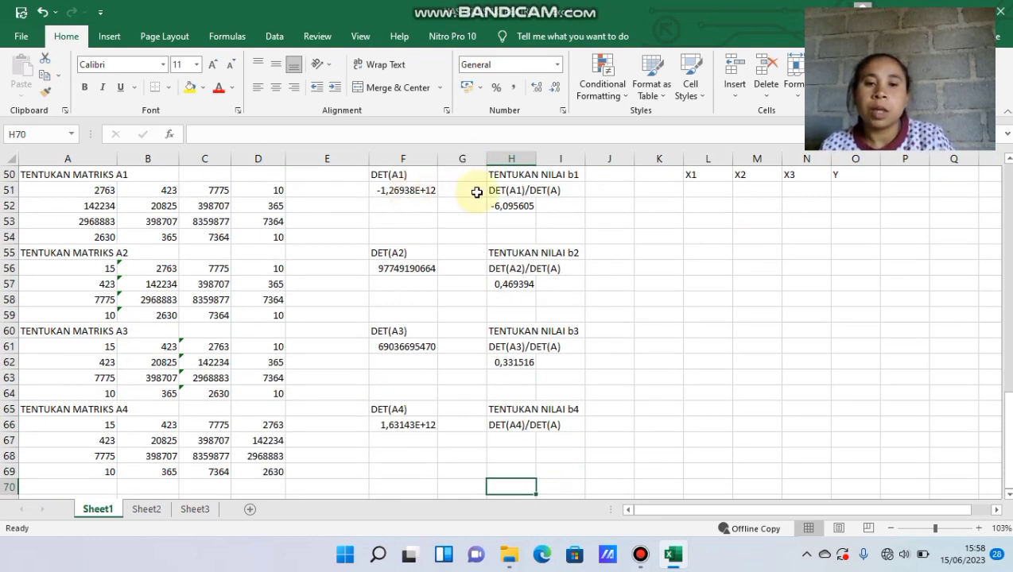
pyautogui.click(508, 439)
pyautogui.write('=')
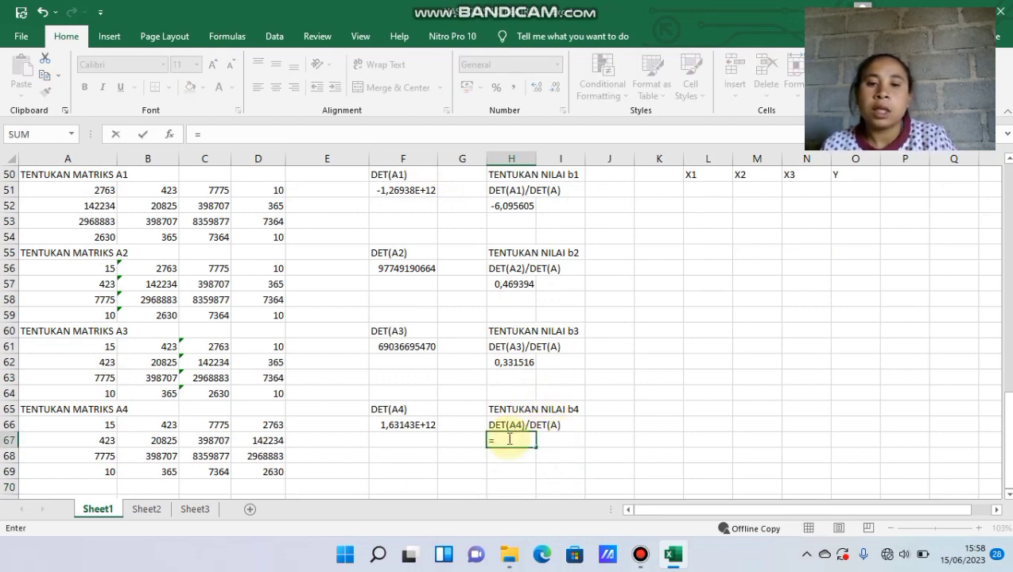
pyautogui.click(416, 425)
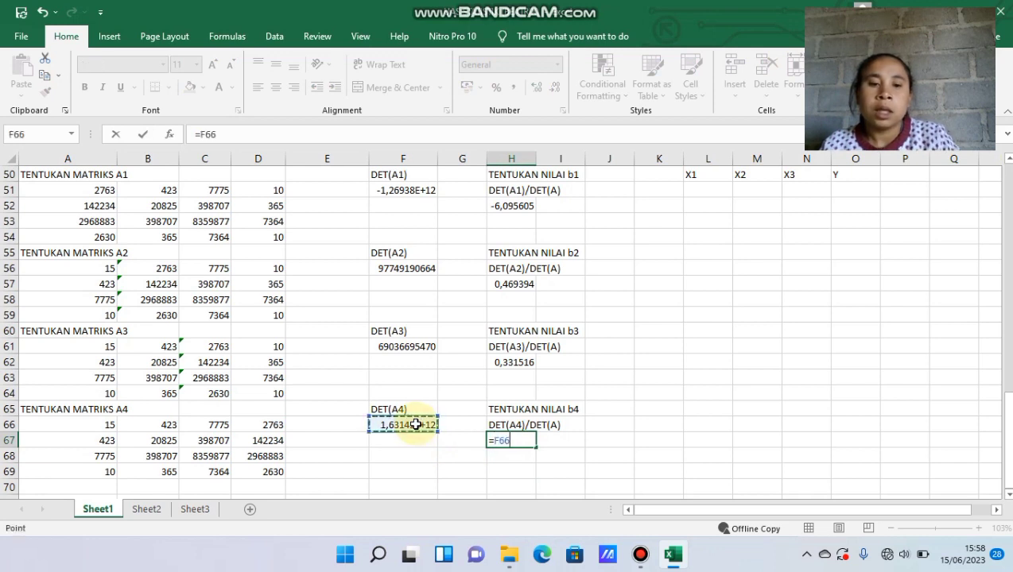
pyautogui.write('/')
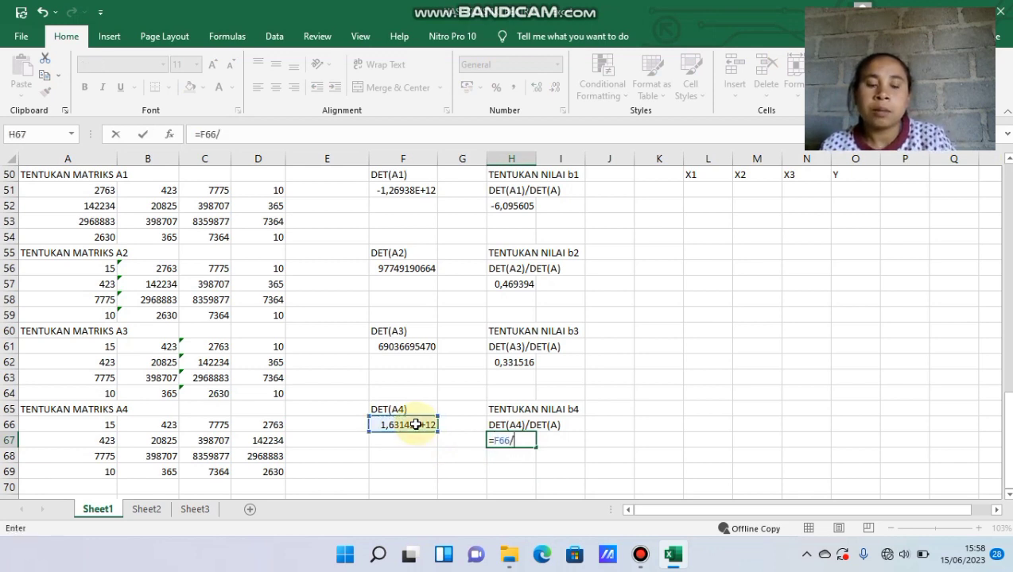
pyautogui.press('Up')
pyautogui.press('Up')
pyautogui.press('Up')
pyautogui.press('Up')
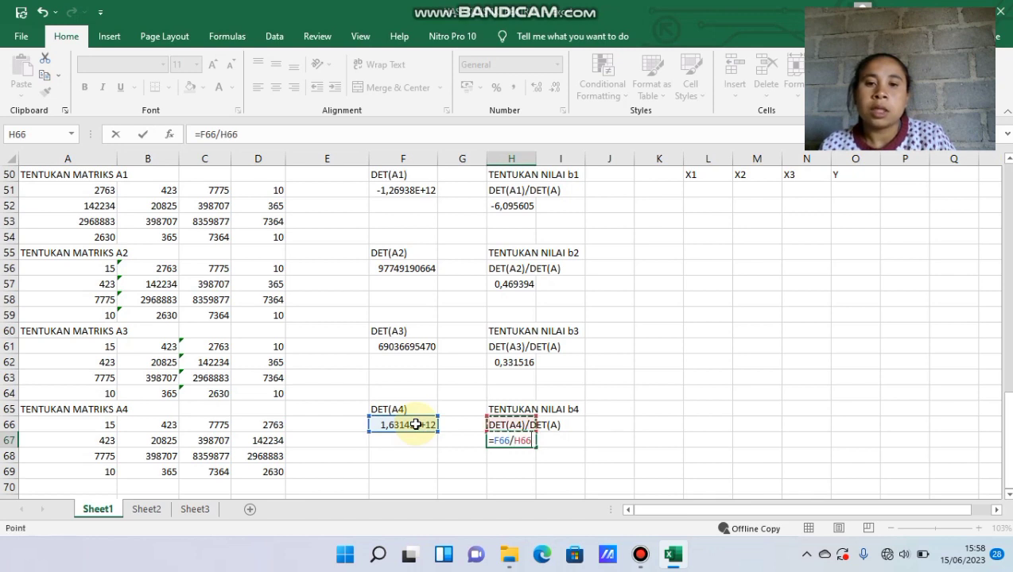
pyautogui.press('Up')
pyautogui.press('Up')
pyautogui.press('Up')
pyautogui.press('Up')
pyautogui.press('Up')
pyautogui.press('Up')
pyautogui.press('Up')
pyautogui.press('Up')
pyautogui.press('Up')
pyautogui.press('Up')
pyautogui.press('Up')
pyautogui.press('Up')
pyautogui.press('Up')
pyautogui.press('Up')
pyautogui.press('Up')
pyautogui.press('Up')
pyautogui.press('Up')
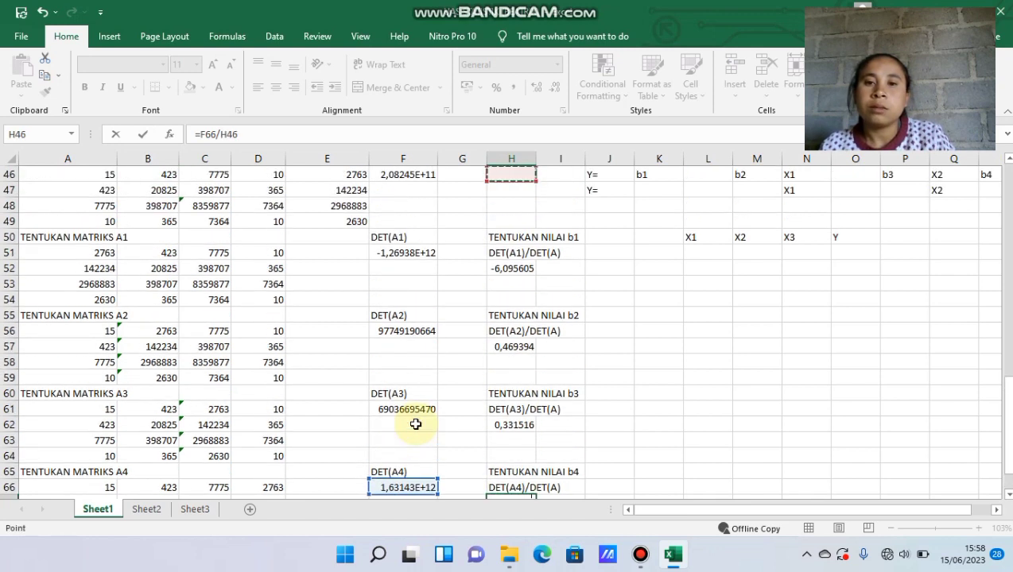
pyautogui.press('Up')
pyautogui.press('Up')
pyautogui.press('Up')
pyautogui.press('Up')
pyautogui.press('Up')
pyautogui.press('Up')
pyautogui.press('Up')
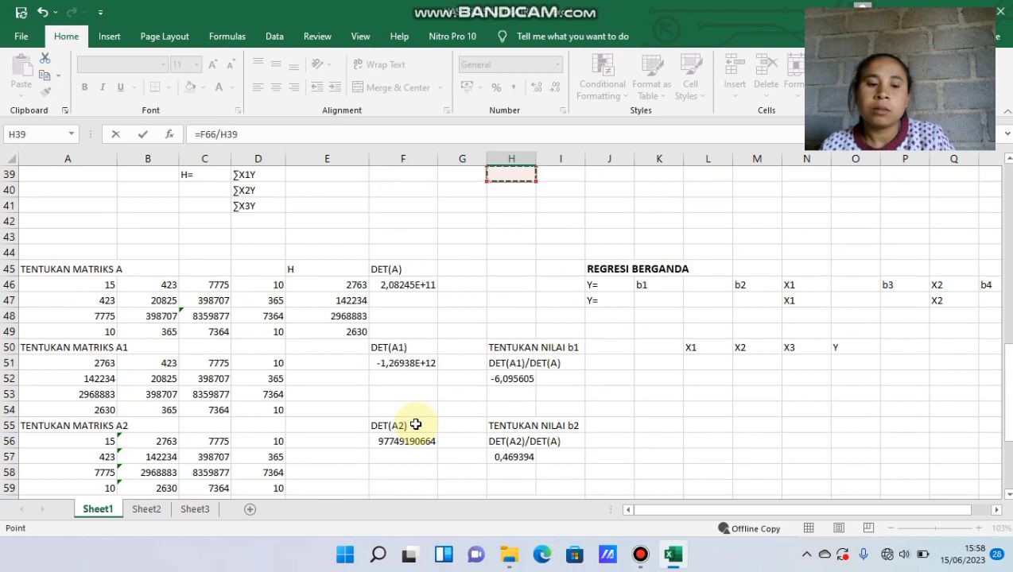
pyautogui.press('Left')
pyautogui.press('Left')
pyautogui.press('Down')
pyautogui.press('Down')
pyautogui.press('Down')
pyautogui.press('Down')
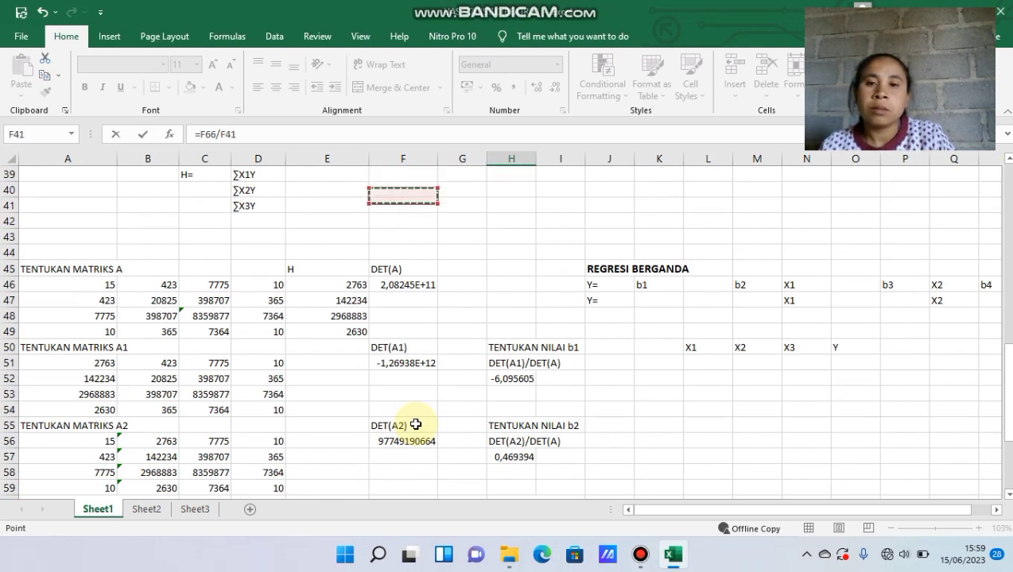
pyautogui.press('Down')
pyautogui.press('Down')
pyautogui.press('Down')
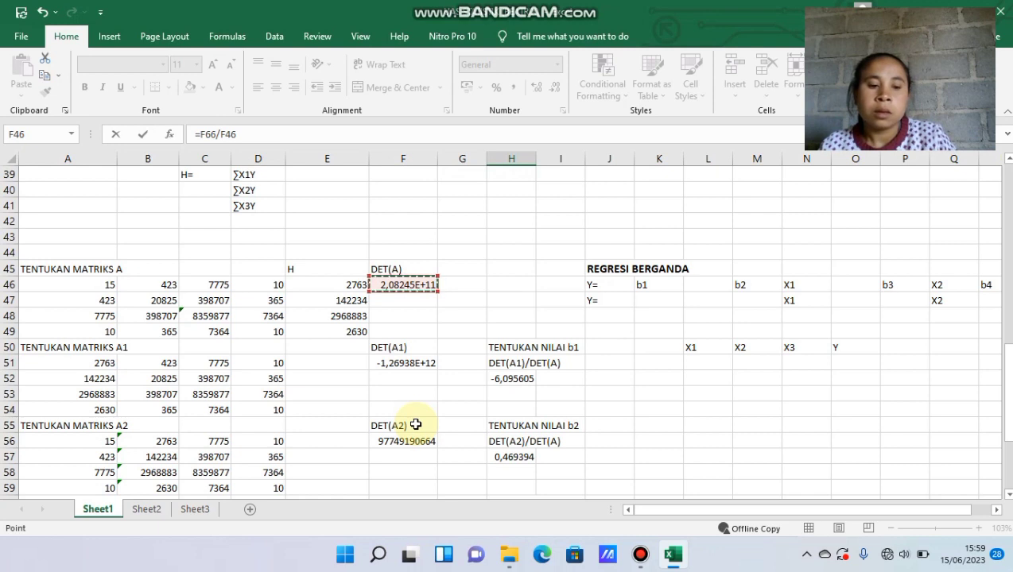
pyautogui.press('Down')
pyautogui.press('Down')
pyautogui.press('Down')
pyautogui.press('Down')
pyautogui.press('Down')
pyautogui.press('Down')
pyautogui.press('Down')
pyautogui.press('Down')
pyautogui.press('Down')
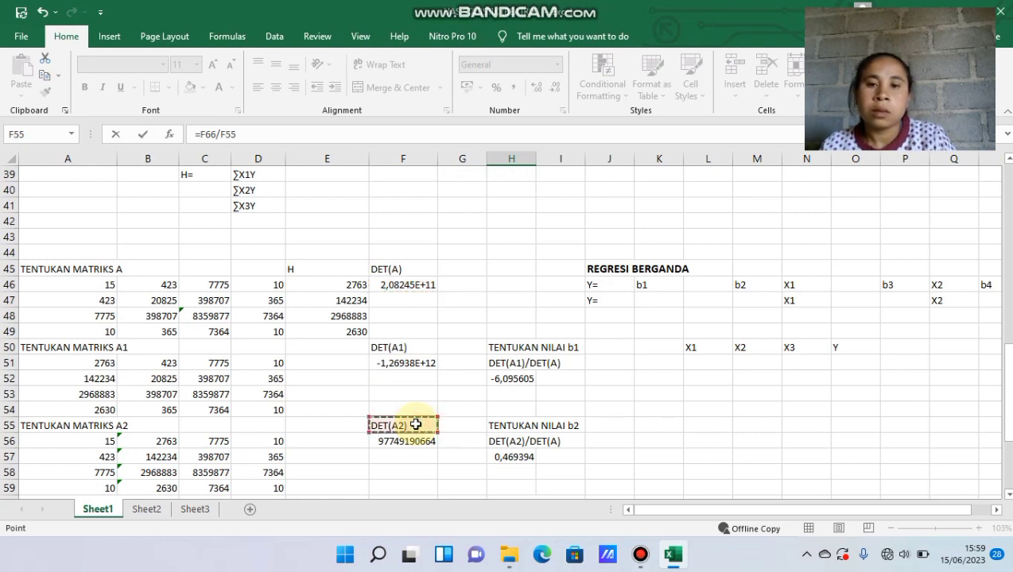
pyautogui.press('Up')
pyautogui.press('Up')
pyautogui.press('Up')
pyautogui.press('Up')
pyautogui.press('Up')
pyautogui.press('Up')
pyautogui.press('Up')
pyautogui.press('Up')
pyautogui.press('Up')
pyautogui.press('Up')
pyautogui.press('Up')
pyautogui.press('Down')
pyautogui.press('Down')
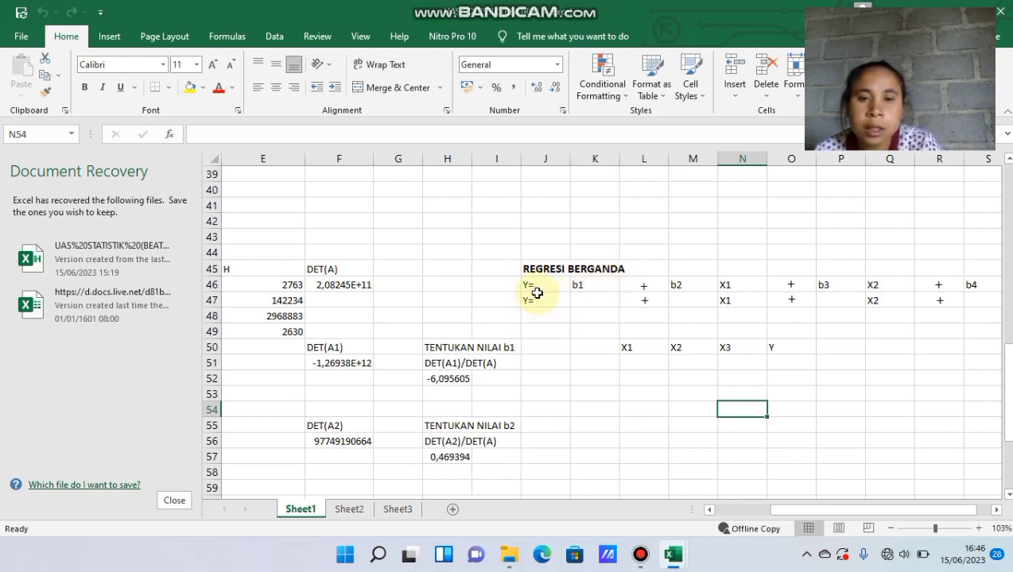
# Fill the b1 value into the REGRESI BERGANDA equation by entering =H52 in K47.
pyautogui.click(577, 297)
pyautogui.write('=')
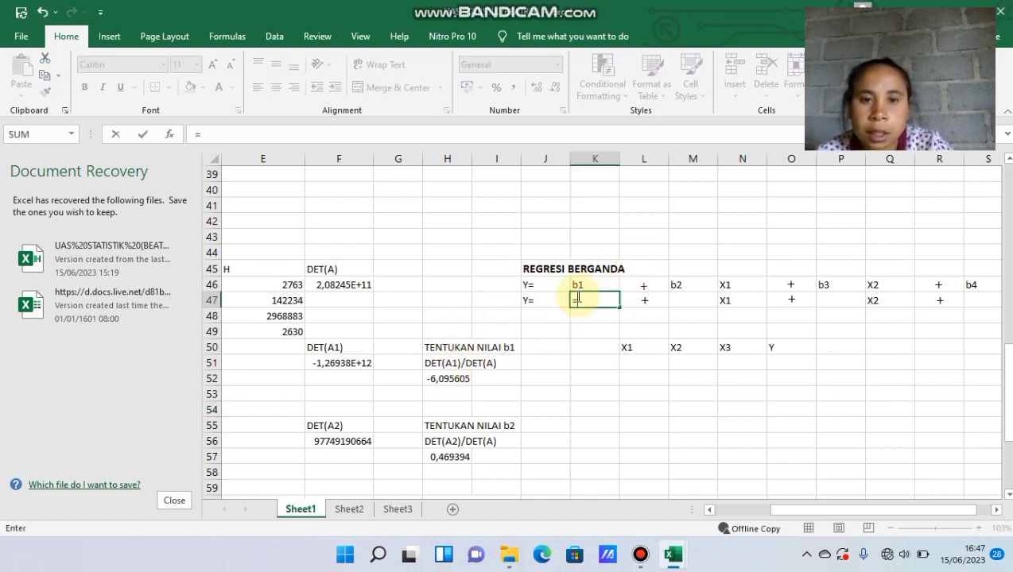
pyautogui.click(452, 380)
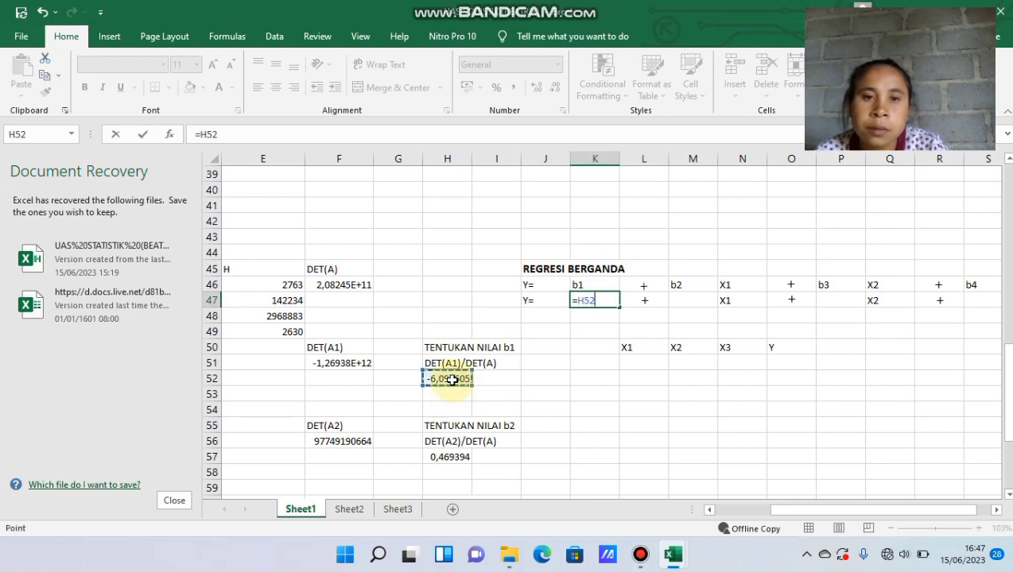
pyautogui.press('Return')
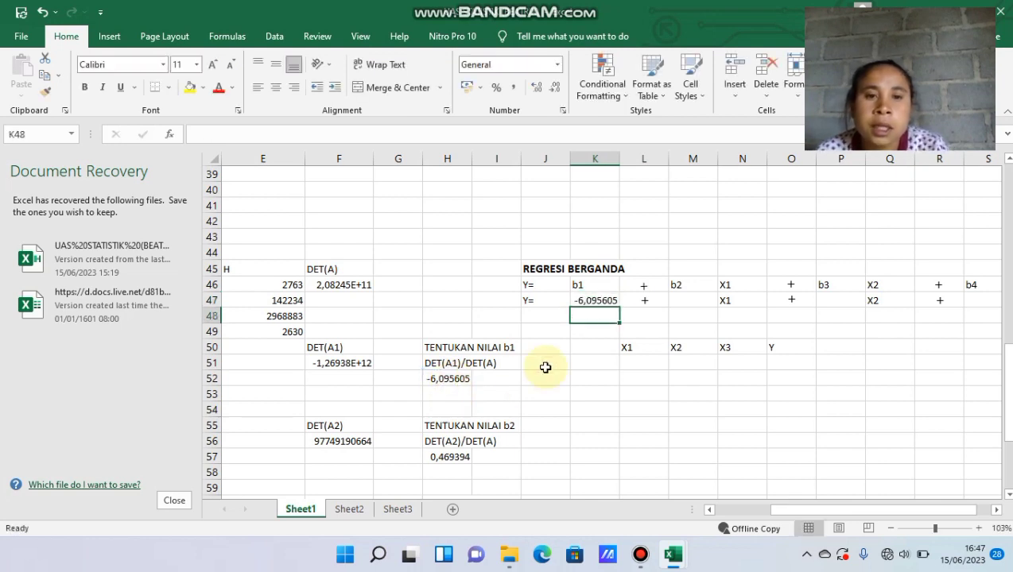
# Fill the b2 value into the regression equation by entering =H57 in M47, before X1.
pyautogui.click(691, 300)
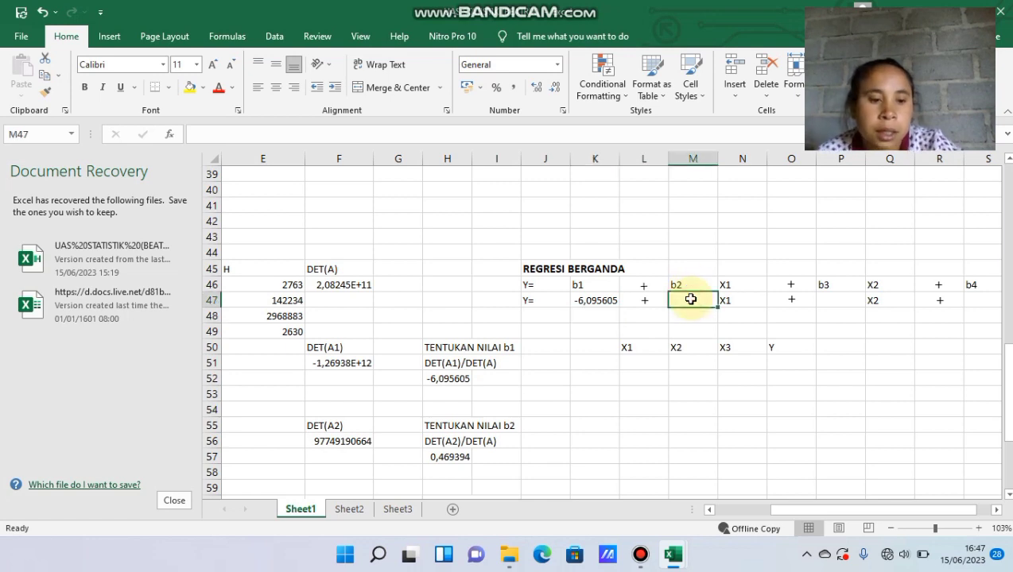
pyautogui.write('=')
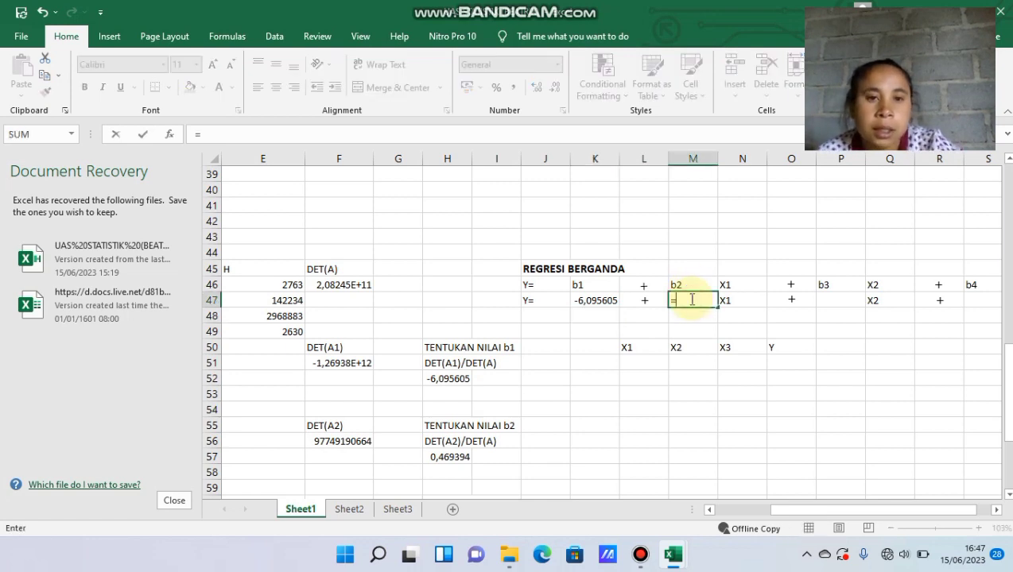
pyautogui.click(449, 458)
pyautogui.press('Return')
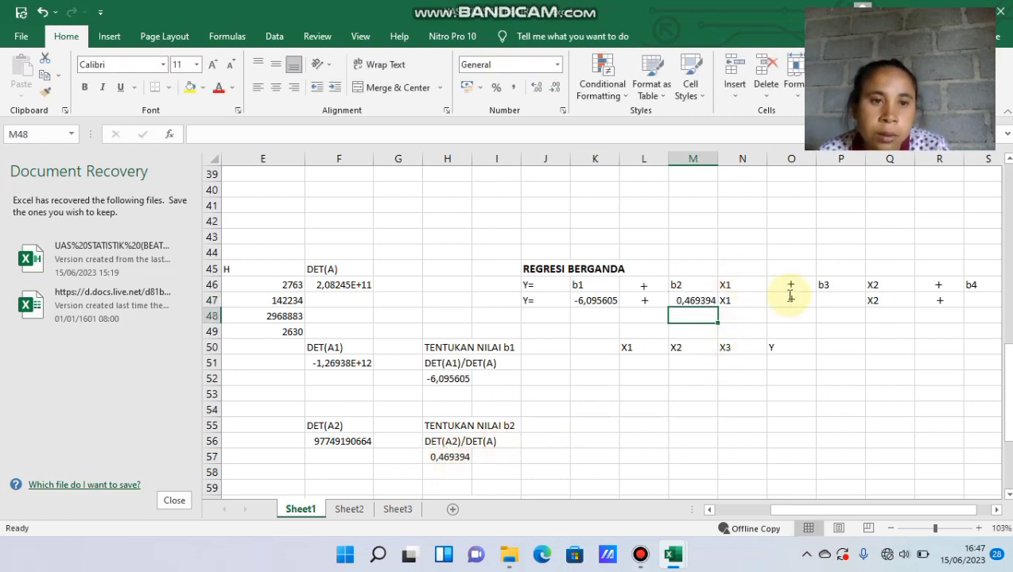
# Fill the b3 value into the regression equation by entering =H62 in P47, before X2.
pyautogui.click(835, 300)
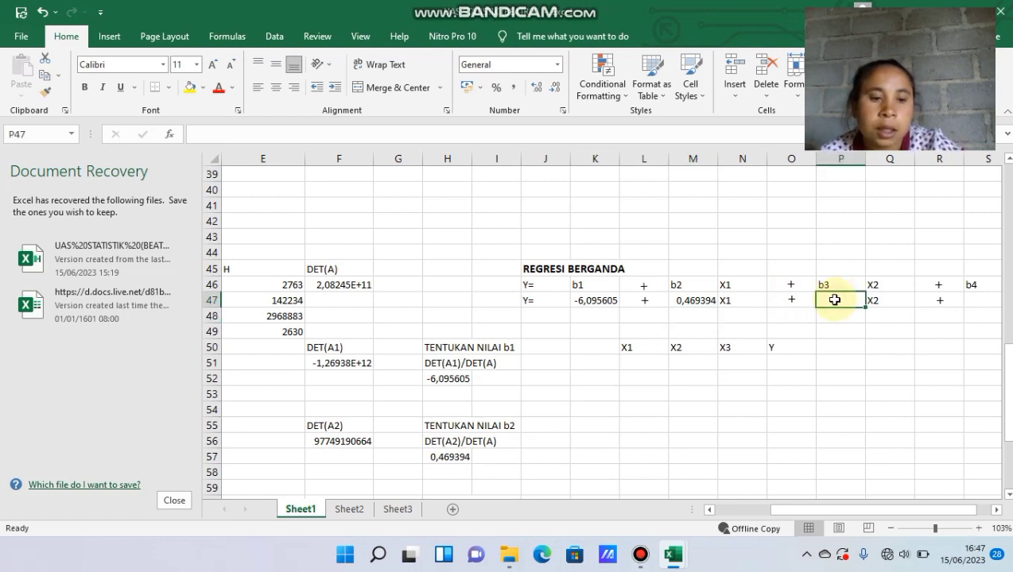
pyautogui.write('=')
pyautogui.press('Down')
pyautogui.press('Down')
pyautogui.press('Down')
pyautogui.press('Down')
pyautogui.press('Down')
pyautogui.press('Down')
pyautogui.press('Down')
pyautogui.press('Down')
pyautogui.press('Down')
pyautogui.press('Down')
pyautogui.press('Down')
pyautogui.press('Down')
pyautogui.press('Down')
pyautogui.press('Down')
pyautogui.press('Down')
pyautogui.press('Down')
pyautogui.press('Down')
pyautogui.press('Down')
pyautogui.press('Down')
pyautogui.press('Down')
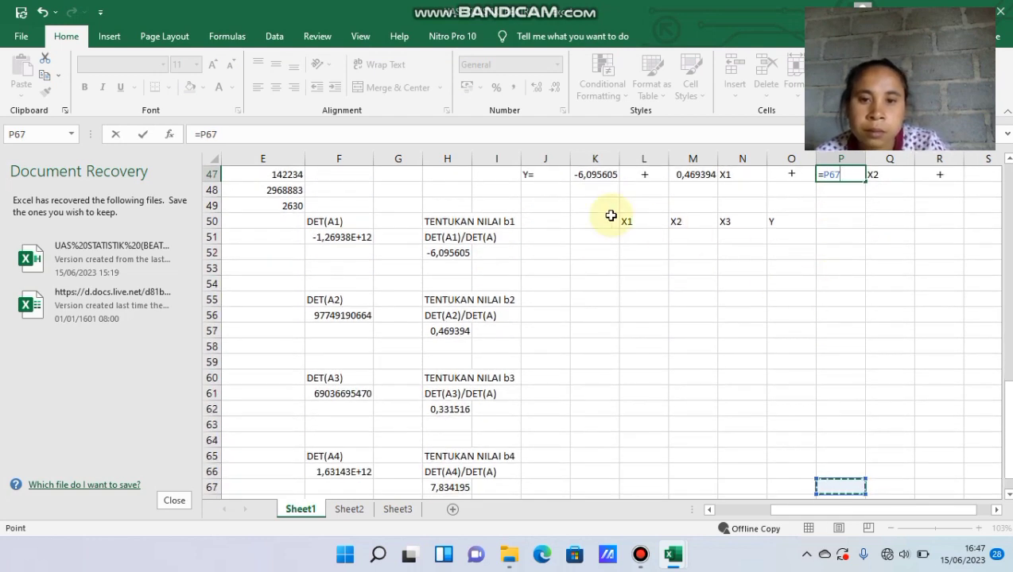
pyautogui.click(459, 409)
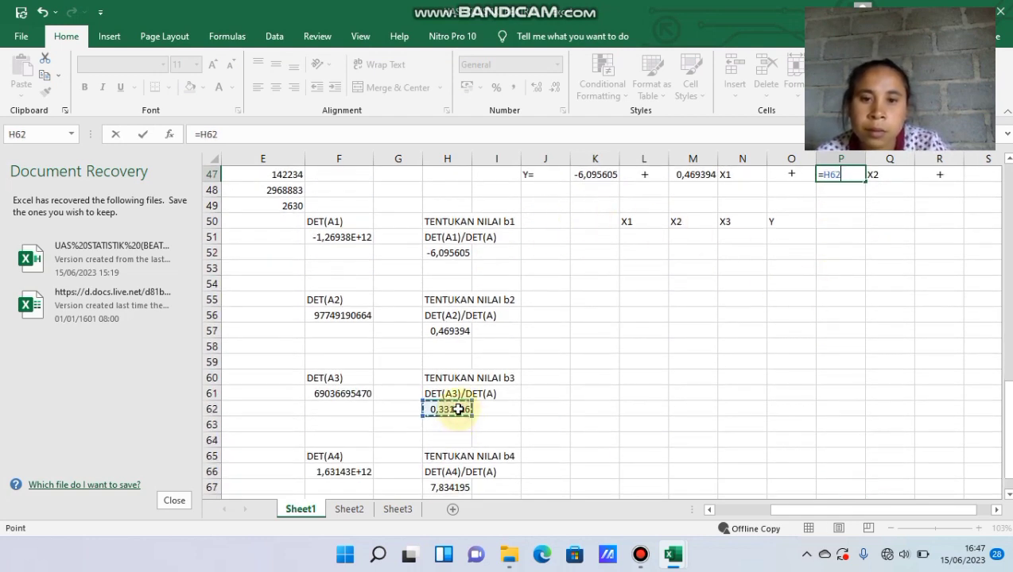
pyautogui.press('Return')
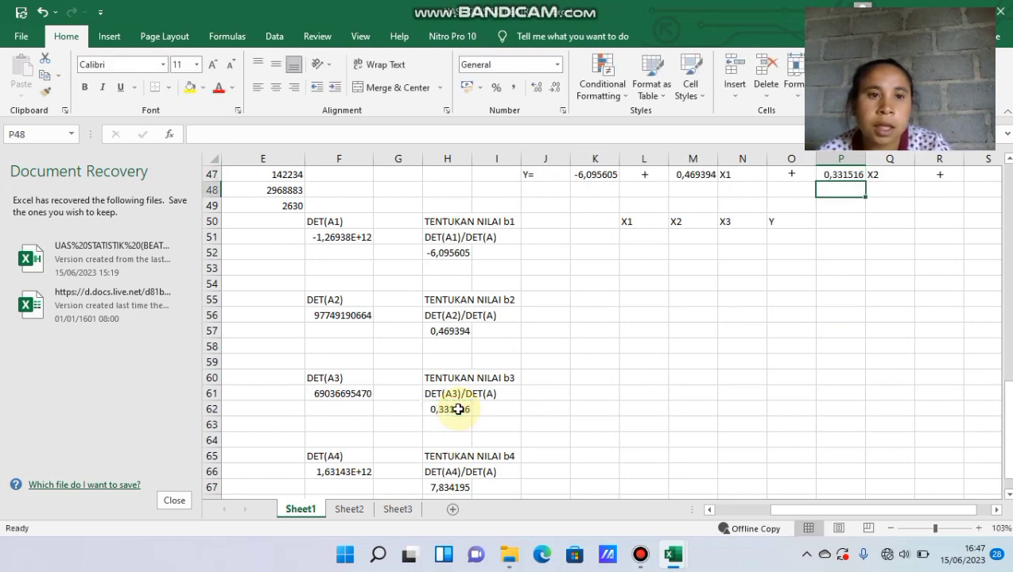
pyautogui.press('Up')
pyautogui.press('Up')
pyautogui.press('Up')
pyautogui.press('Up')
pyautogui.press('Up')
pyautogui.press('Up')
pyautogui.press('Up')
pyautogui.press('Up')
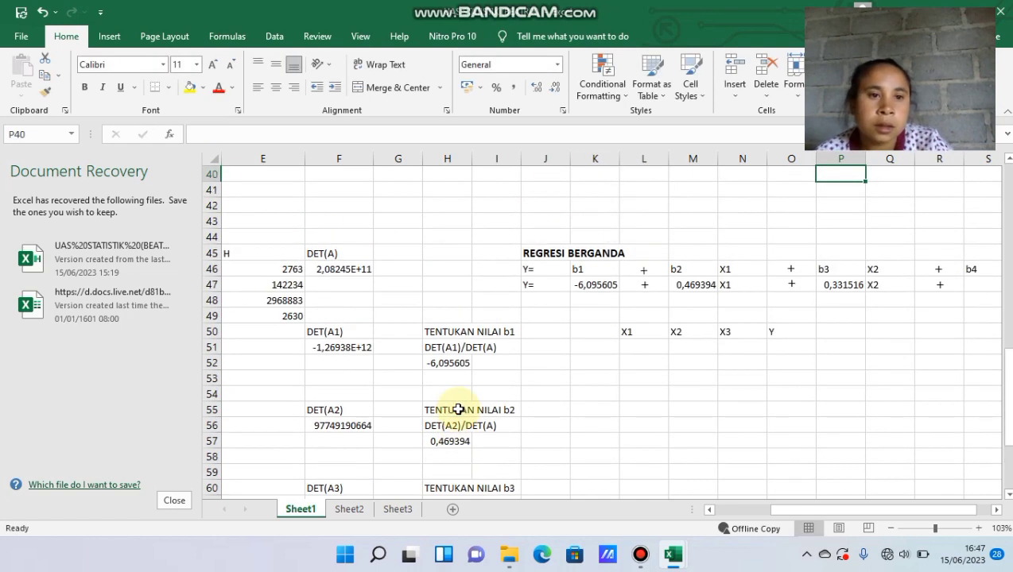
# Fill the b4 value into the regression equation by entering =H67 in S47, before X3.
pyautogui.press('Right')
pyautogui.press('Right')
pyautogui.press('Down')
pyautogui.press('Down')
pyautogui.press('Down')
pyautogui.press('Down')
pyautogui.press('Down')
pyautogui.press('Down')
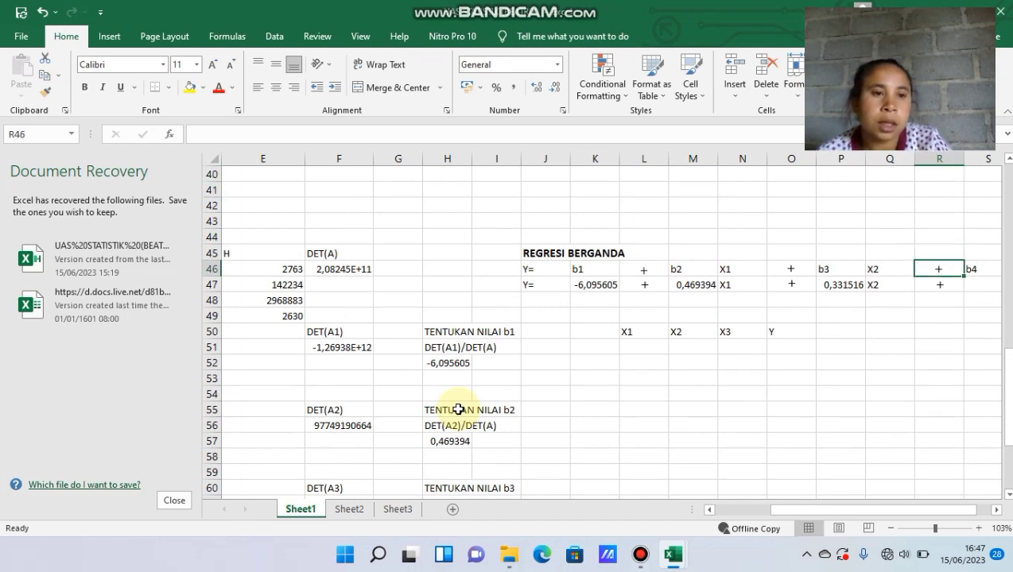
pyautogui.press('Right')
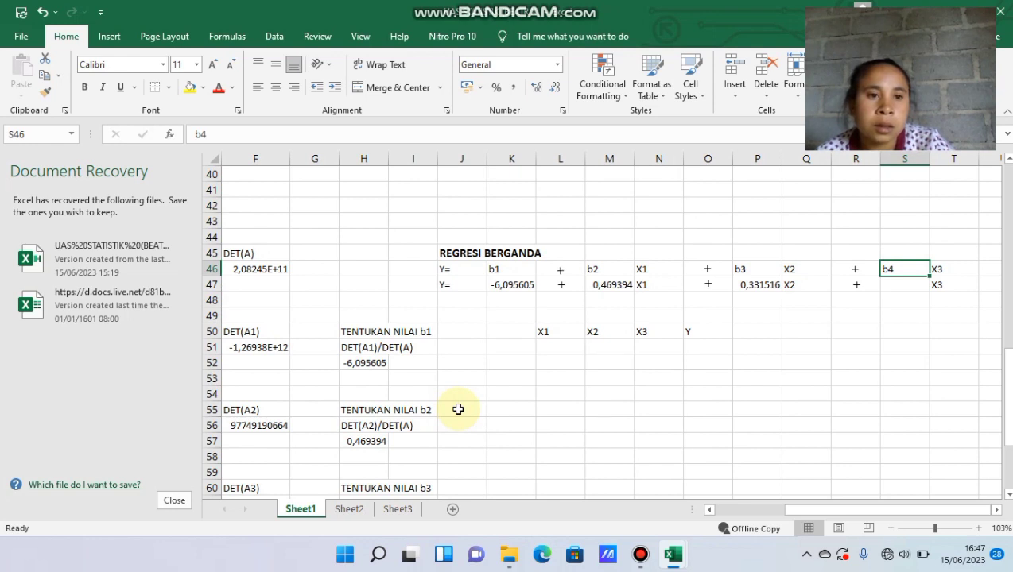
pyautogui.press('Down')
pyautogui.write('=')
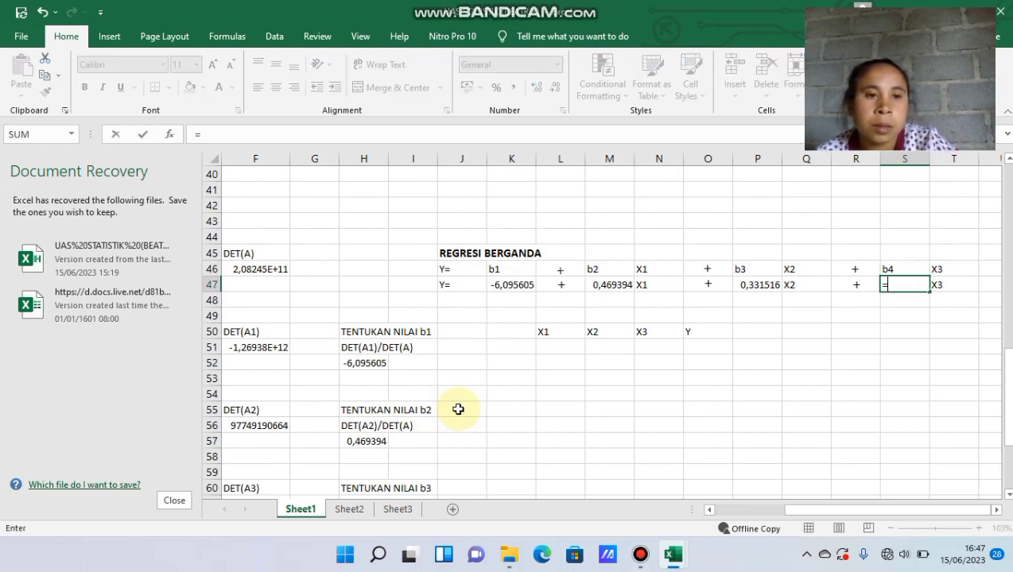
pyautogui.press('Down')
pyautogui.press('Down')
pyautogui.press('Down')
pyautogui.press('Down')
pyautogui.press('Down')
pyautogui.press('Down')
pyautogui.press('Down')
pyautogui.press('Down')
pyautogui.press('Down')
pyautogui.press('Down')
pyautogui.press('Down')
pyautogui.press('Down')
pyautogui.press('Down')
pyautogui.press('Down')
pyautogui.press('Down')
pyautogui.press('Down')
pyautogui.press('Down')
pyautogui.press('Down')
pyautogui.press('Down')
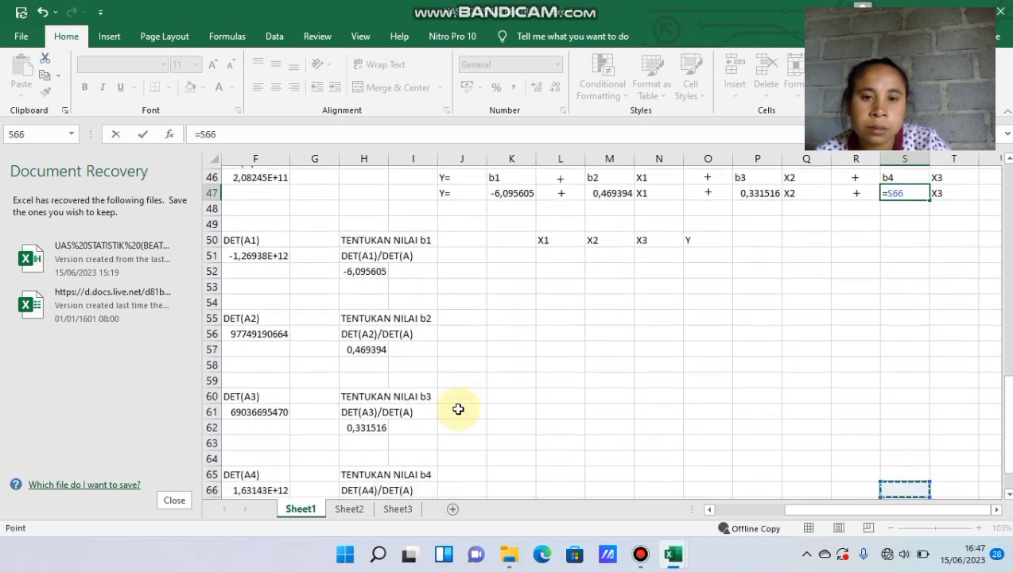
pyautogui.press('Down')
pyautogui.press('Down')
pyautogui.press('Down')
pyautogui.press('Down')
pyautogui.press('Down')
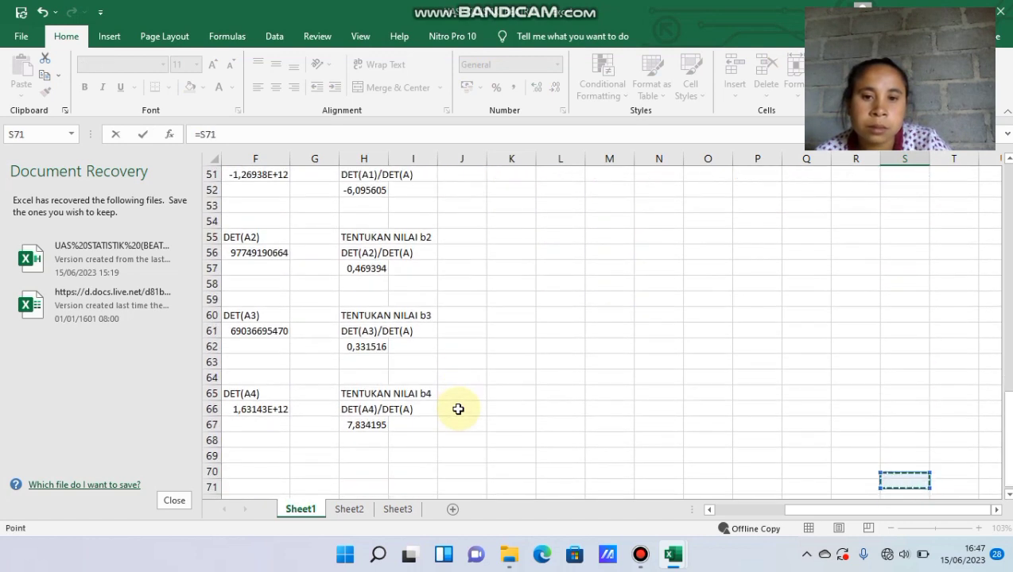
pyautogui.click(372, 425)
pyautogui.press('Return')
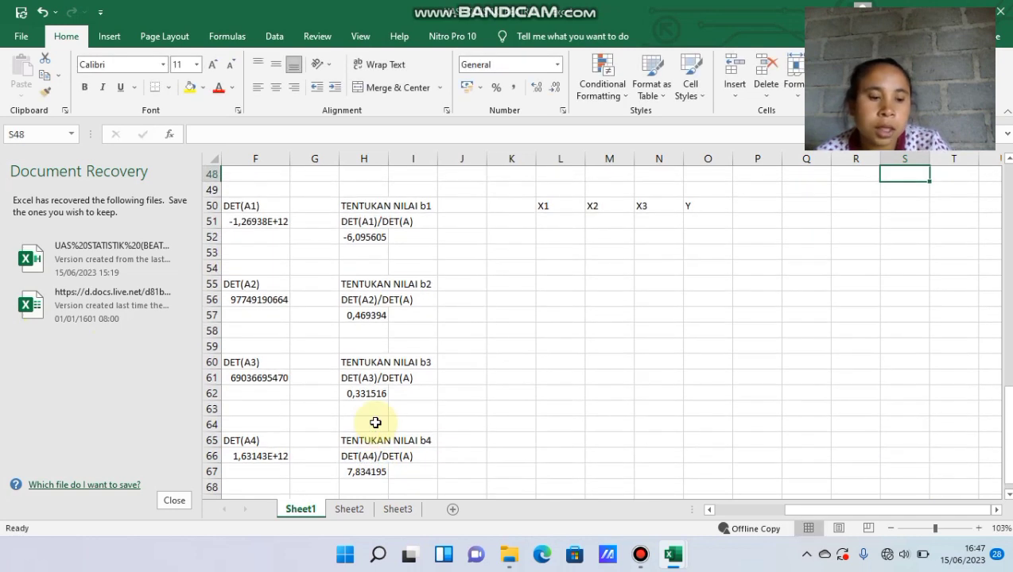
# Review the completed REGRESI BERGANDA equation in rows 46 and 47, from the X3 term back to Y=.
pyautogui.press('Up')
pyautogui.press('Up')
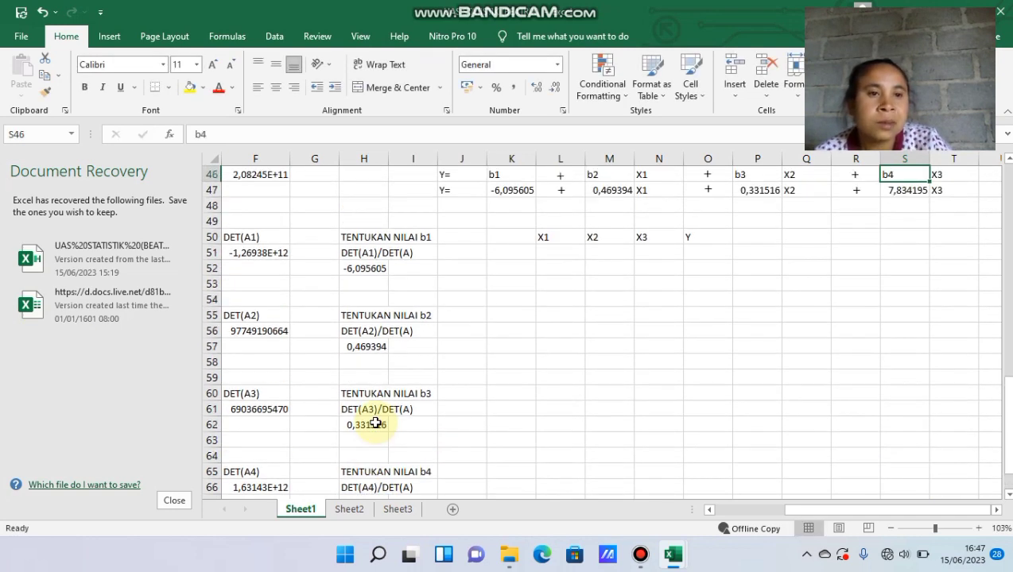
pyautogui.press('Right')
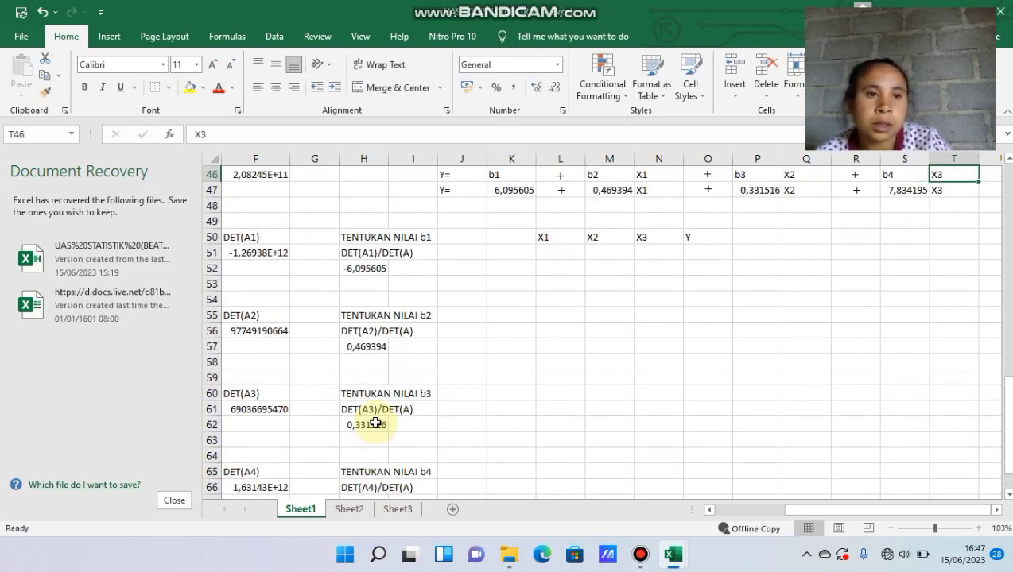
pyautogui.press('Up')
pyautogui.press('Up')
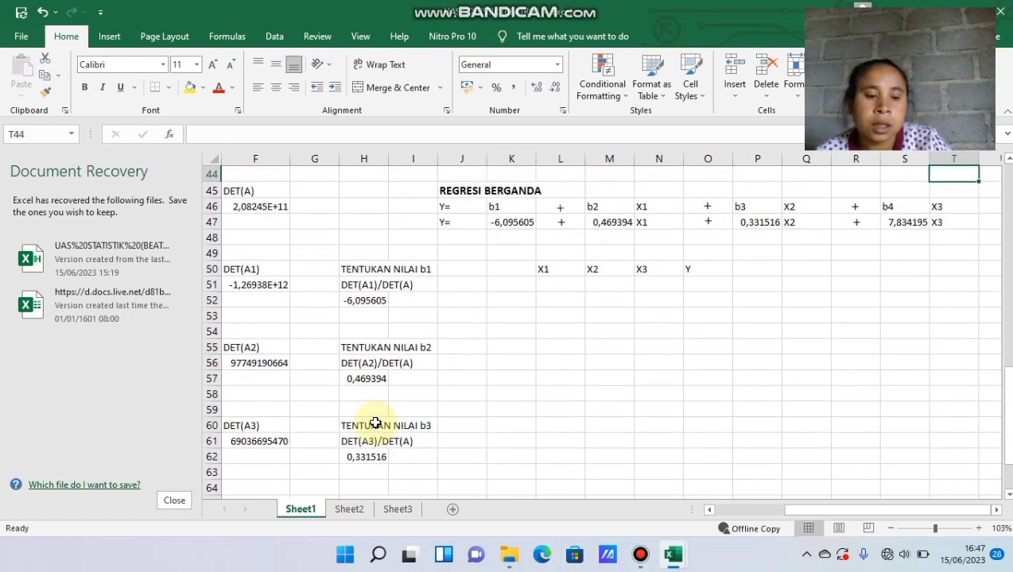
pyautogui.press('Left')
pyautogui.press('Left')
pyautogui.press('Left')
pyautogui.press('Left')
pyautogui.press('Left')
pyautogui.press('Left')
pyautogui.press('Left')
pyautogui.press('Left')
pyautogui.press('Left')
pyautogui.press('Left')
pyautogui.press('Left')
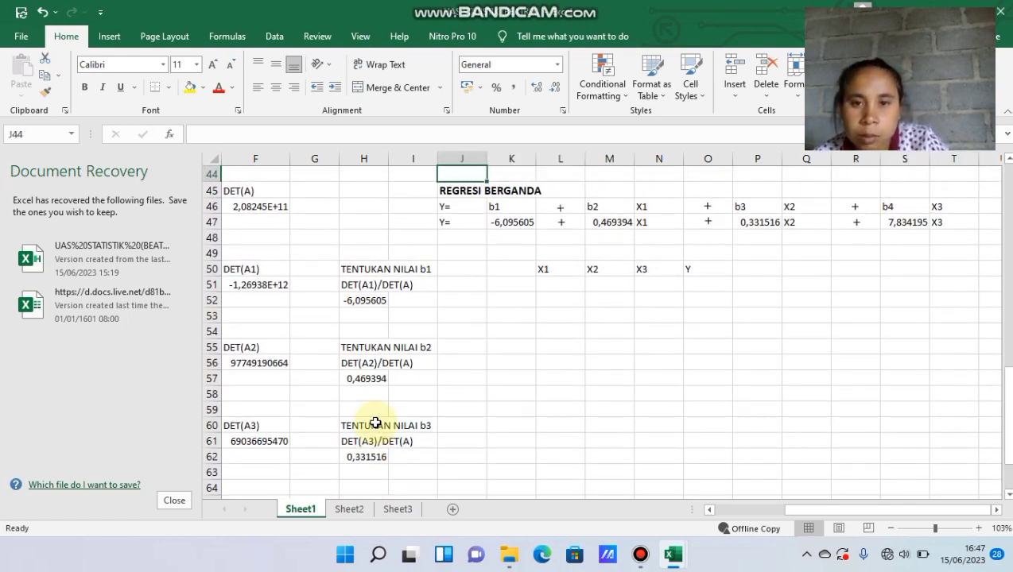
pyautogui.press('Down')
pyautogui.press('Down')
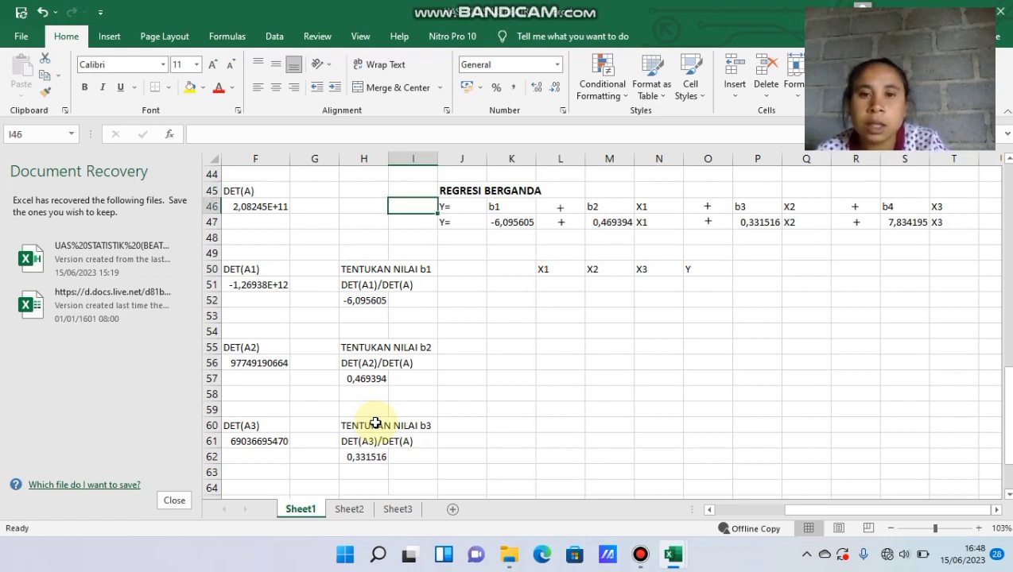
pyautogui.press('Right')
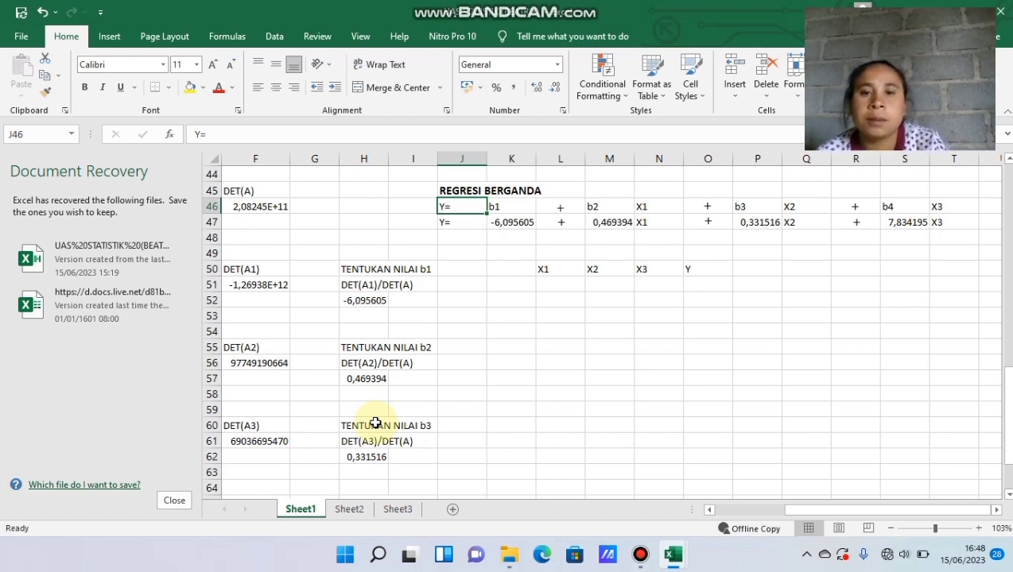
# Enter the predictor values 23 for X1, 36 for X2 and 10 for X3 in cells L51 to N51.
pyautogui.click(554, 288)
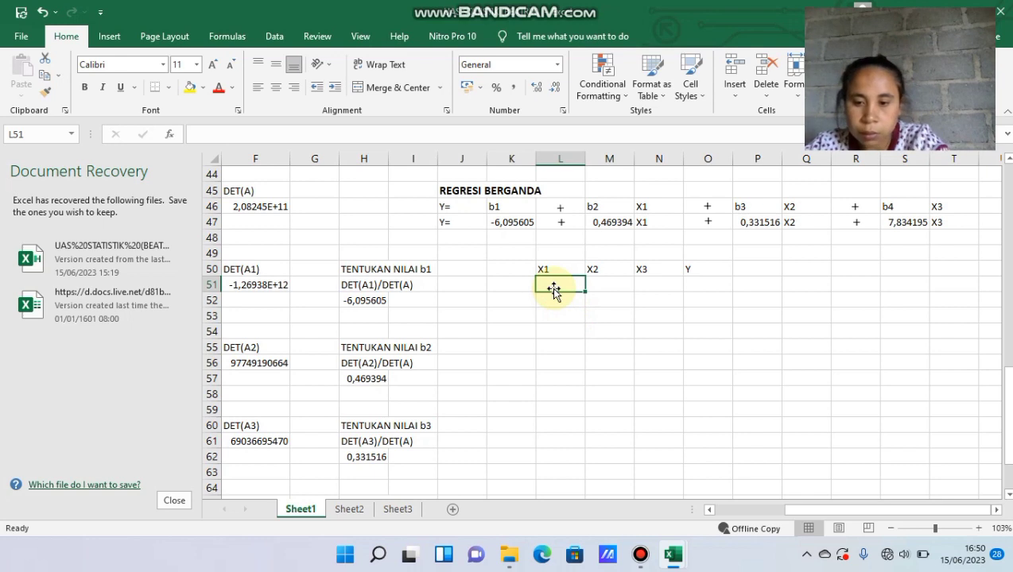
pyautogui.write('23')
pyautogui.press('Tab')
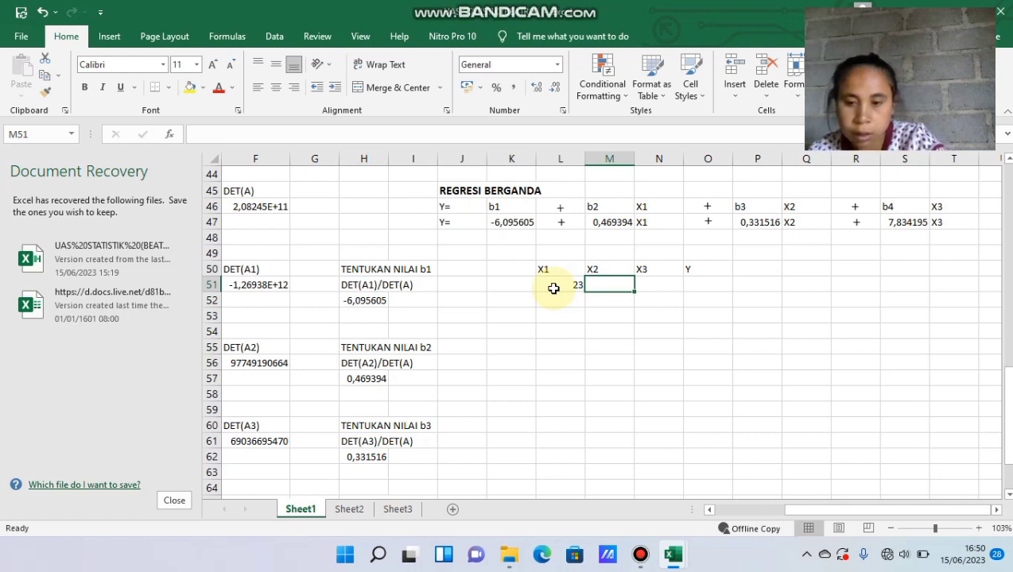
pyautogui.write('36')
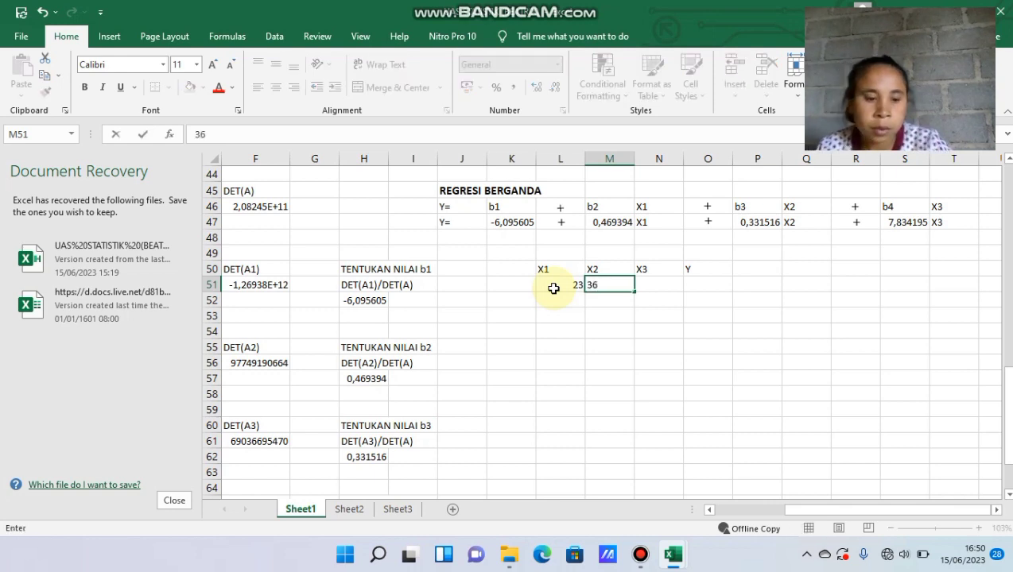
pyautogui.press('Tab')
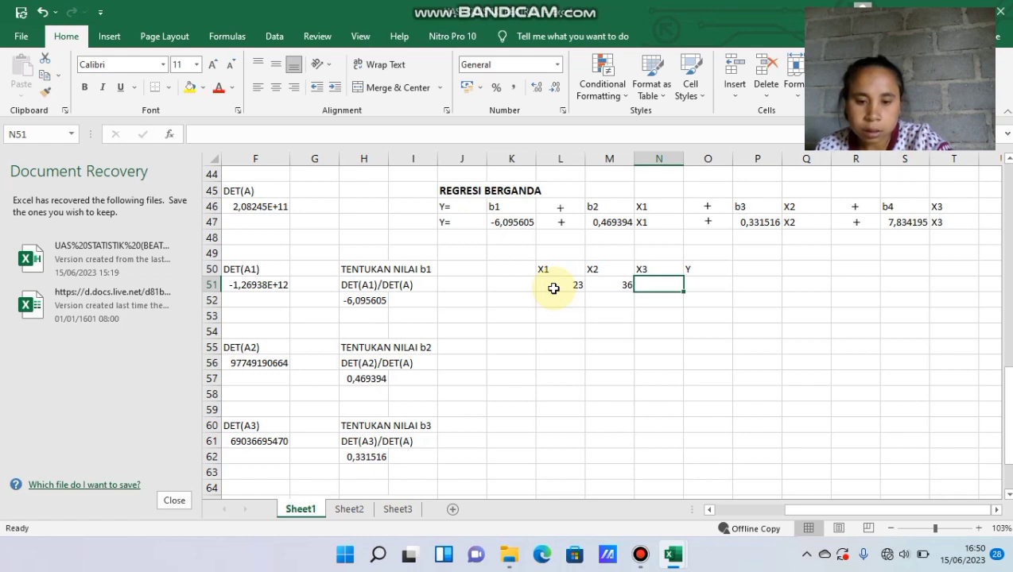
pyautogui.write('10')
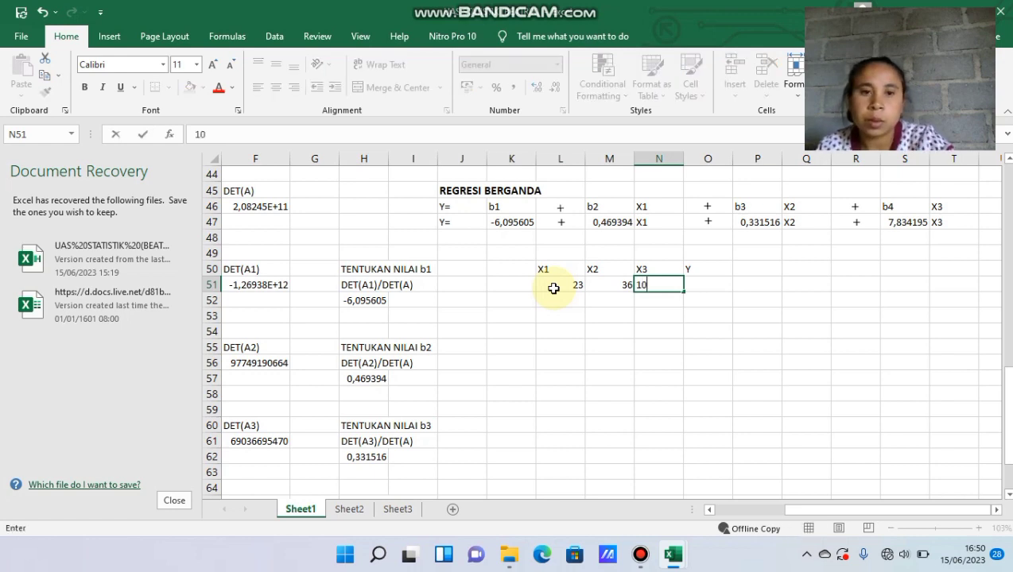
pyautogui.press('Tab')
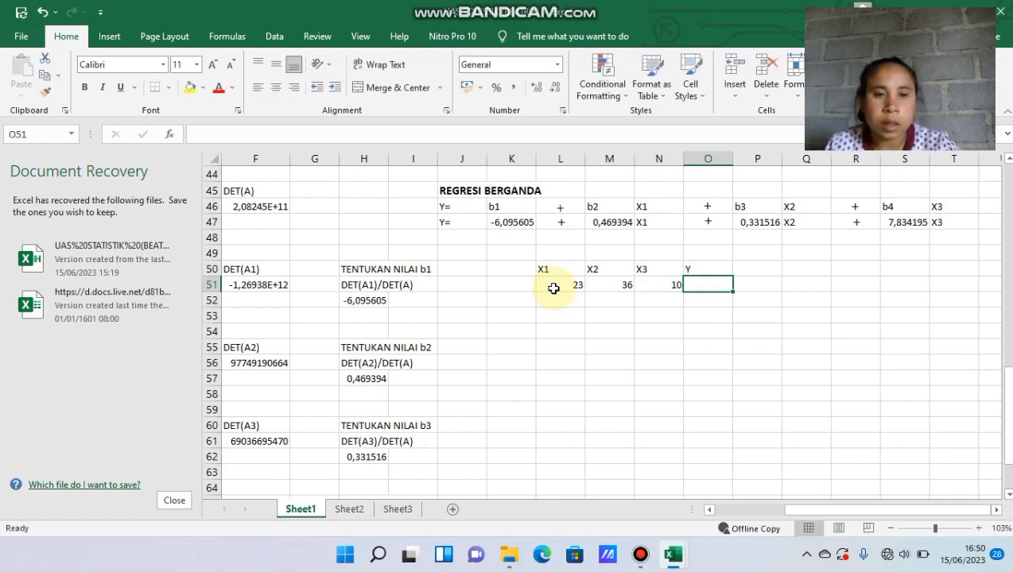
# Calculate the predicted Y in O51 with the formula =K47+M47*L51+P47*M51+S47*N51.
pyautogui.write('=')
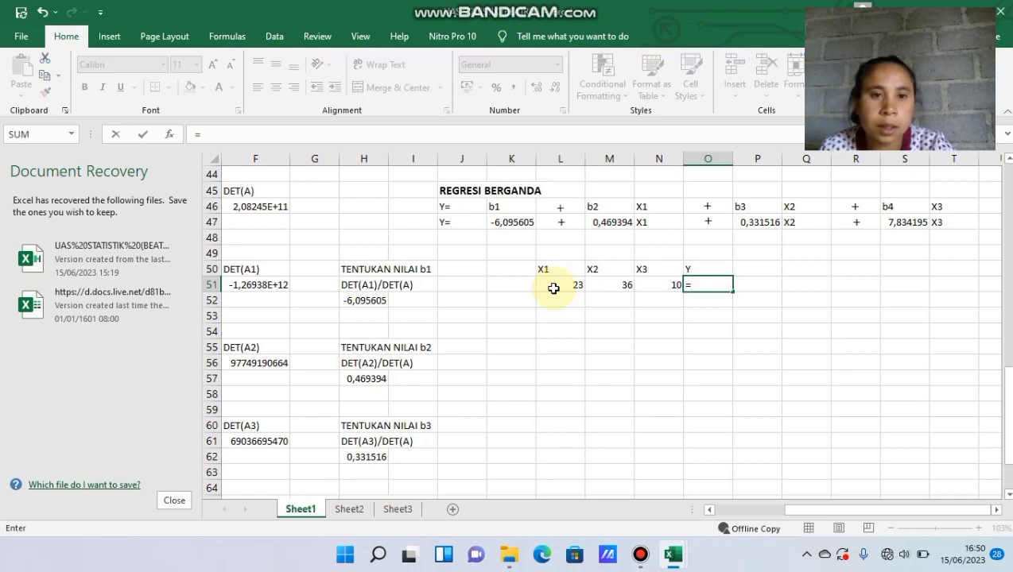
pyautogui.click(520, 221)
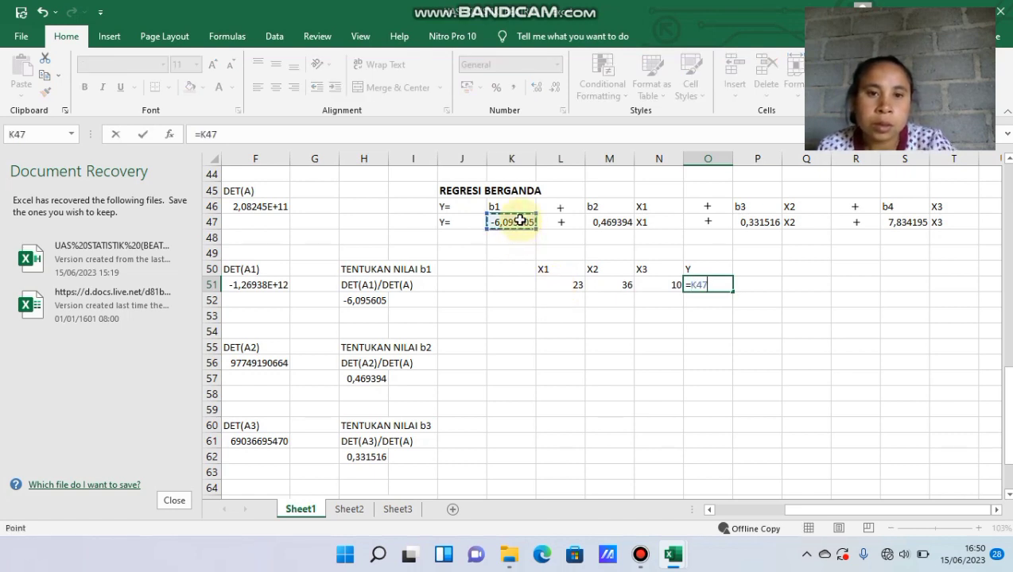
pyautogui.write('+')
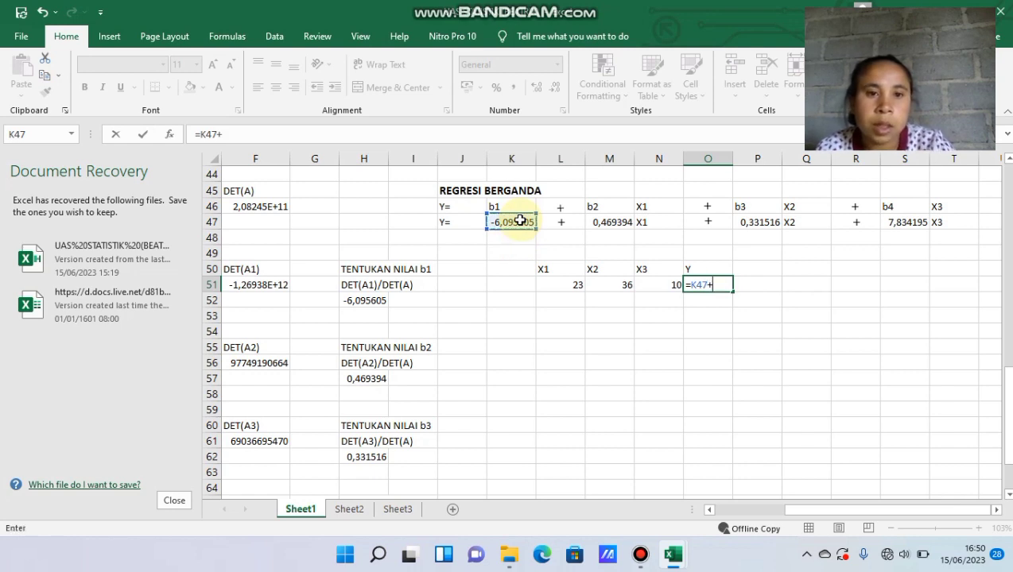
pyautogui.click(621, 226)
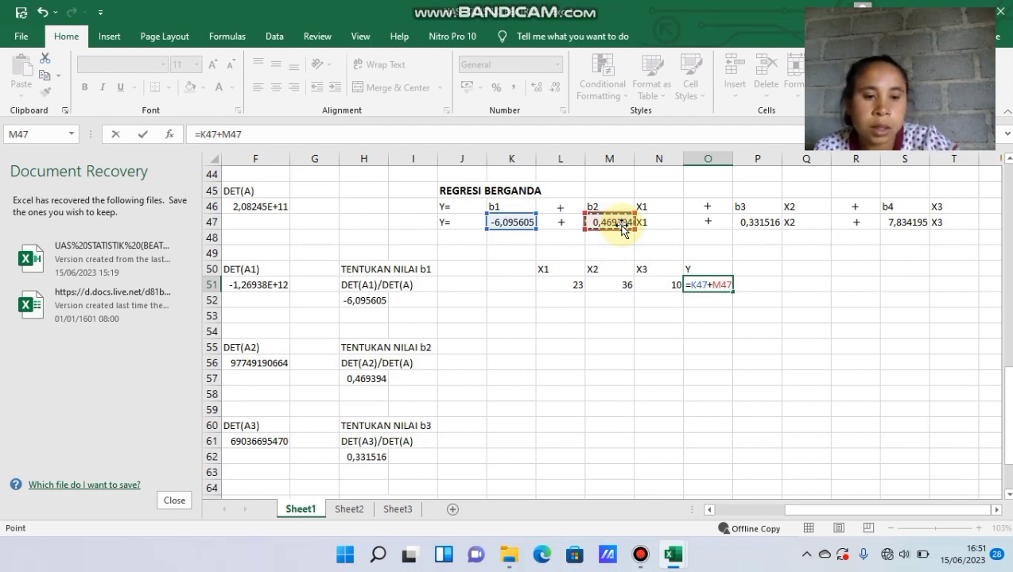
pyautogui.write('*')
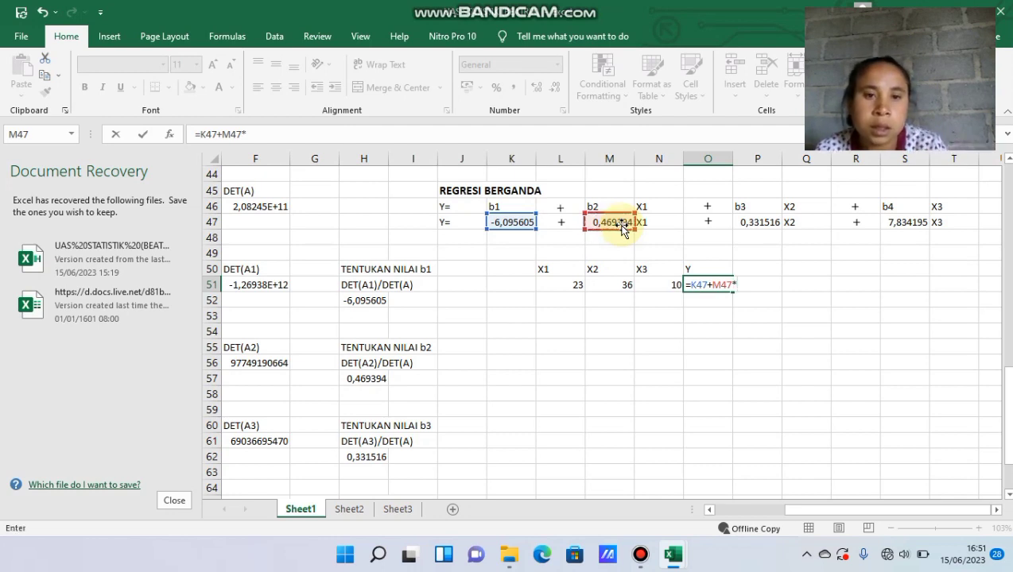
pyautogui.click(566, 285)
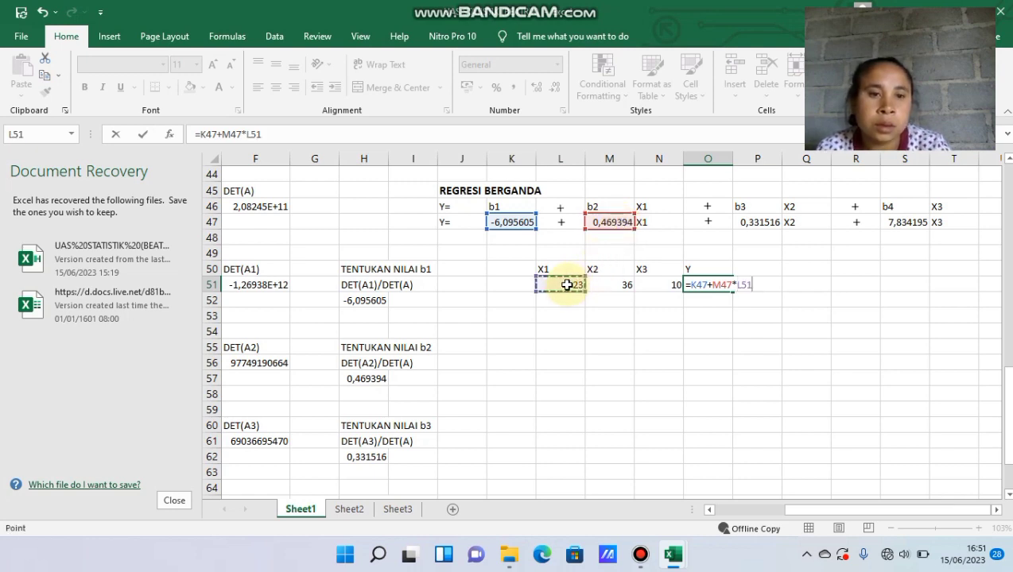
pyautogui.write('+')
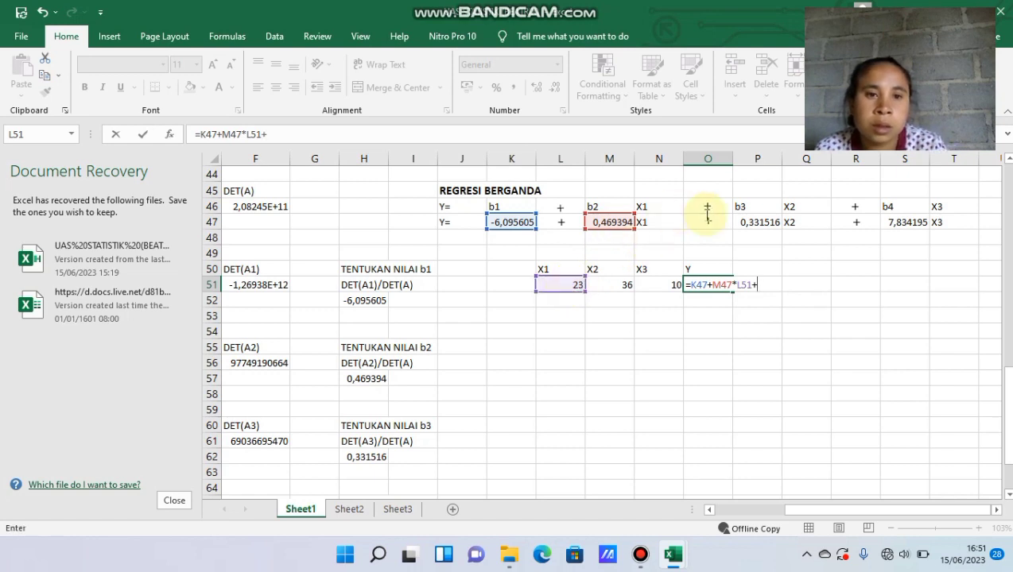
pyautogui.click(740, 222)
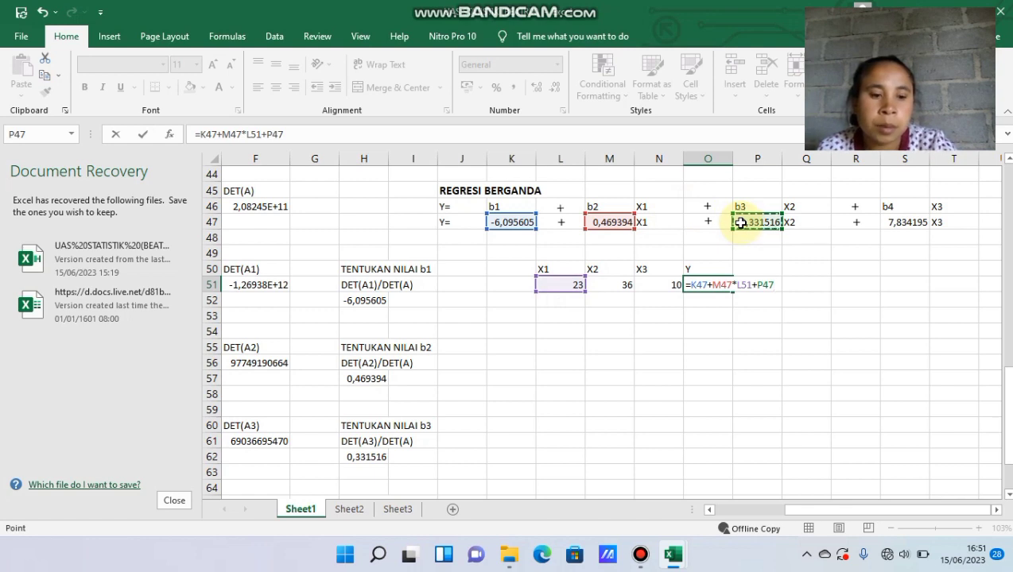
pyautogui.write('*')
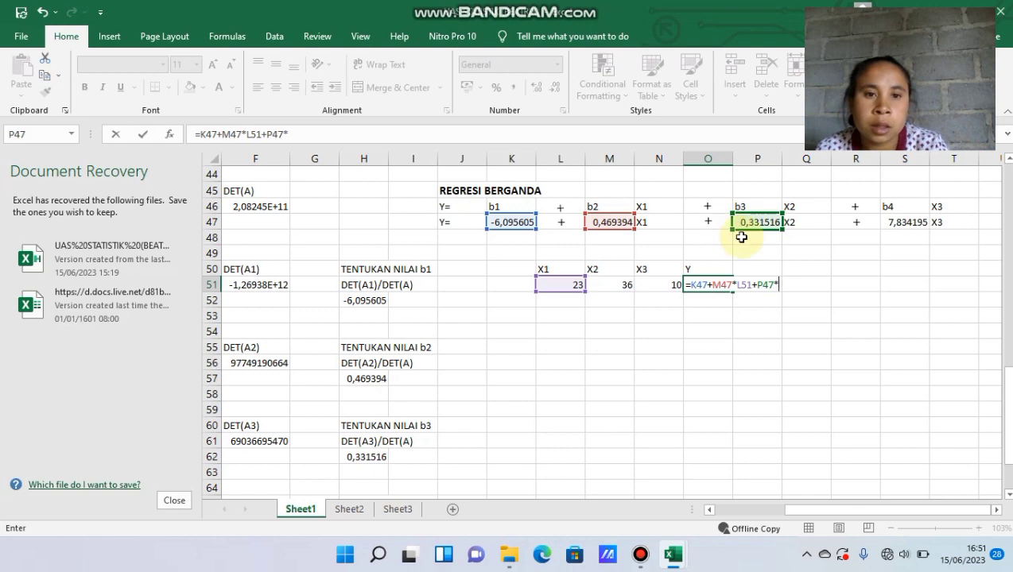
pyautogui.click(619, 283)
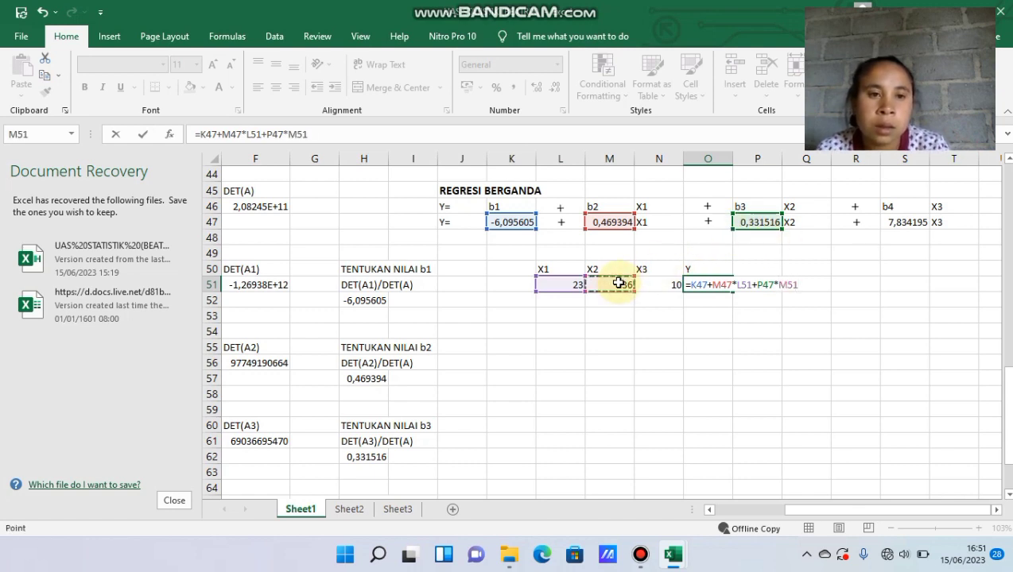
pyautogui.write('+')
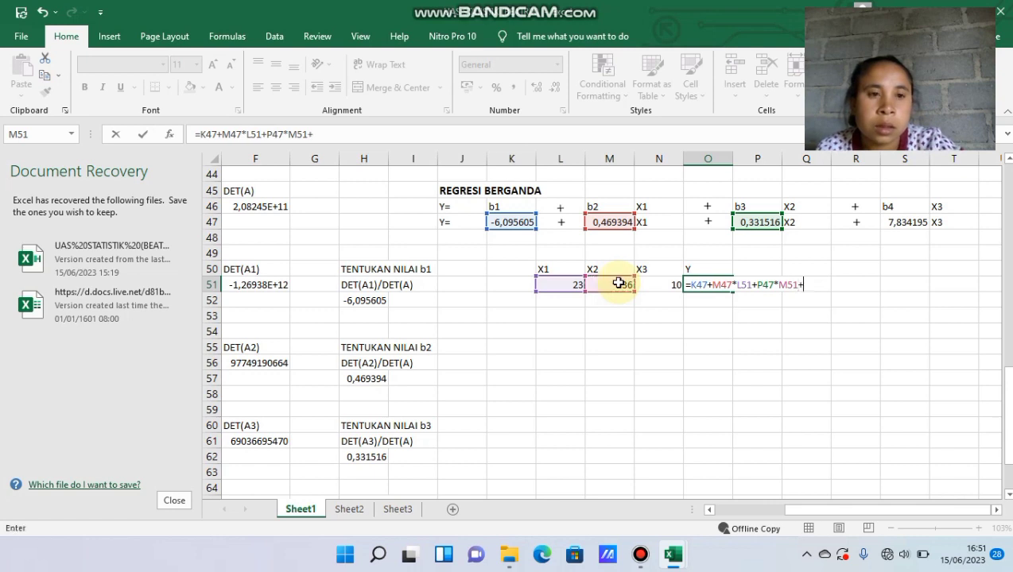
pyautogui.click(905, 221)
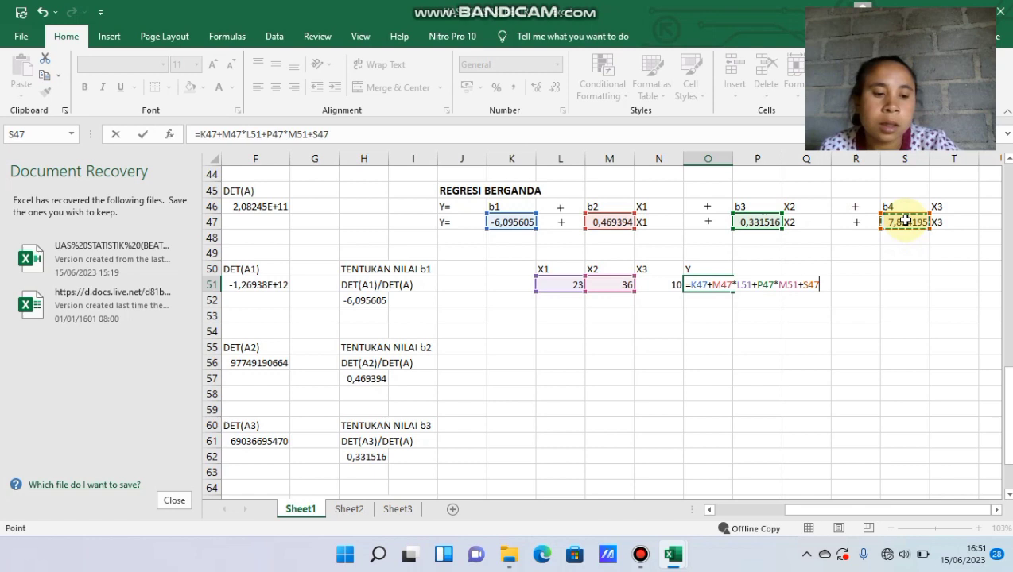
pyautogui.write('*')
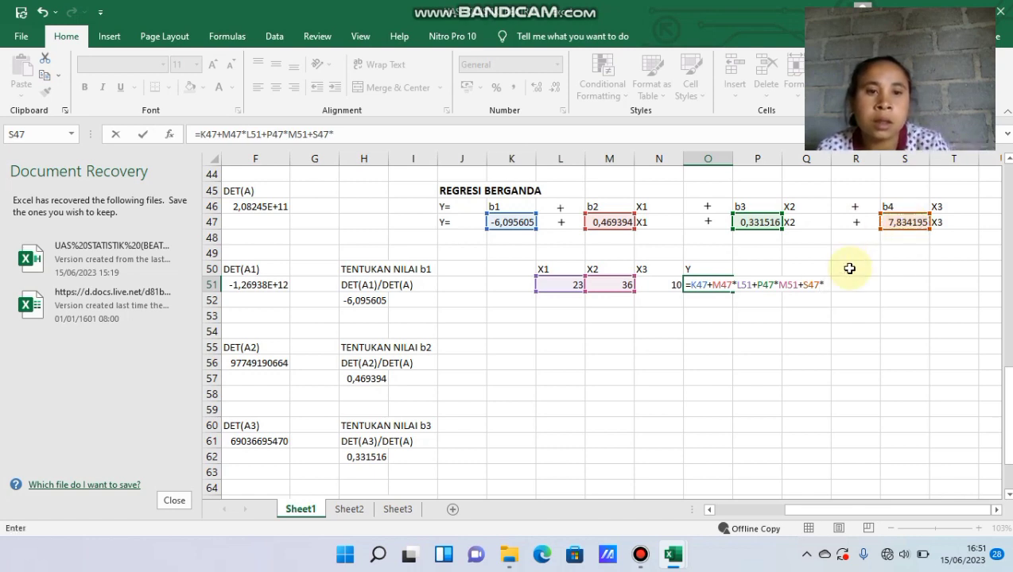
pyautogui.click(663, 282)
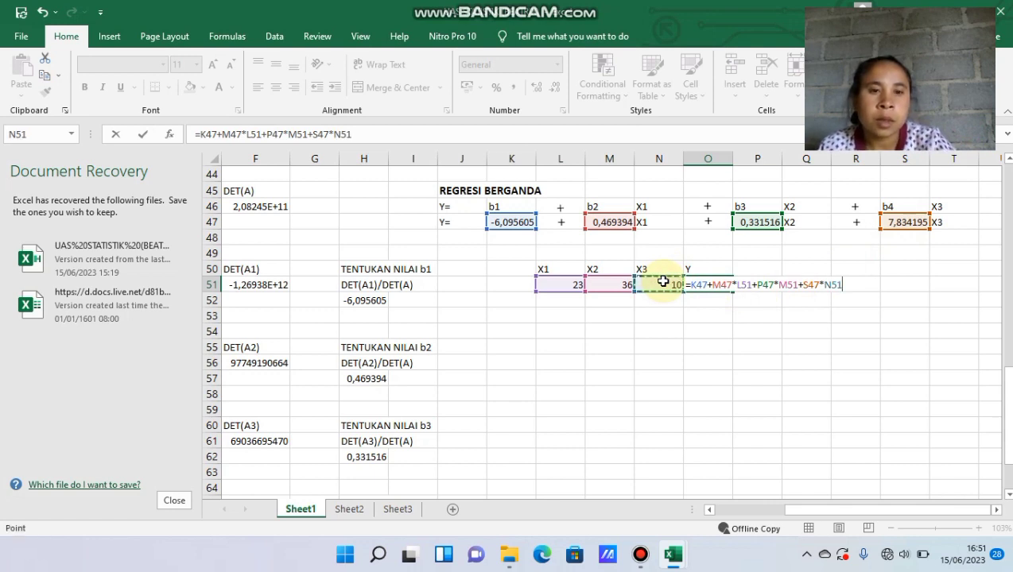
pyautogui.press('Return')
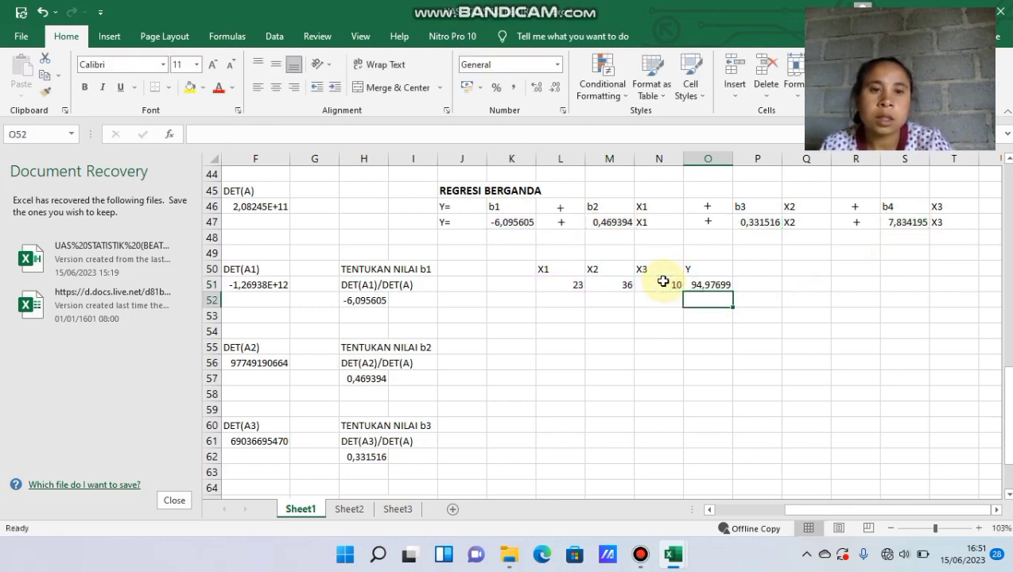